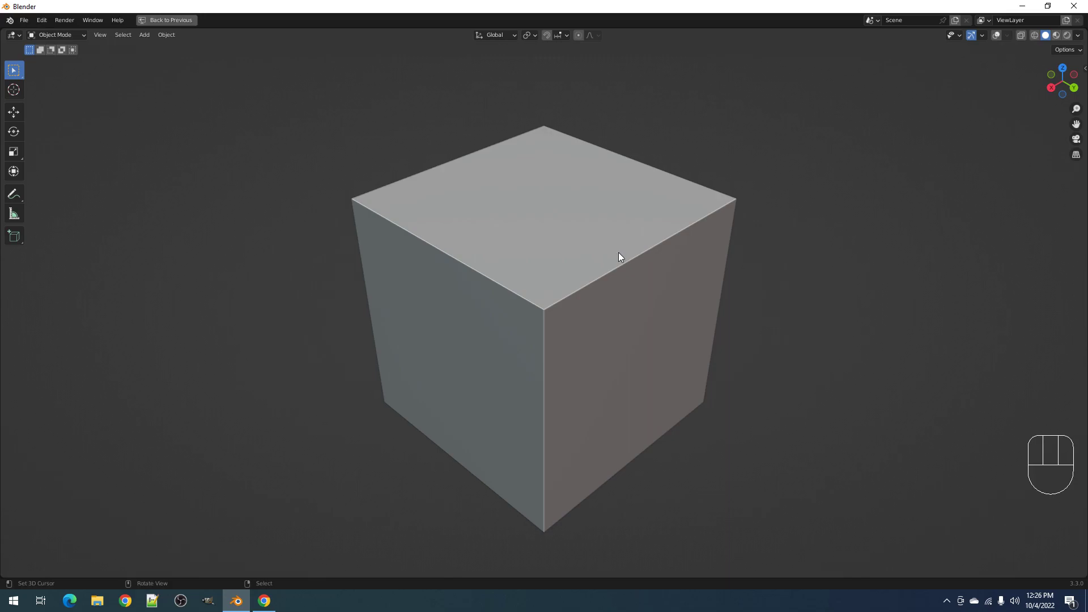
- Examine the object-mode boolean and drawing operations offered for the cube, including the extra tools
mouse_move(632, 251)
middle_down()
mouse_move(627, 284)
mouse_move(563, 253)
mouse_move(626, 261)
middle_up()
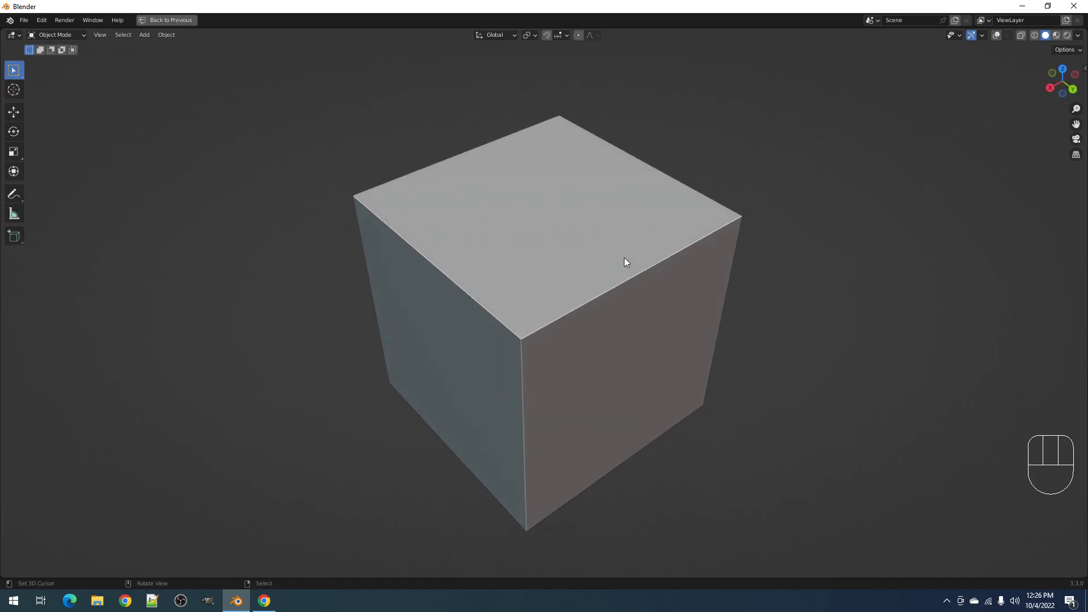
key(Tab)
key(Tab)
key(shift+ctrl+x)
key(alt+x)
key(shift+ctrl+c)
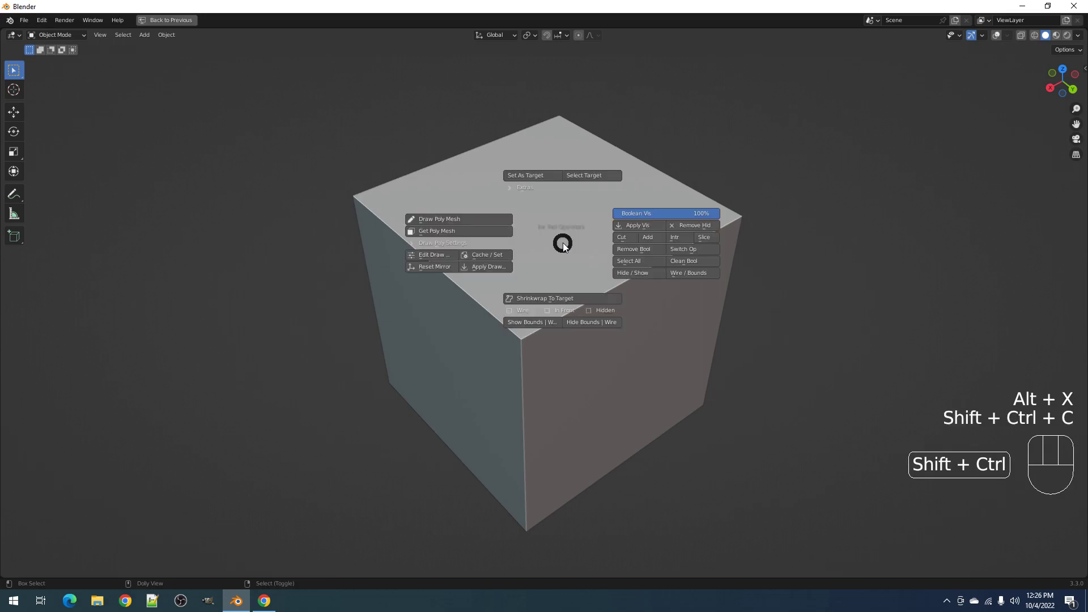
mouse_move(545, 187)
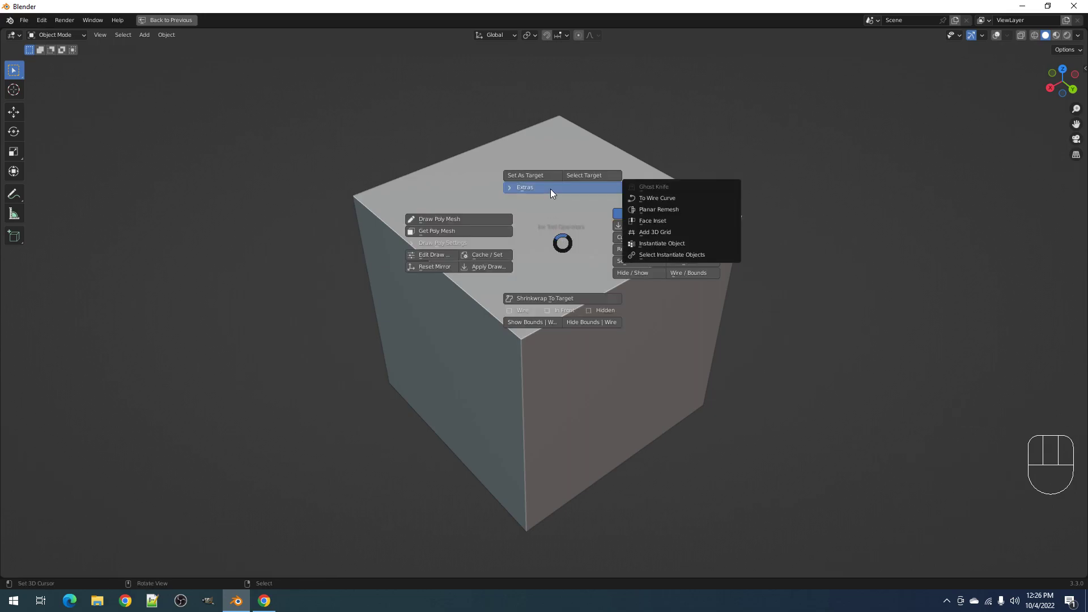
click(563, 251)
key(shift+ctrl+x)
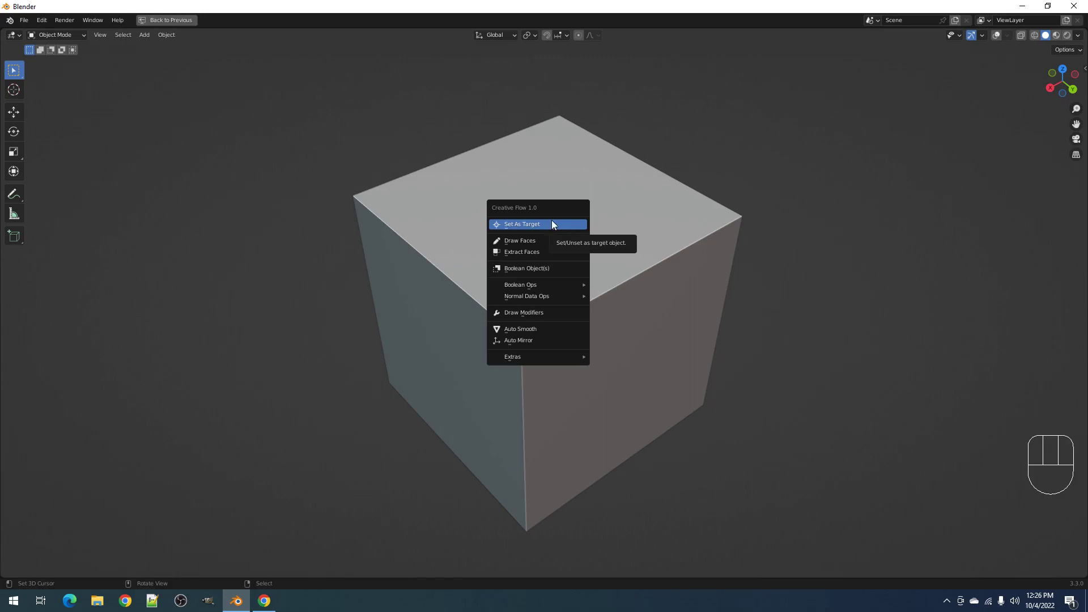
key(Tab)
key(ctrl+x)
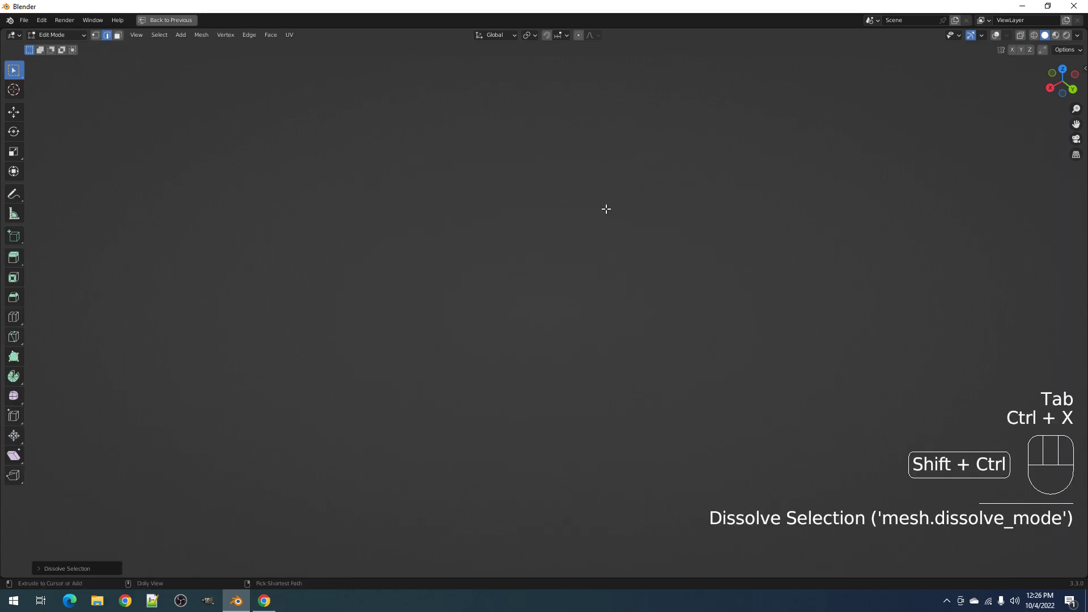
key(ctrl+z)
key(Tab)
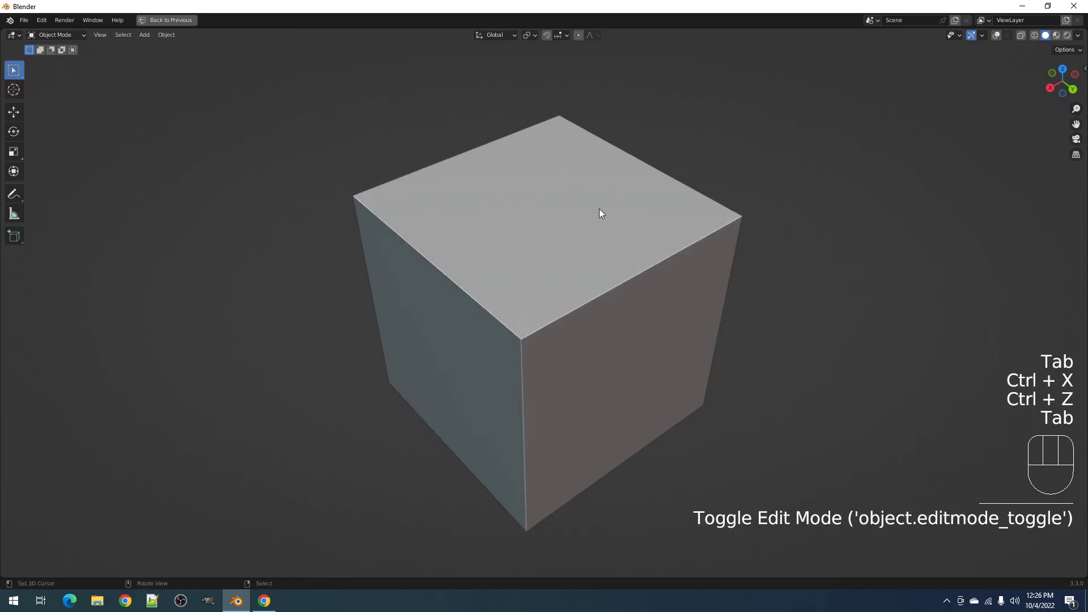
- Review the Creative Flow commands in edit mode and object mode, including the boolean, normal data and extra operations
key(Tab)
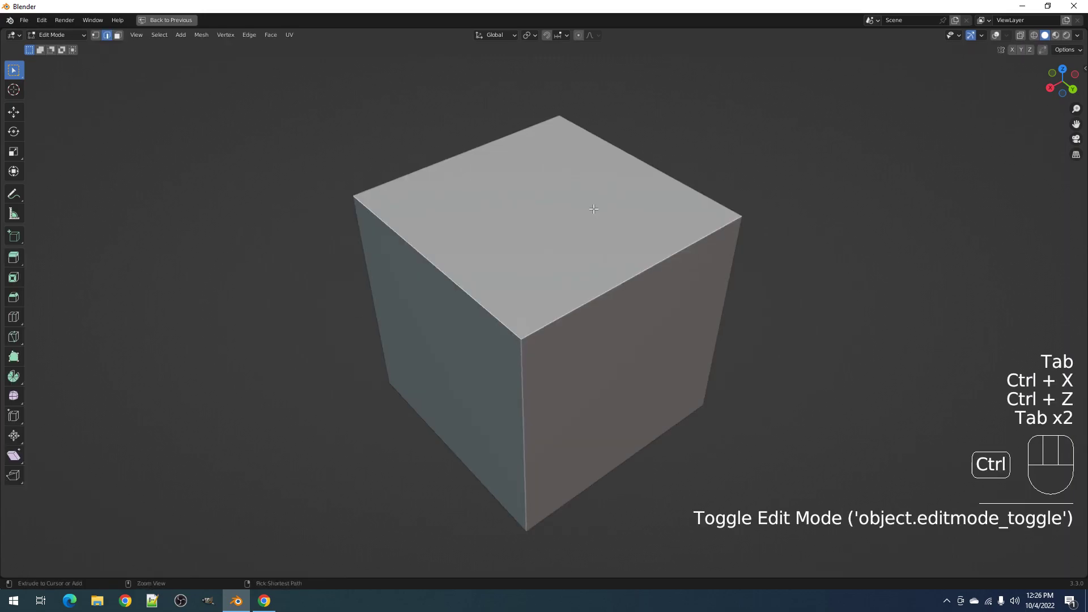
key(ctrl+shift+x)
key(Tab)
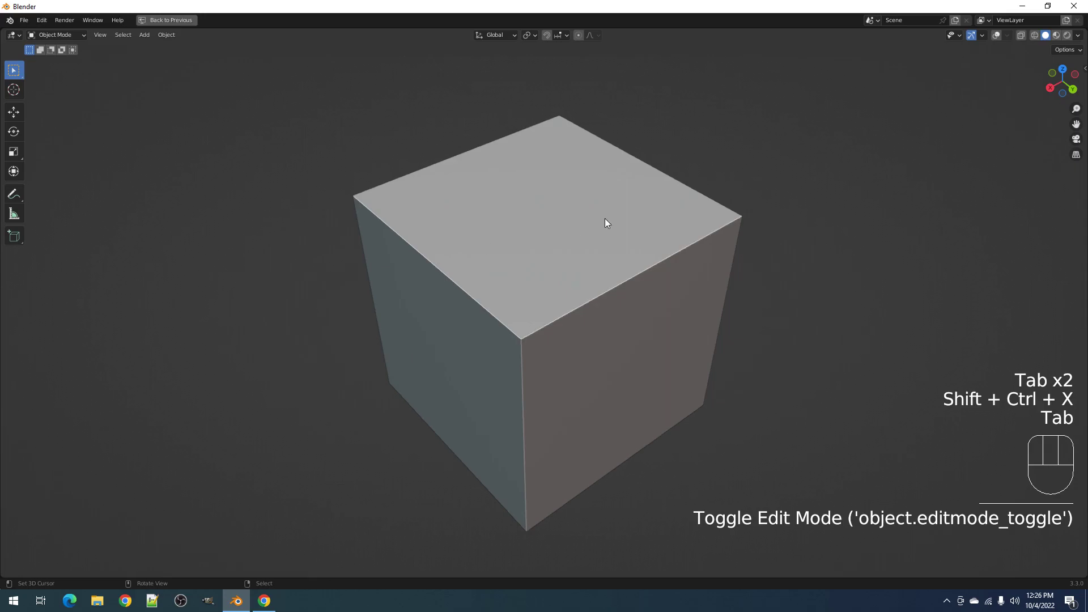
key(ctrl+shift+x)
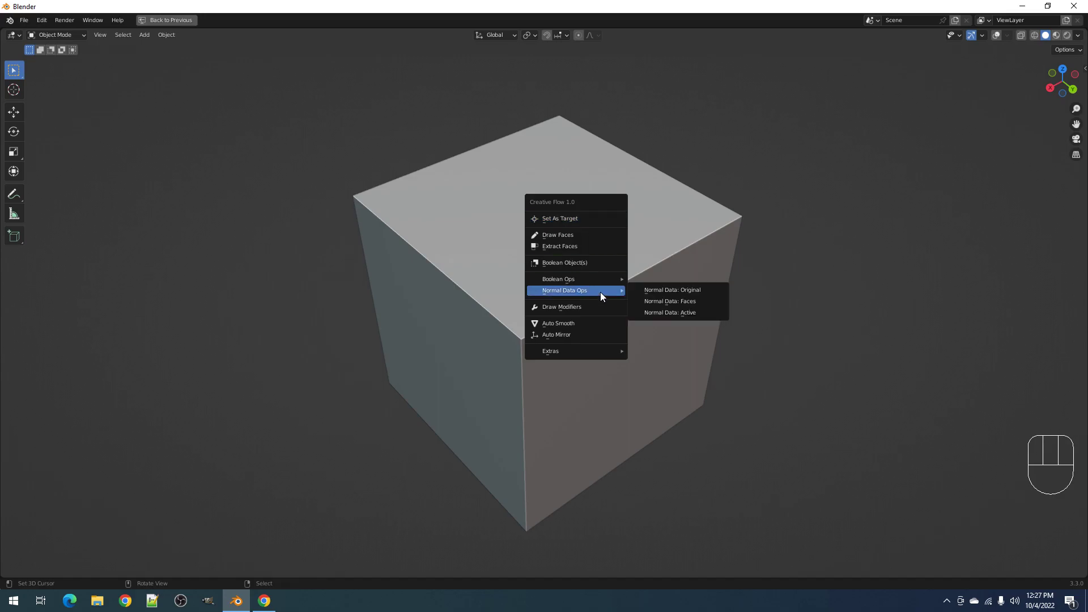
mouse_move(597, 280)
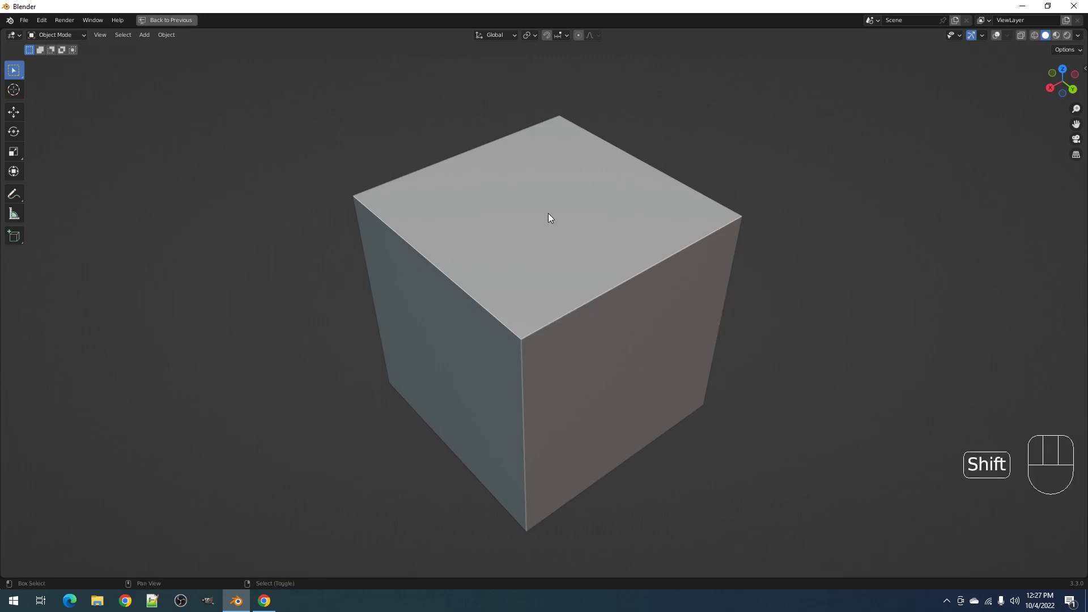
key(shift+q)
key(shift+ctrl+x)
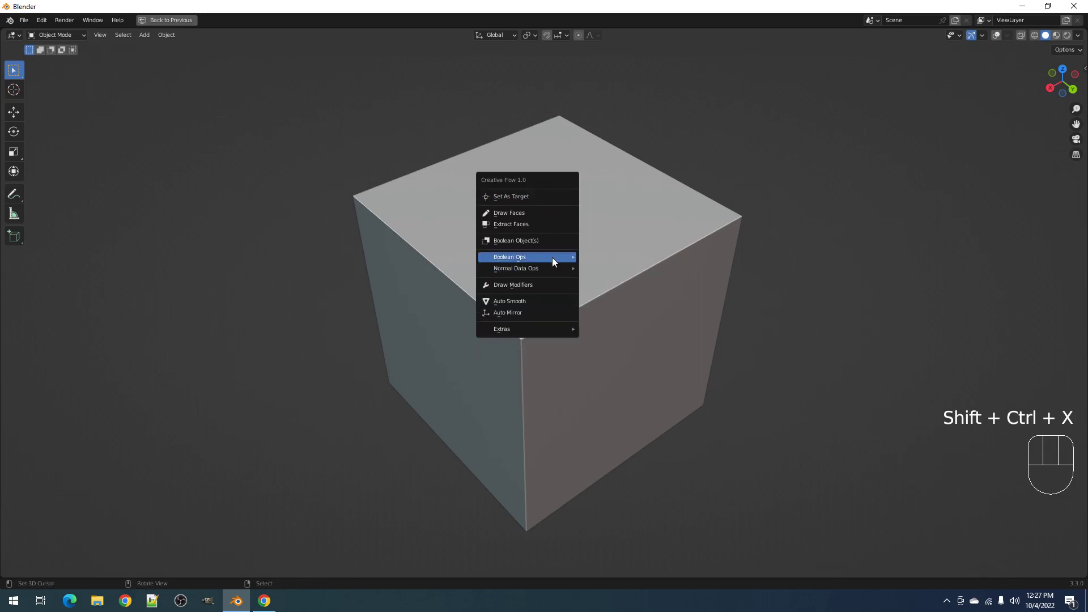
mouse_move(543, 329)
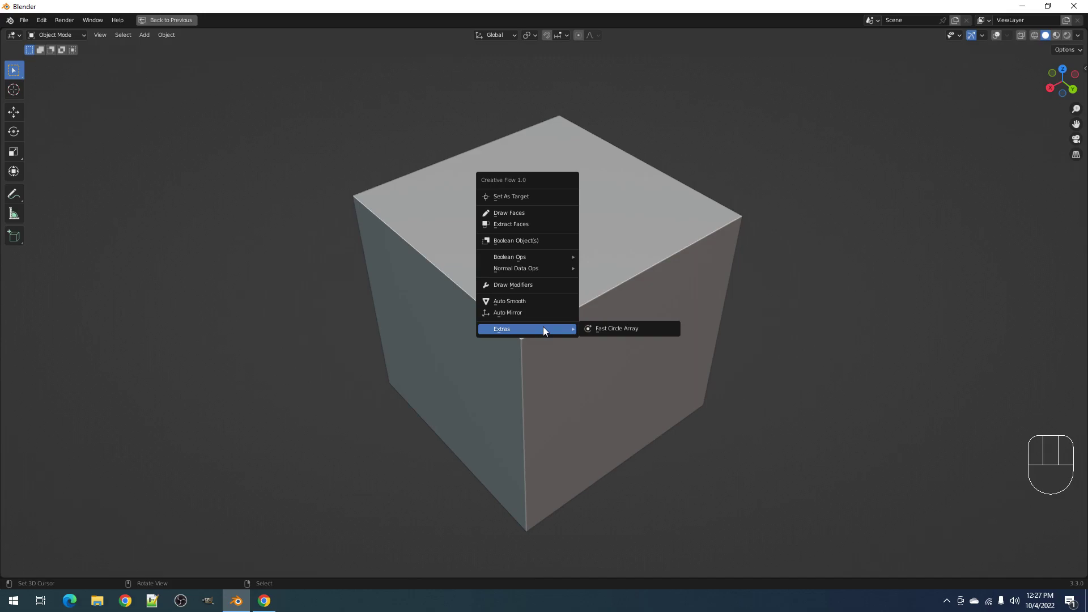
key(Tab)
key(shift+ctrl+x)
mouse_move(592, 243)
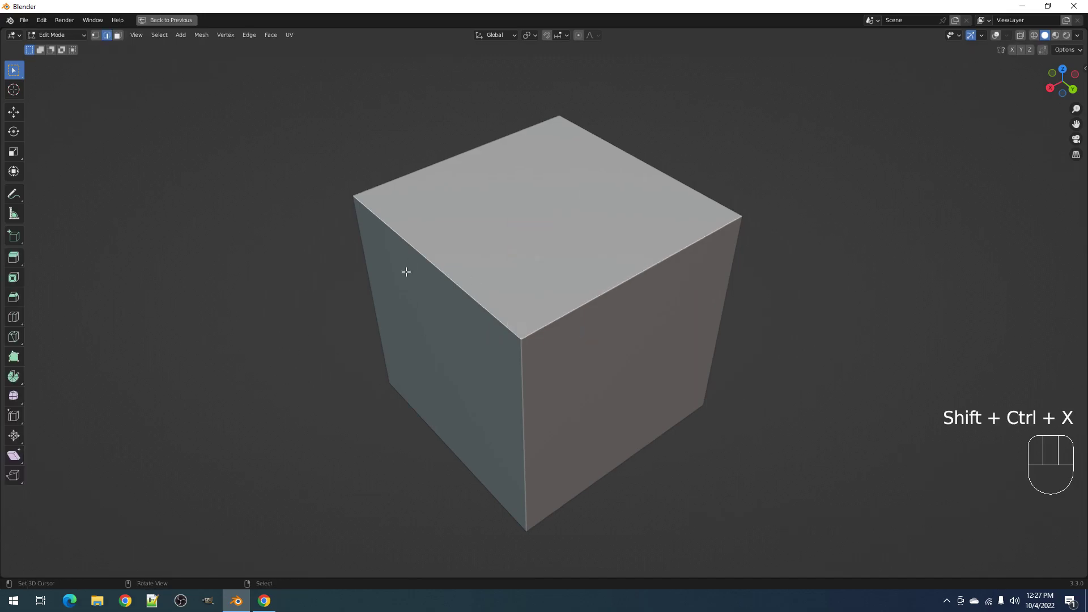
key(Tab)
key(shift+ctrl+x)
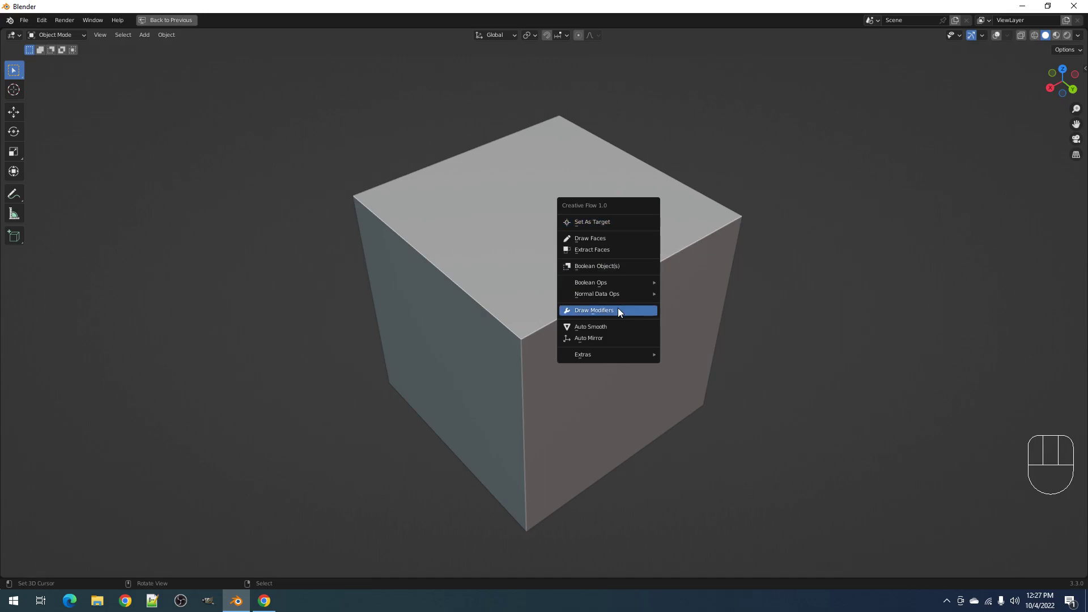
click(427, 329)
- Compare the Quick Assign and Radial Symmetrize settings with the pivot, count and axis options of Fast Circle Array
key(alt+x)
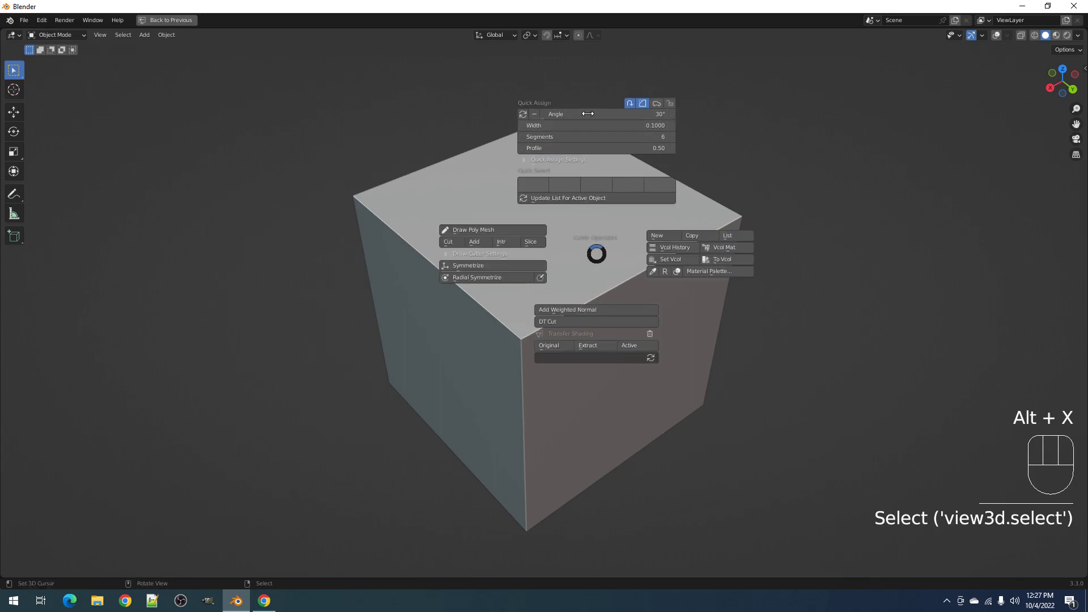
click(553, 161)
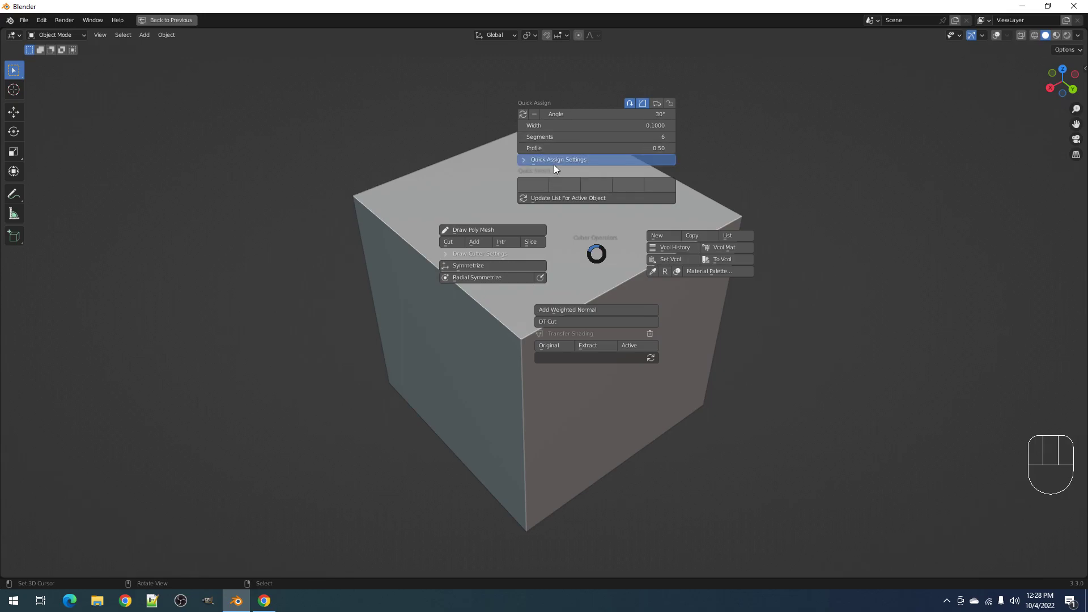
mouse_move(712, 158)
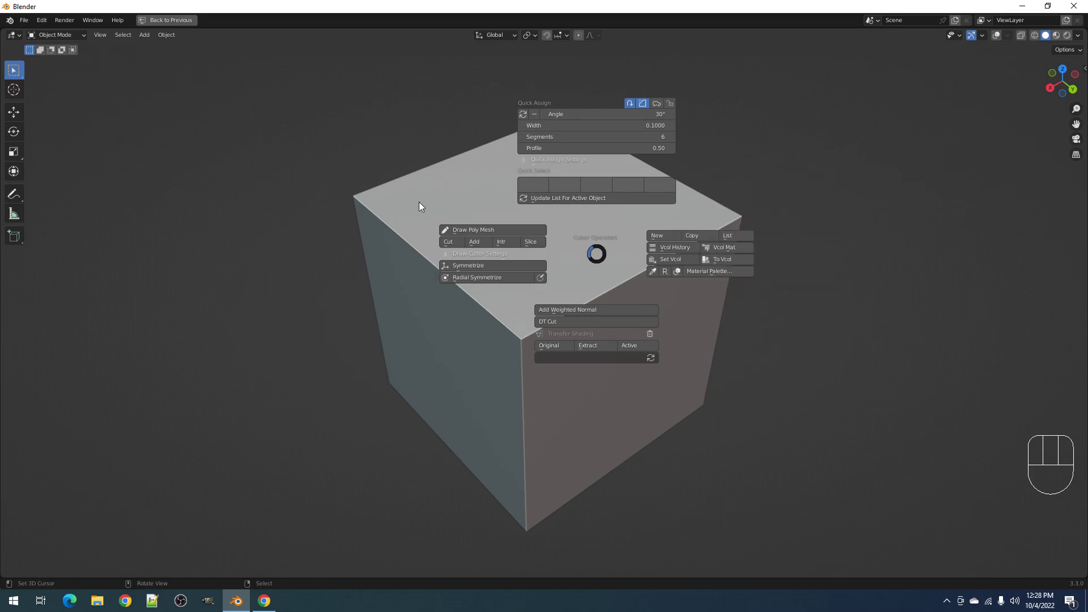
key(shift+ctrl+x)
key(alt+x)
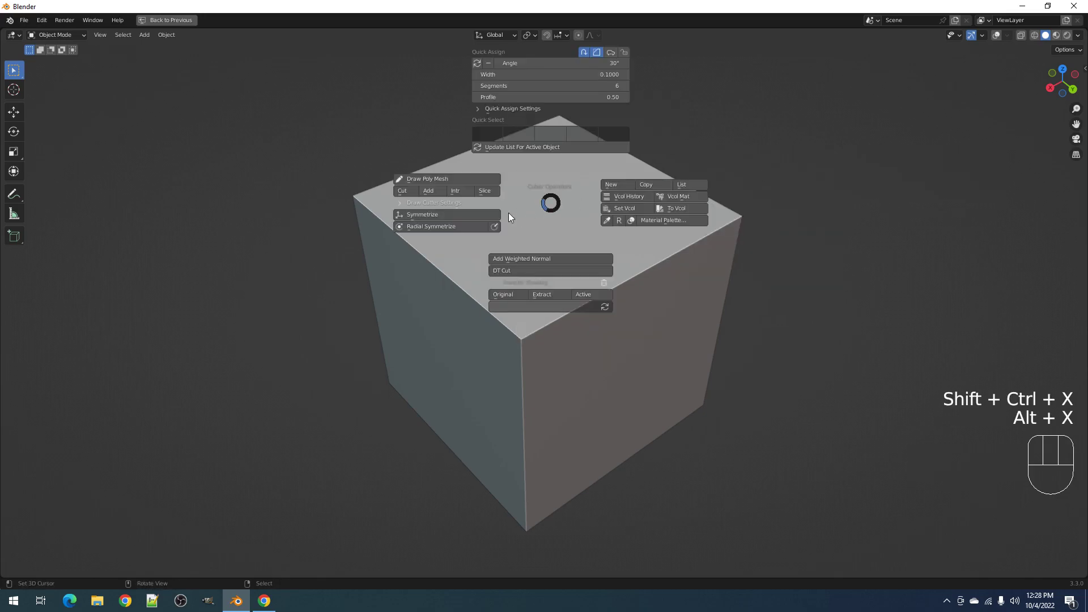
click(468, 226)
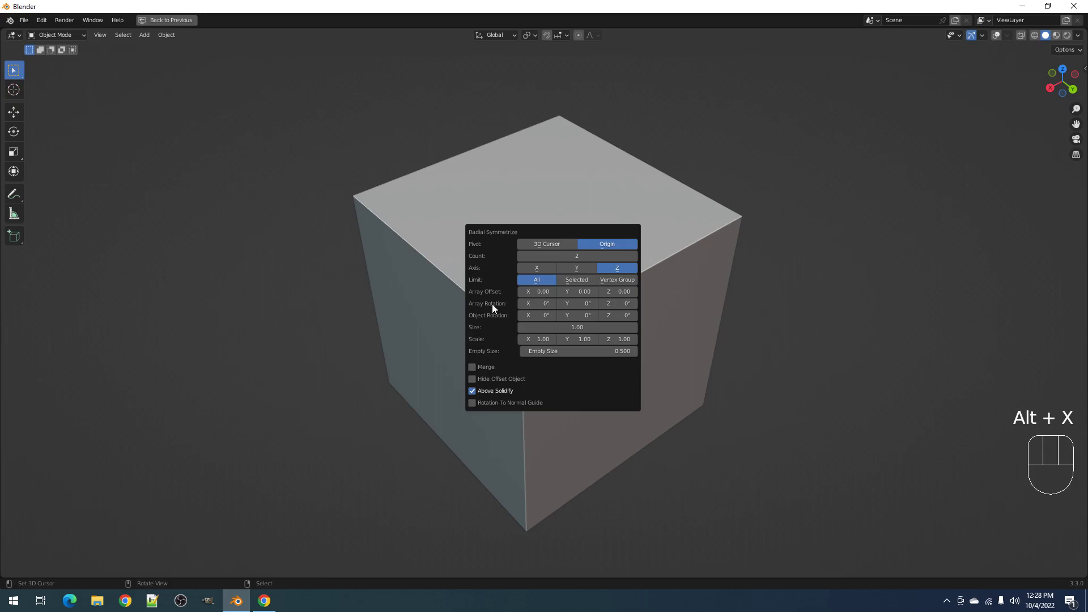
key(shift+ctrl+x)
mouse_move(553, 354)
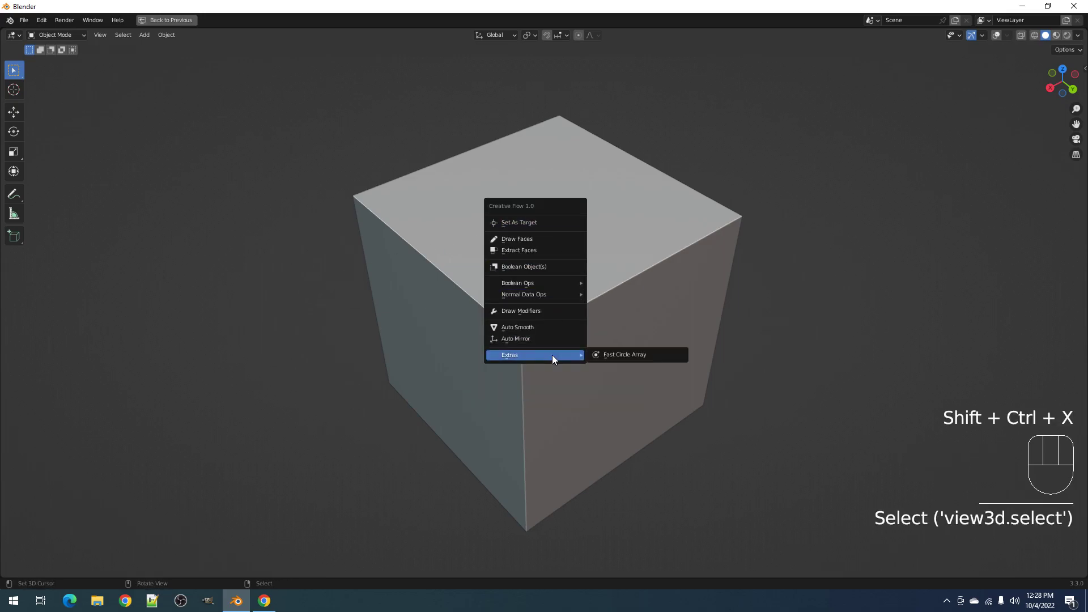
click(607, 357)
drag(628, 362, 662, 262)
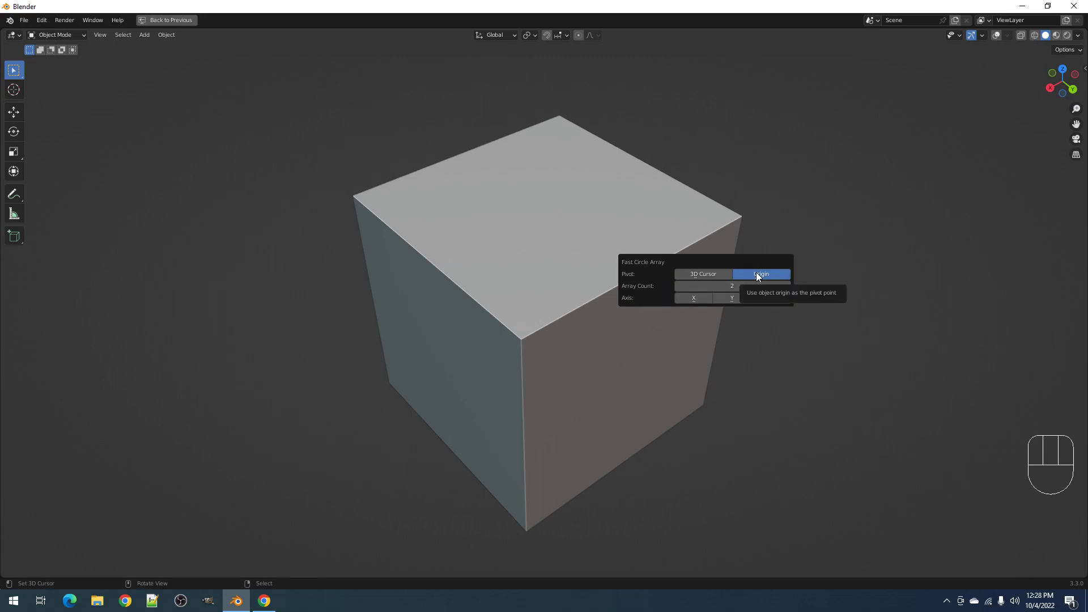
- Show the viewport overlays and move the cube's mesh away from its origin in edit mode
scroll(598, 296, down, 5)
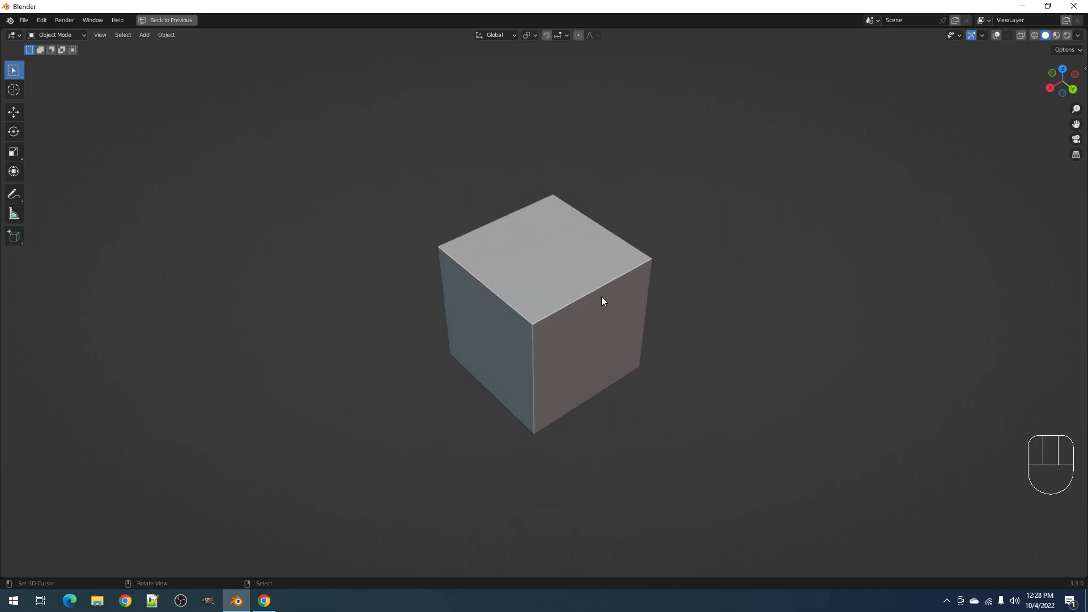
key(Tab)
key(shift+alt+z)
key(g)
click(569, 322)
- Try to spin the offset cube about the Z axis with Use Duplicates enabled and an angle of 214°
click(13, 376)
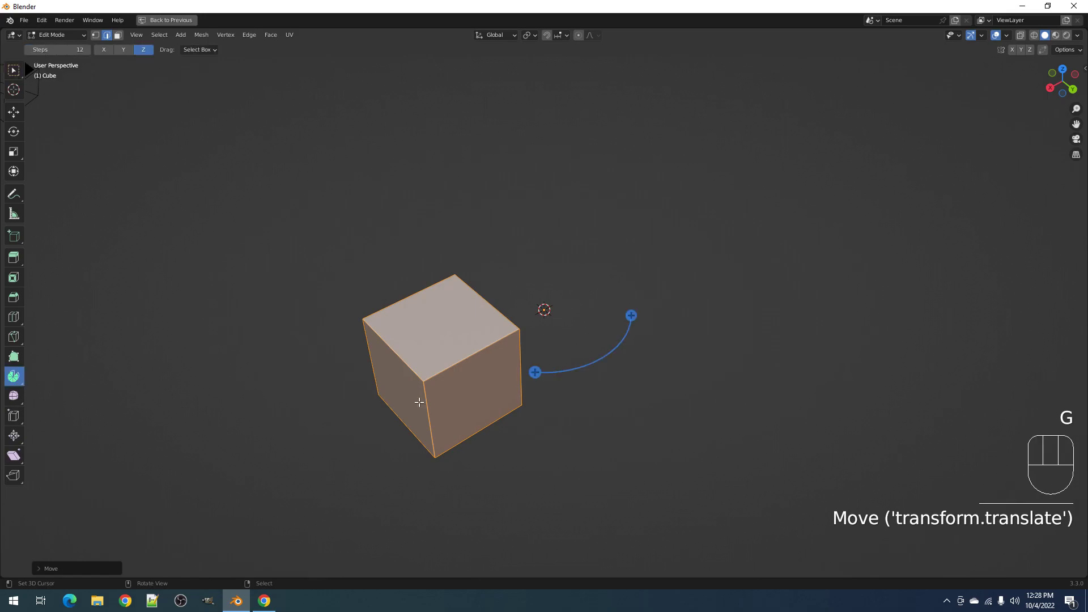
drag(535, 372, 463, 304)
key(F9)
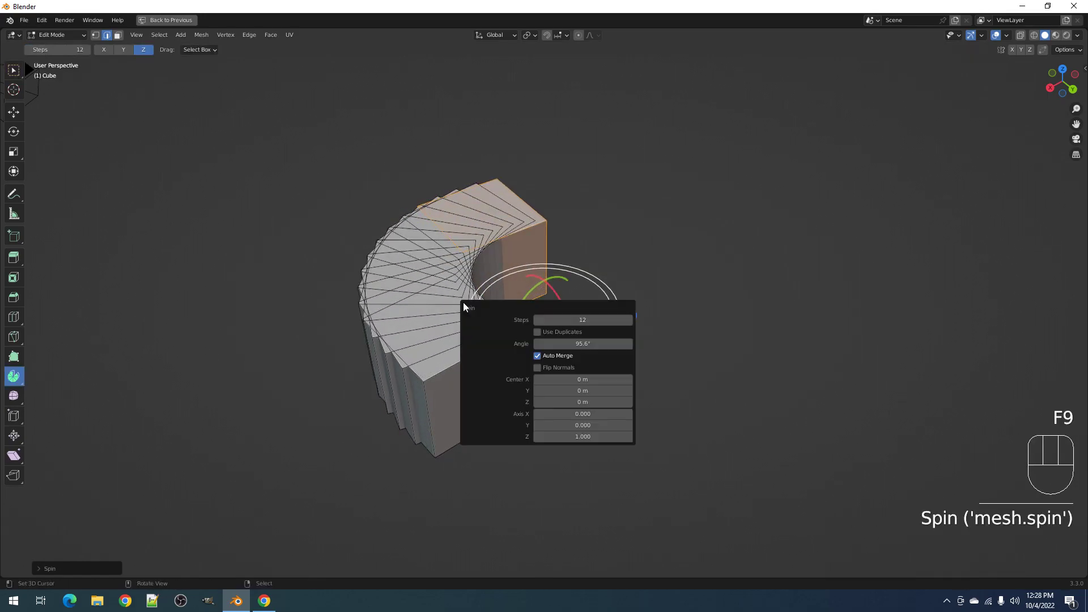
click(552, 332)
drag(611, 344, 785, 344)
- Vary the number of spin steps, settle on 4, and inspect the resulting ring of cubes
ctrl+scroll(571, 319, down, 11)
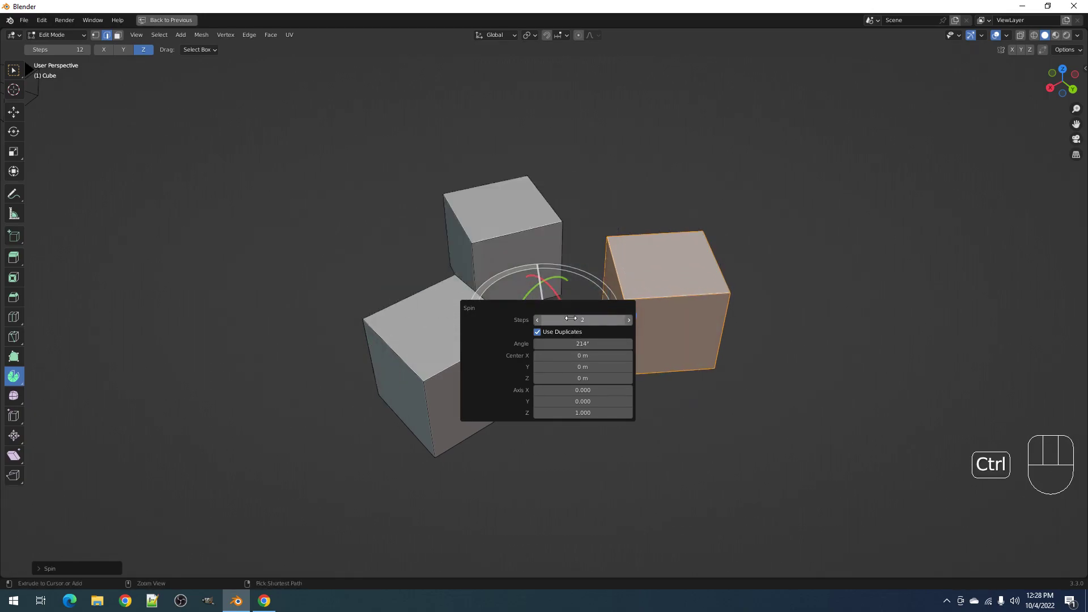
ctrl+scroll(570, 319, up, 5)
ctrl+scroll(571, 319, down, 3)
ctrl+scroll(570, 317, up, 3)
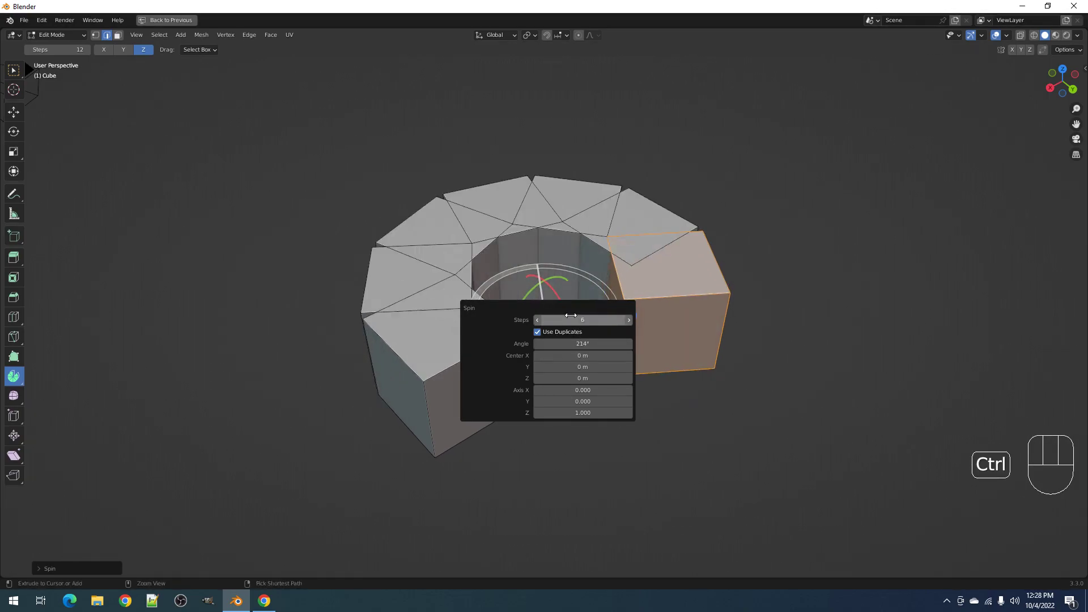
ctrl+scroll(571, 315, down, 2)
middle_drag(749, 112, 708, 153)
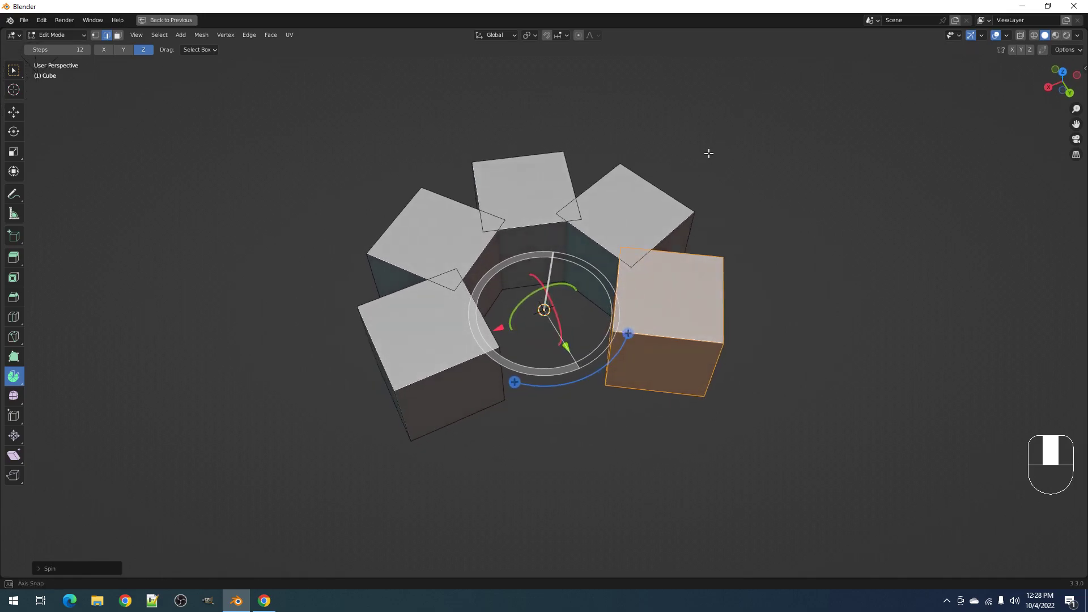
scroll(573, 286, up, 2)
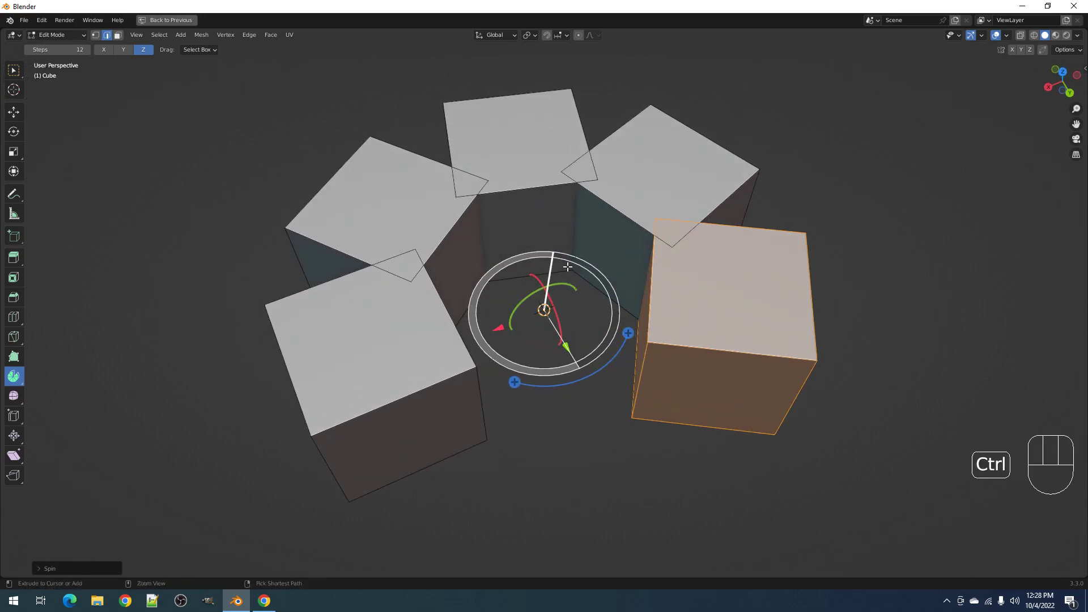
- Undo the spin and switch back to the box selection tool
key(ctrl+z)
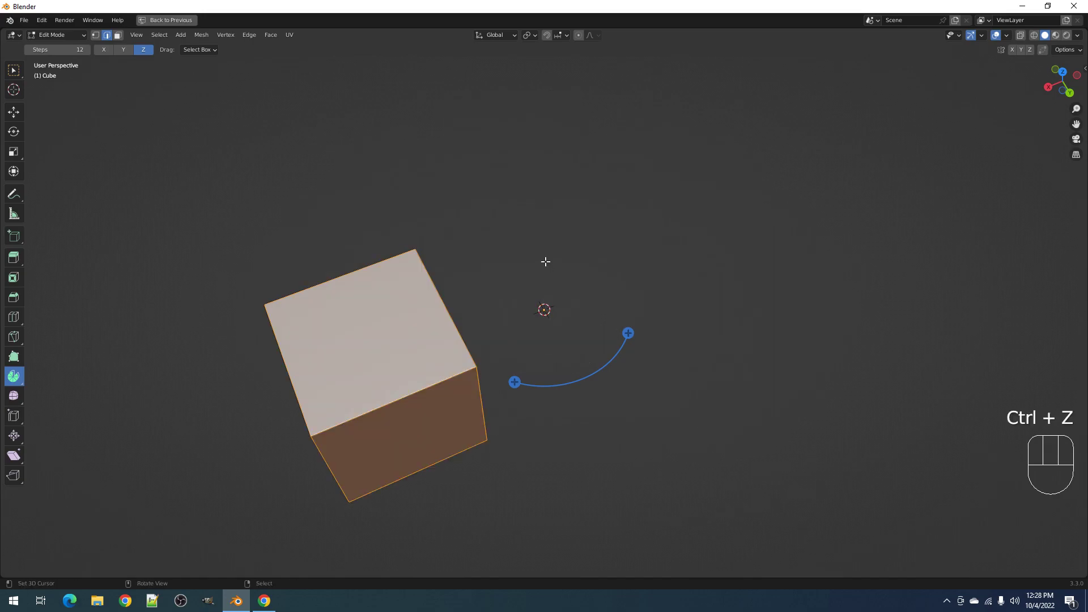
key(Tab)
key(Tab)
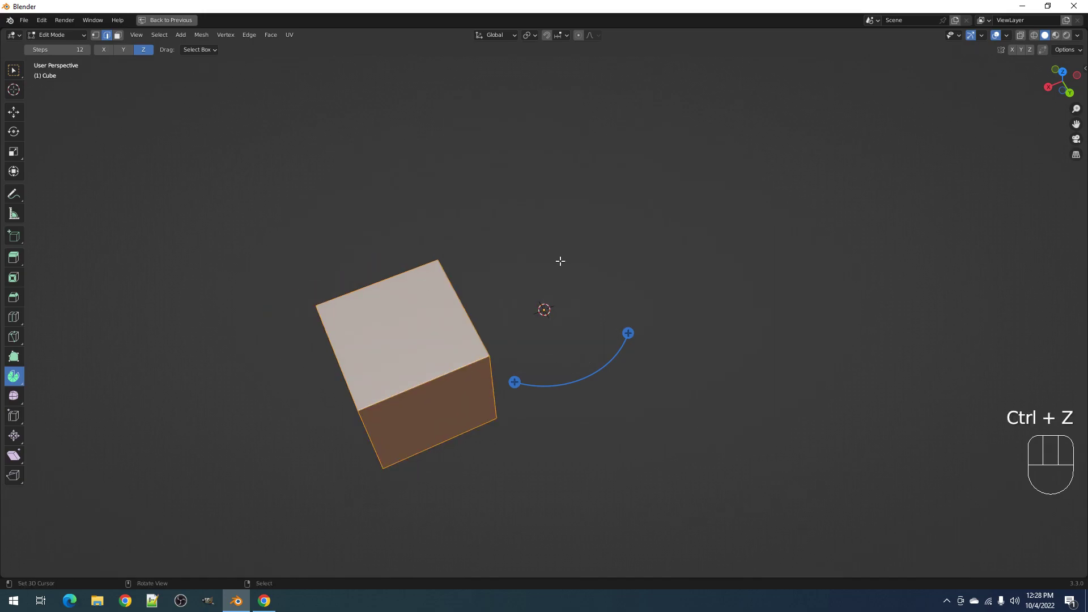
click(14, 71)
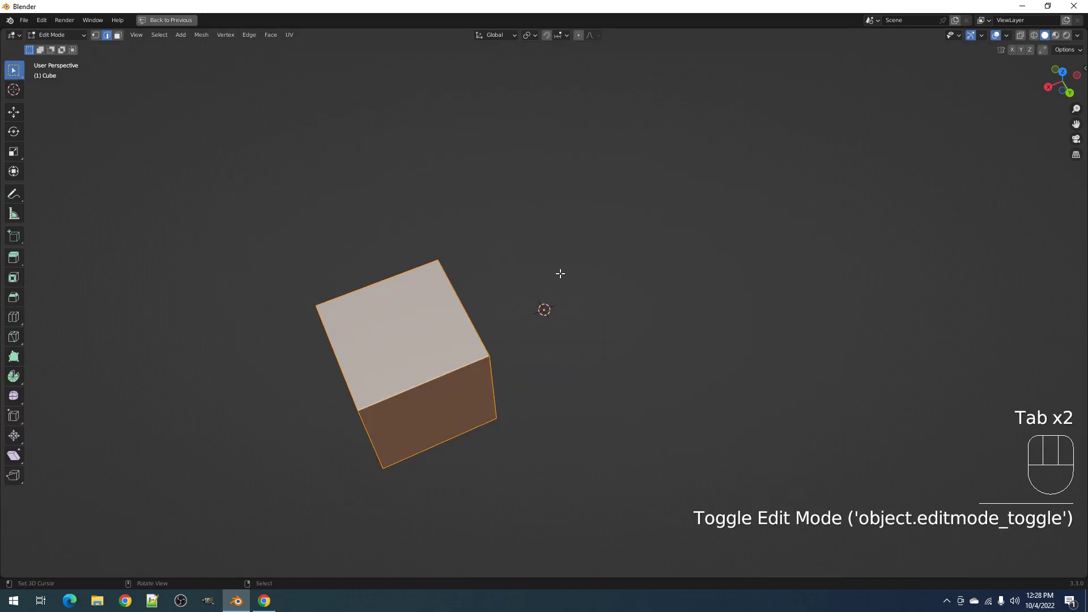
- Apply a Fast Circle Array to the cube in object mode, with Origin pivot, Z axis and a count of 6
key(shift+ctrl+x)
key(Tab)
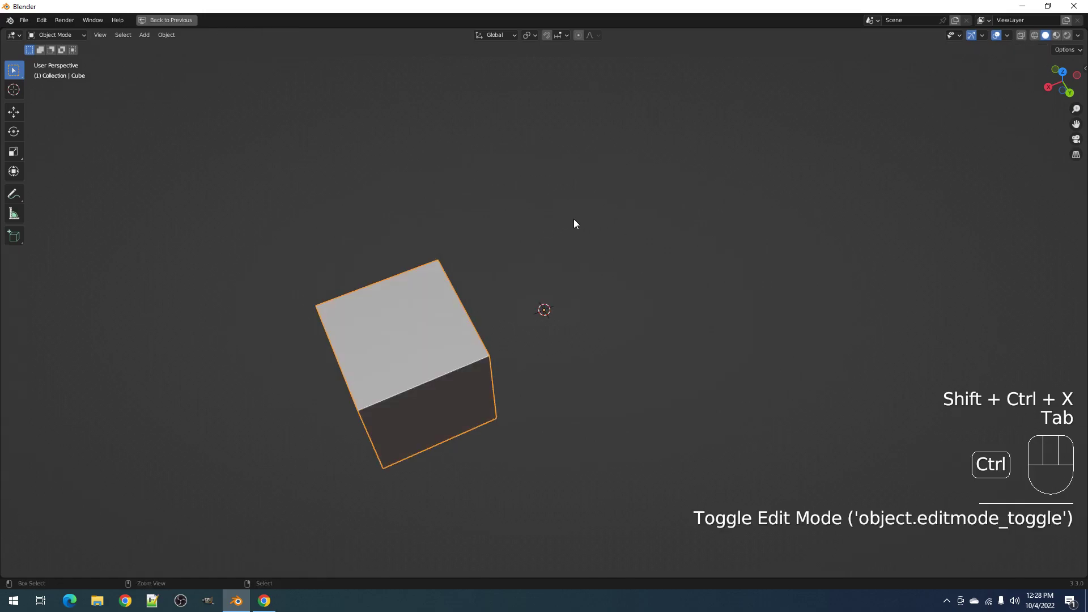
key(shift+ctrl+x)
mouse_move(569, 222)
click(631, 220)
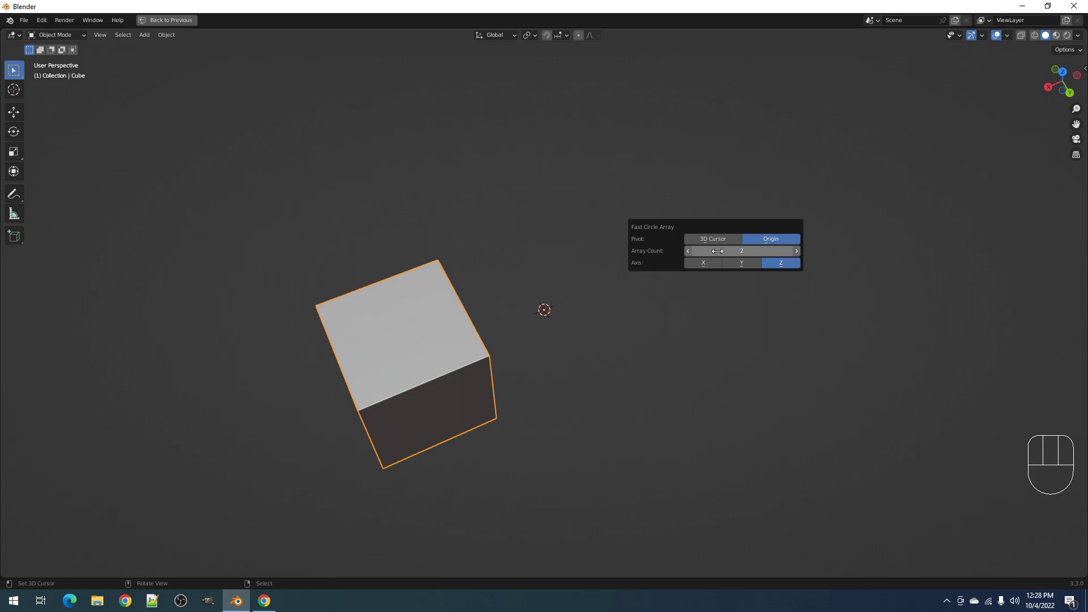
ctrl+drag(718, 250, 732, 250)
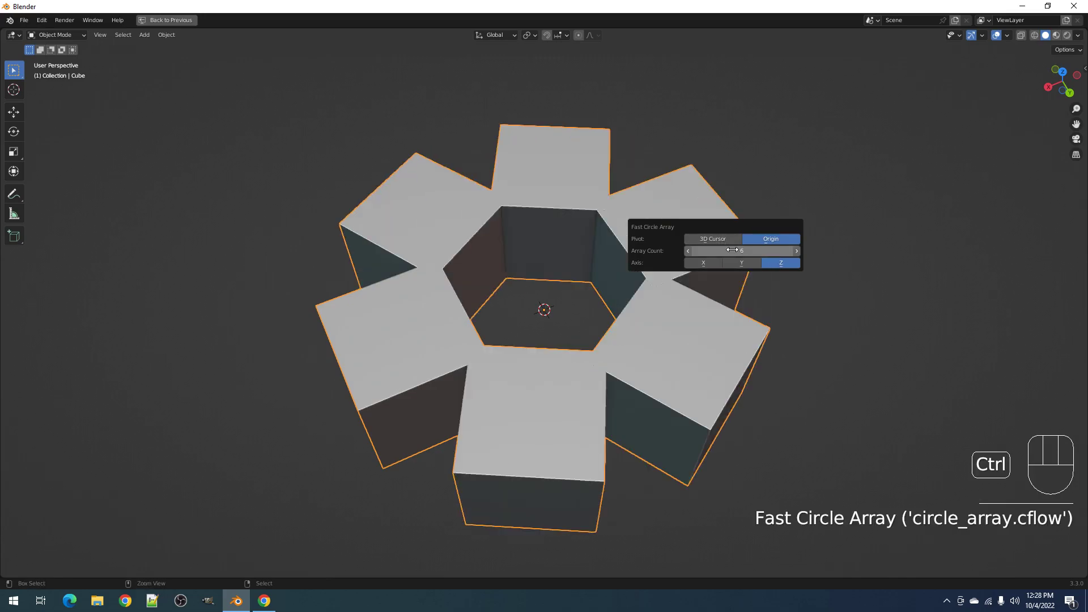
- Try different counts and the Y and X axes, restore the Z axis, and set the circle array count to 9
ctrl+scroll(732, 250, up, 6)
ctrl+scroll(732, 250, down, 9)
ctrl+scroll(732, 249, up, 5)
ctrl+scroll(732, 250, down, 3)
click(746, 261)
click(721, 260)
click(782, 262)
ctrl+scroll(736, 250, up, 10)
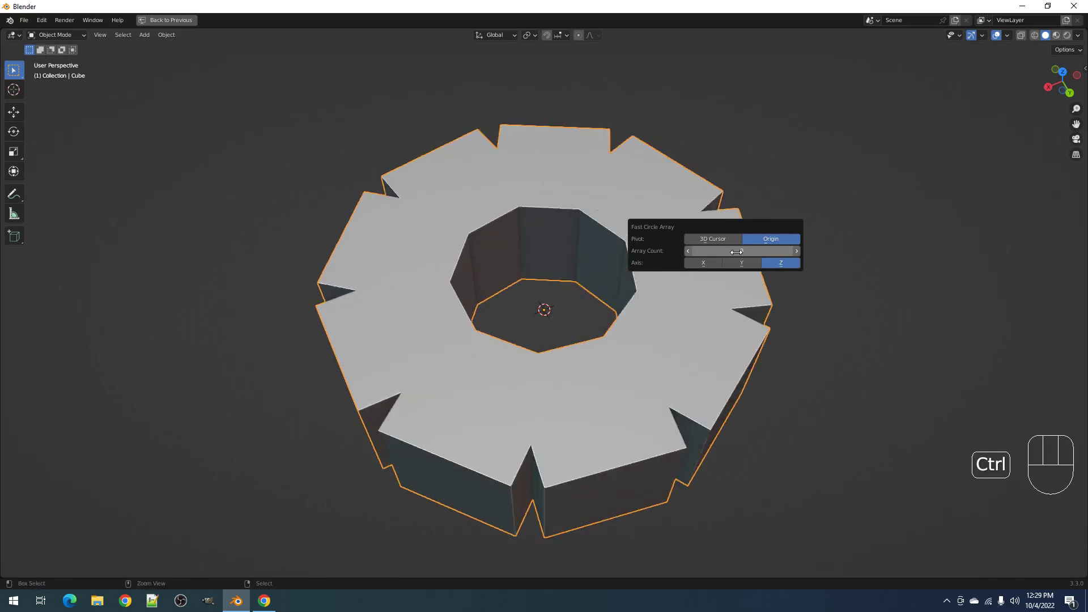
- Vary the cube's circle array count up and down, including 2 and 5, to preview different rings
ctrl+scroll(736, 252, down, 13)
ctrl+scroll(736, 252, up, 14)
ctrl+scroll(736, 252, down, 14)
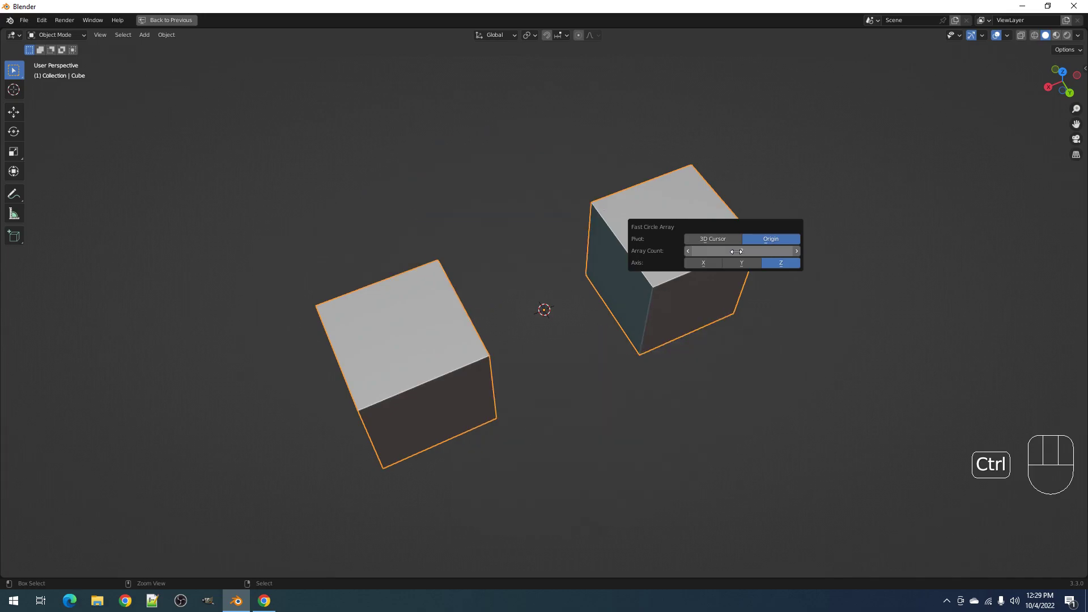
ctrl+scroll(736, 251, up, 3)
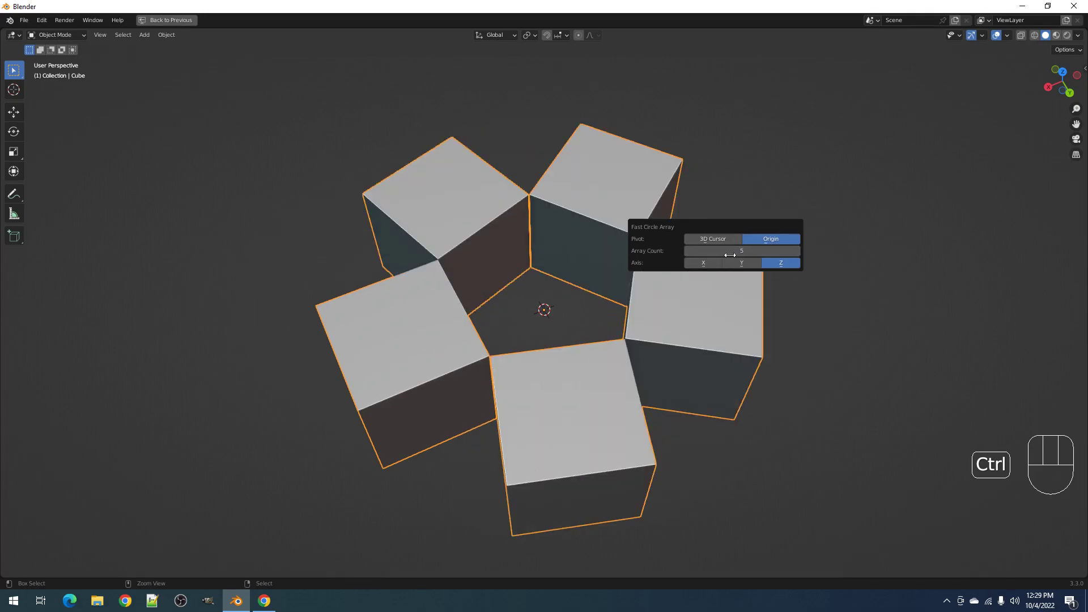
ctrl+scroll(730, 252, up, 7)
ctrl+scroll(730, 252, down, 10)
ctrl+scroll(730, 251, up, 5)
ctrl+scroll(729, 251, up, 1)
- Undo the circle array on the cube
scroll(495, 280, down, 2)
key(ctrl+z)
scroll(549, 270, down, 2)
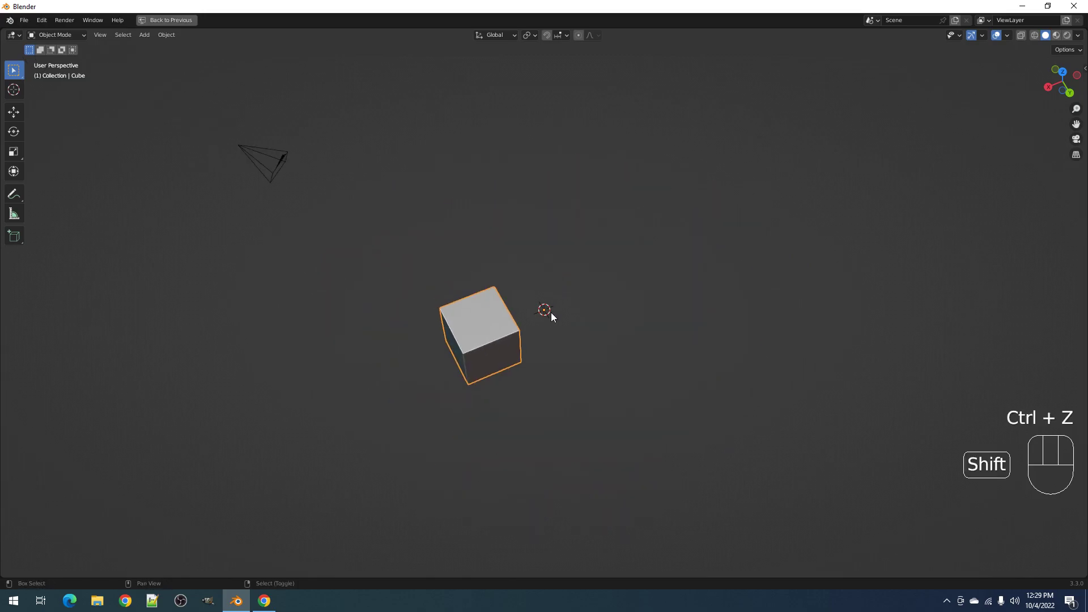
- Snap the 3D cursor to the selected cube, and reset the cursor to the world origin
shift+middle_drag(551, 311, 577, 281)
scroll(602, 253, up, 4)
key(shift+s)
click(596, 309)
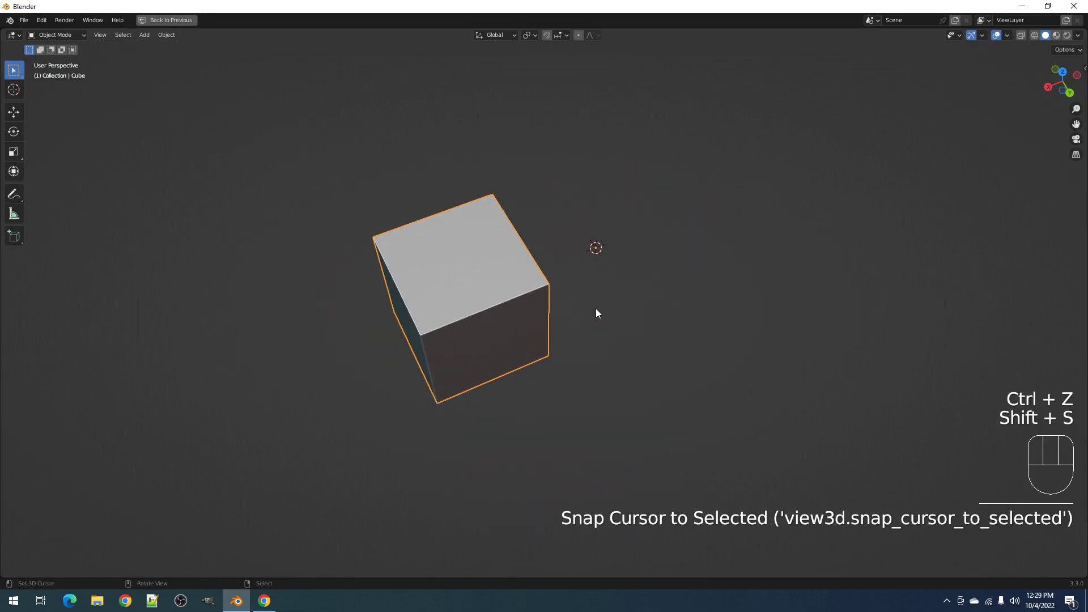
key(shift+alt+z)
key(shift+alt+z)
key(shift+s)
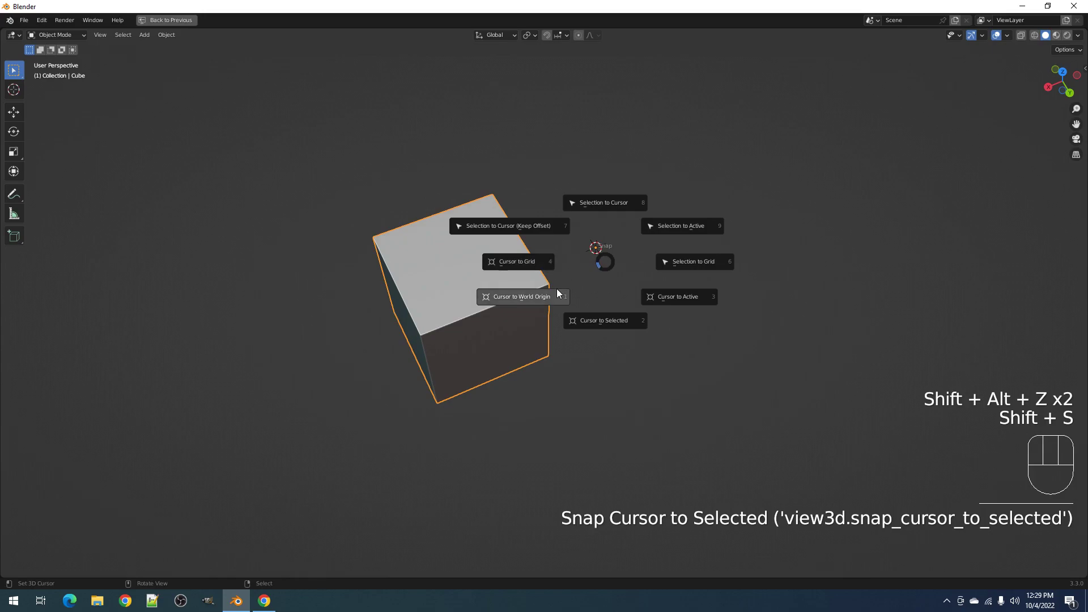
click(546, 296)
click(536, 291)
- Snap the cube's mesh to the 3D cursor in edit mode and return to object mode
key(Tab)
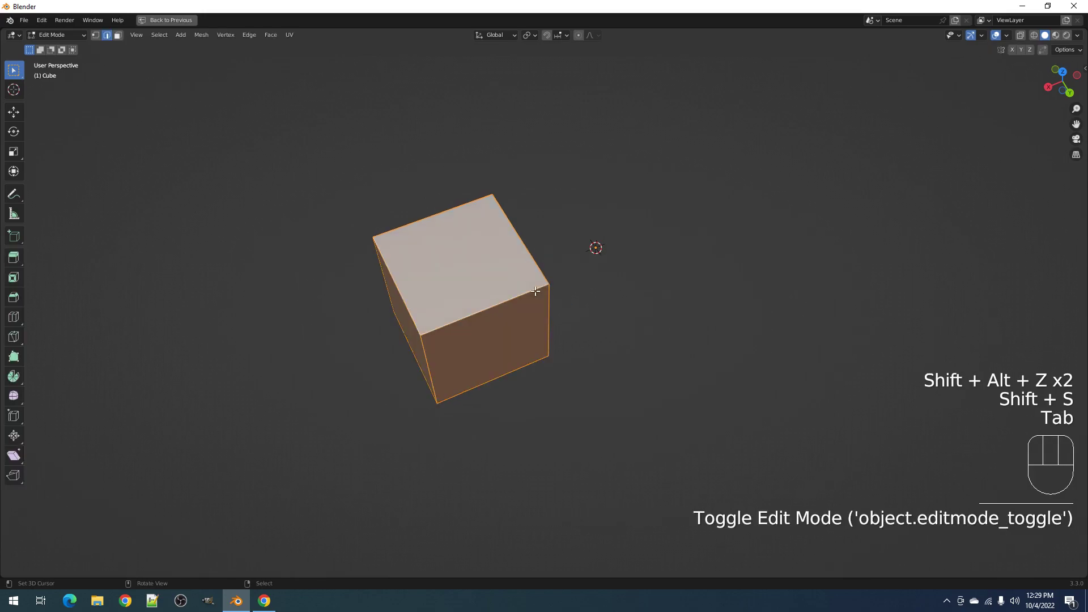
key(shift+s)
click(547, 238)
key(Tab)
scroll(682, 276, down, 3)
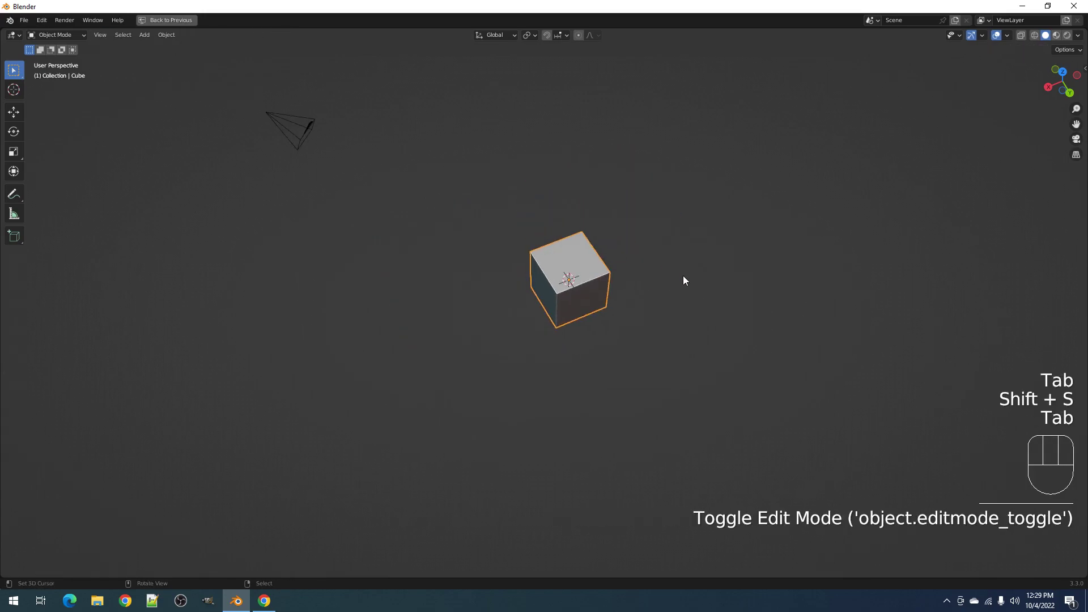
scroll(639, 287, up, 6)
middle_drag(651, 331, 621, 281)
- Compare the commands offered by the Random Flow and Creative Flow add-ons for the cube in object mode
key(shift+q)
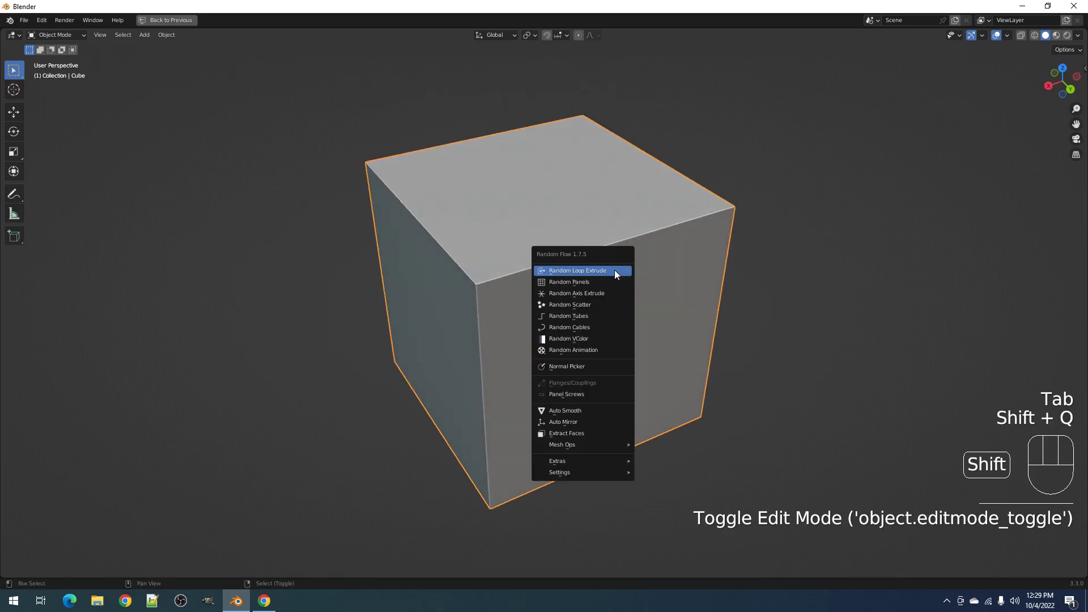
key(shift+ctrl+x)
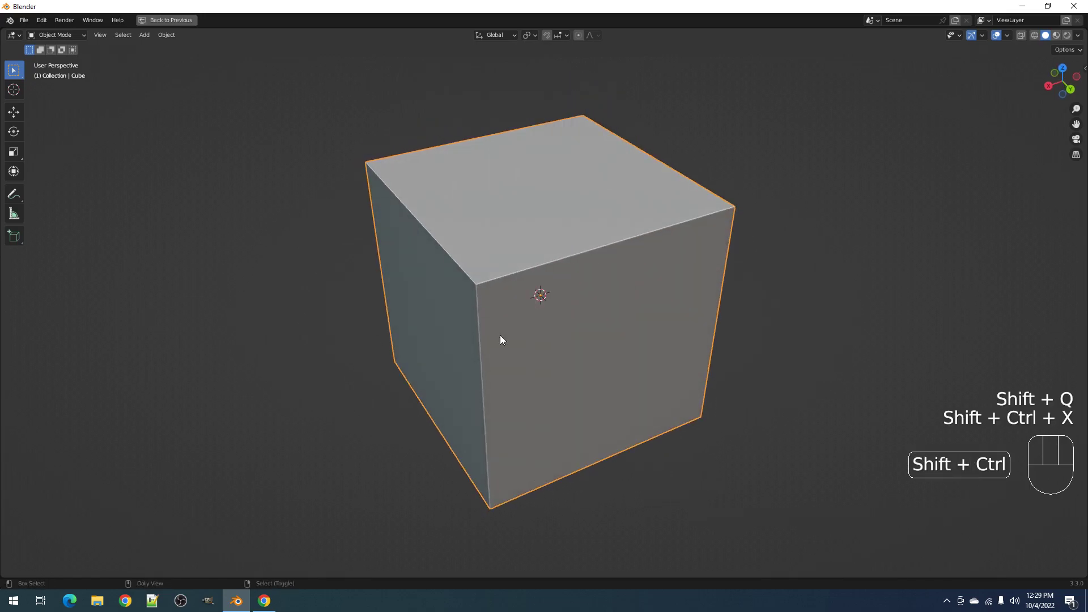
key(shift+ctrl+x)
mouse_move(657, 312)
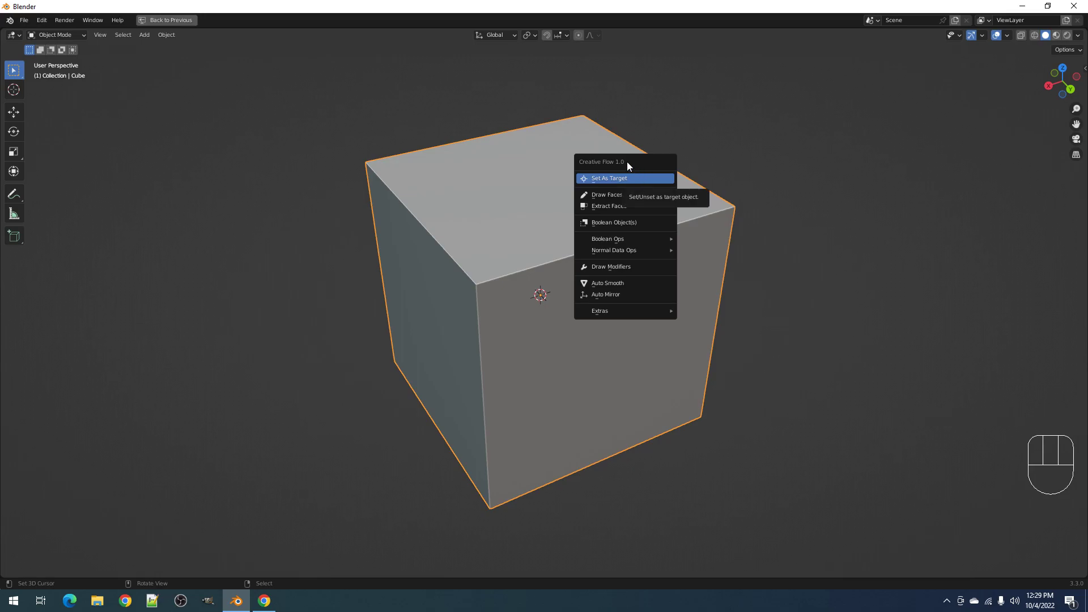
key(shift+q)
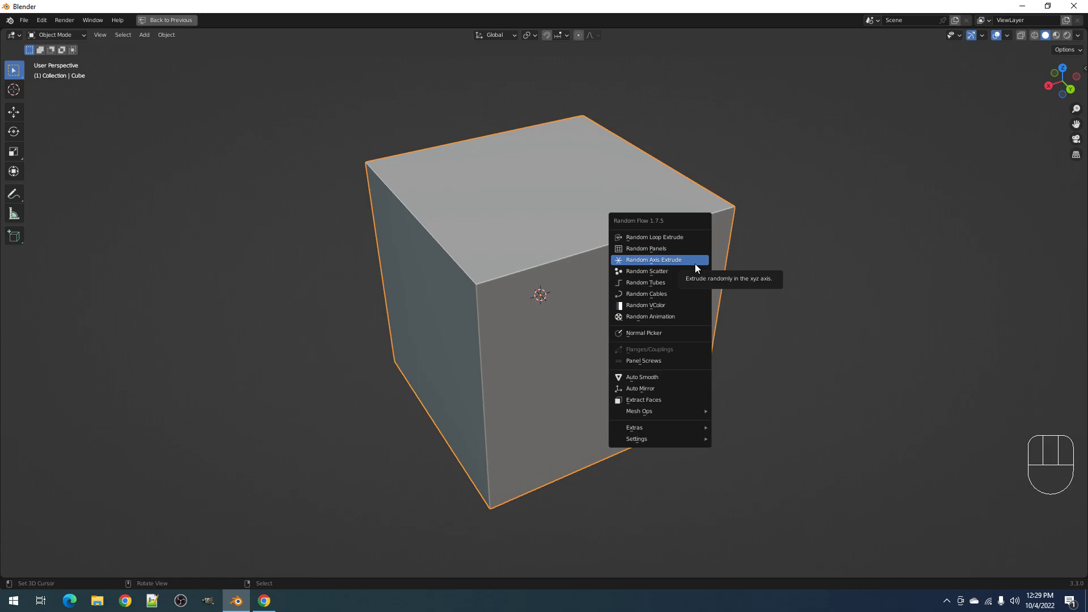
key(shift+ctrl+x)
mouse_move(687, 184)
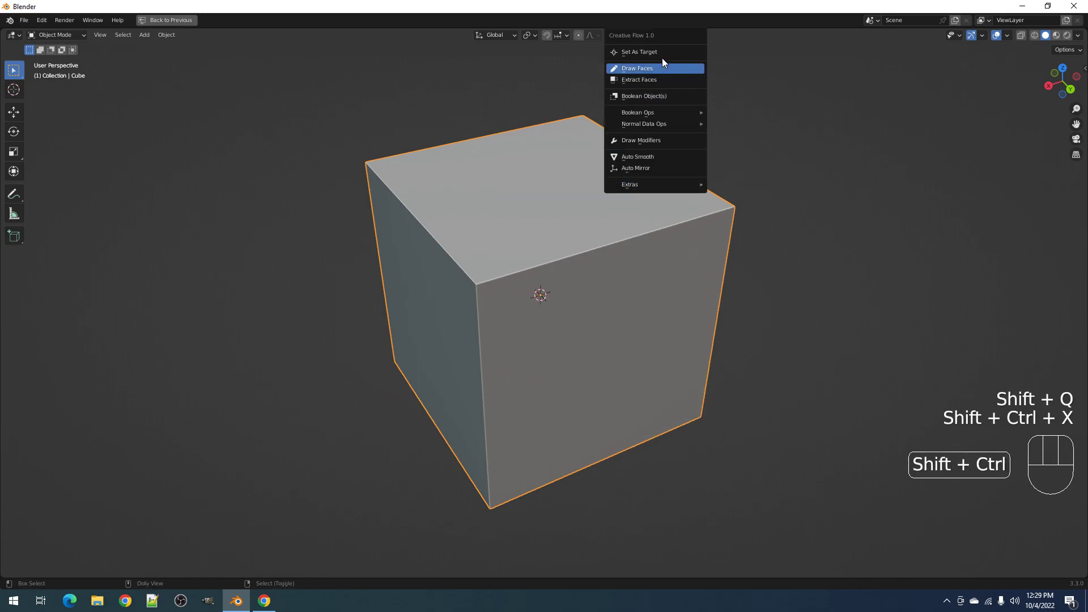
key(shift+q)
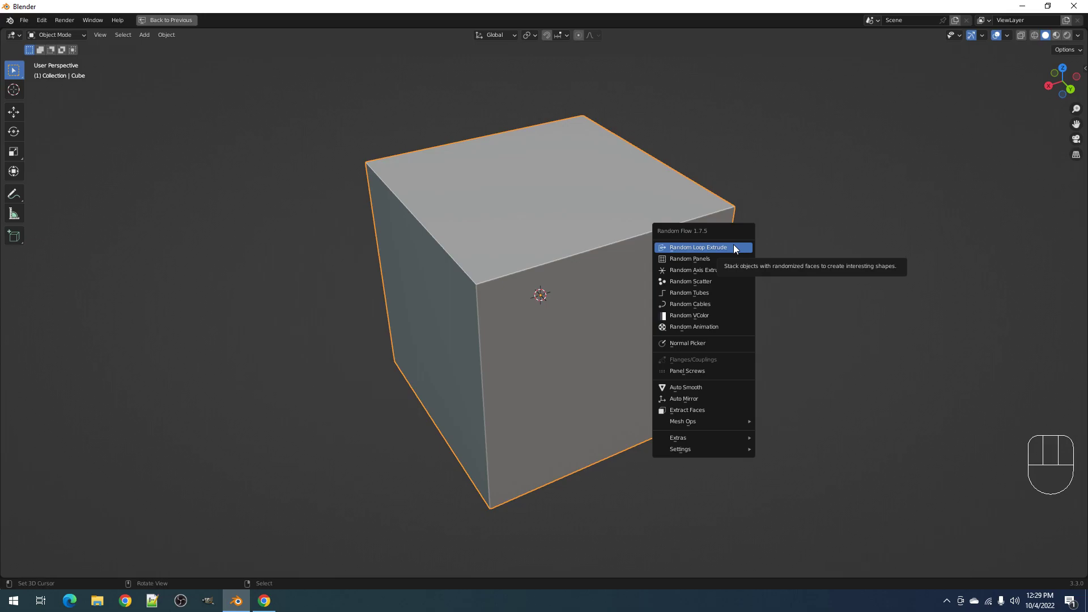
- Examine Creative Flow's Extras and Boolean Ops commands for the cube in object mode
key(Tab)
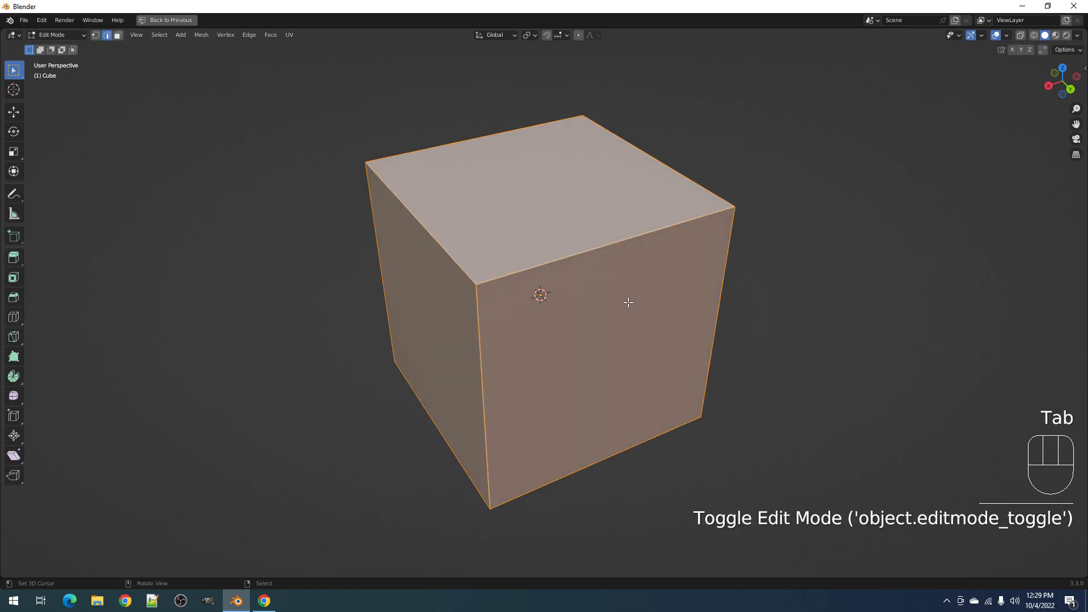
middle_drag(566, 298, 622, 260)
key(Tab)
key(shift+ctrl+x)
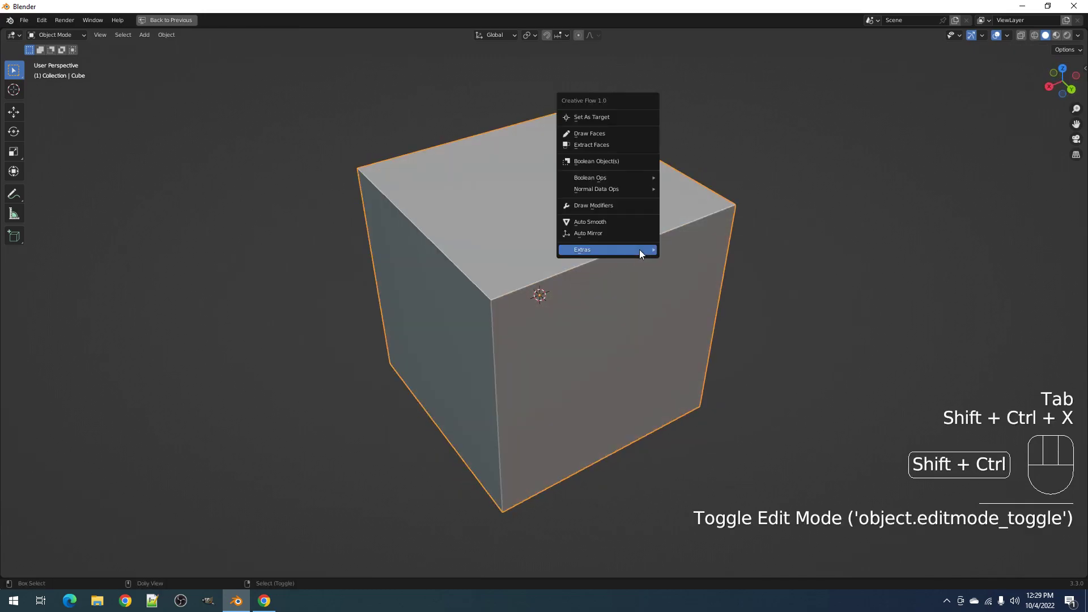
mouse_move(640, 251)
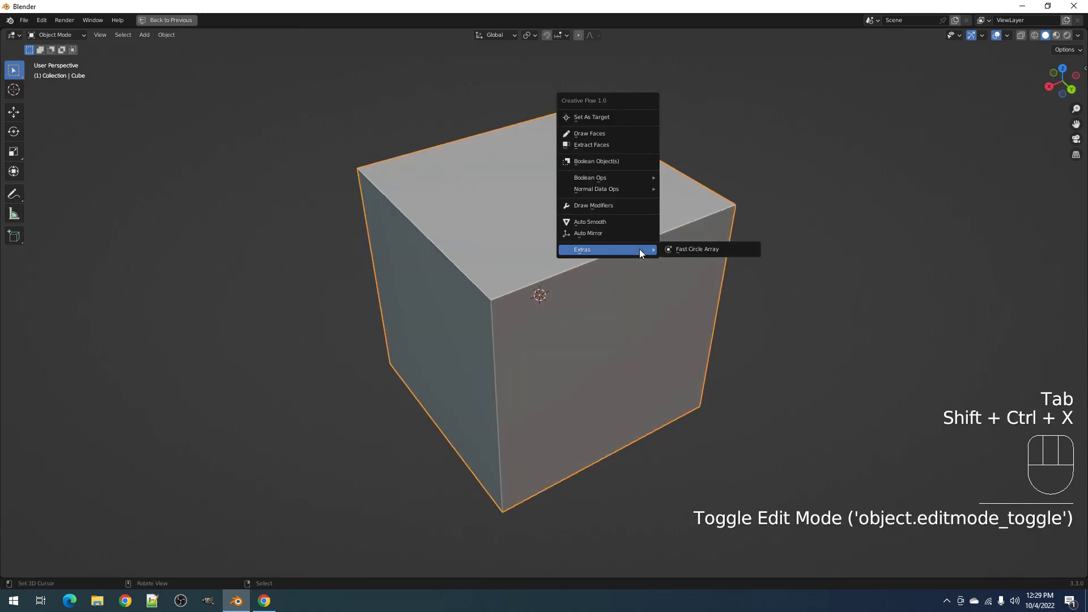
mouse_move(607, 178)
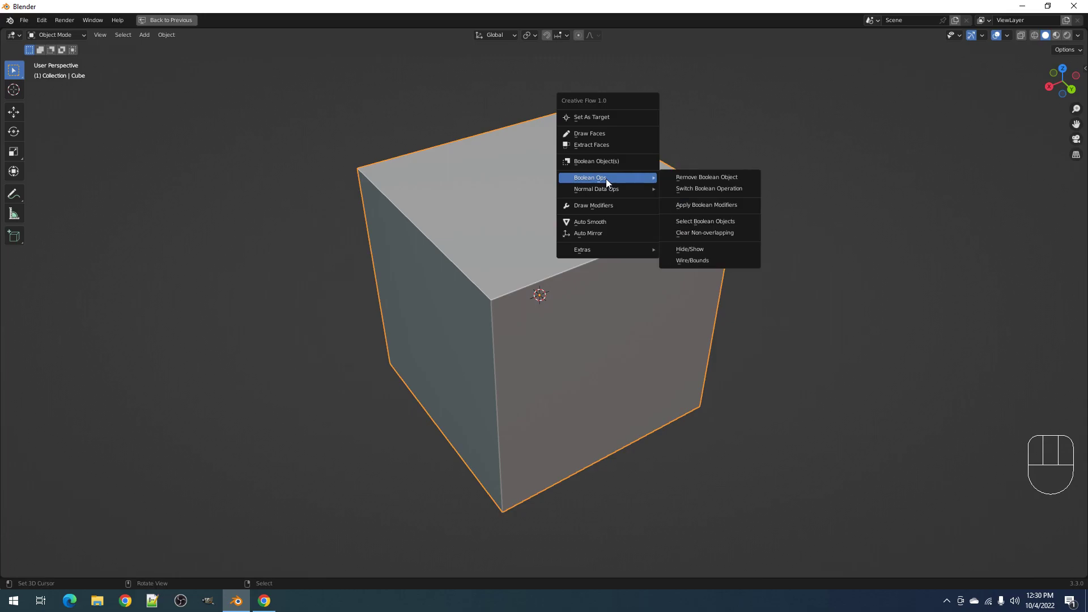
shift+middle_drag(571, 305, 579, 249)
key(Tab)
key(Tab)
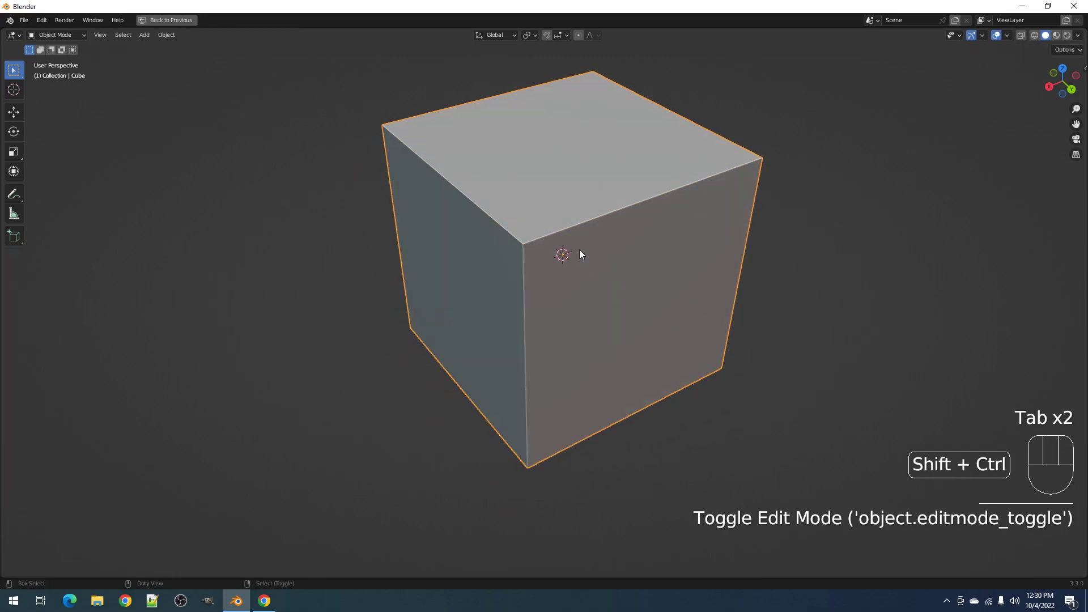
key(ctrl+shift+x)
mouse_move(579, 249)
shift+middle_drag(604, 187, 610, 233)
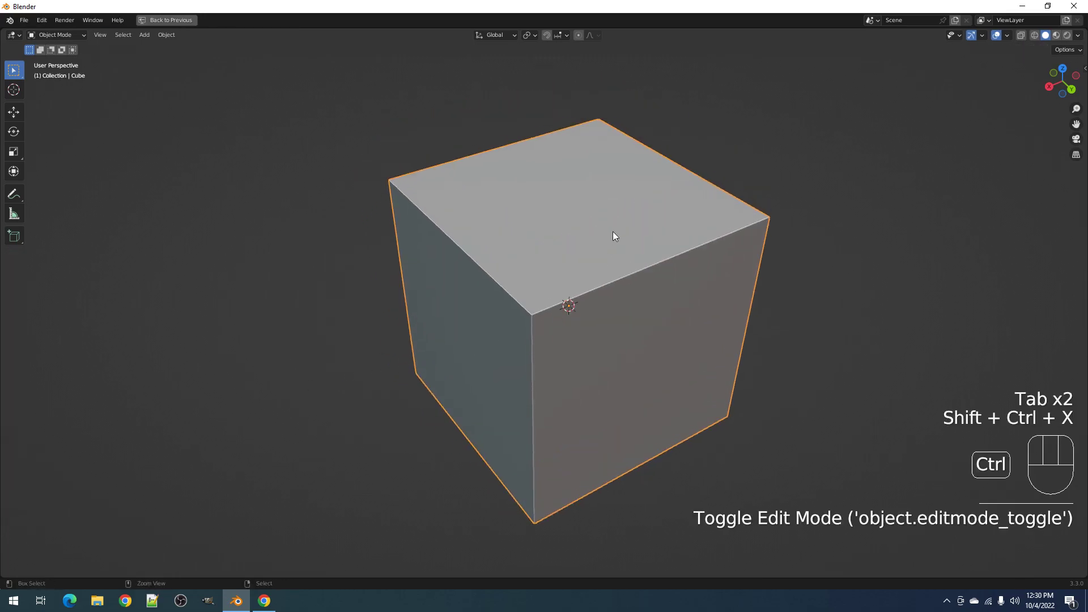
- Apply Creative Flow's Auto Mirror to the cube across the X, Y and Z axes
key(ctrl+shift+x)
mouse_move(614, 231)
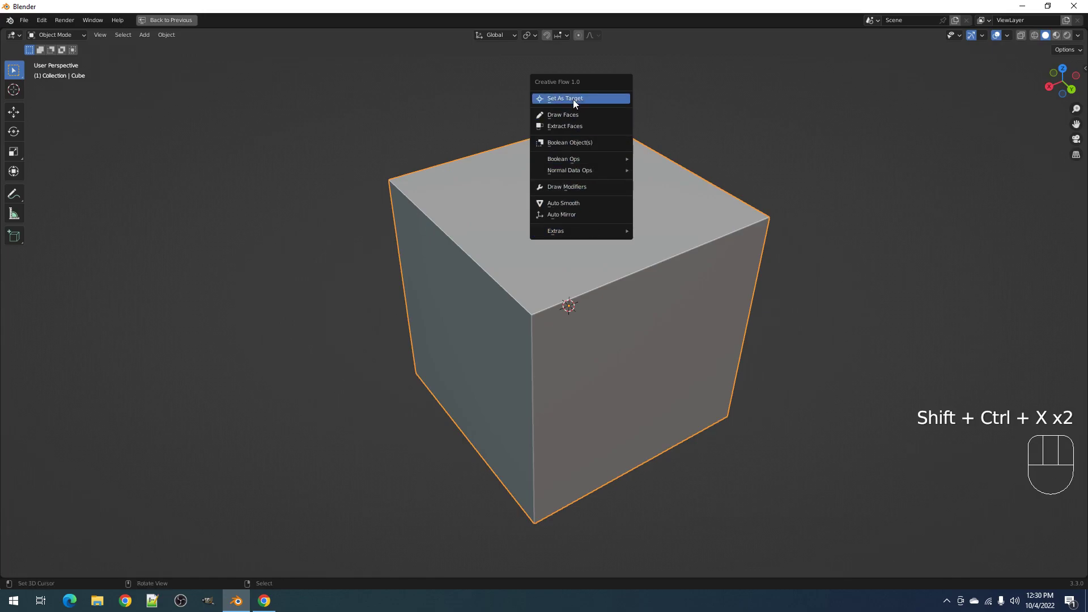
click(580, 217)
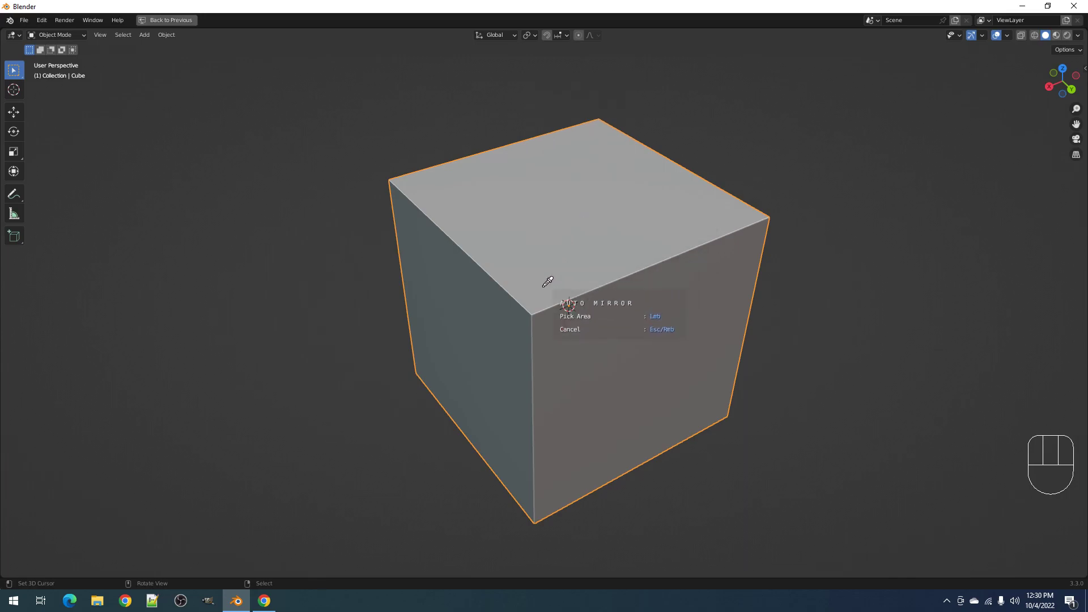
key(x)
key(y)
key(z)
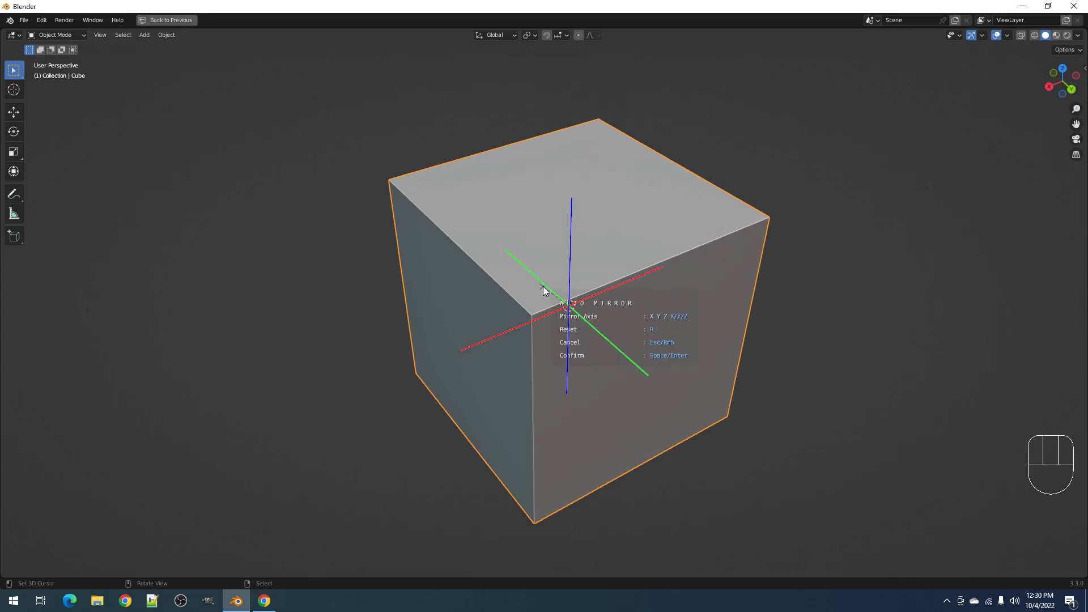
- Bevel one top edge of the mirrored cube section in edit mode and return to object mode
key(Tab)
scroll(569, 308, down, 3)
key(alt+a)
click(570, 311)
scroll(575, 306, up, 2)
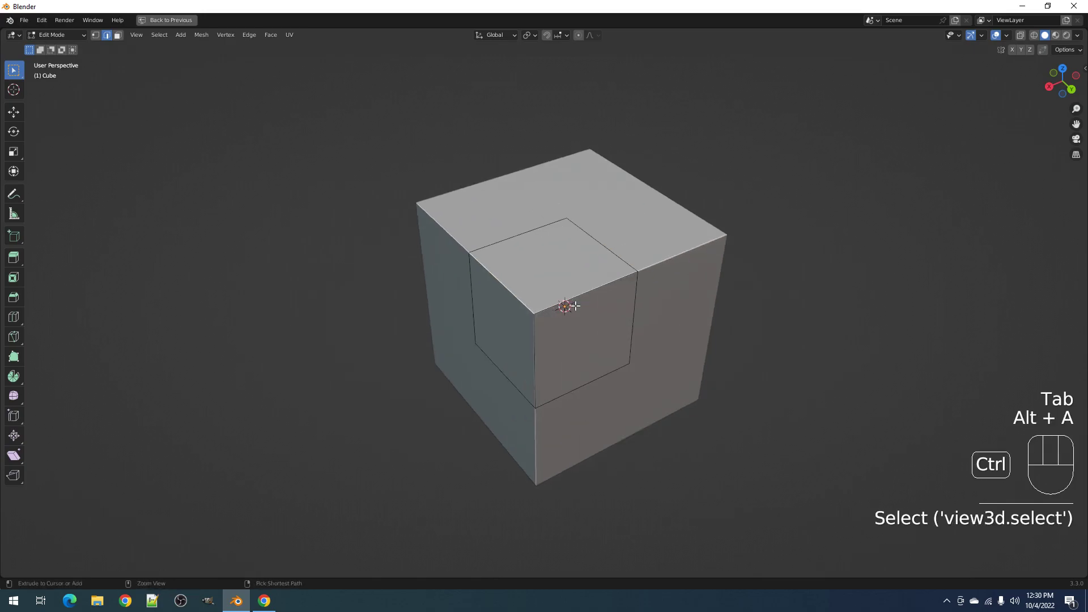
key(ctrl+b)
click(575, 306)
key(Tab)
middle_drag(575, 306, 567, 283)
- Check the Creative Flow and Random Flow commands for the beveled cube, also trying Creative Flow in edit mode
key(shift+ctrl+x)
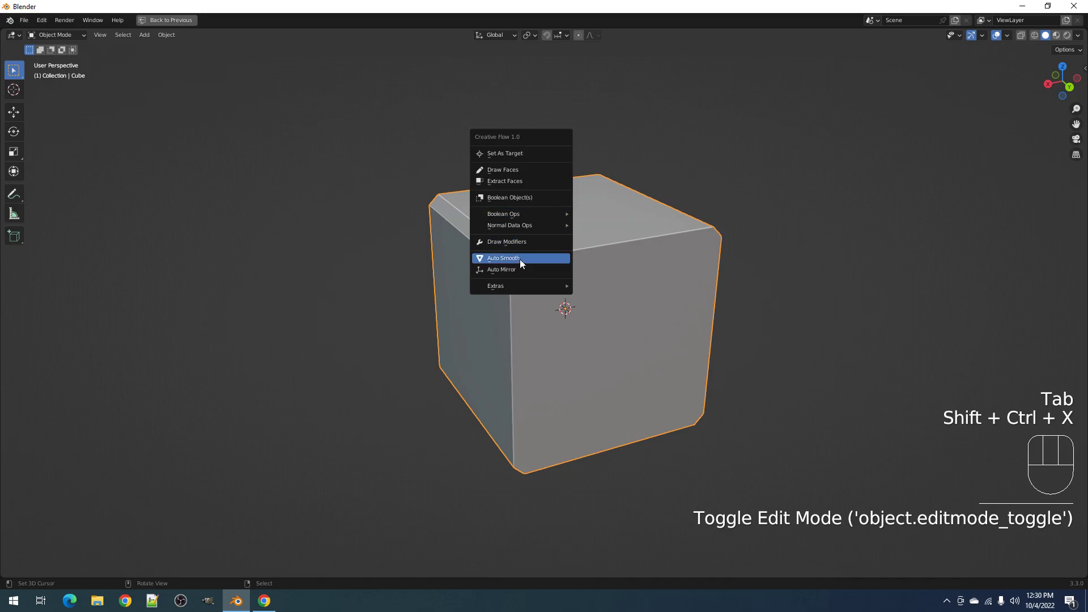
key(shift+q)
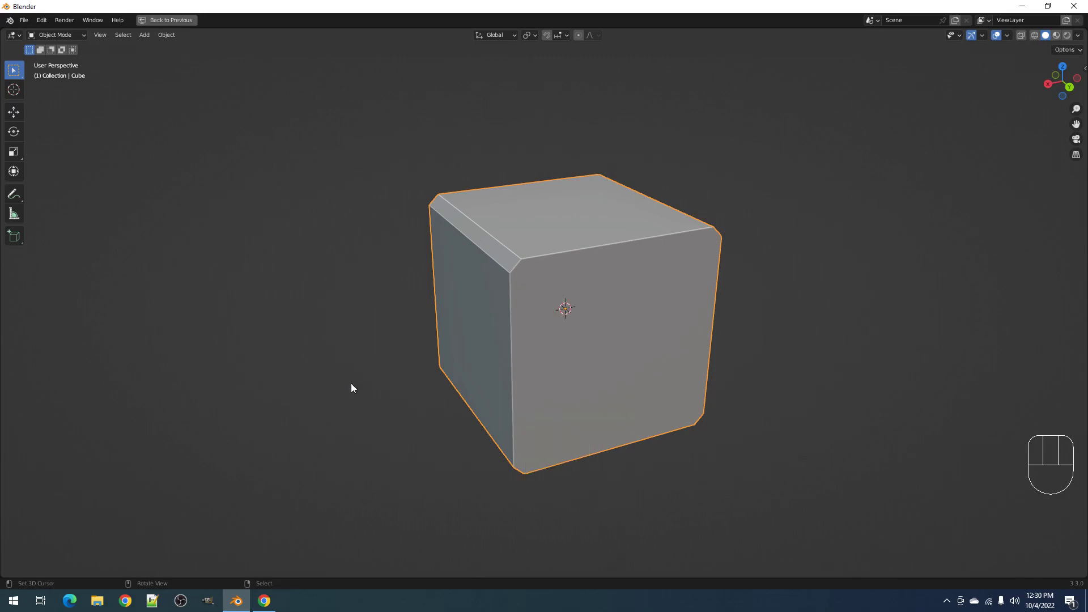
key(Tab)
key(ctrl+shift+x)
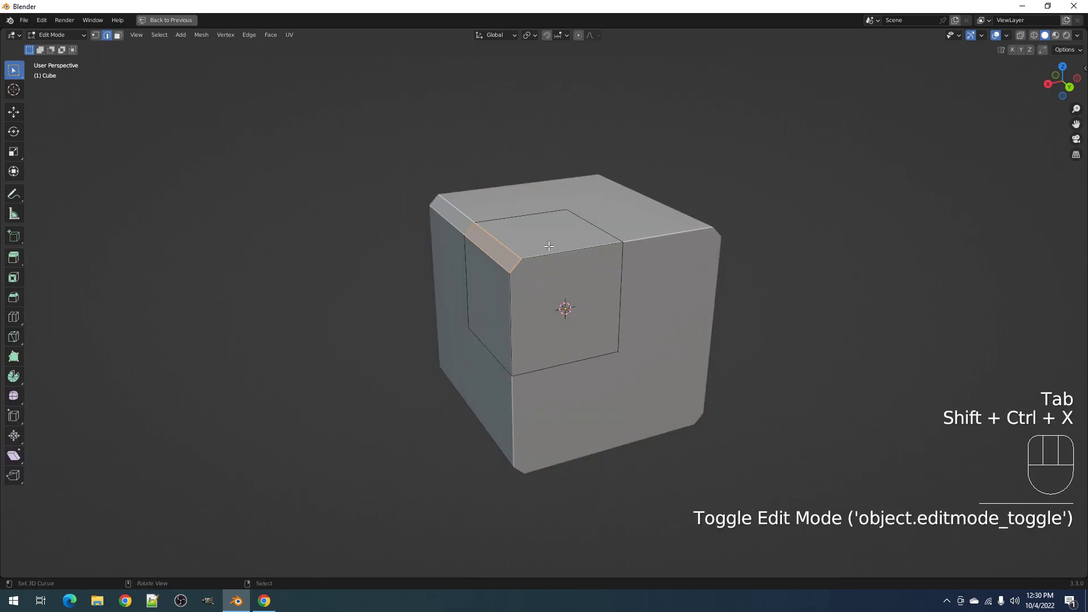
key(Tab)
- Start Draw Faces on the beveled cube, examine both pages of its on-screen help, and cancel the tool
key(ctrl+shift+x)
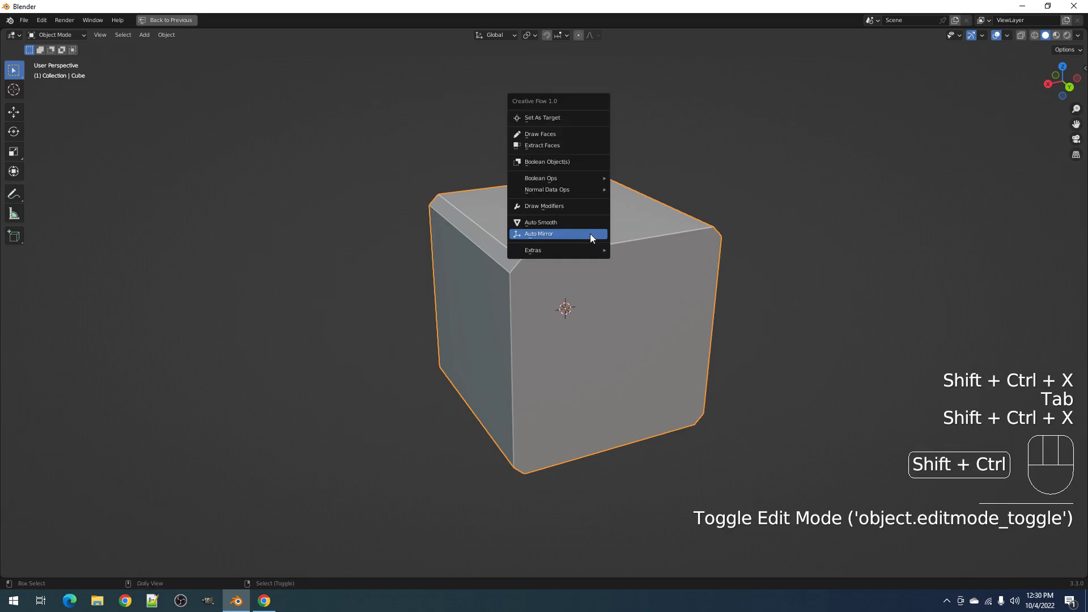
click(565, 135)
shift+middle_drag(527, 245, 576, 272)
scroll(529, 257, up, 2)
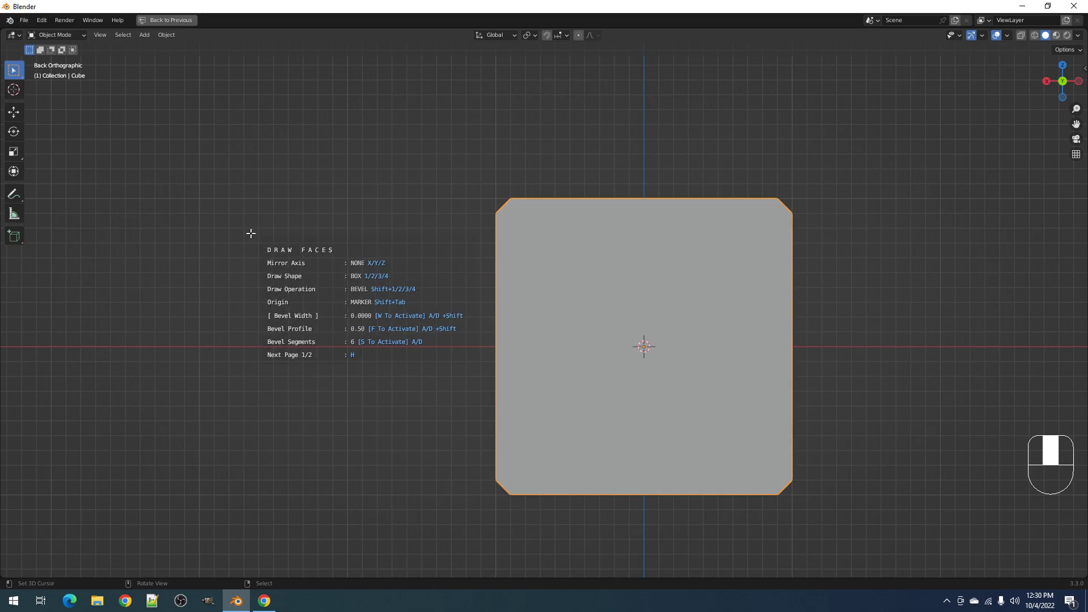
key(h)
key(h)
key(h)
key(h)
key(h)
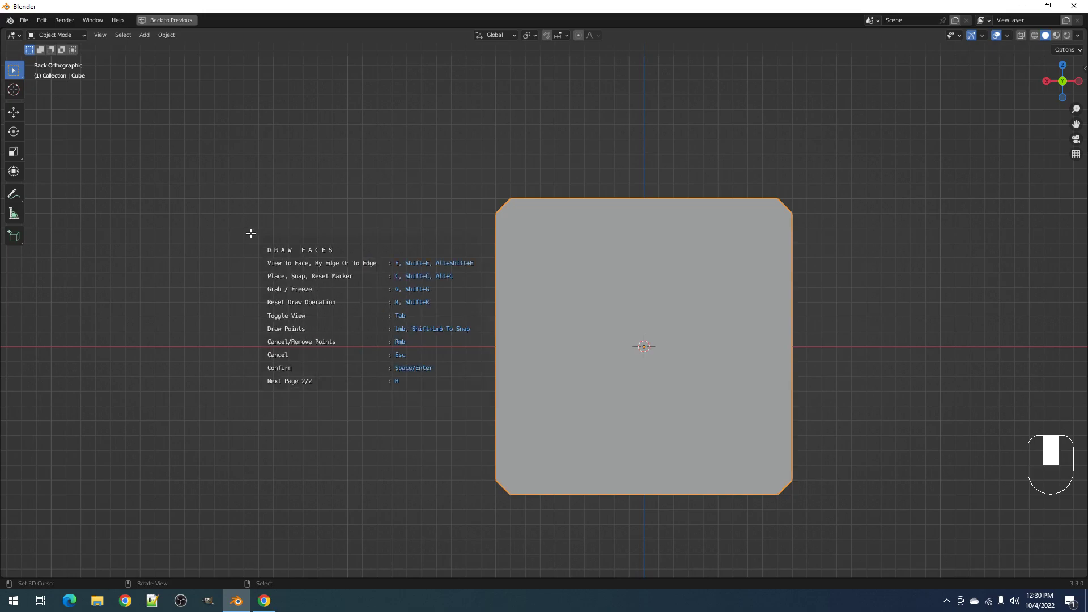
key(h)
key(h)
key(h)
key(h)
key(h)
key(h)
key(h)
key(h)
key(h)
key(h)
key(h)
key(h)
key(h)
key(h)
right_click(251, 233)
- Start the Ice Tool's Draw Poly Mesh, examine its help list for comparison with Draw Faces, and cancel it
key(shift+ctrl+x)
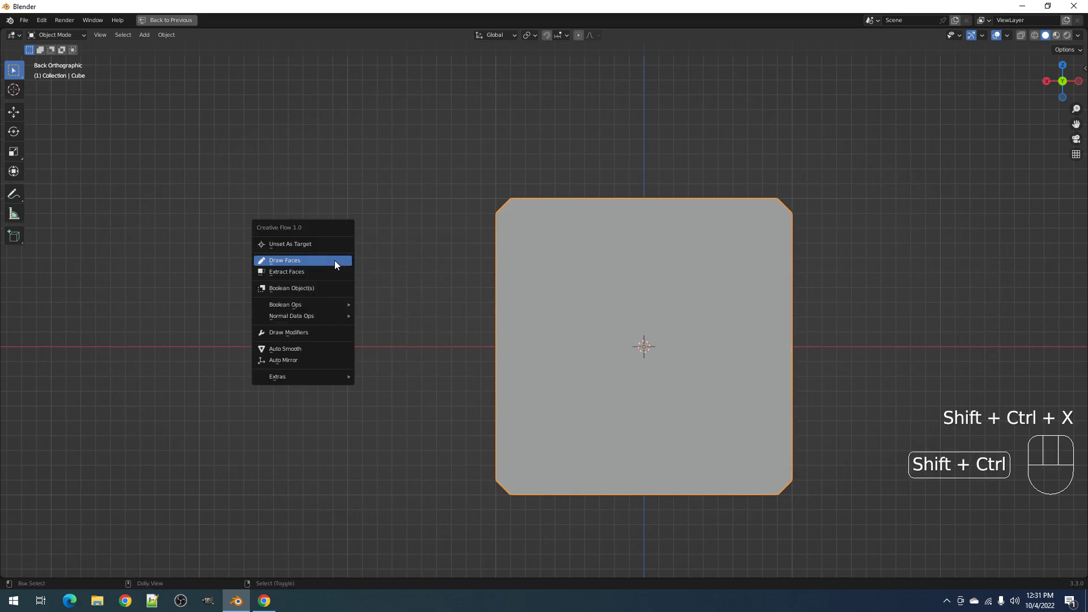
key(shift+ctrl+c)
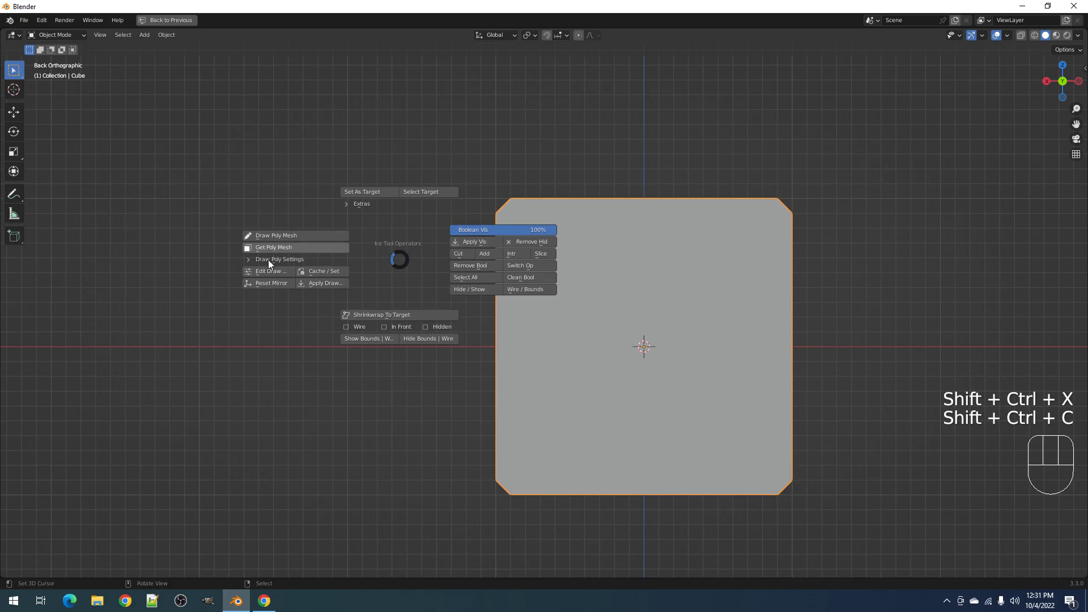
click(274, 237)
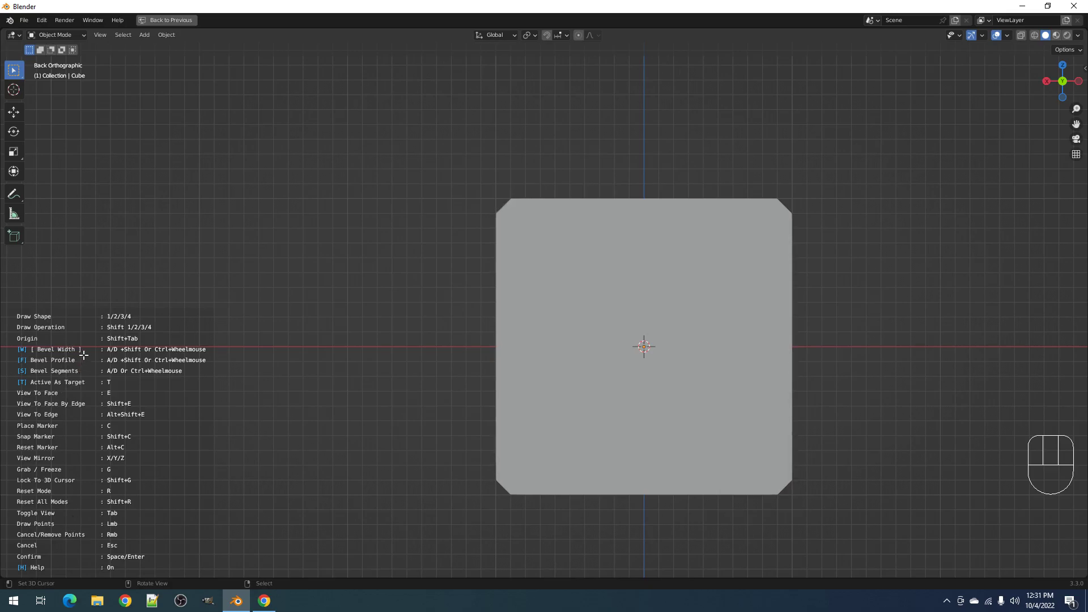
key(h)
key(Escape)
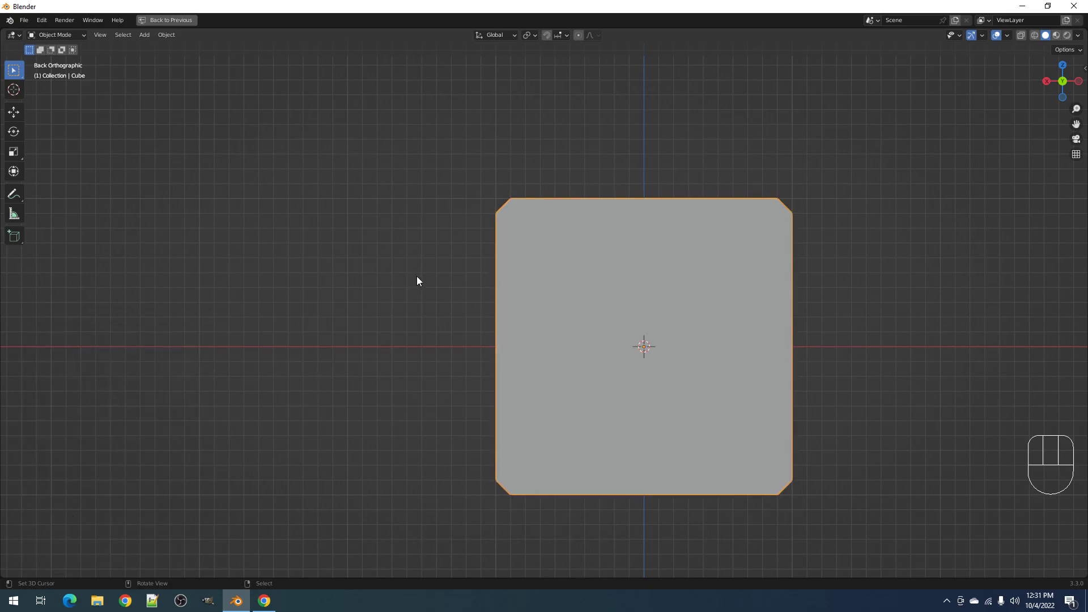
- Start Draw Faces again and show the second page of its help
key(shift+ctrl+x)
click(416, 278)
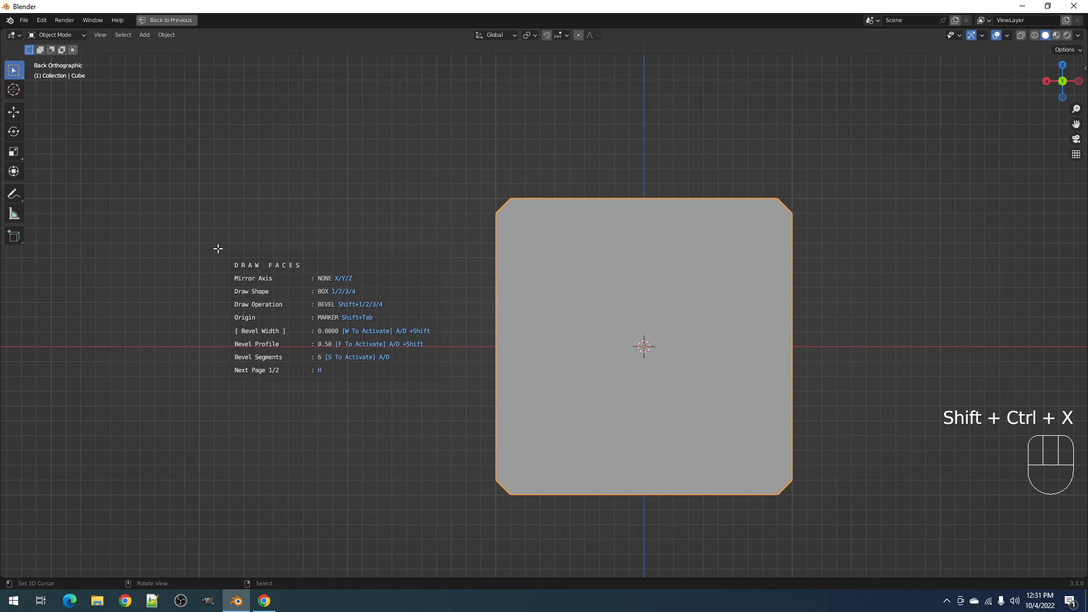
key(h)
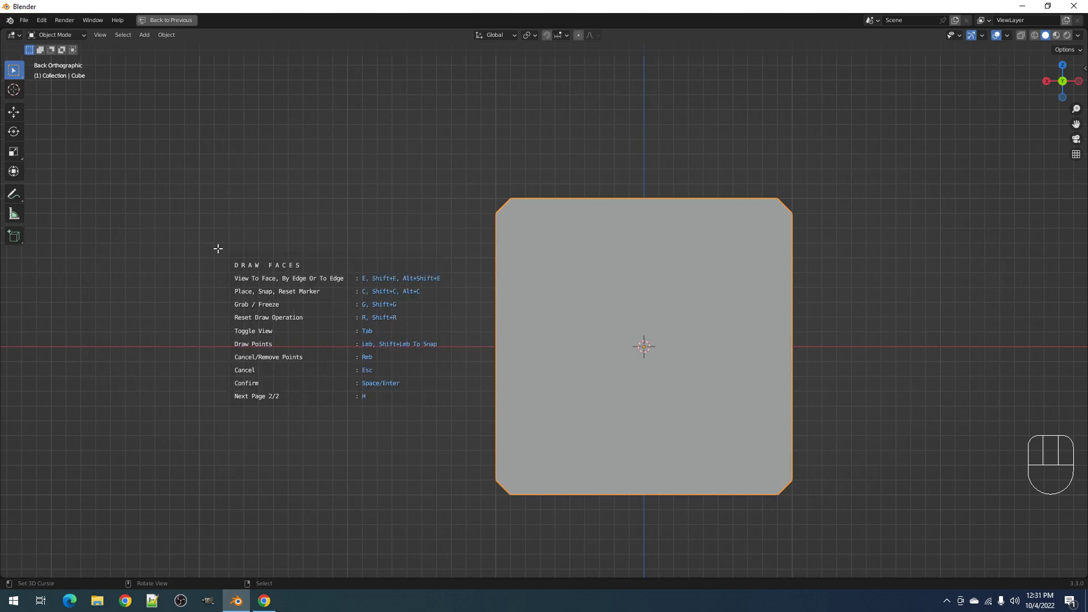
- Draw a polygonal face with Draw Faces following the cube's beveled corner and side edge, mirrored on the X and Z axes
key(h)
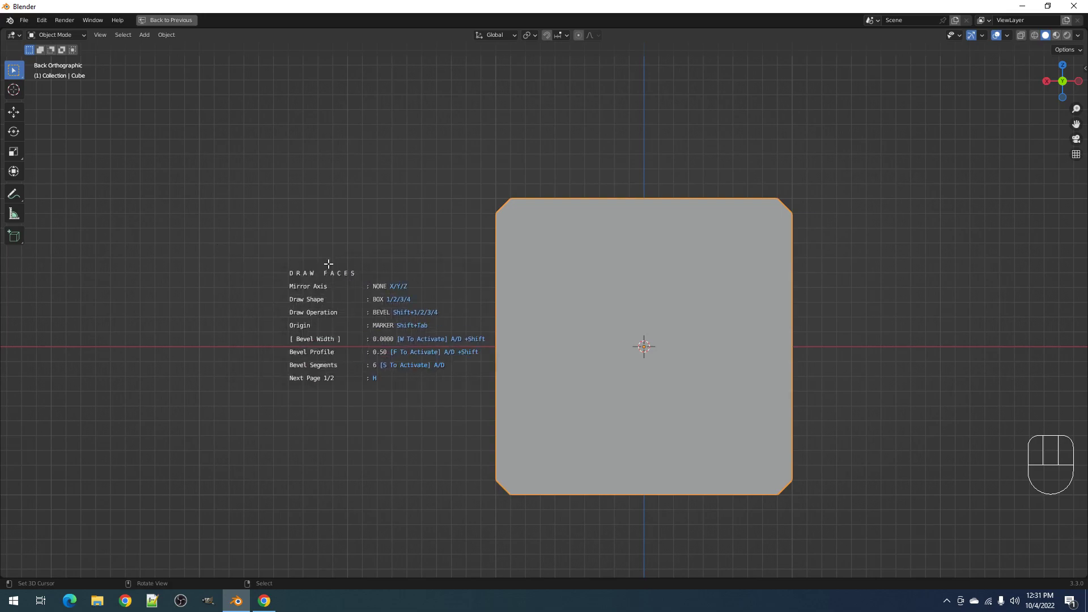
key(1)
shift+click(512, 205)
shift+click(502, 216)
shift+click(504, 360)
key(z)
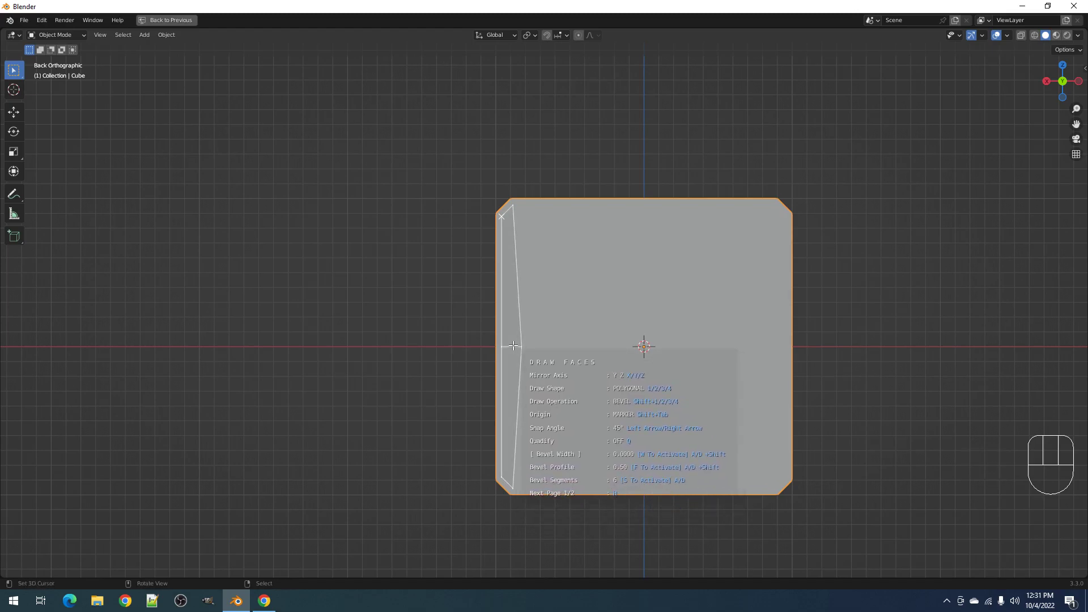
key(x)
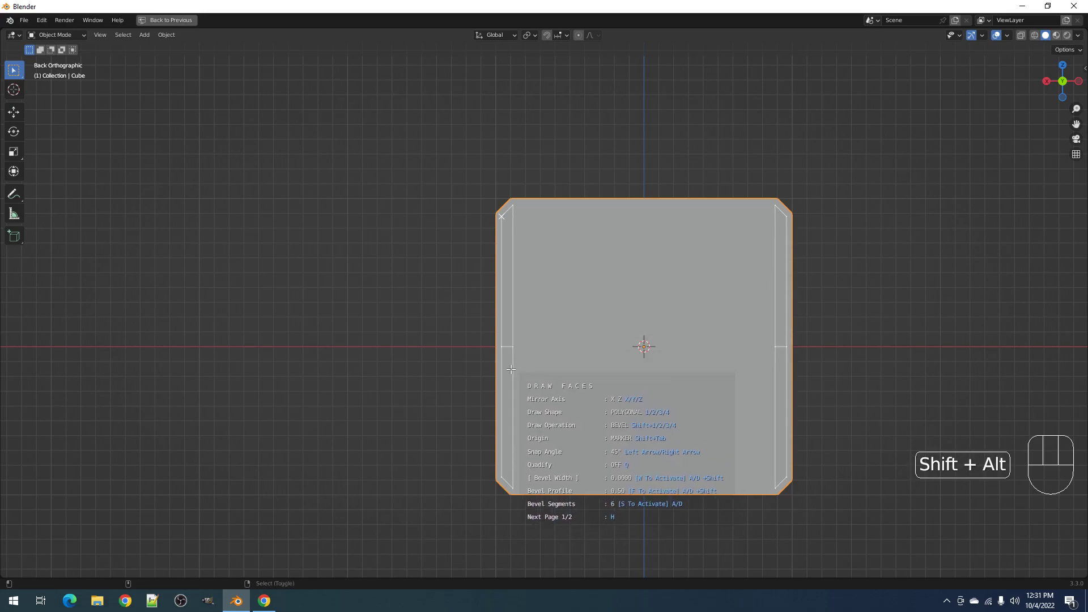
- Set the drawn faces' solidify thickness to -3.1766 so they extend lengthwise beyond the cube
middle_drag(564, 292, 610, 326)
key(ctrl)
scroll(763, 346, down, 3)
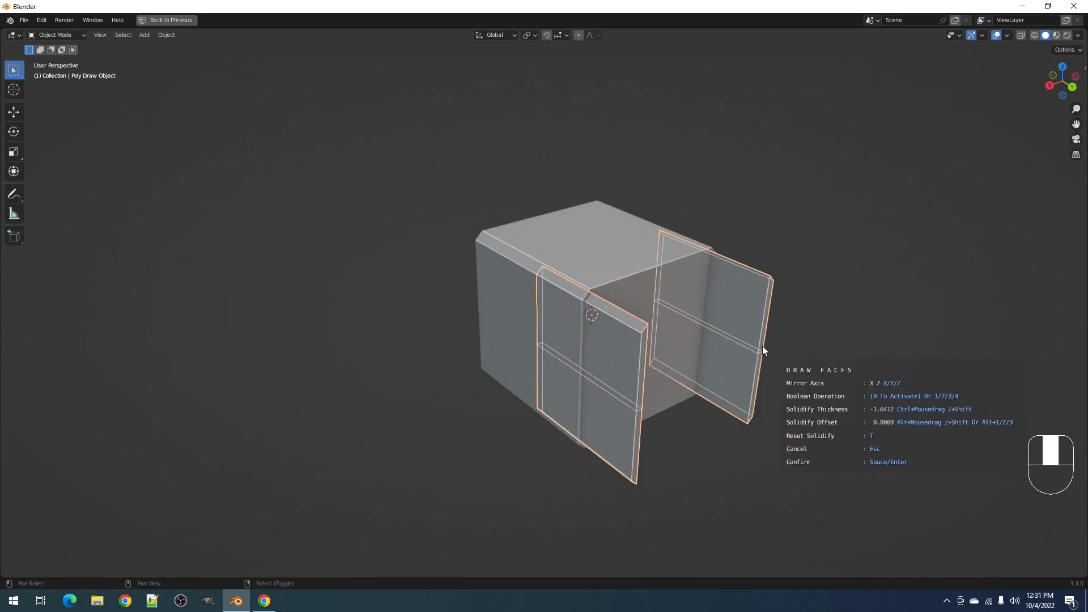
scroll(762, 350, up, 3)
key(ctrl)
key(shift)
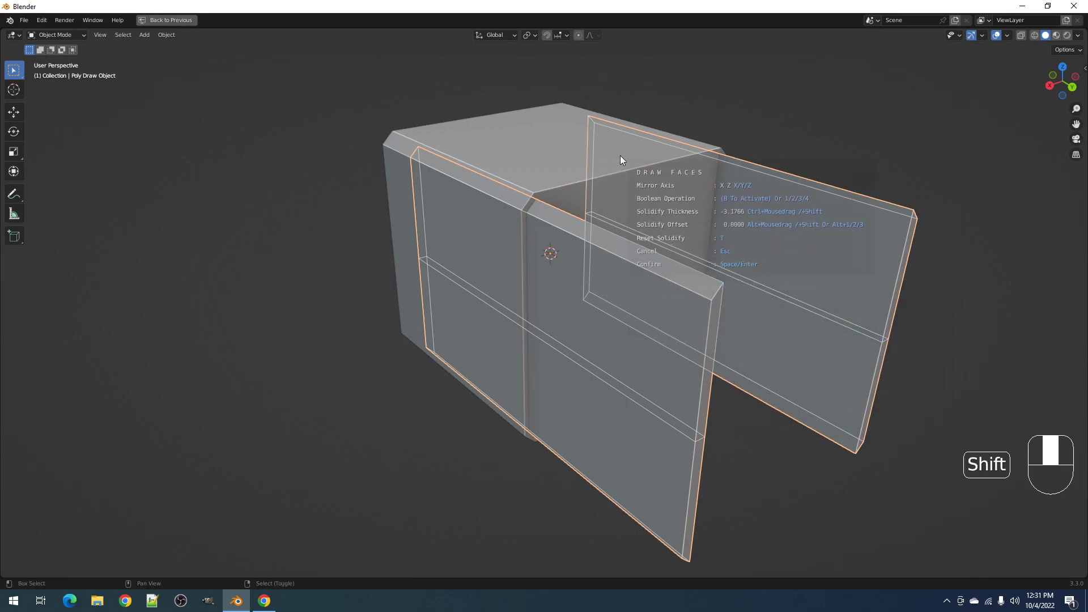
shift+middle_drag(620, 156, 555, 277)
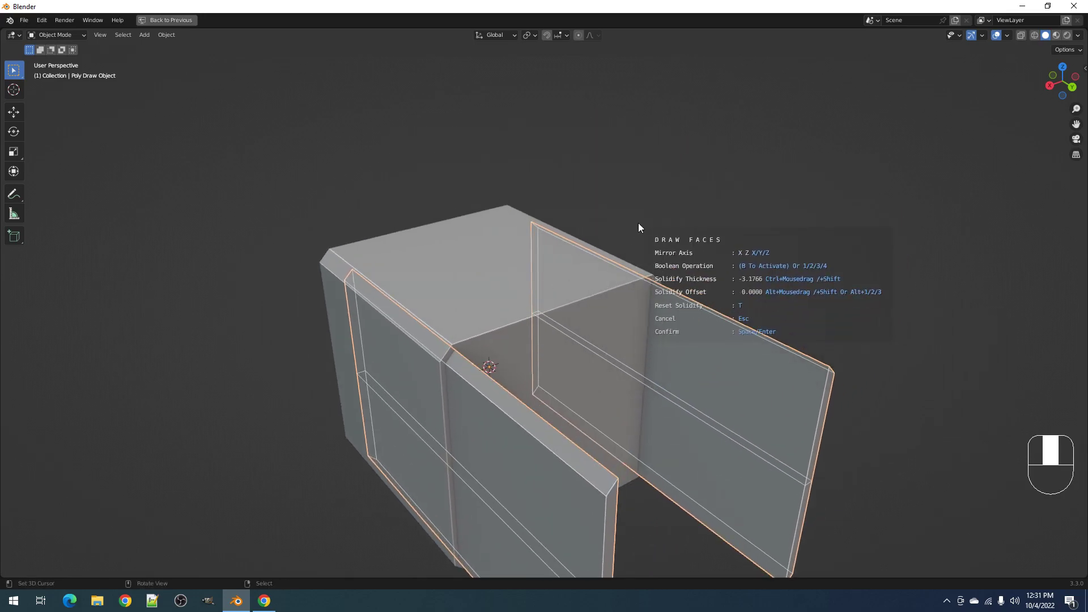
- Activate the boolean for the drawn faces, compare Union, Intersect and Slice, and settle on Difference
key(b)
middle_drag(636, 246, 592, 195)
shift+middle_drag(513, 220, 586, 231)
key(2)
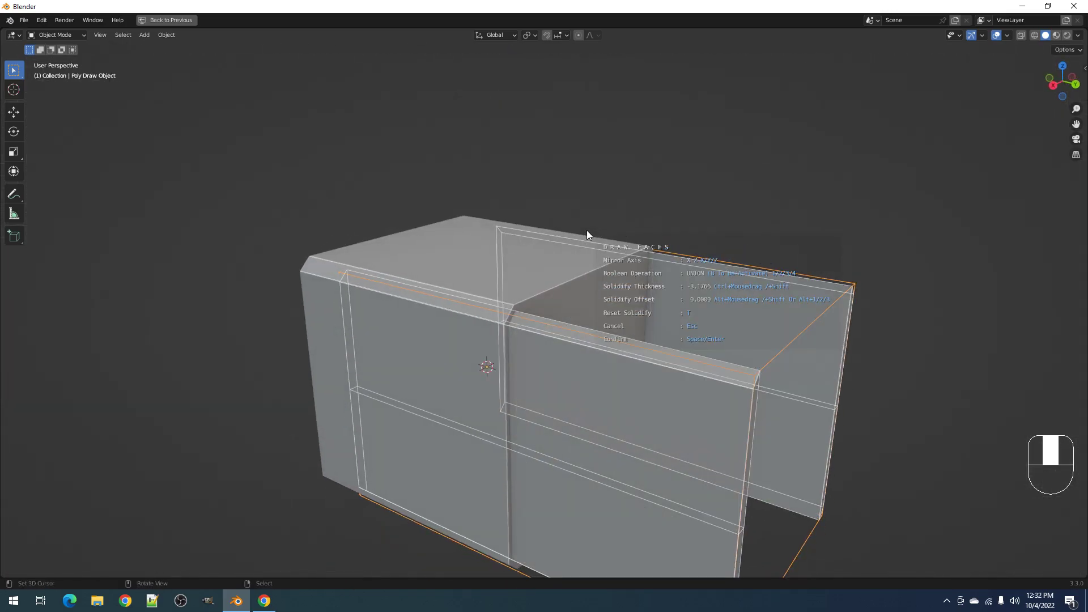
shift+middle_drag(694, 306, 675, 288)
key(3)
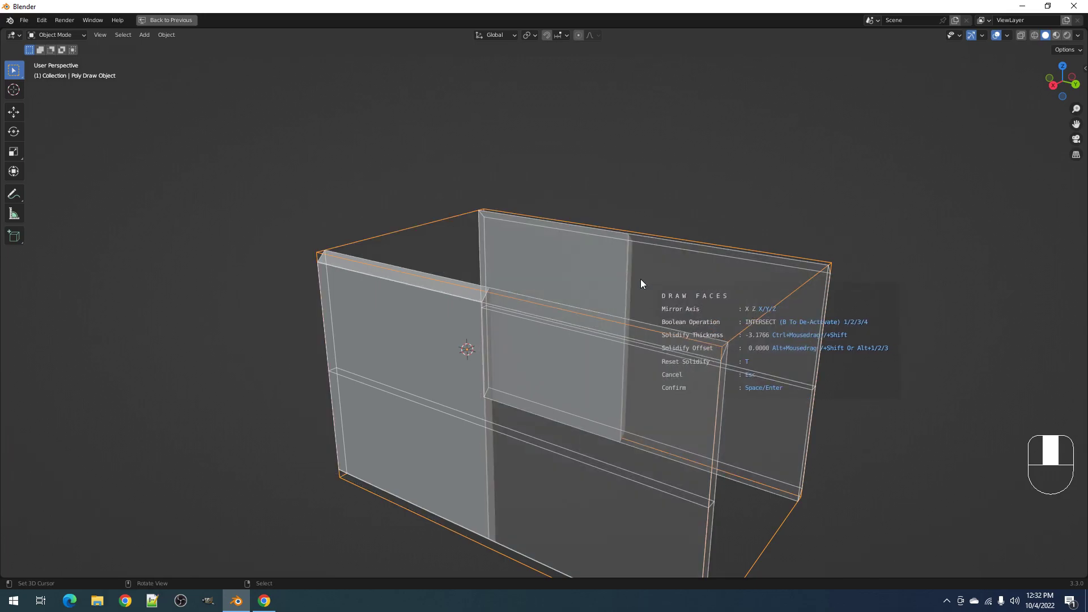
key(4)
scroll(623, 280, up, 2)
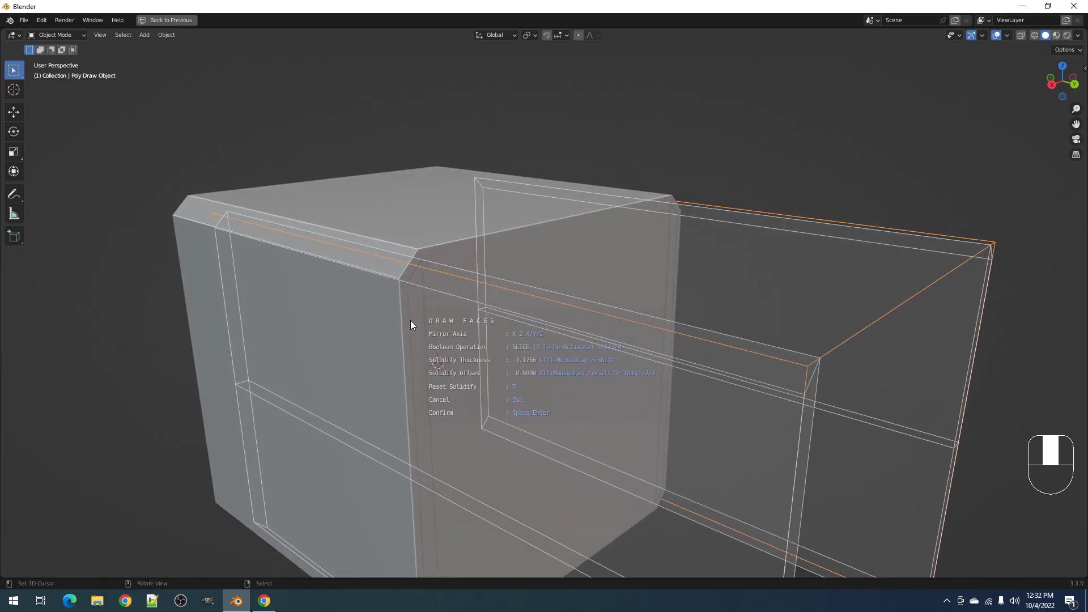
scroll(552, 301, down, 1)
mouse_move(551, 301)
middle_down()
mouse_move(460, 266)
mouse_move(525, 314)
mouse_move(543, 308)
middle_up()
middle_drag(650, 340, 621, 326)
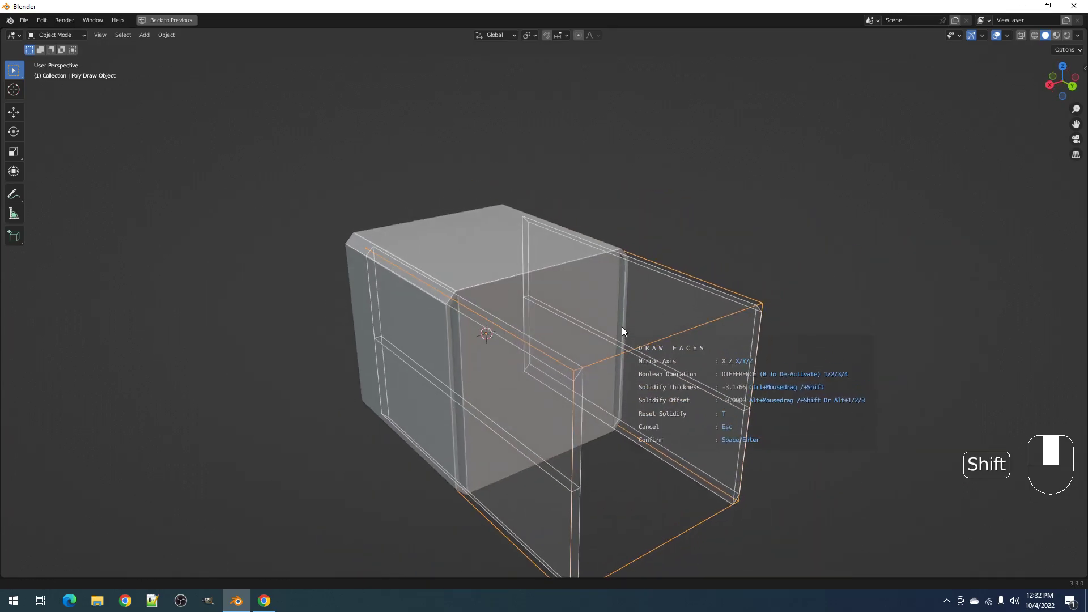
key(1)
- Set the cutter's solidify offset to 0.7654 and confirm the Draw Faces cut on the cube
alt+drag(692, 286, 645, 267)
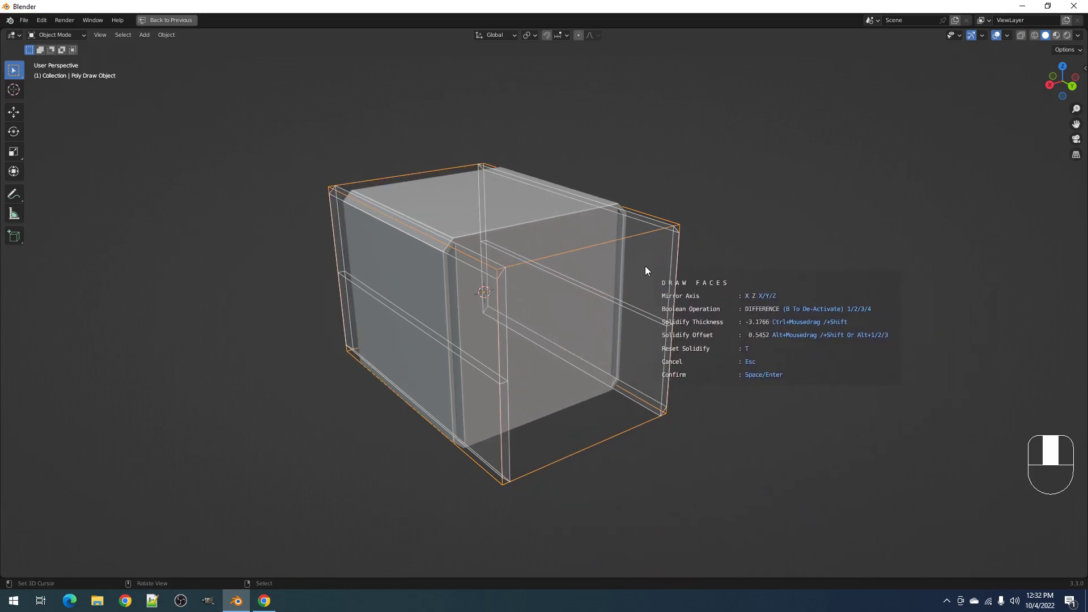
mouse_move(644, 266)
middle_down()
mouse_move(668, 286)
mouse_move(627, 263)
middle_up()
shift+middle_drag(529, 266, 601, 332)
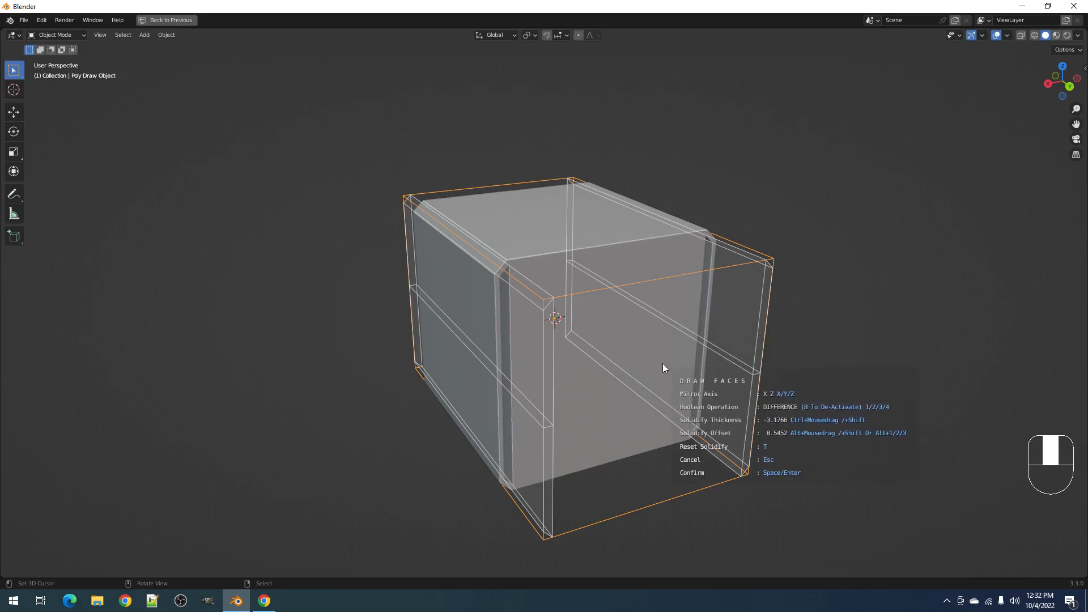
key(alt)
key(space)
- In edit mode, vertex-bevel the cutter's upper inner corner by about 0.05 m to chamfer the end of the side grooves
key(Tab)
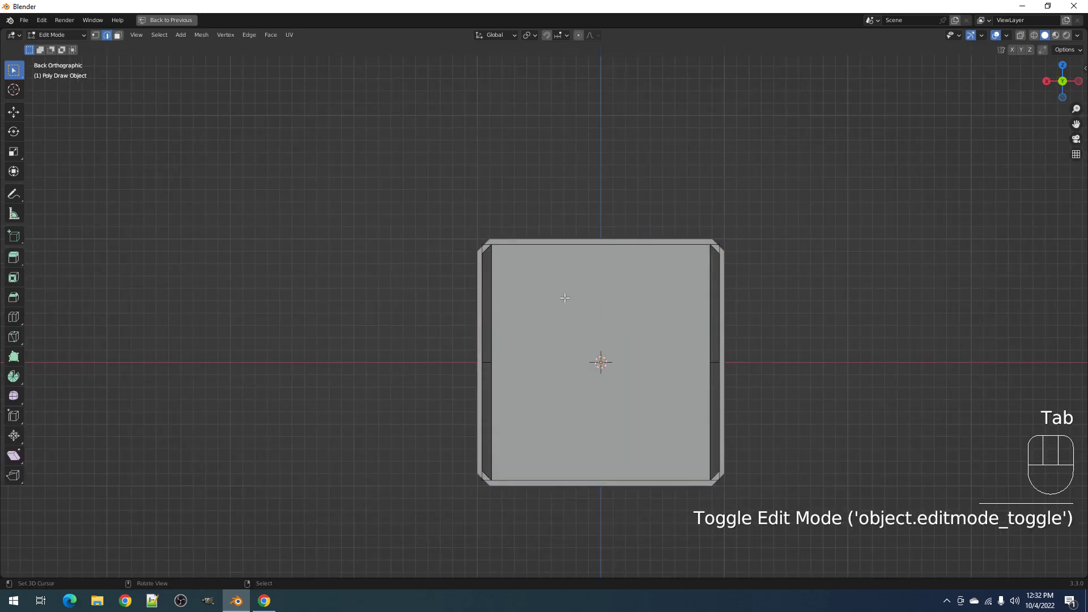
key(1)
click(542, 283)
shift+middle_drag(546, 322, 554, 356)
right_click(556, 355)
middle_drag(593, 324, 566, 311)
scroll(564, 310, up, 3)
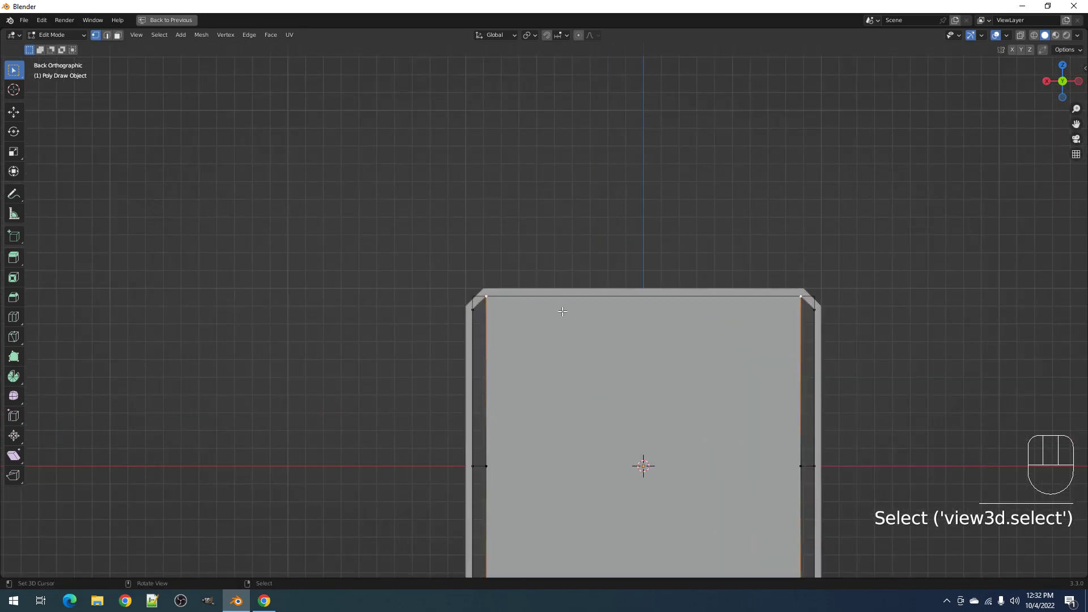
key(ctrl+shift+b)
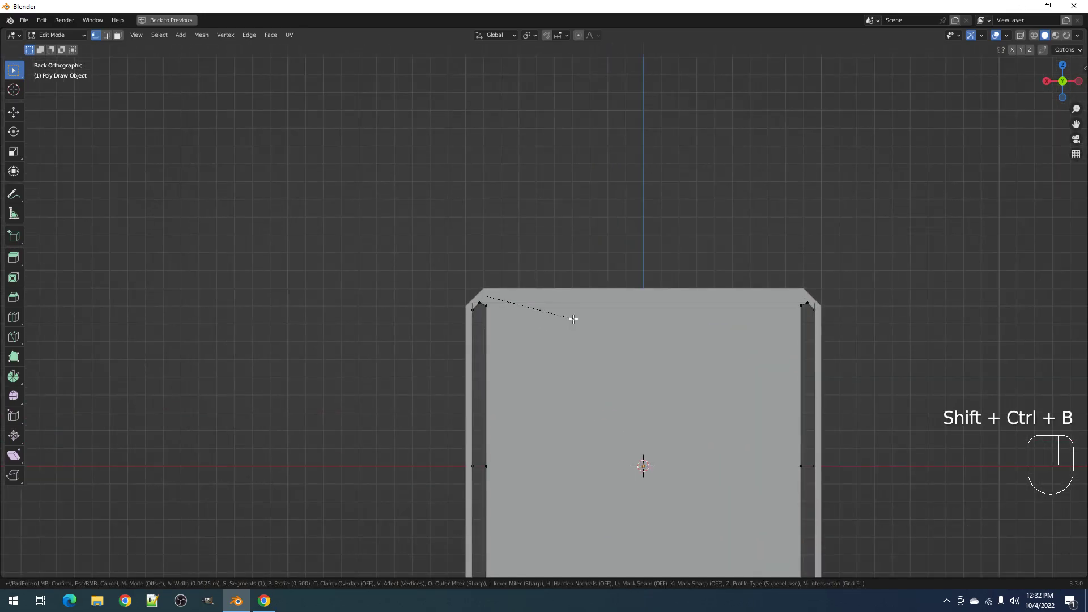
click(573, 319)
mouse_move(573, 318)
middle_down()
mouse_move(566, 341)
mouse_move(590, 323)
middle_up()
scroll(607, 309, up, 4)
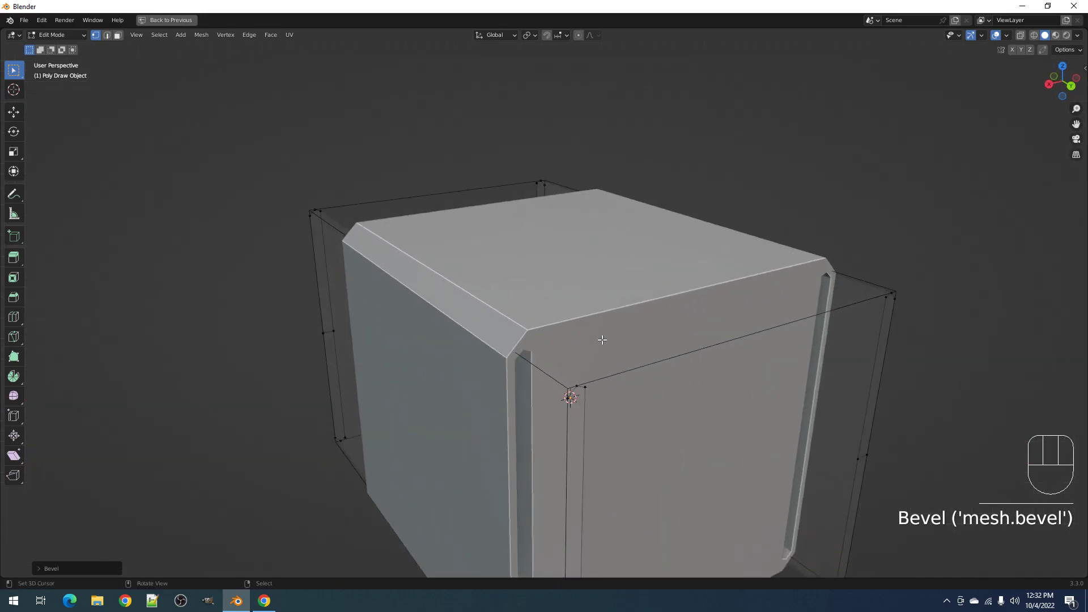
- Back in object mode, use the Ice Tool's draw modifier editing to set solidify thickness to -2.8634 and offset to 0.7155
key(shift+ctrl+x)
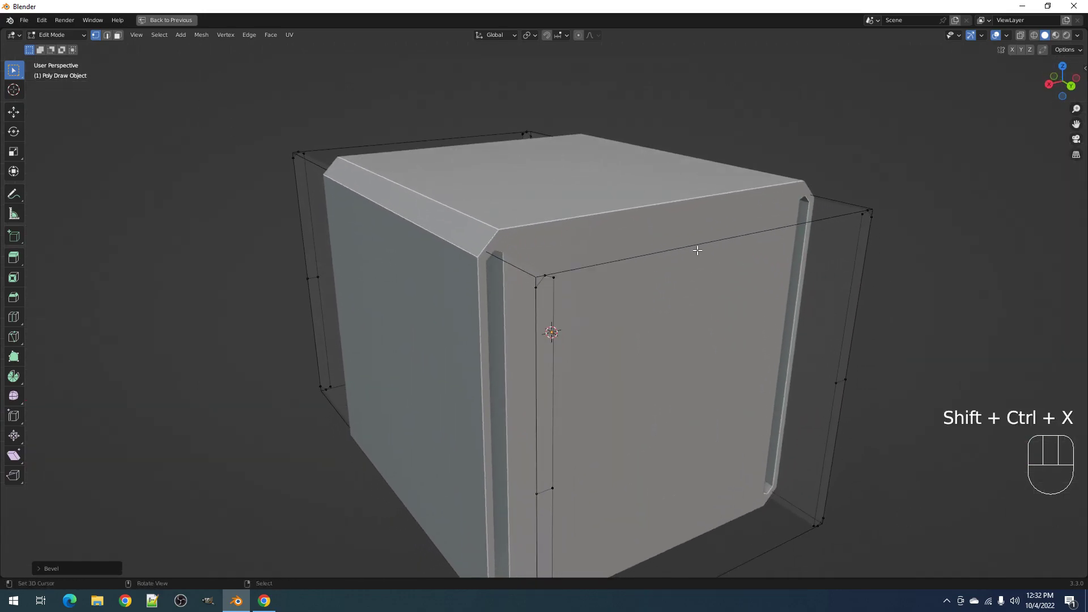
key(Tab)
key(shift+ctrl+x)
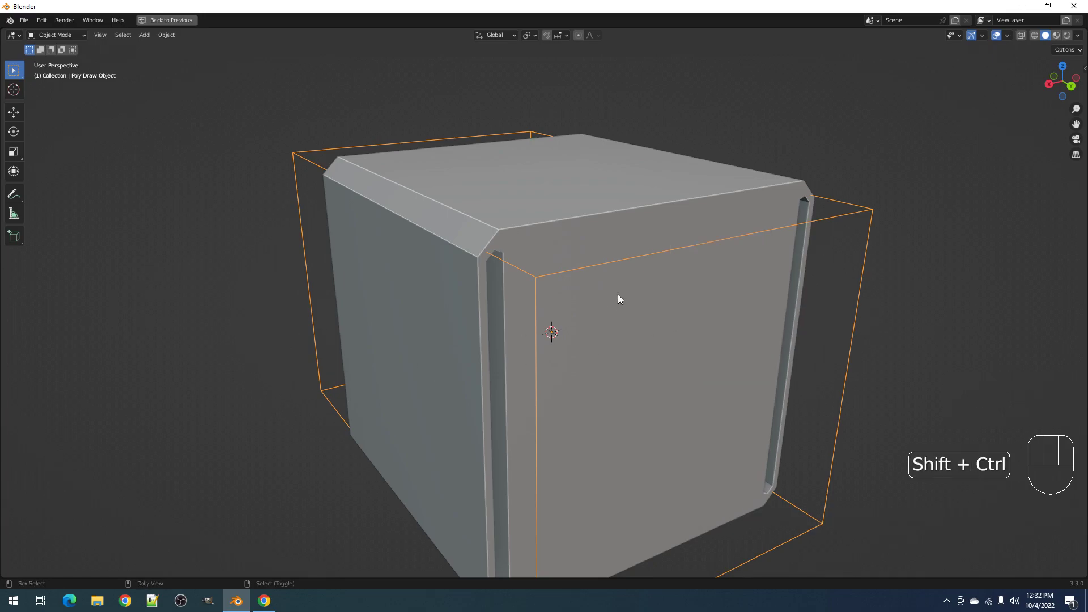
key(shift+ctrl+c)
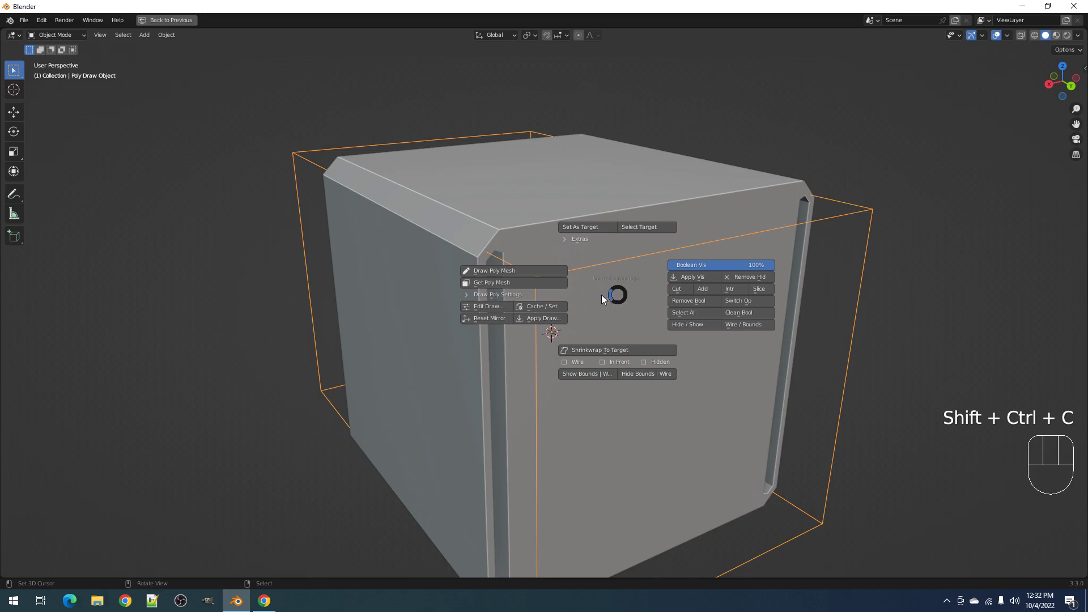
click(498, 308)
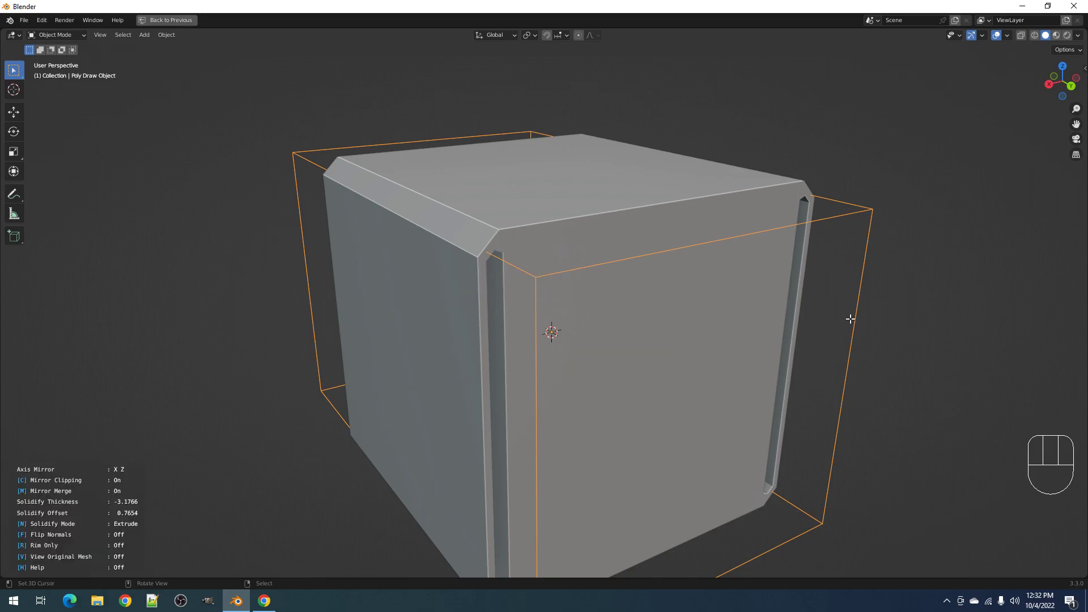
key(ctrl)
key(alt)
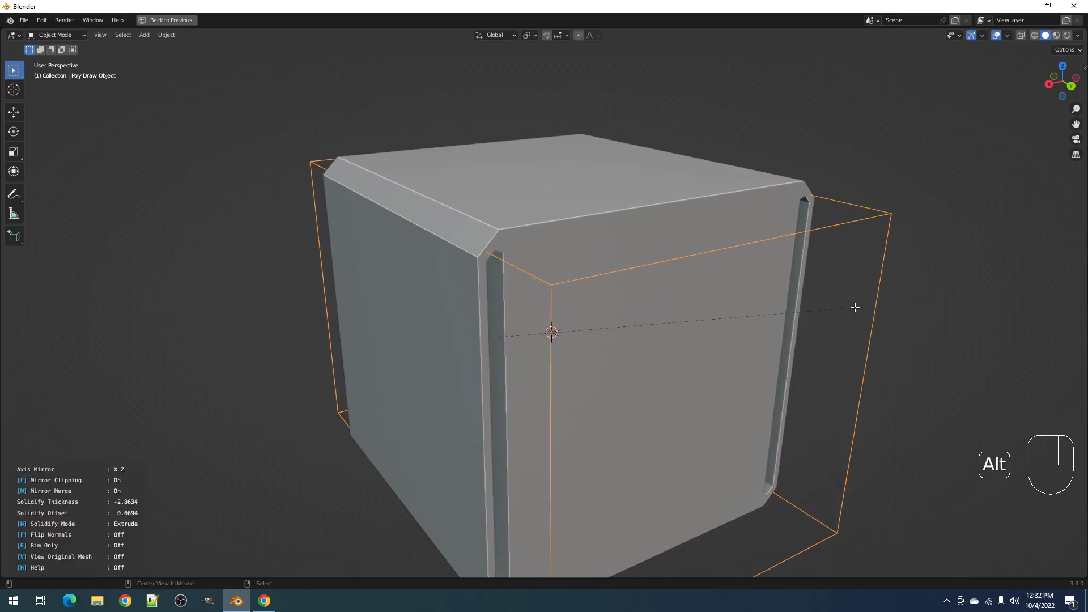
click(756, 307)
- Use Creative Flow's Draw Modifiers to set the cutter's solidify thickness to -2.7954 and offset to 0.8395
key(shift+ctrl+x)
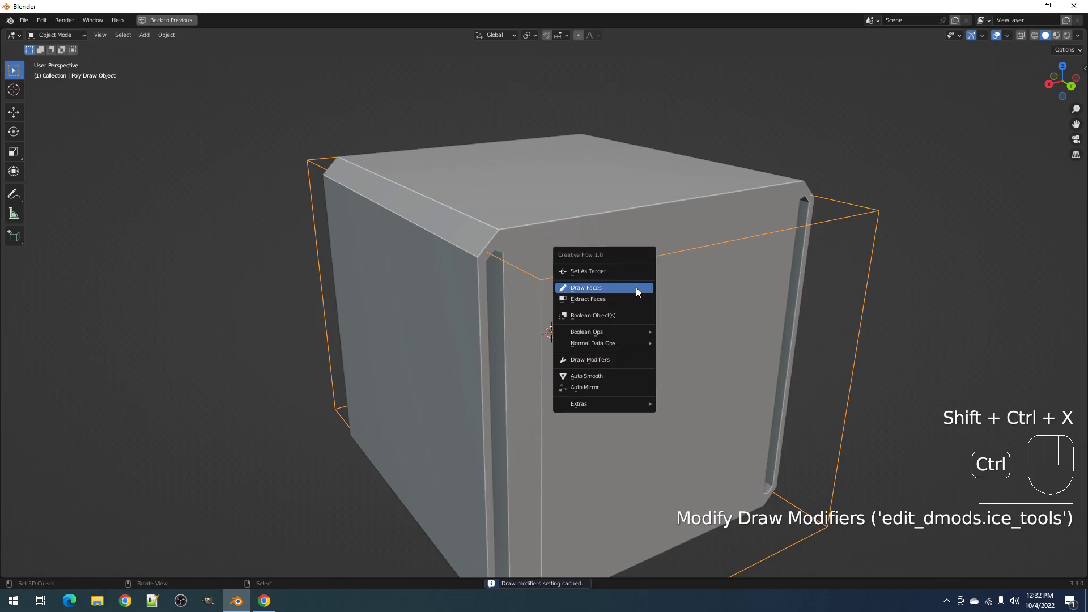
click(628, 361)
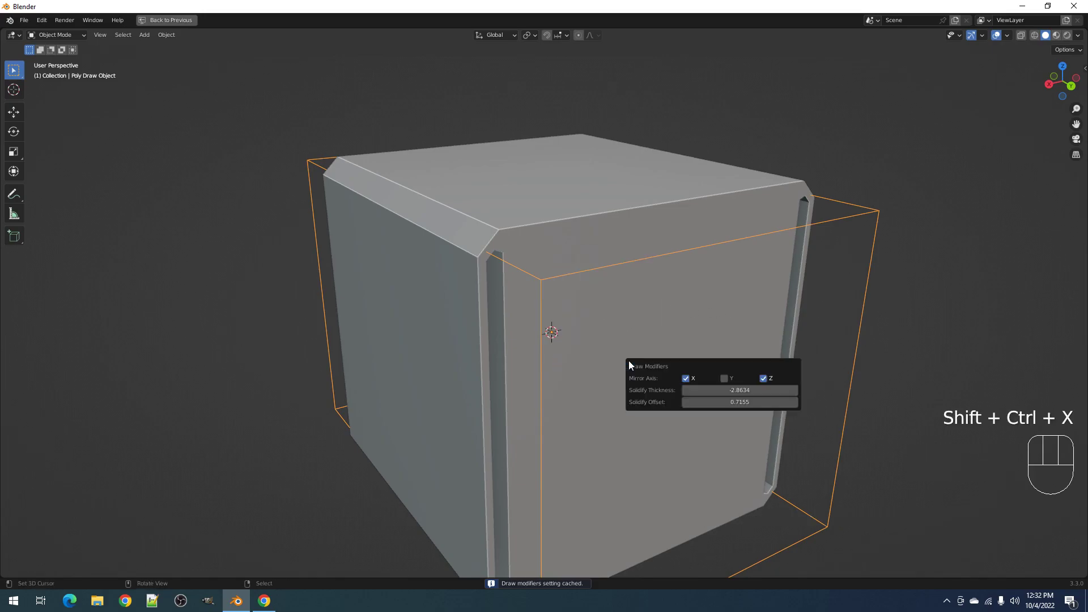
mouse_move(695, 365)
mouse_down()
mouse_move(711, 291)
mouse_move(770, 326)
mouse_up()
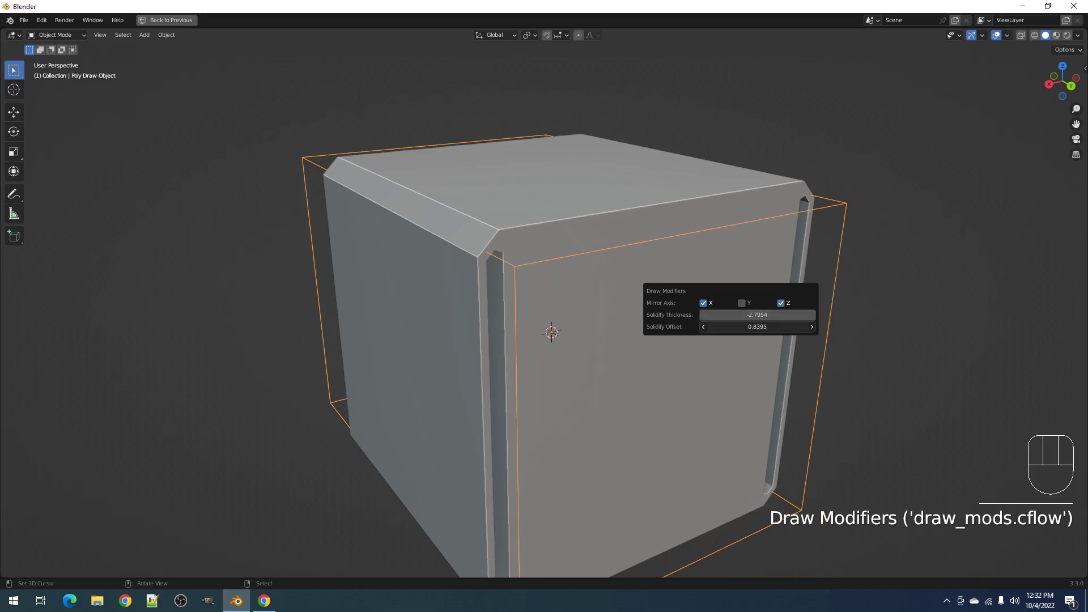
- In the cutter's edit mode, use Draw Faces to draw a 45° strip with offset 0.0122 across the groove shape
scroll(544, 318, down, 4)
middle_drag(544, 317, 566, 311)
key(Tab)
scroll(533, 292, up, 2)
scroll(555, 335, up, 3)
shift+middle_drag(517, 283, 565, 279)
key(a)
key(alt+a)
key(alt+x)
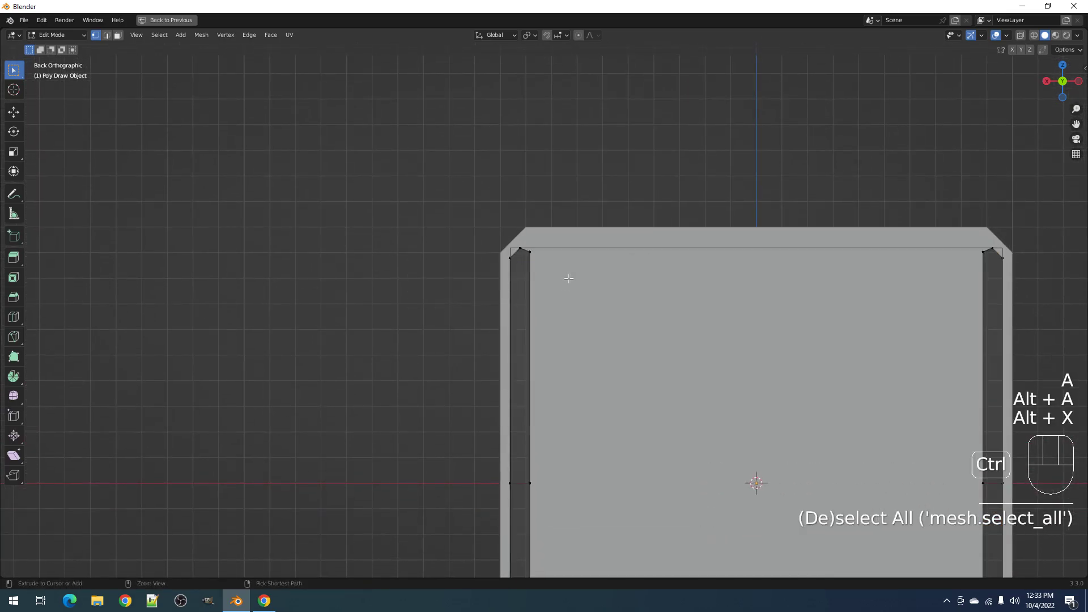
key(shift+ctrl+x)
click(568, 278)
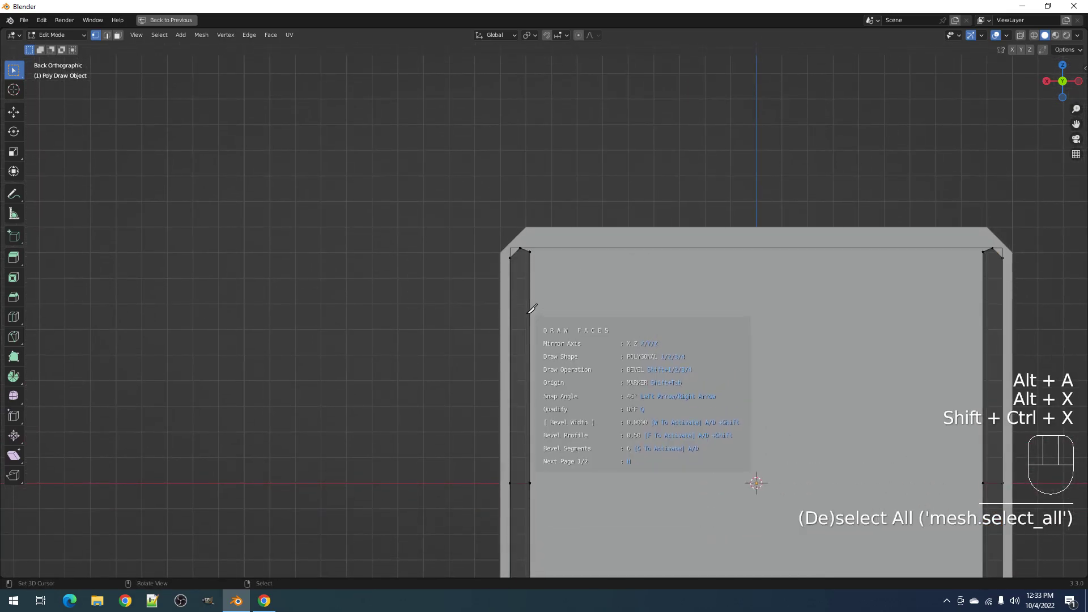
key(4)
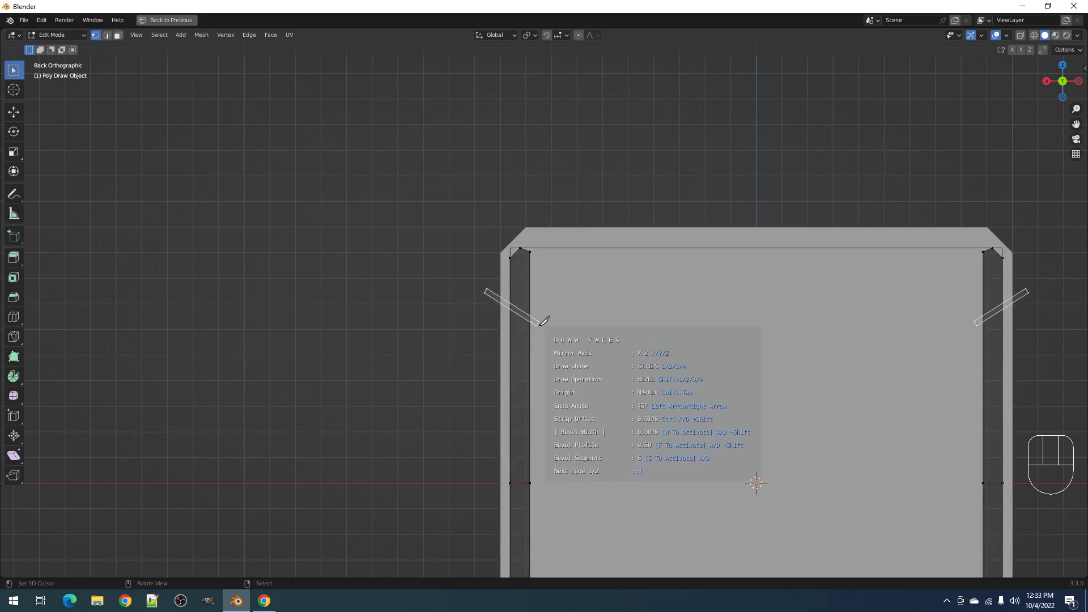
key(shift)
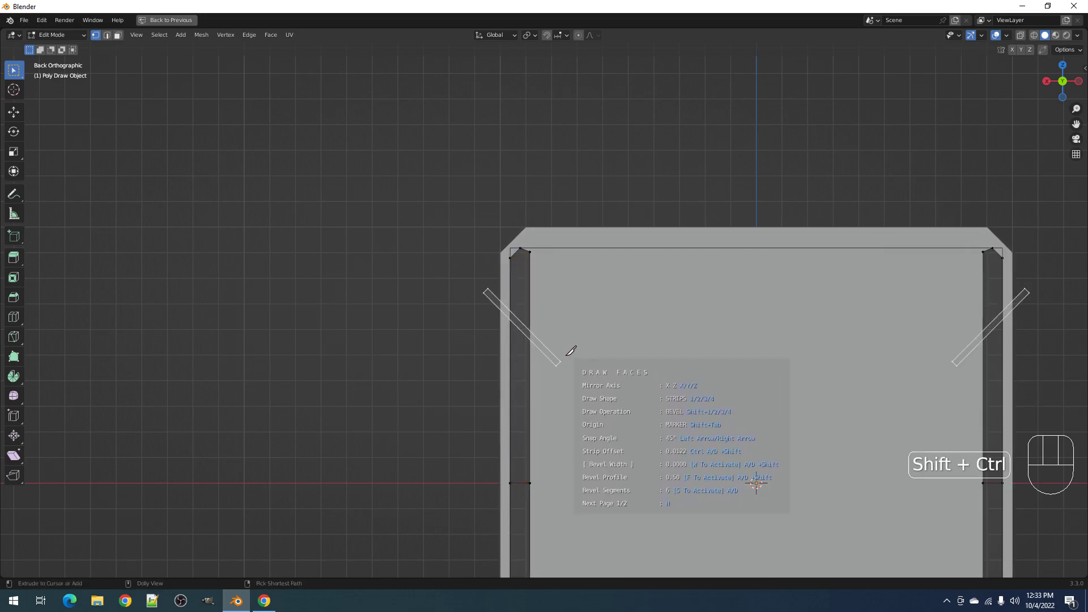
- Delete the vertices of the diagonal strip in the cutter, return to object mode and hide the viewport overlays
key(x)
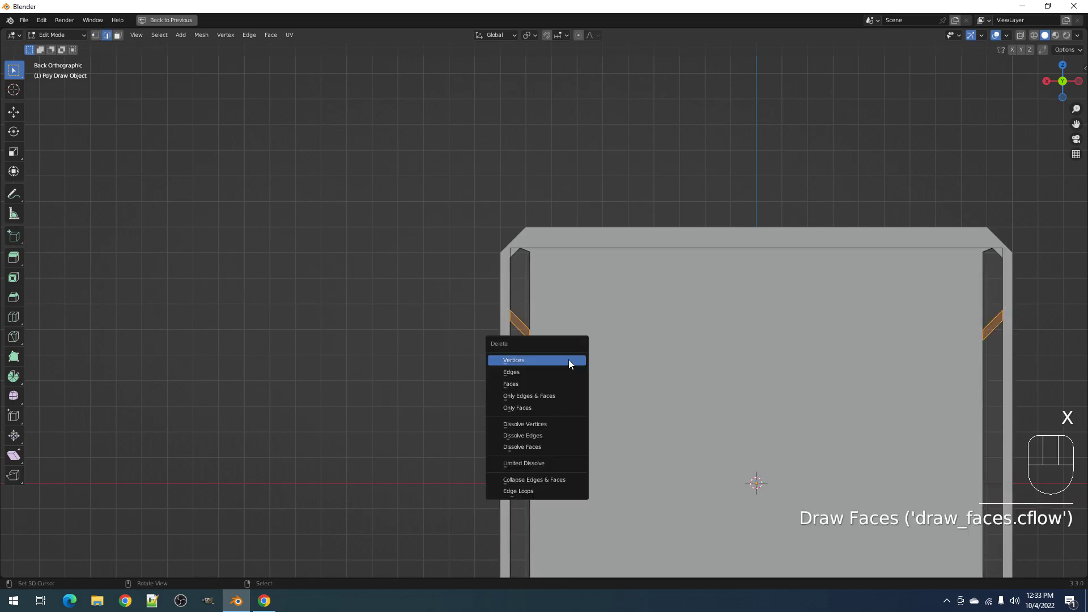
click(569, 359)
scroll(568, 360, down, 5)
mouse_move(569, 359)
middle_down()
mouse_move(611, 373)
mouse_move(566, 306)
mouse_move(561, 328)
mouse_move(598, 309)
mouse_move(641, 326)
mouse_move(596, 294)
middle_up()
key(Tab)
key(shift+alt+z)
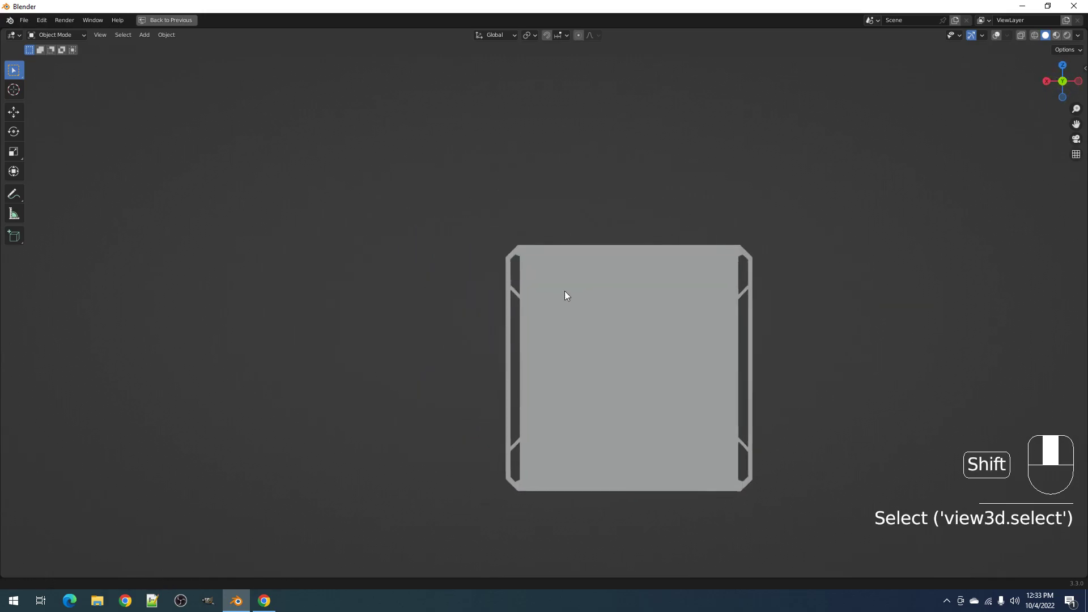
- Draw a polygonal face with Draw Faces over the cube's outer side edge between the diagonal ribs, mirrored on X and Z
scroll(565, 295, up, 3)
key(shift+ctrl+x)
click(583, 292)
shift+middle_drag(583, 292, 582, 215)
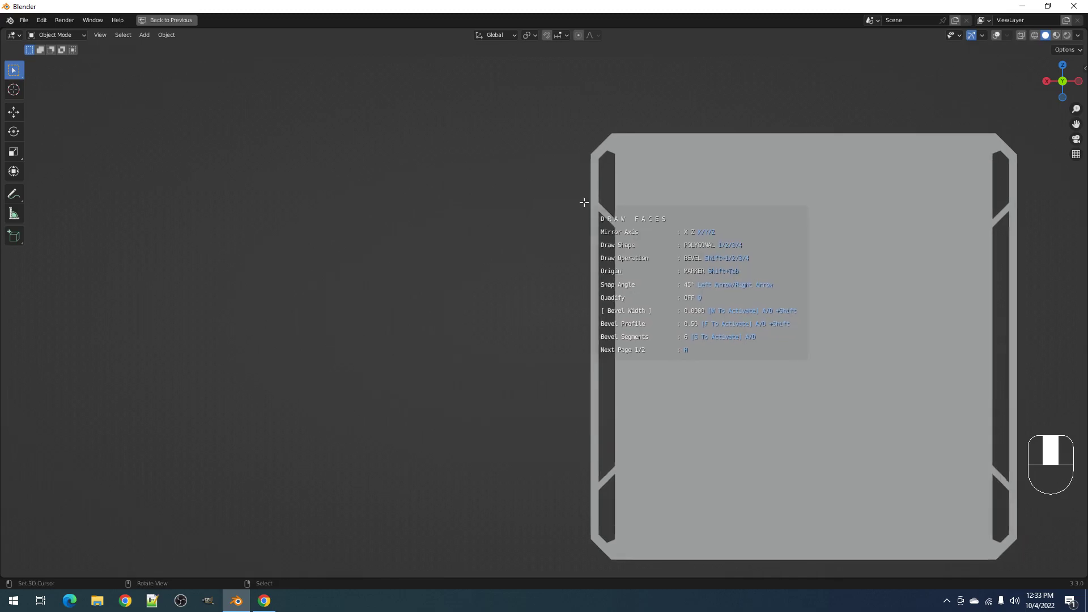
click(597, 214)
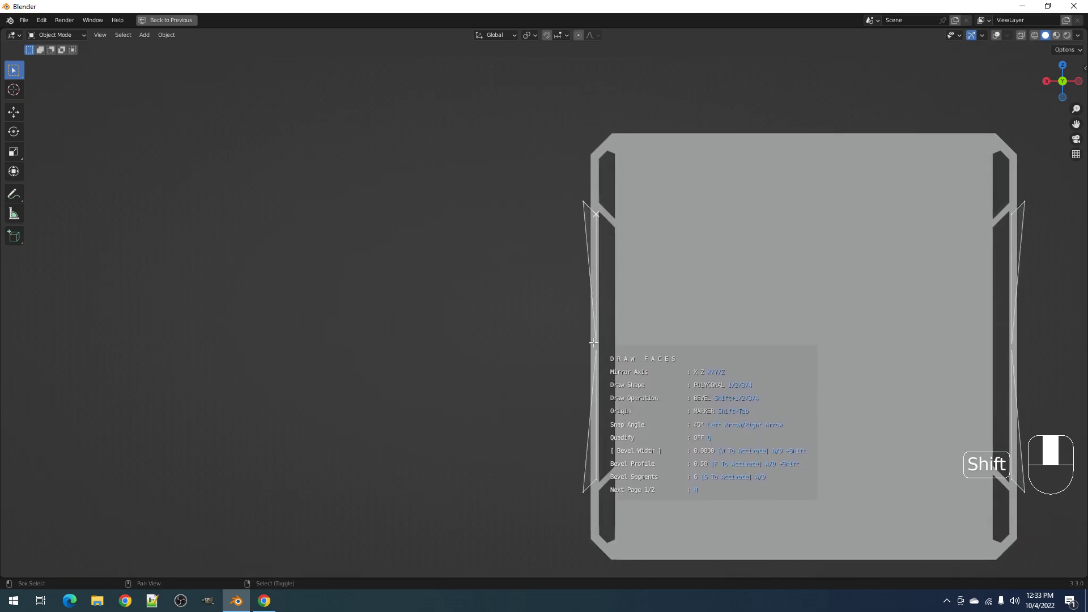
key(space)
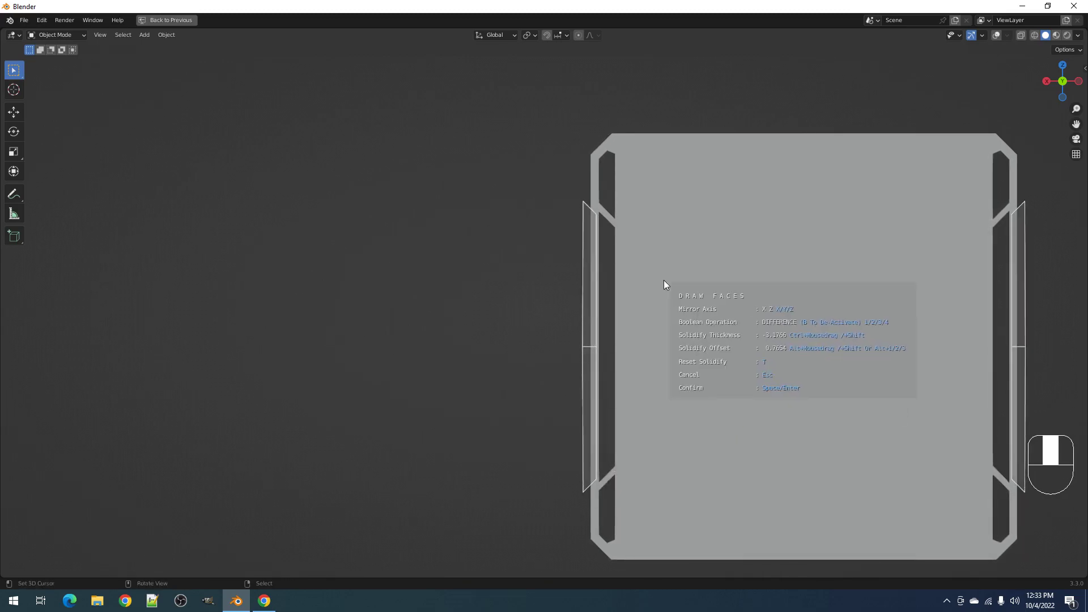
- Increase the side faces' solidify thickness to run past the whole cube and confirm the Difference cut
middle_drag(662, 279, 724, 316)
ctrl+drag(723, 315, 920, 320)
scroll(822, 311, down, 3)
scroll(819, 310, down, 2)
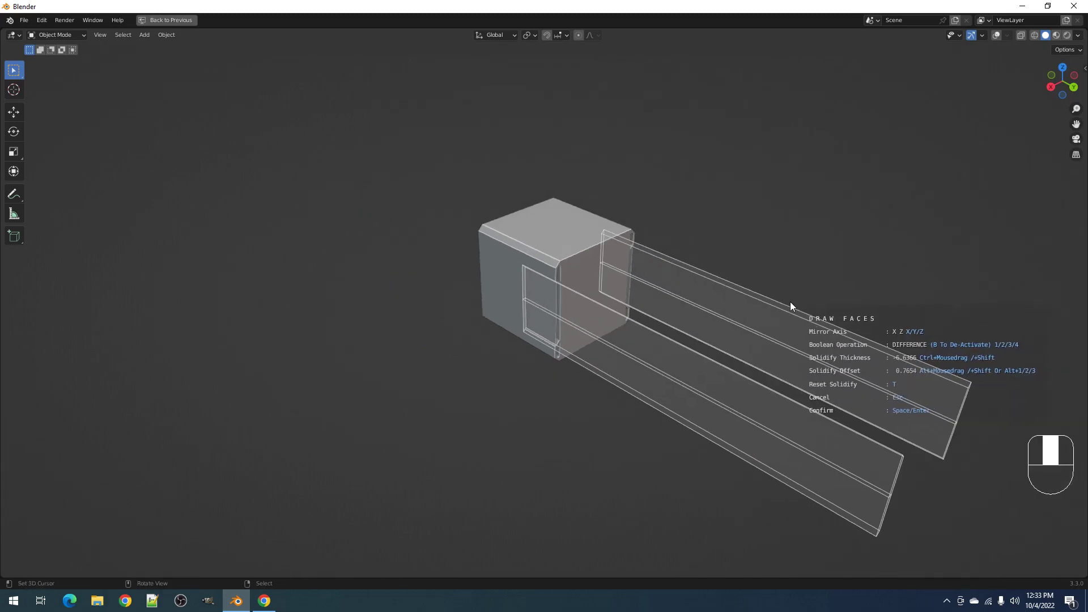
scroll(709, 281, up, 2)
ctrl+drag(708, 281, 782, 304)
key(space)
mouse_move(782, 303)
middle_down()
mouse_move(639, 255)
mouse_move(643, 272)
middle_up()
mouse_move(552, 302)
middle_down()
mouse_move(655, 315)
mouse_move(570, 311)
mouse_move(593, 289)
mouse_move(638, 279)
mouse_move(621, 279)
middle_up()
scroll(619, 281, up, 4)
- Draw a narrow polygonal face with Draw Faces along the cube's outer side edge between the diagonal ribs, mirrored on X and Z
key(shift+ctrl+x)
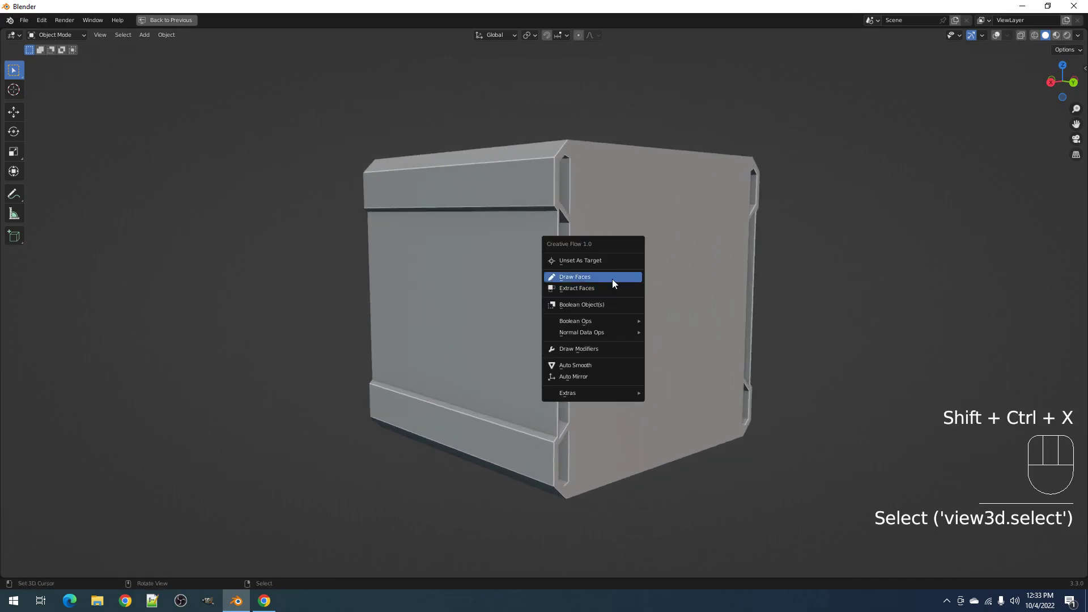
click(611, 278)
alt+middle_drag(530, 292, 642, 287)
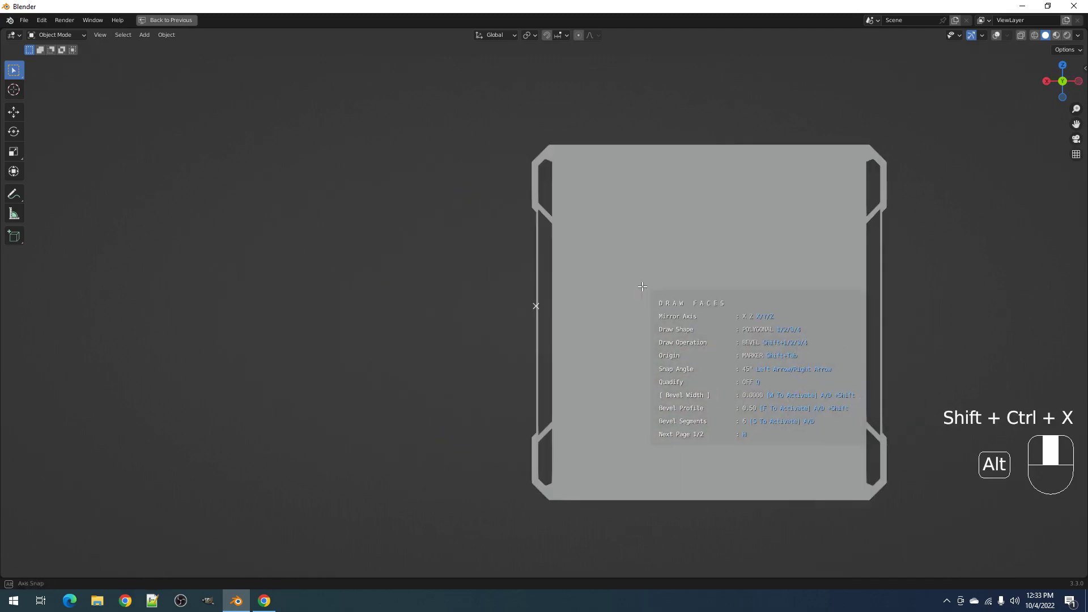
shift+middle_drag(535, 206, 546, 214)
scroll(553, 167, up, 2)
key(shift)
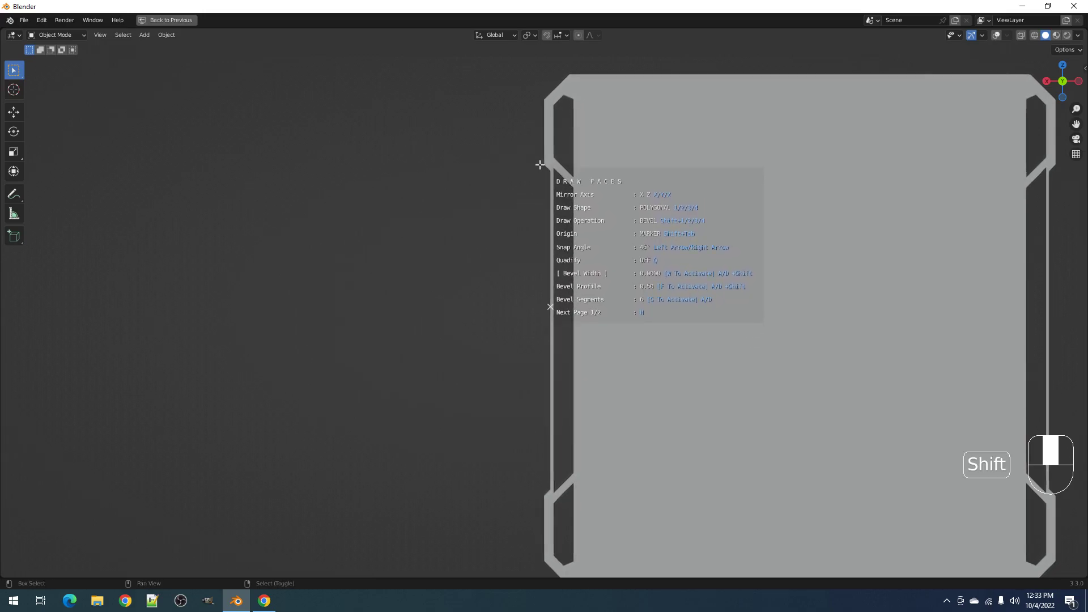
click(549, 148)
click(539, 161)
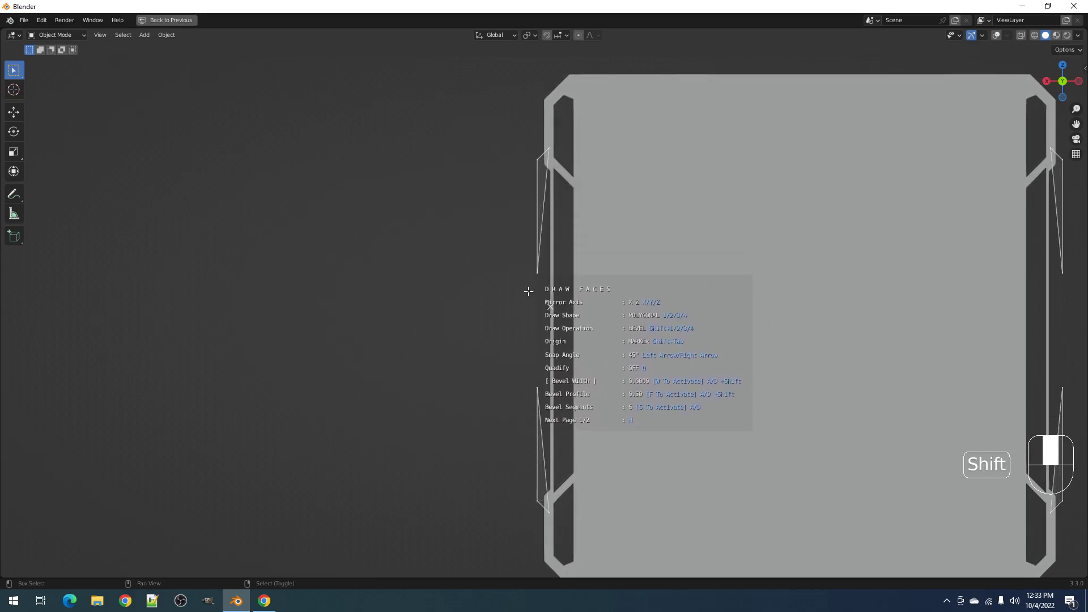
click(539, 334)
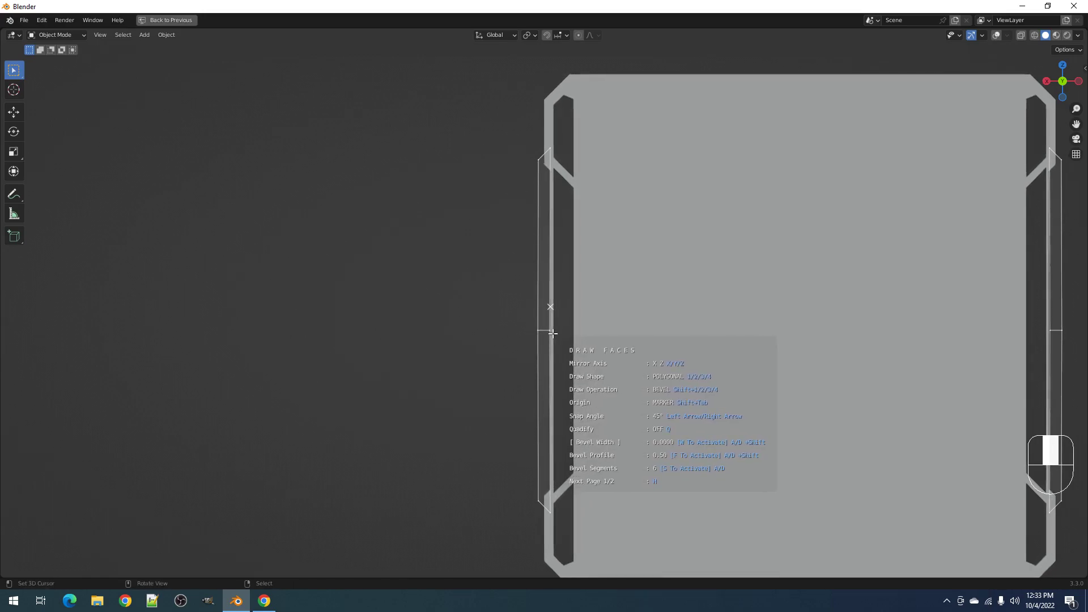
key(space)
- Solidify the narrow side faces to a thickness of about 0.11, set the boolean to Union, add Y mirroring and confirm
middle_drag(587, 259, 650, 284)
key(t)
key(ctrl)
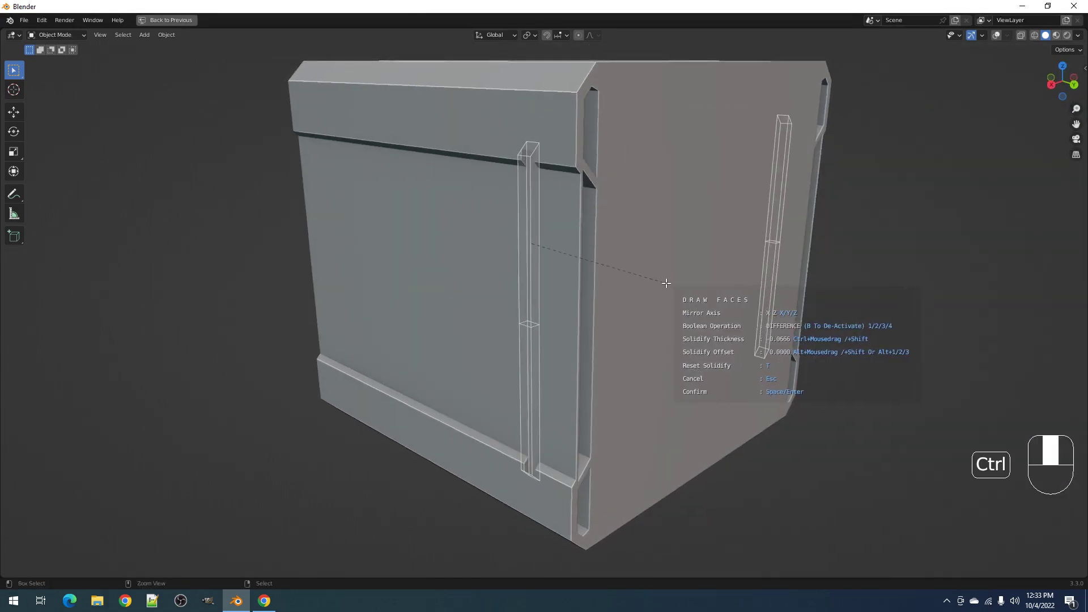
key(2)
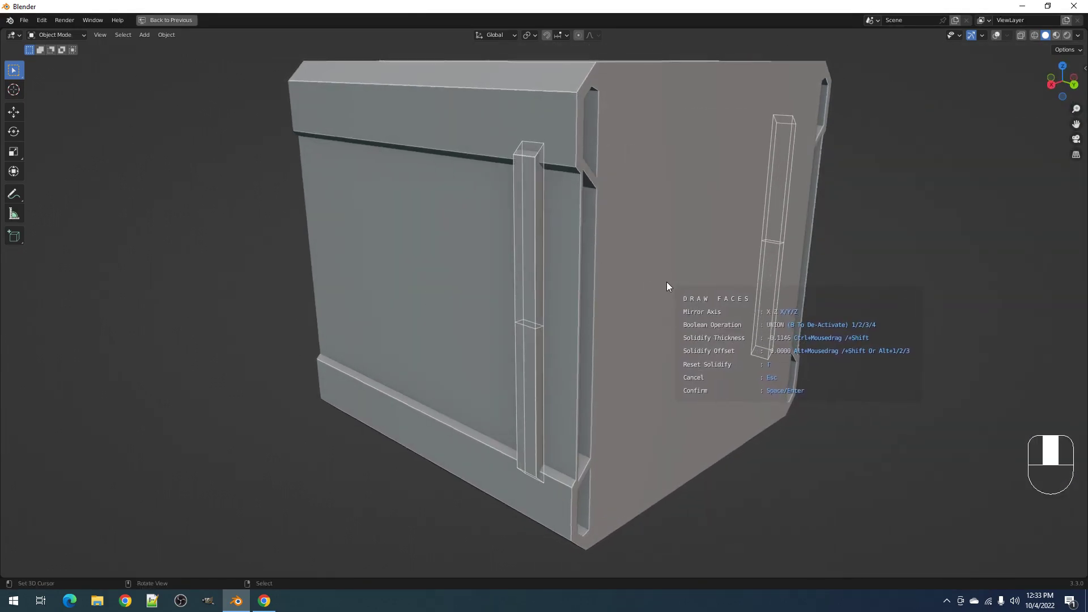
key(y)
key(ctrl)
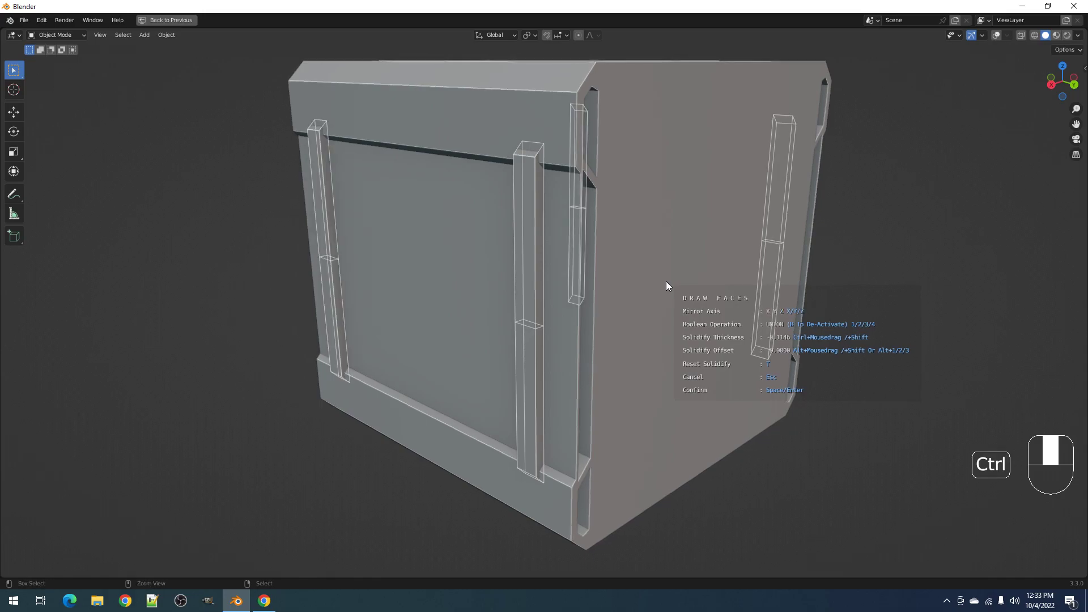
mouse_move(664, 282)
middle_down()
mouse_move(705, 281)
mouse_move(635, 287)
middle_up()
click(635, 287)
- Duplicate the side bars' mesh along the Y axis in edit mode, return to object mode and hide the viewport overlays
key(Tab)
key(shift+alt+z)
key(a)
shift+middle_drag(633, 287, 661, 282)
key(shift+d)
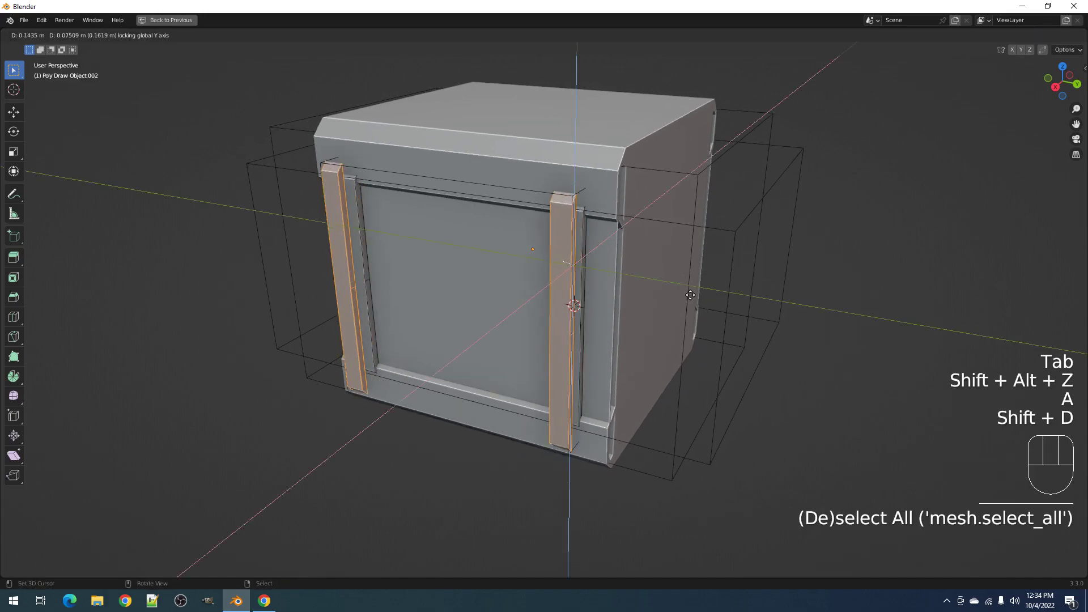
click(656, 280)
key(Tab)
key(shift+alt+z)
- Compare the cube's base mesh in edit mode with its boolean result in object mode, toggling the viewport overlays
scroll(661, 267, down, 5)
middle_drag(661, 268, 625, 305)
click(632, 341)
key(Tab)
scroll(651, 277, down, 4)
scroll(600, 297, up, 3)
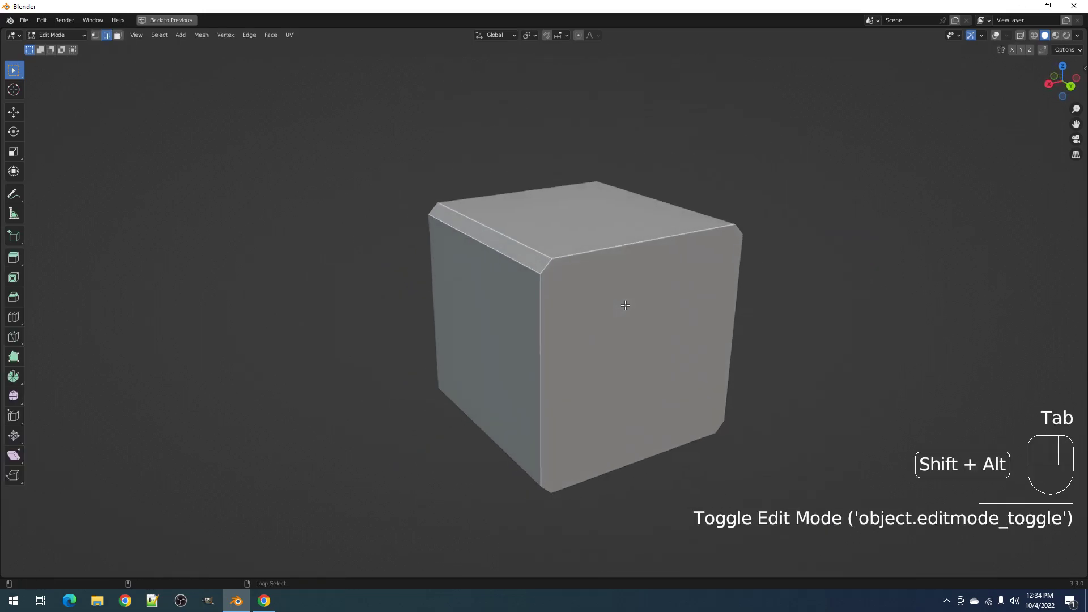
key(Tab)
key(Tab)
key(shift+alt+z)
key(shift+alt+z)
key(Tab)
key(Tab)
middle_drag(767, 318, 673, 296)
scroll(528, 292, down, 2)
scroll(673, 296, up, 3)
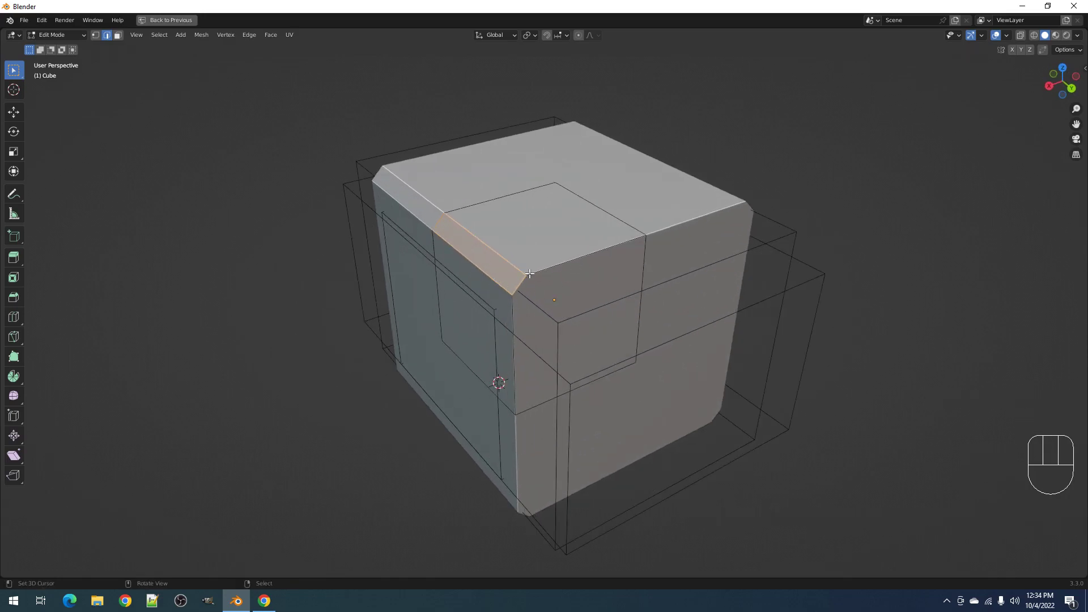
scroll(532, 276, down, 1)
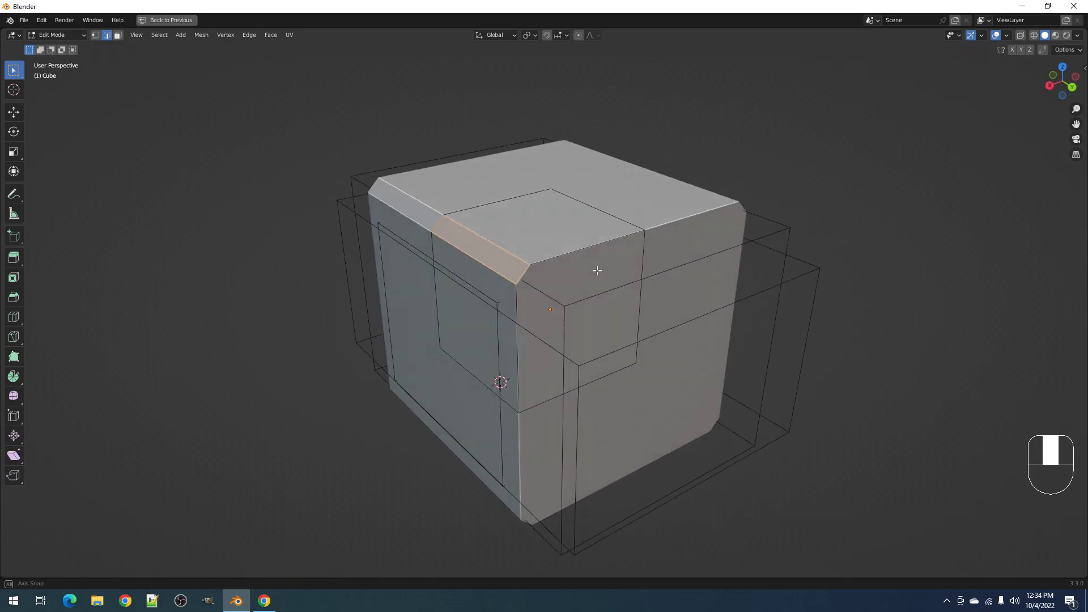
key(Tab)
key(shift+alt+z)
middle_drag(684, 291, 792, 258)
- Show the viewport overlays, select a boolean cutter and switch its bounds display to wire
key(shift+alt+z)
click(792, 254)
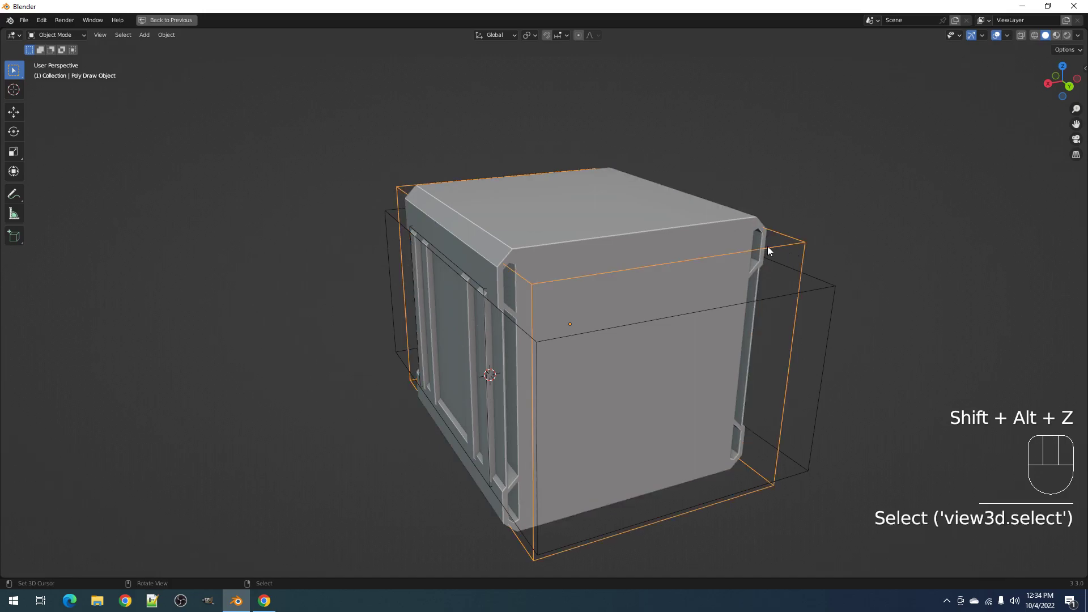
key(shift+ctrl+x)
mouse_move(668, 283)
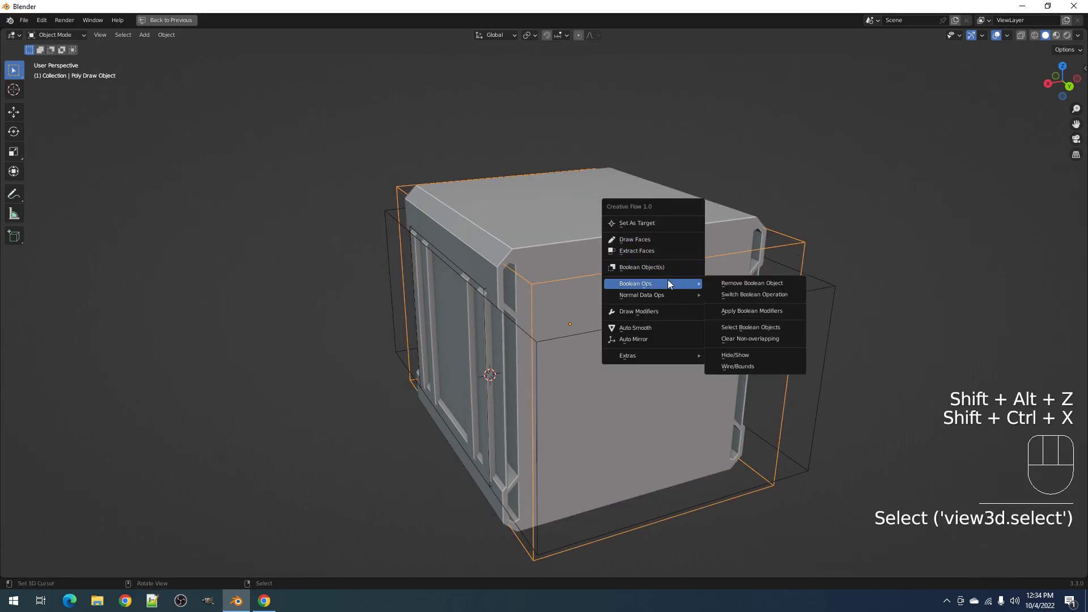
click(774, 368)
middle_drag(774, 367, 617, 260)
- Select the cube and toggle the display of all its boolean objects with Wire/Bounds, ending on bounds
key(alt+a)
click(618, 261)
key(shift+ctrl+x)
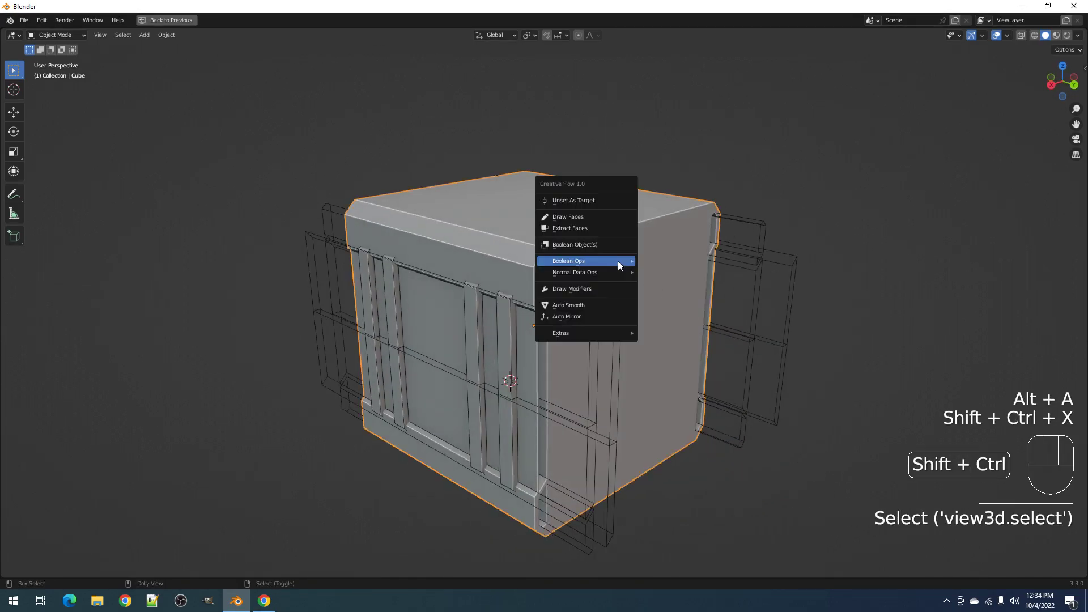
mouse_move(618, 261)
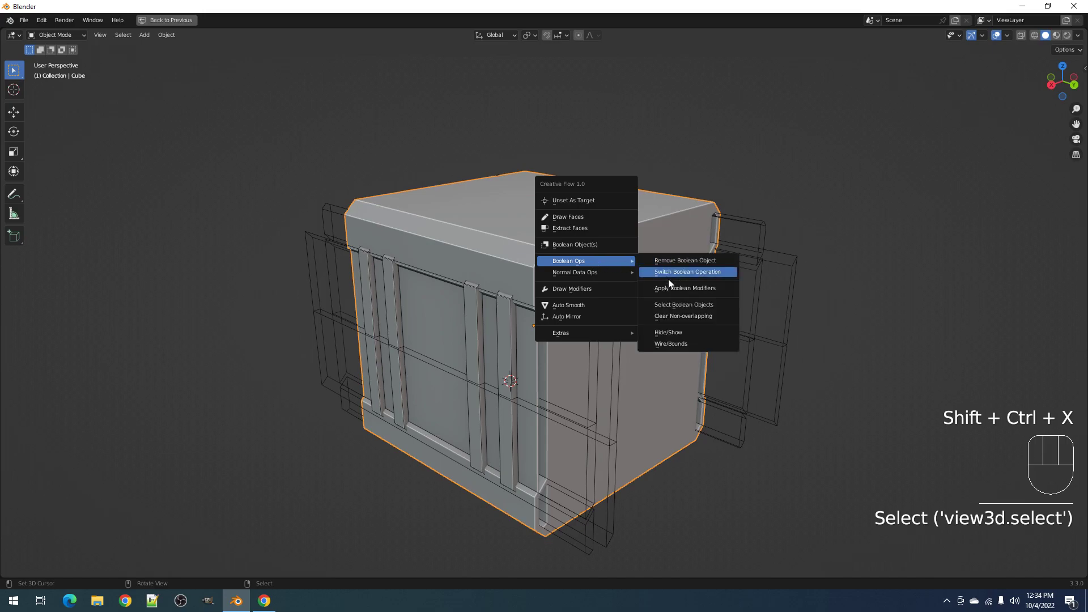
click(676, 345)
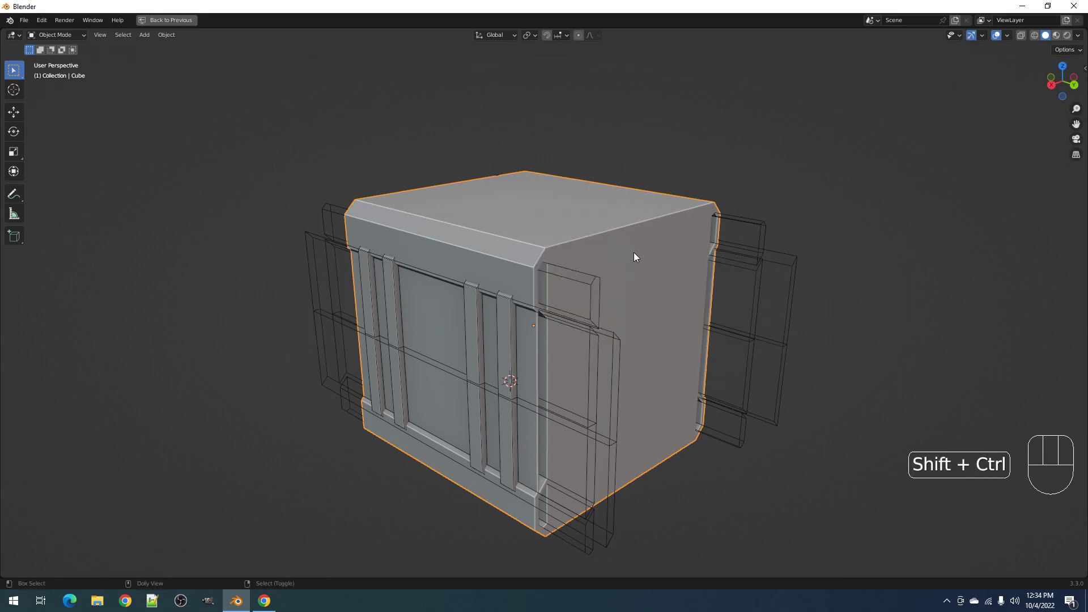
key(shift+ctrl+x)
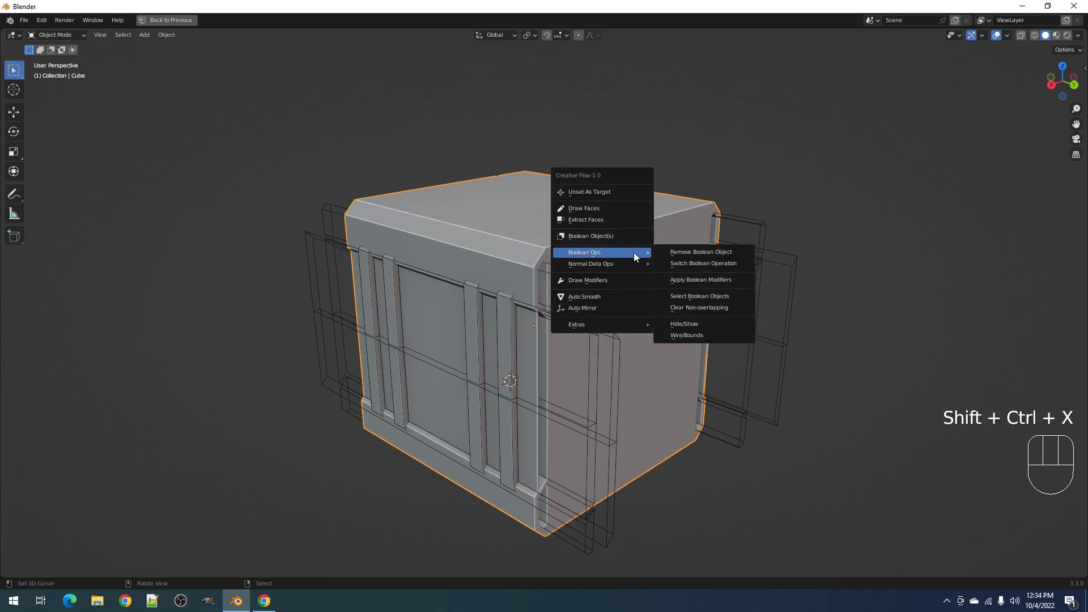
ctrl+click(689, 335)
middle_drag(689, 335, 635, 282)
key(alt+a)
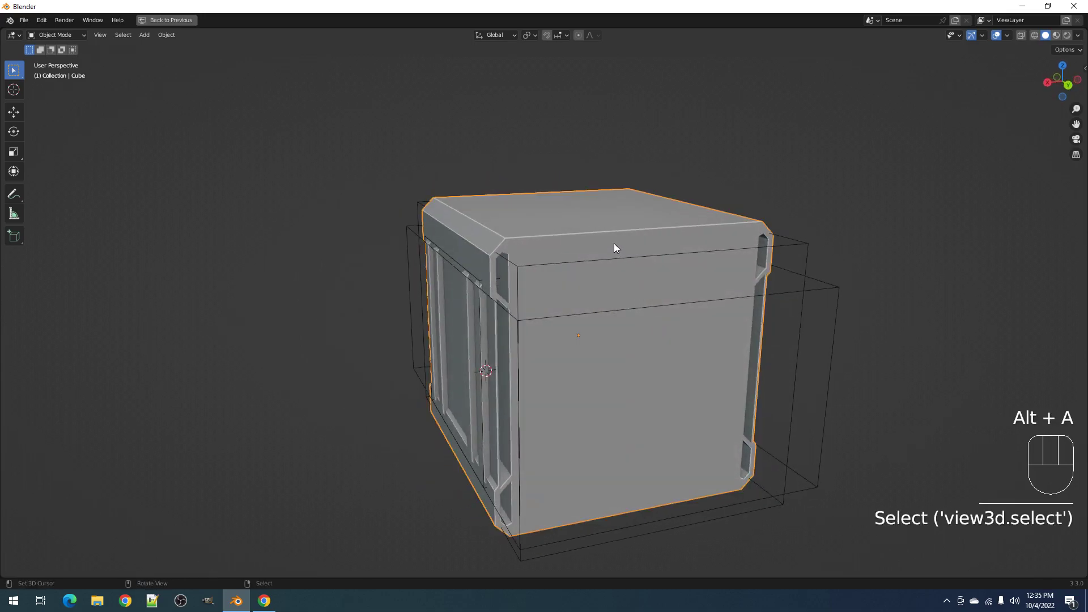
- Hide the viewport overlays and select the detailed cube
key(shift+alt+z)
alt+middle_drag(614, 243, 587, 325)
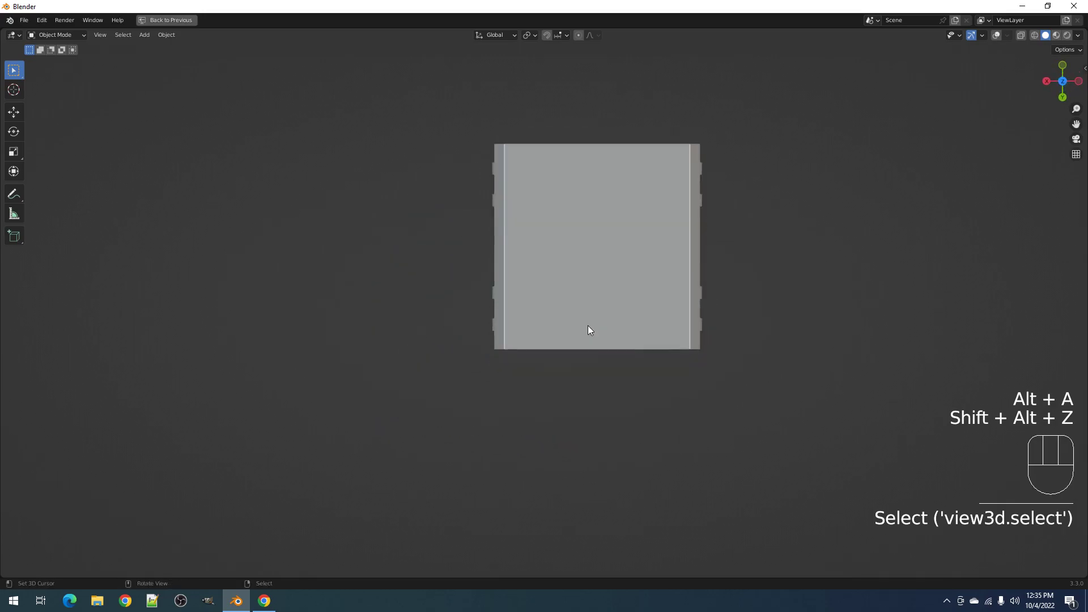
scroll(587, 325, up, 4)
key(shift+ctrl+x)
middle_drag(496, 341, 569, 287)
scroll(561, 261, down, 2)
middle_drag(667, 309, 626, 299)
click(626, 300)
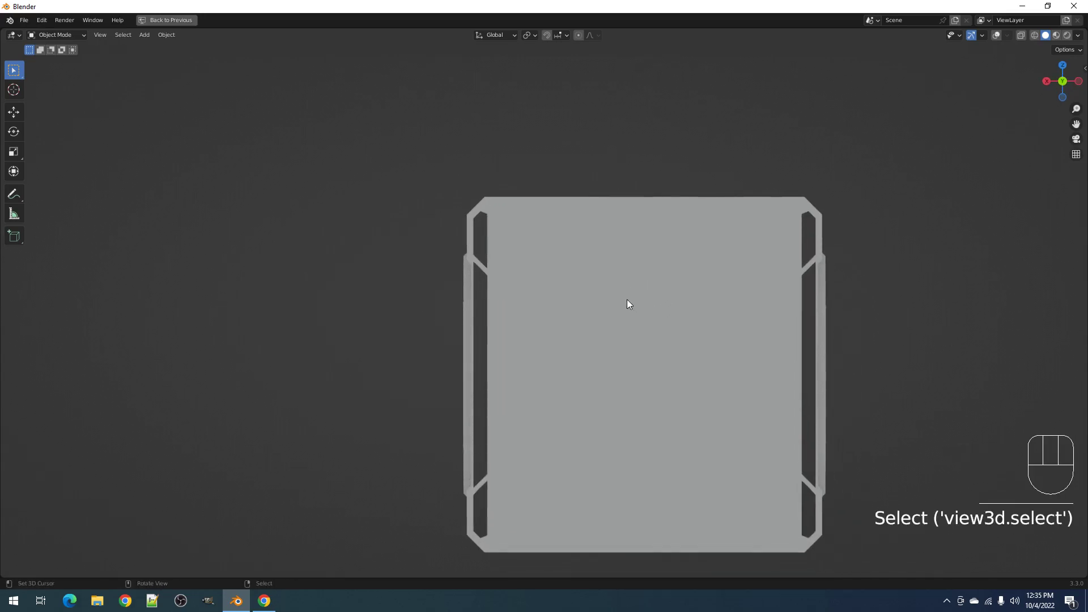
- Draw a polygonal panel outline on the cube's back face with 45° corners and a central notch, mirrored on X, Y and Z
key(shift+ctrl+x)
mouse_move(619, 299)
click(584, 256)
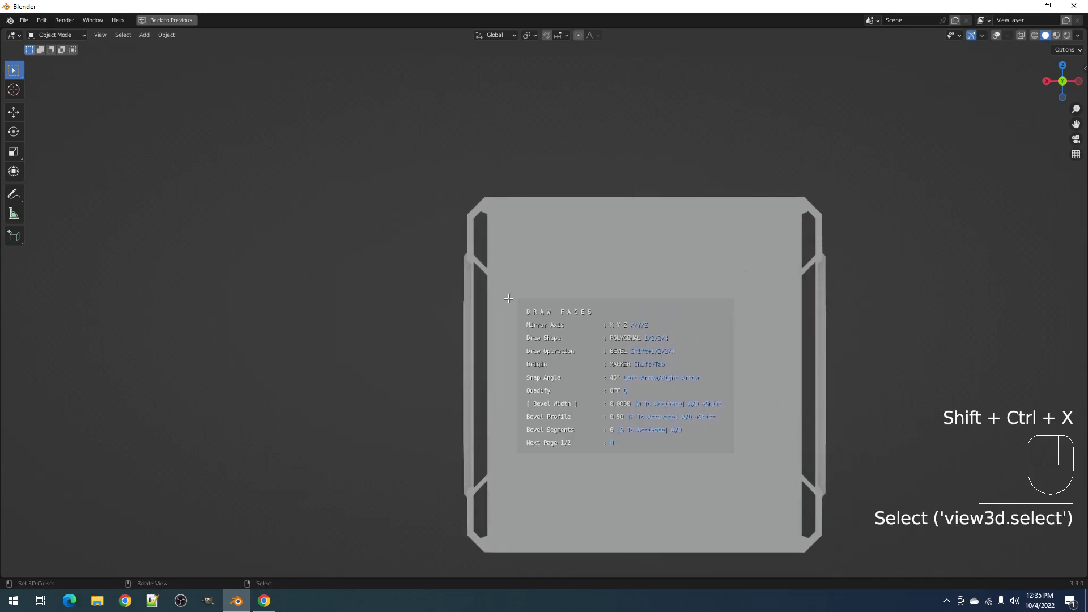
click(495, 382)
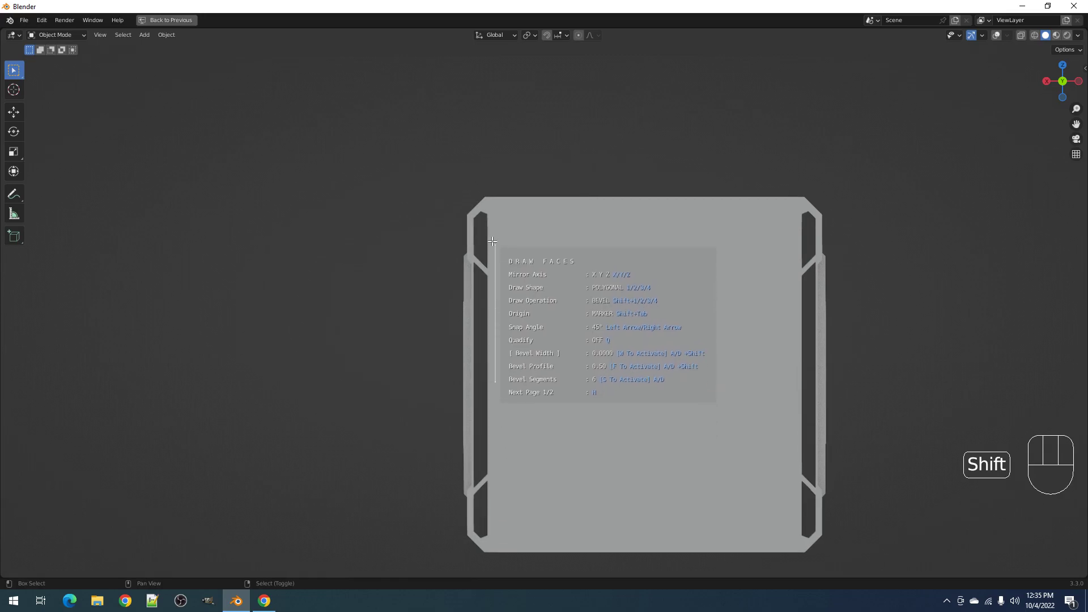
click(494, 212)
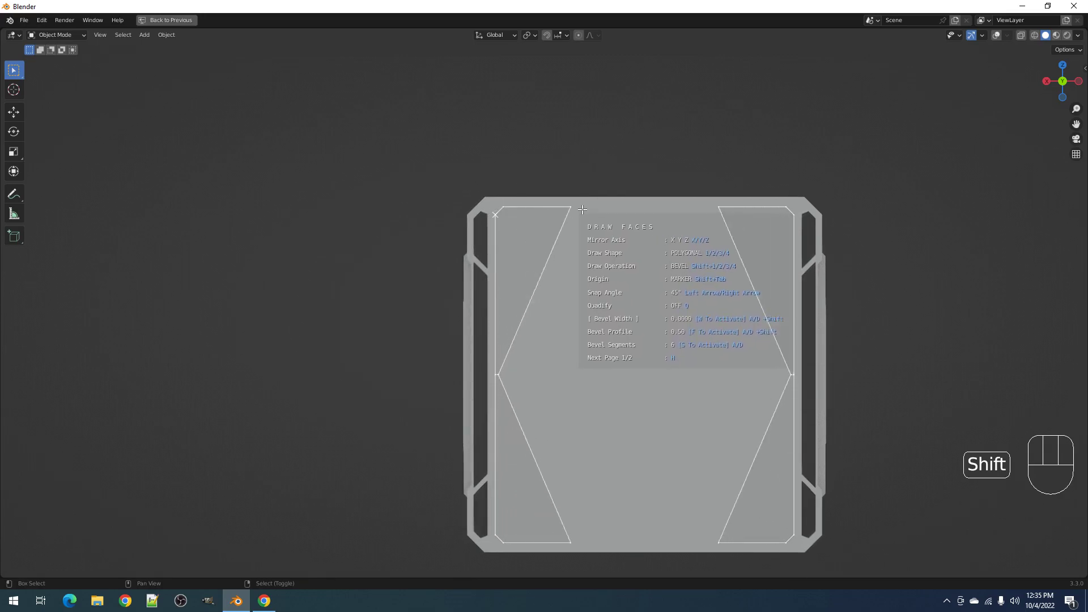
shift+click(612, 207)
shift+click(619, 215)
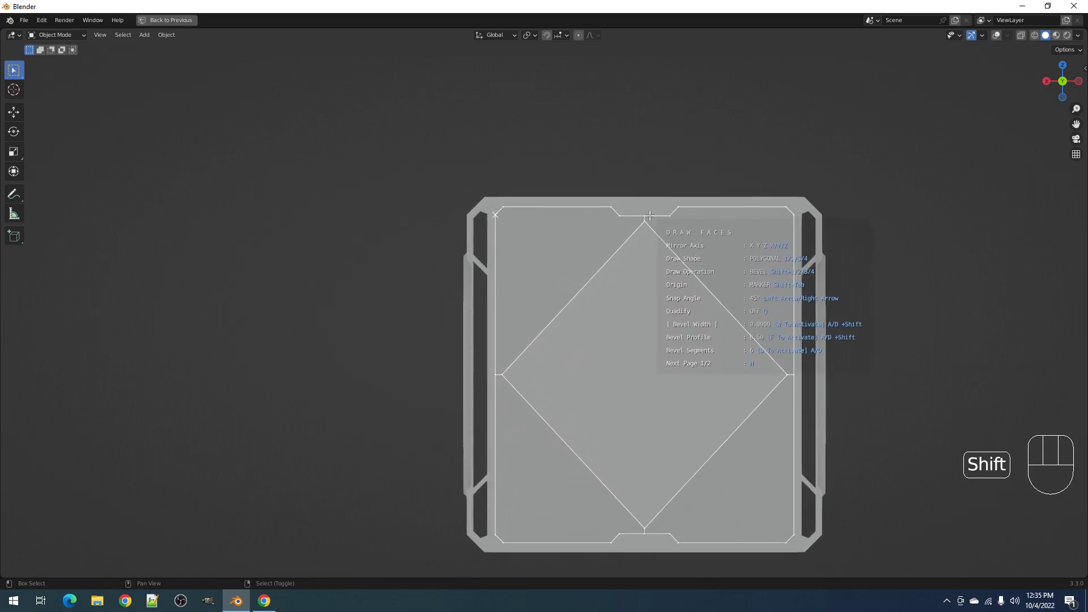
shift+click(645, 216)
key(space)
- Set the panel faces' boolean to Difference, reduce their solidify thickness to about 0.05 and confirm the recess
middle_drag(665, 303, 714, 347)
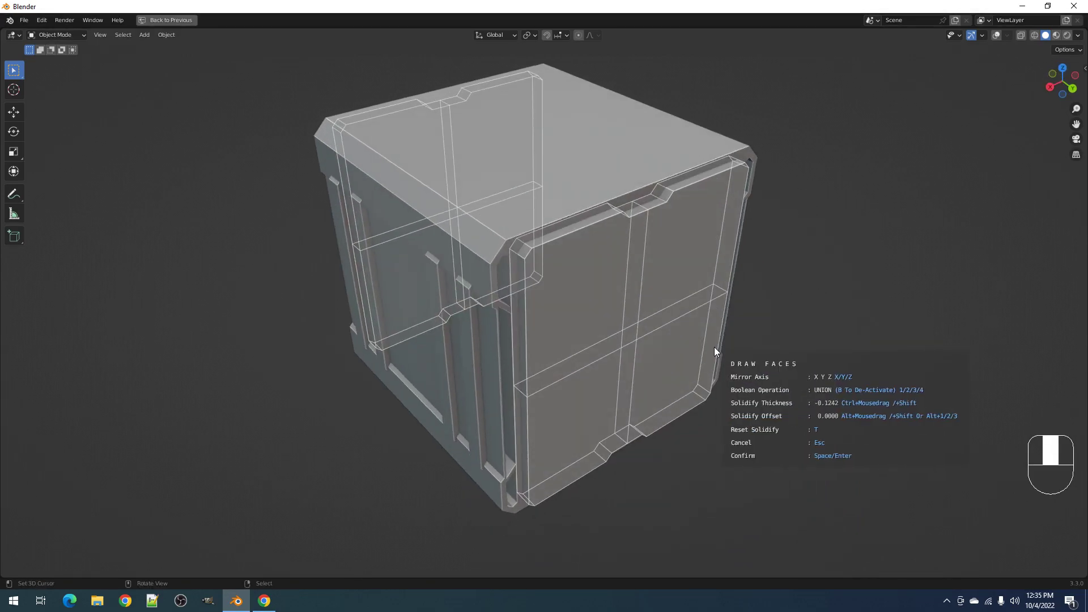
key(ctrl)
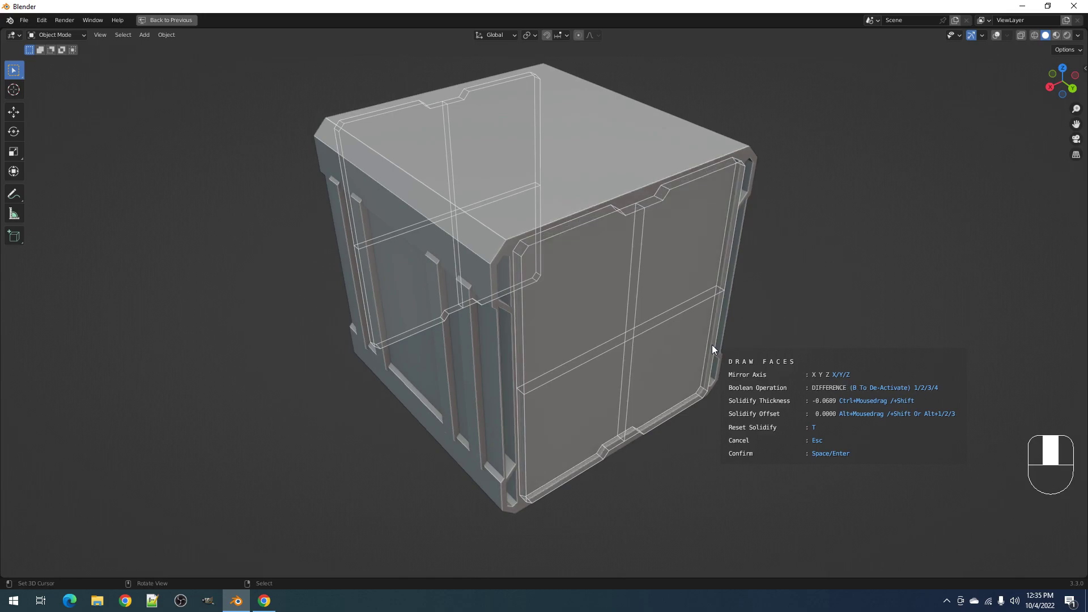
middle_drag(712, 344, 818, 319)
scroll(818, 318, up, 1)
key(ctrl+shift)
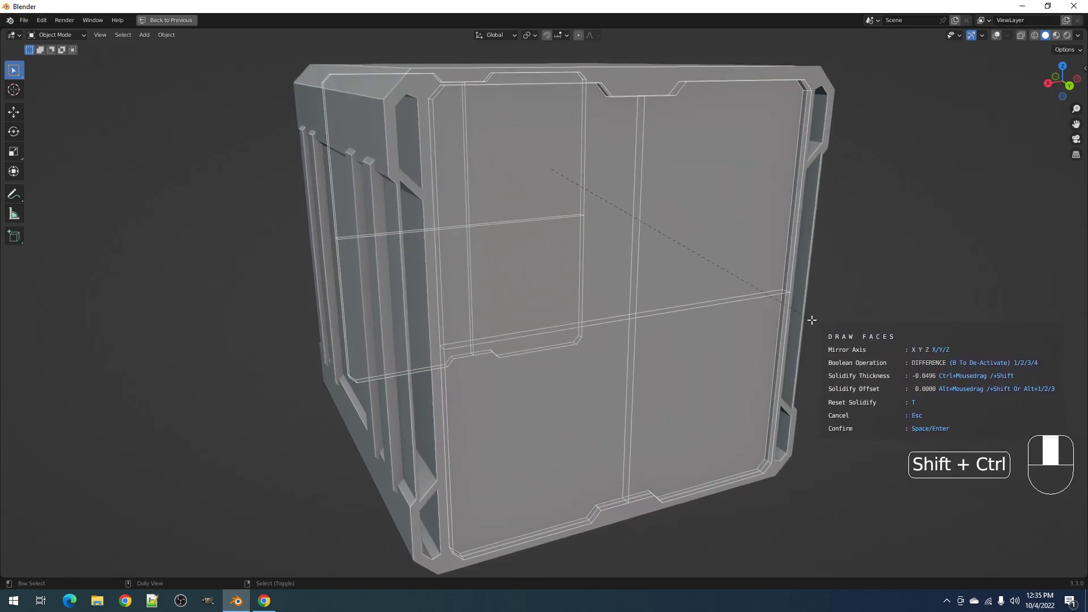
key(space)
- Draw a trapezoidal polygonal face with Draw Faces over the middle of the cube's top edge, mirrored on X, Y and Z
scroll(775, 323, down, 2)
mouse_move(775, 323)
middle_down()
mouse_move(712, 281)
mouse_move(708, 304)
middle_up()
scroll(613, 270, down, 1)
middle_drag(613, 275, 631, 325)
ctrl+right_click(575, 255)
key(ctrl+shift+x)
click(575, 253)
mouse_move(575, 252)
middle_down()
mouse_move(631, 303)
mouse_move(615, 290)
middle_up()
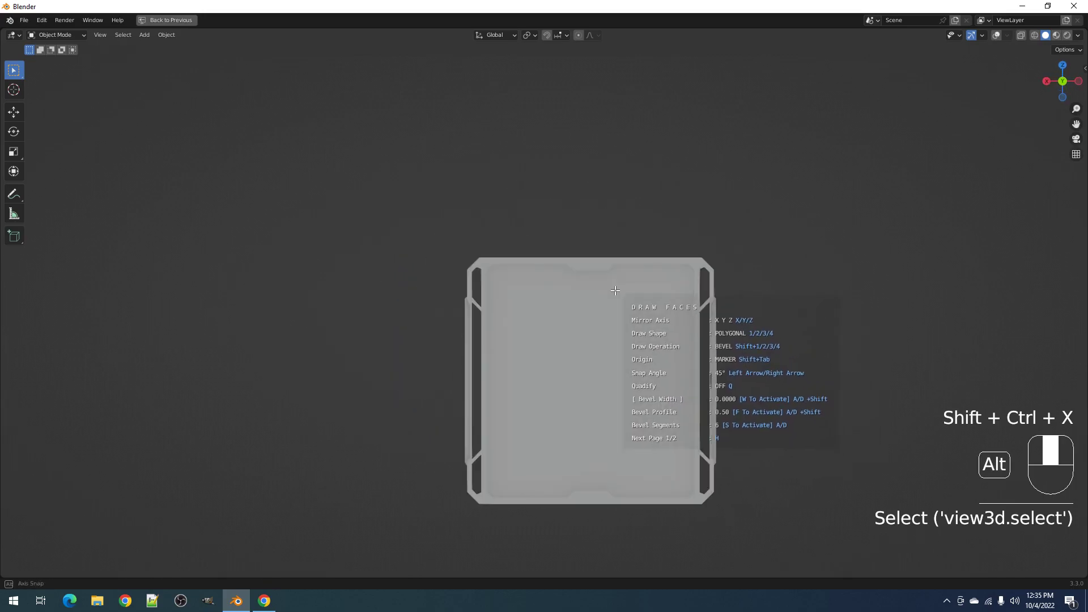
scroll(549, 272, up, 5)
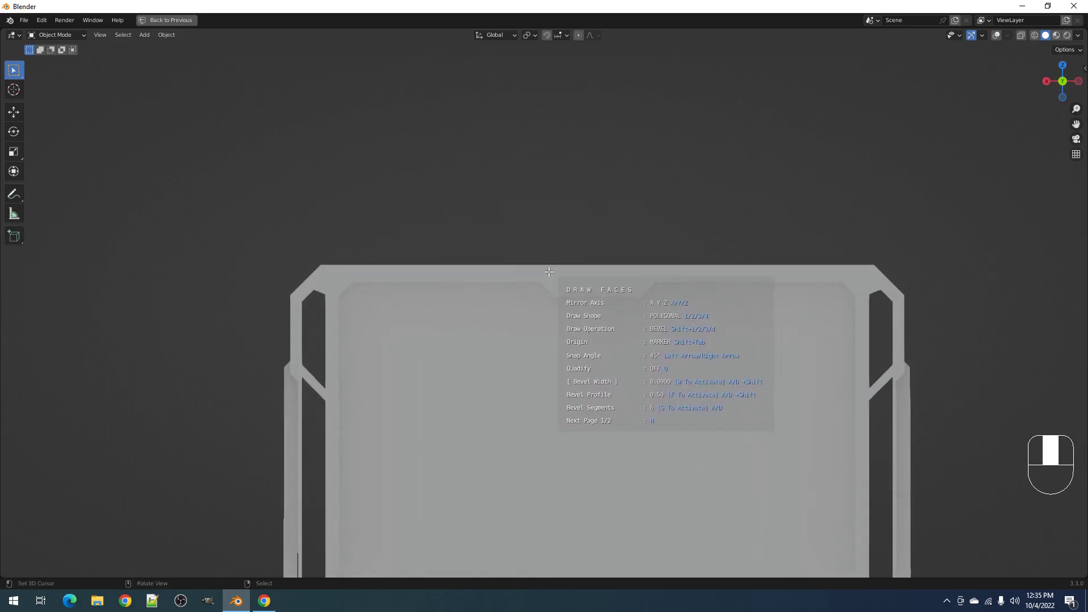
shift+click(536, 256)
shift+click(561, 280)
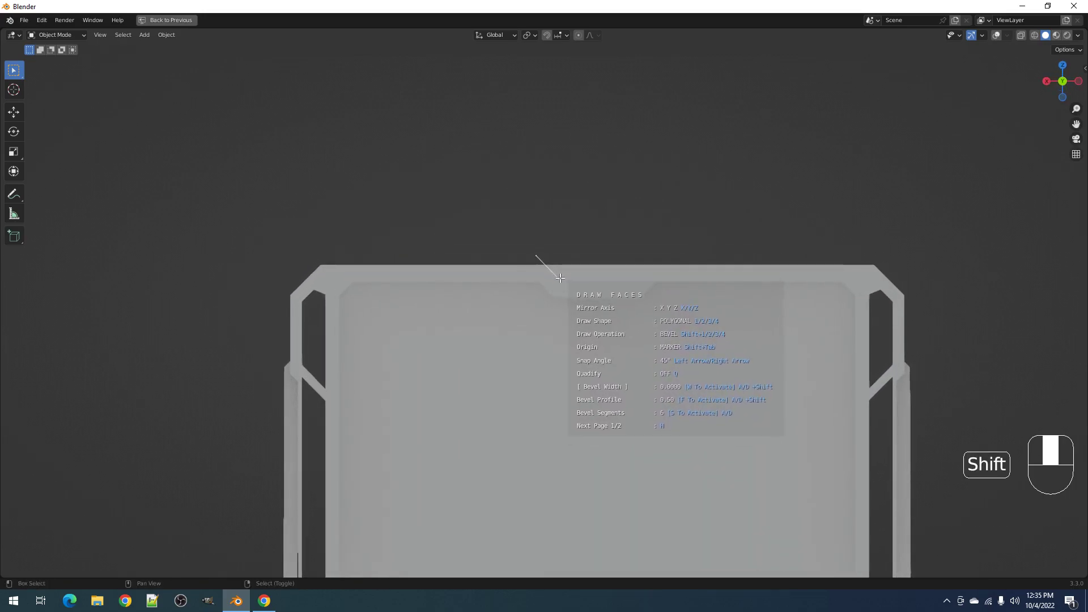
shift+click(599, 281)
- Extend the notch faces' solidify thickness through the whole cube, turn off Y mirroring and confirm the Difference cut
middle_drag(600, 254, 681, 292)
scroll(681, 292, down, 3)
ctrl+drag(682, 291, 815, 302)
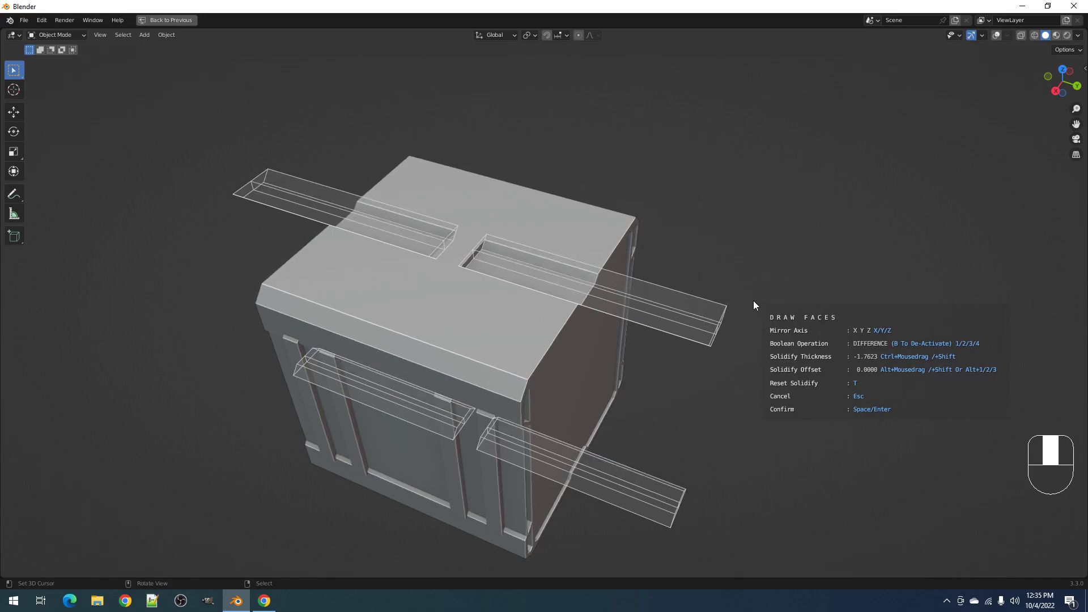
key(y)
mouse_move(753, 302)
ctrl+mouse_down()
mouse_move(787, 307)
mouse_move(741, 292)
ctrl+mouse_up()
key(space)
- Show the viewport overlays, select the back panel recess cutter and enter its edit mode
middle_drag(741, 291, 671, 273)
scroll(671, 273, down, 5)
shift+middle_drag(584, 356, 590, 318)
scroll(592, 323, up, 3)
mouse_move(596, 335)
middle_down()
mouse_move(623, 388)
mouse_move(584, 312)
middle_up()
scroll(617, 275, up, 3)
key(shift+alt+z)
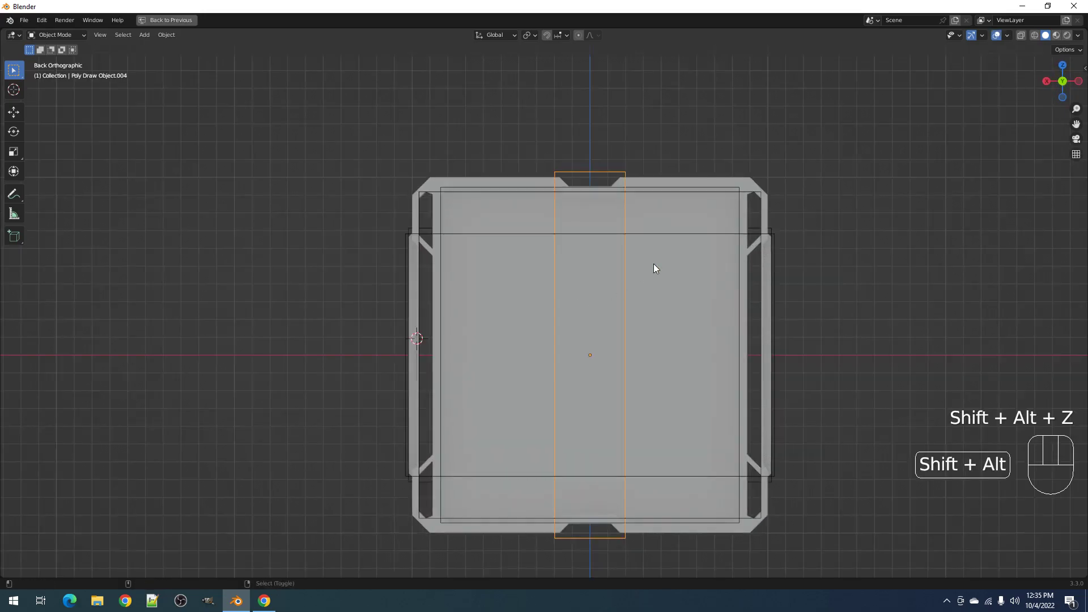
middle_drag(654, 267, 674, 220)
right_click(749, 209)
key(Tab)
- Cut diagonal strips across the recess cutter's corners with Draw Cuts, strip offset about 0.033, mirrored on X and Z, and delete the strip faces
shift+middle_drag(493, 196, 515, 239)
scroll(515, 239, up, 2)
key(ctrl+shift+x)
click(512, 242)
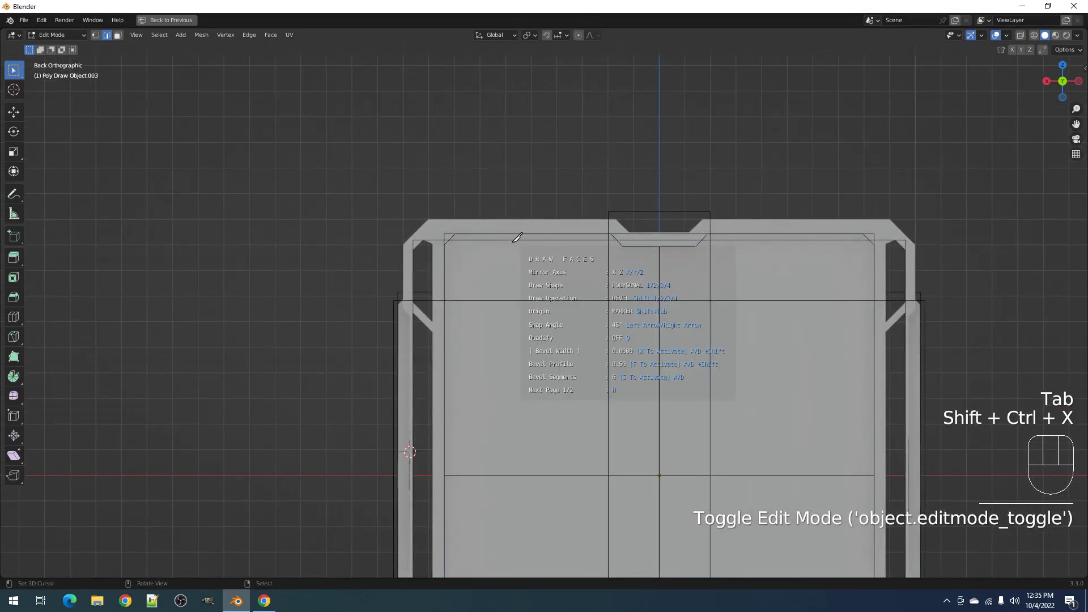
shift+click(428, 318)
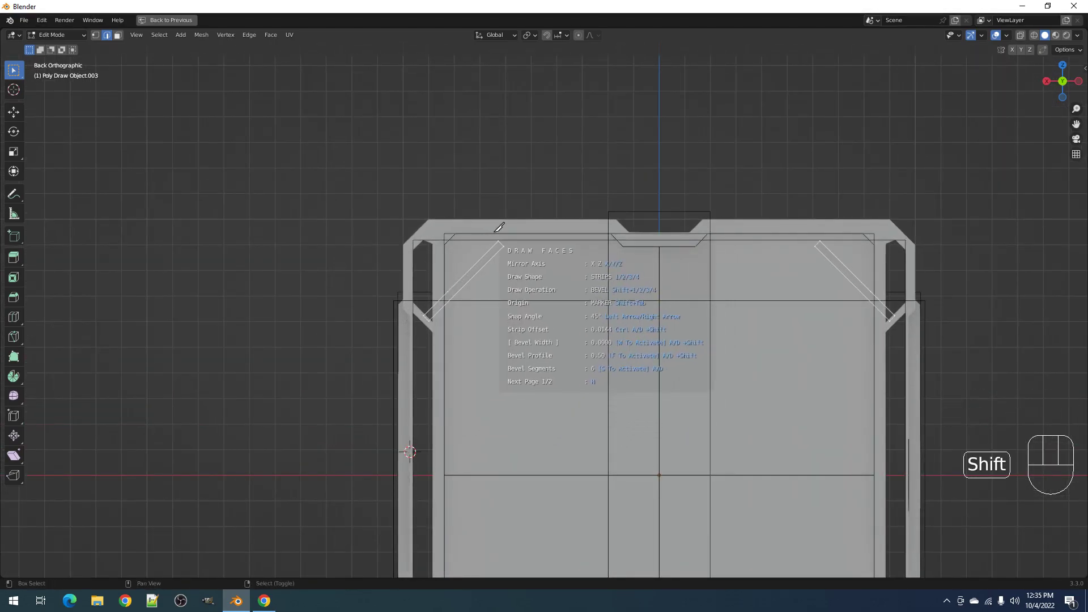
shift+click(525, 204)
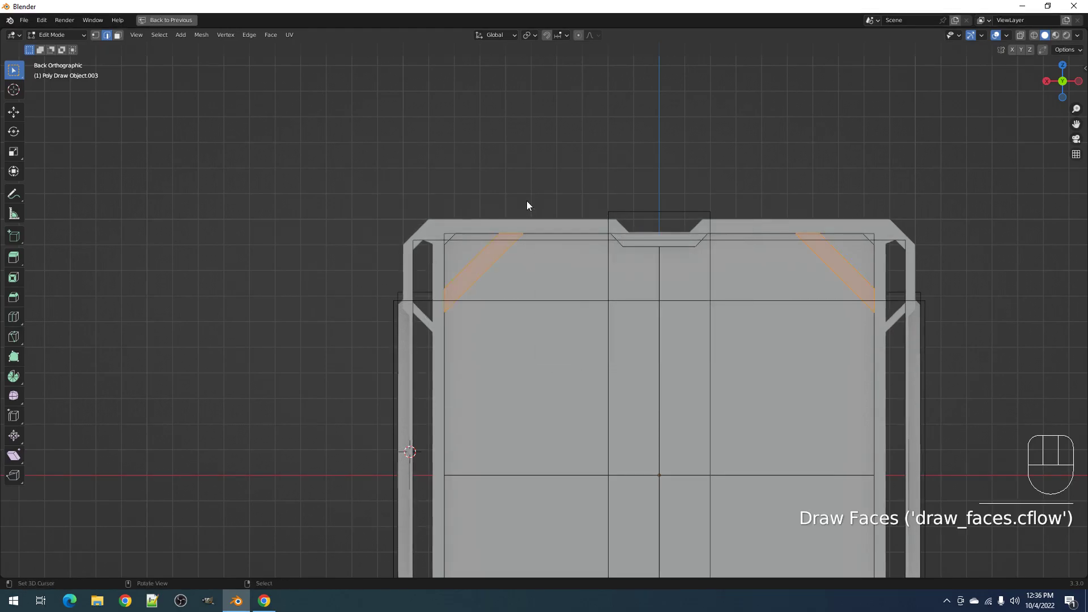
key(x)
click(526, 225)
- Draw a 45° strip cut from the cutter's centre to its corner, mirrored on X and Z, and delete the resulting X-shaped faces
scroll(538, 238, down, 4)
shift+middle_drag(600, 343, 570, 266)
key(Tab)
key(Tab)
key(3)
click(583, 247)
key(alt+a)
shift+middle_drag(618, 314, 611, 318)
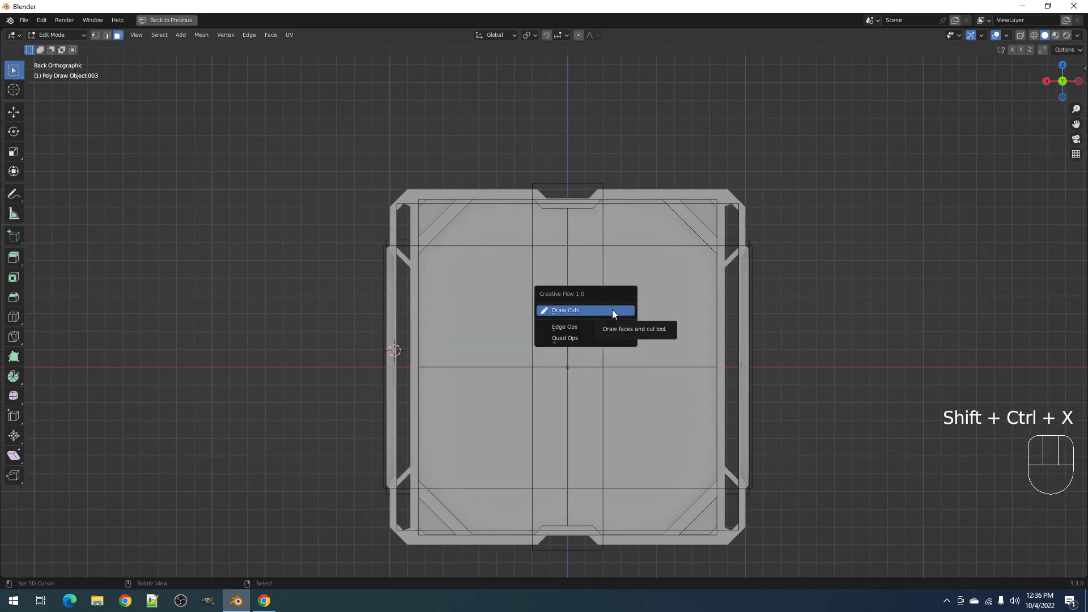
click(612, 309)
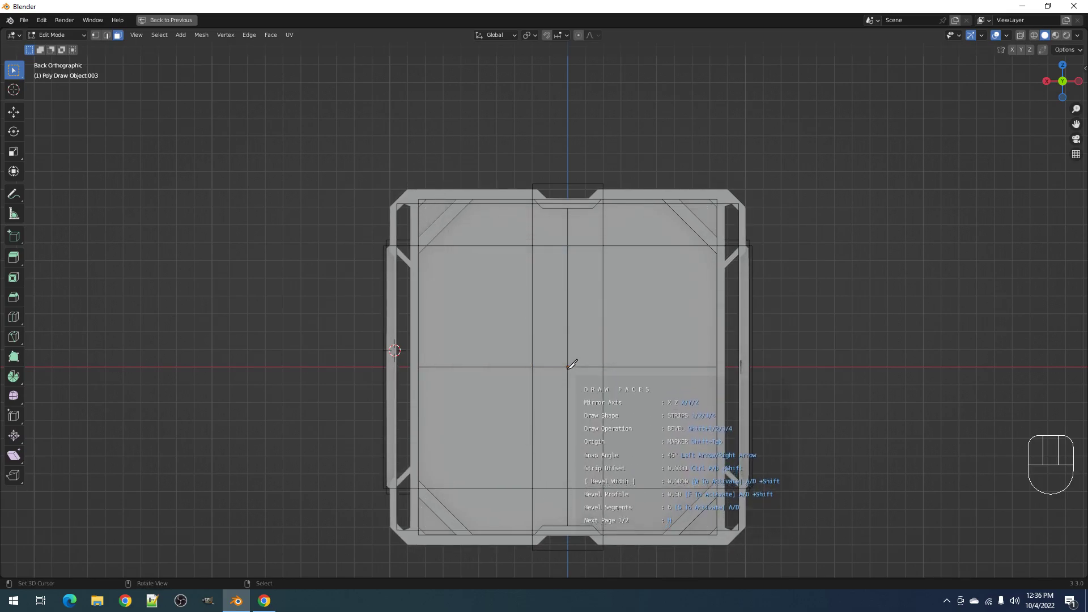
click(440, 225)
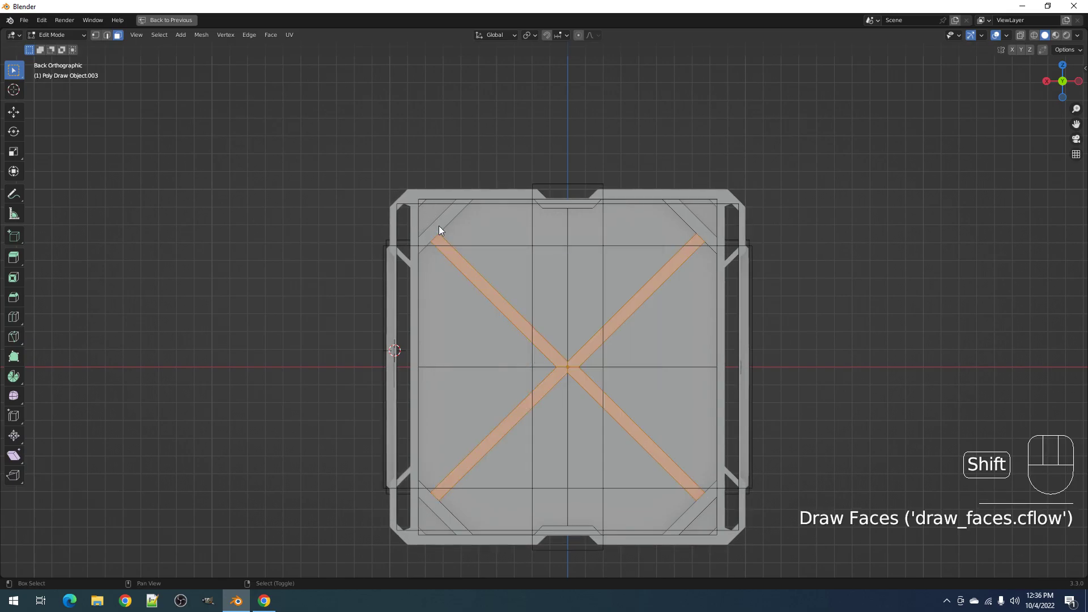
key(x)
click(439, 226)
- Leave edit mode, select the main cube and open the Creative Flow menu at its Boolean Ops entry
key(Tab)
key(shift+alt+z)
middle_drag(563, 275, 600, 265)
key(shift+alt+z)
ctrl+shift+click(531, 284)
key(shift+ctrl+x)
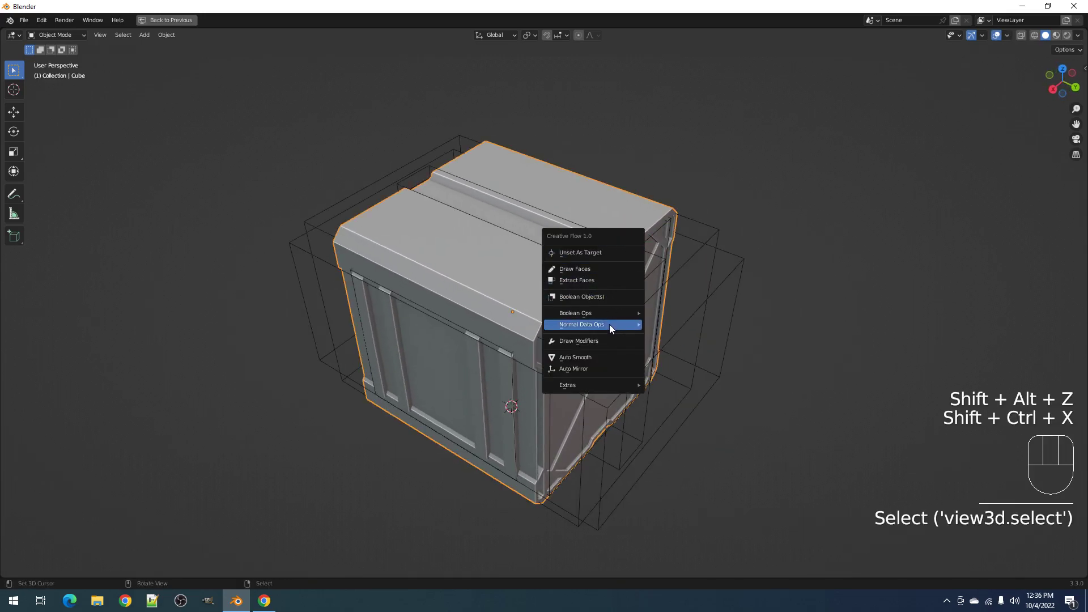
mouse_move(607, 316)
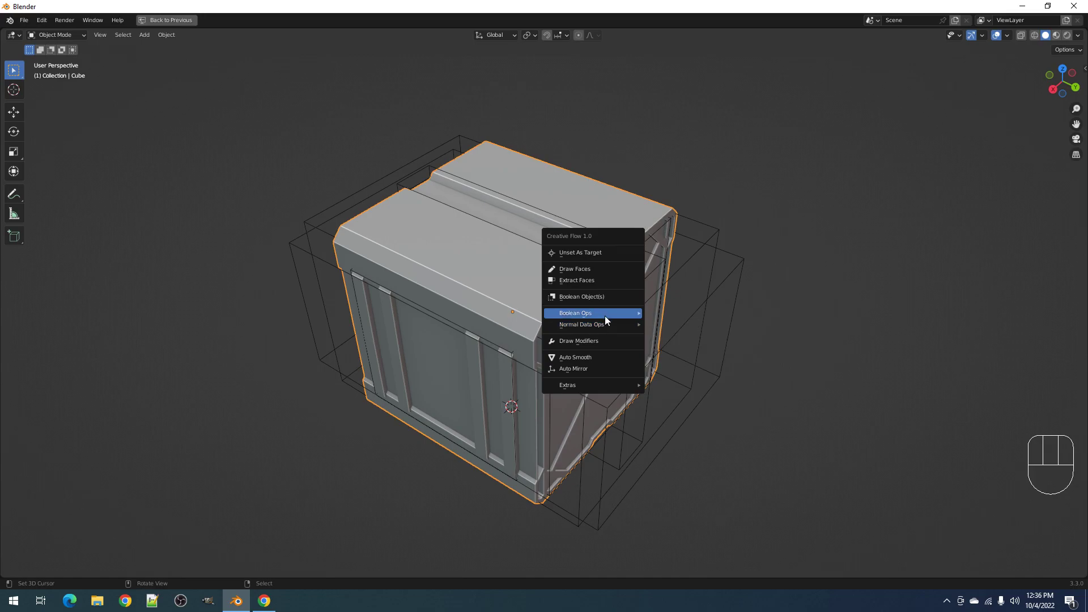
- Search the add-on preferences for "bool" and close the preferences
key(F4)
click(494, 250)
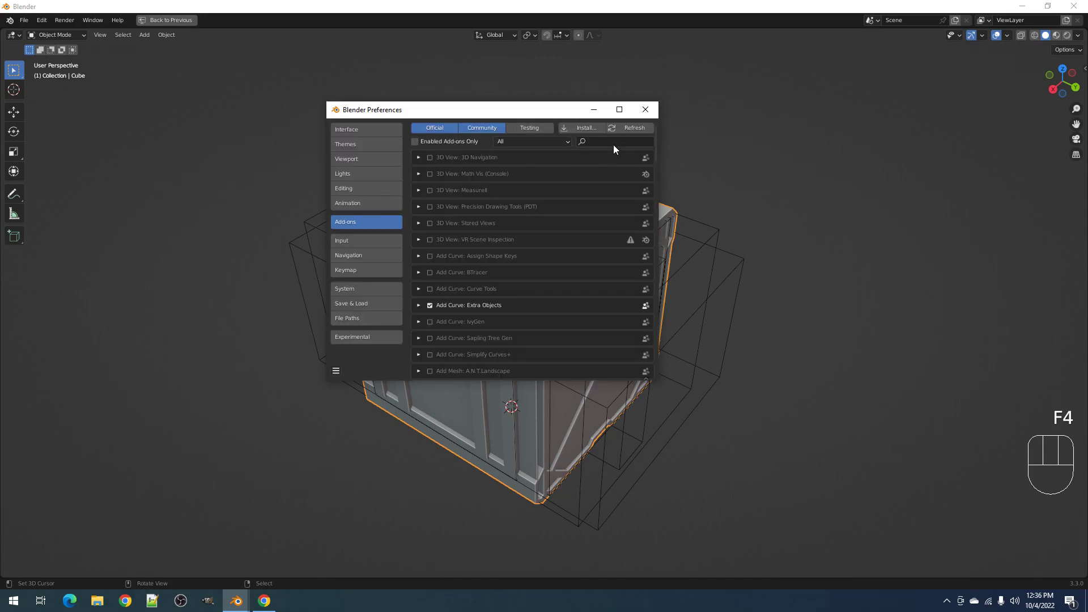
text(bool)
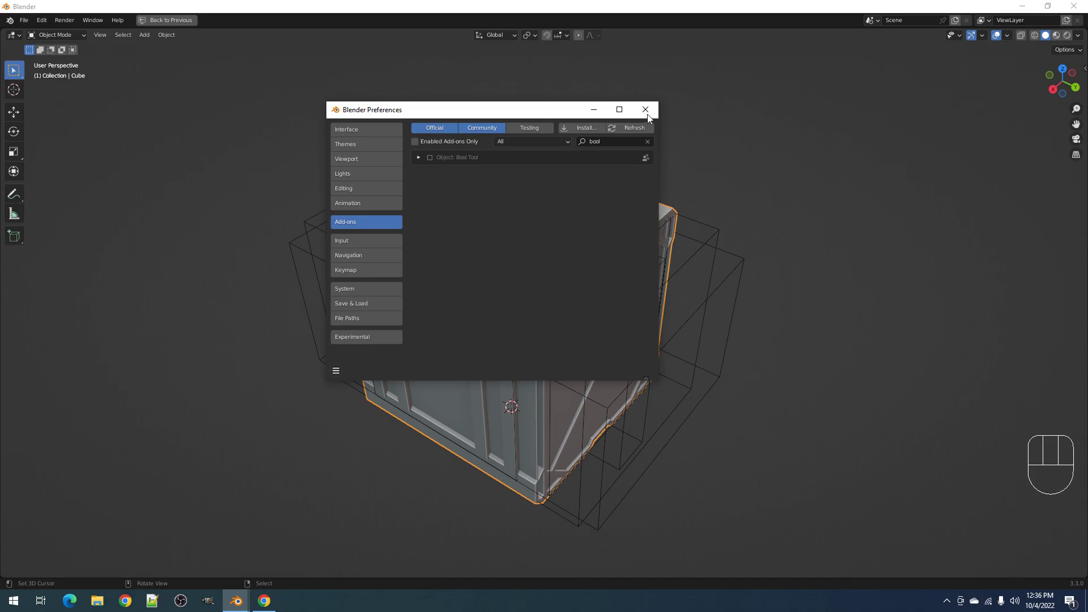
click(646, 110)
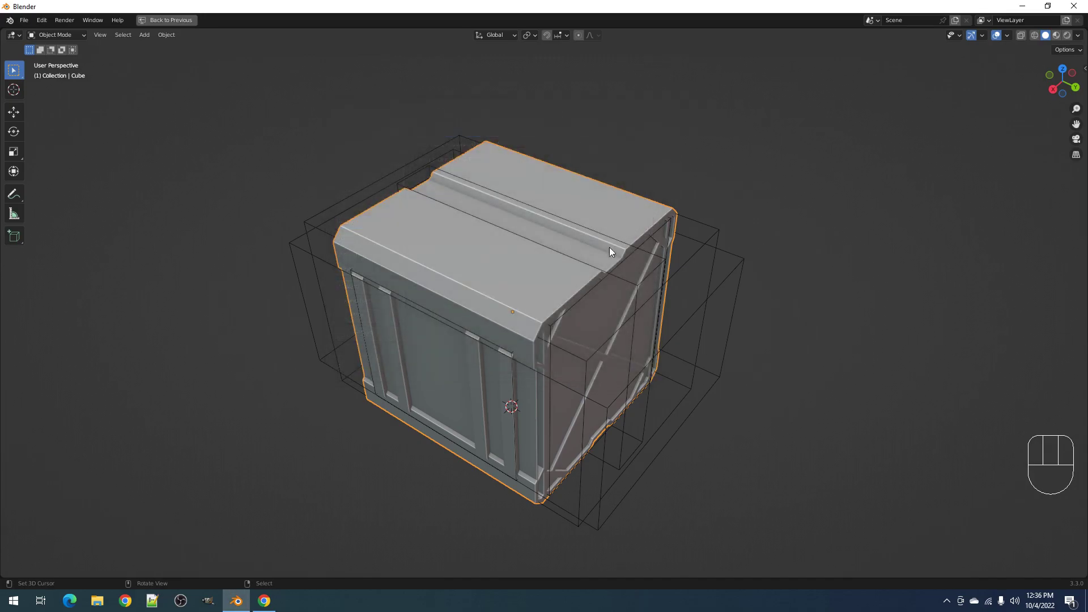
- Examine the back panel's cross bracing with the overlays hidden and shown, and check the cube's base mesh in edit mode
middle_drag(616, 287, 536, 282)
key(shift+alt+z)
right_click(537, 282)
middle_drag(609, 329, 624, 295)
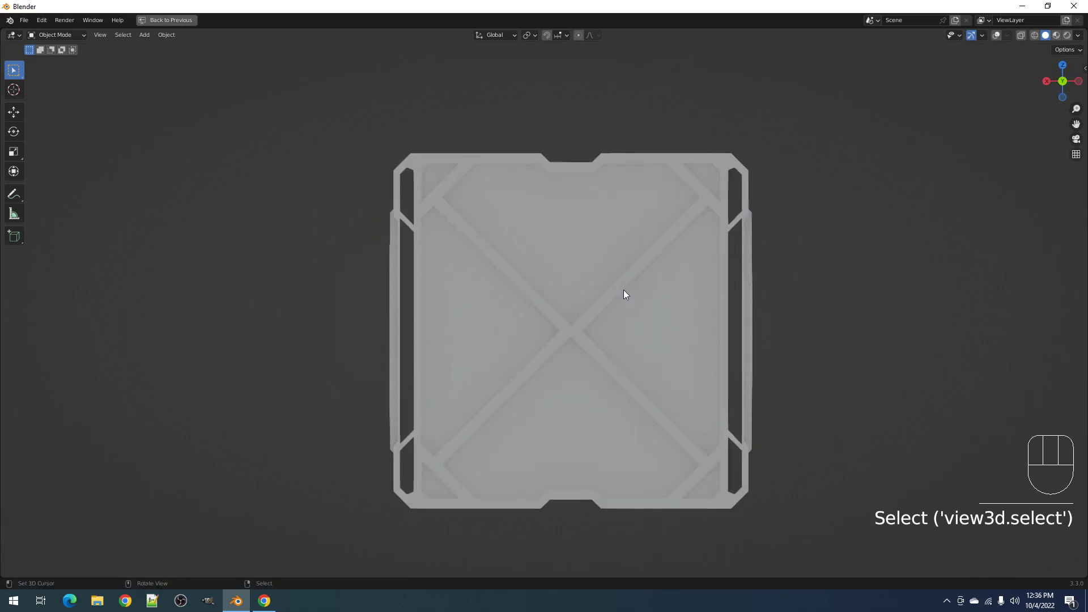
key(shift+alt+z)
middle_drag(576, 260, 559, 236)
key(Tab)
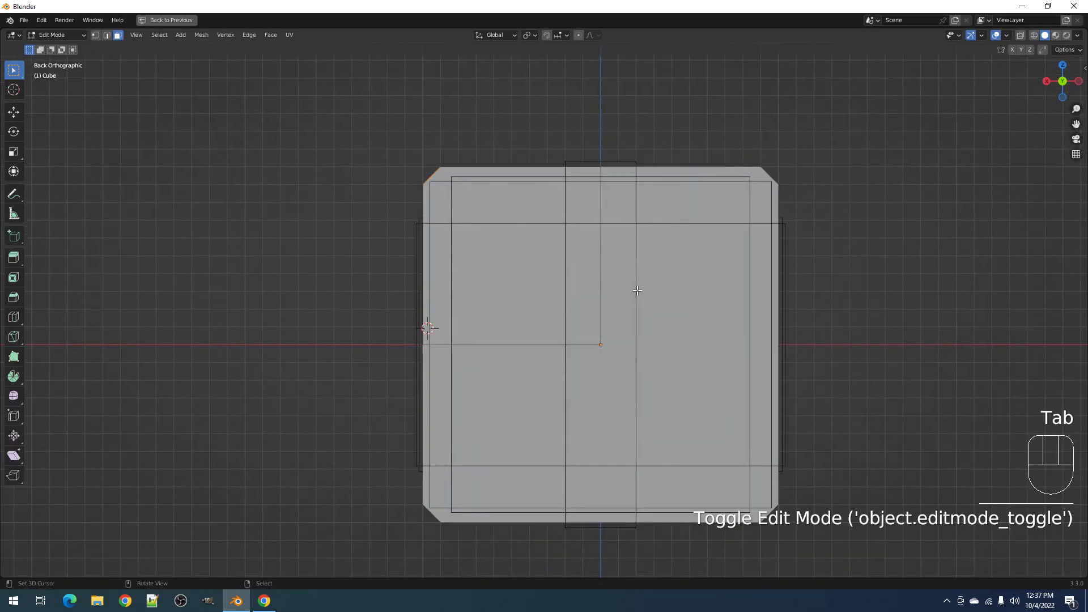
key(shift+alt+z)
key(shift+alt+z)
key(Tab)
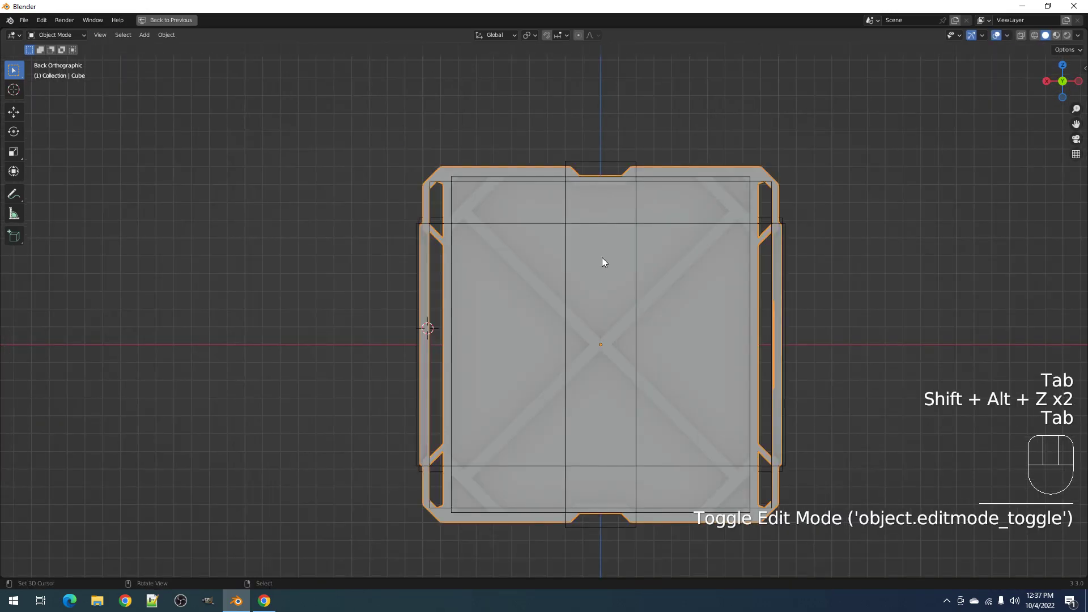
- Select the back panel recess cutter, enter its edit mode in back view and start Draw Cuts with the polygonal shape
middle_drag(603, 263, 650, 241)
click(606, 199)
key(Tab)
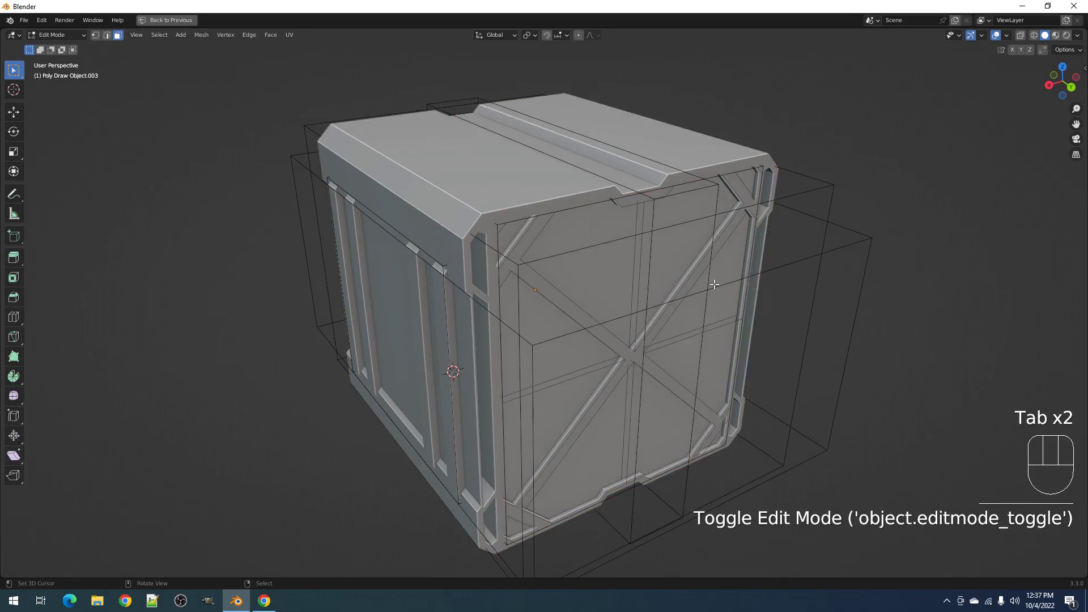
alt+middle_drag(607, 199, 610, 266)
scroll(609, 265, up, 2)
key(shift+ctrl+x)
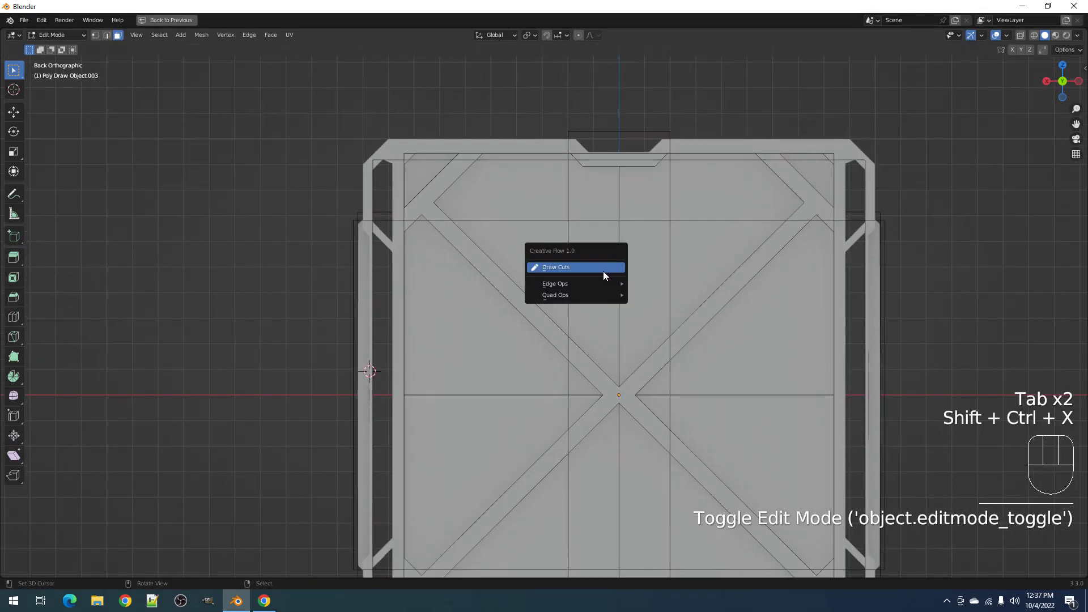
click(603, 271)
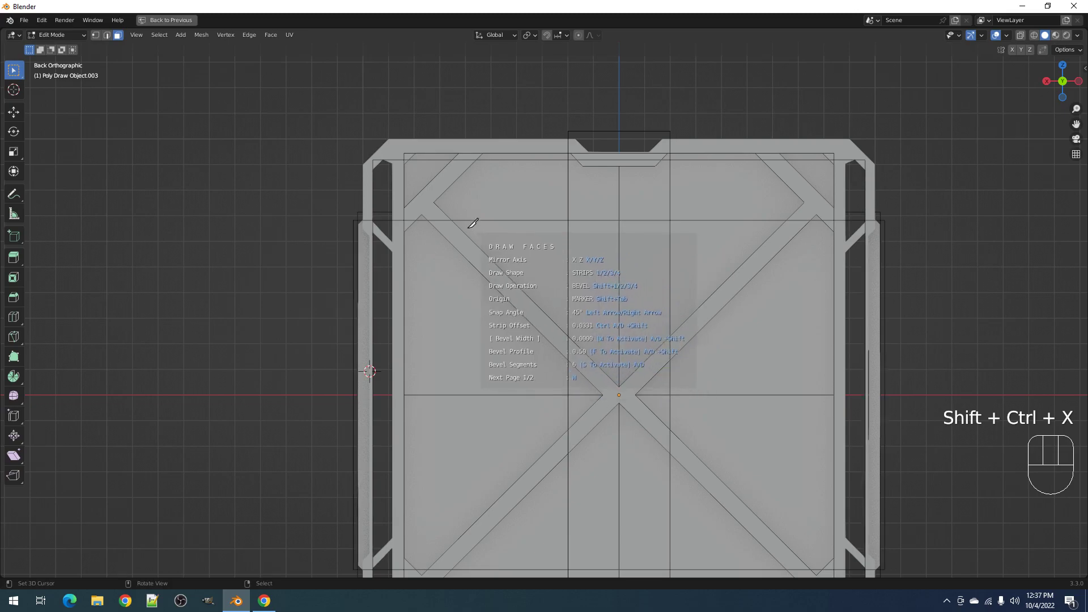
key(1)
click(453, 234)
shift+click(474, 235)
shift+click(502, 262)
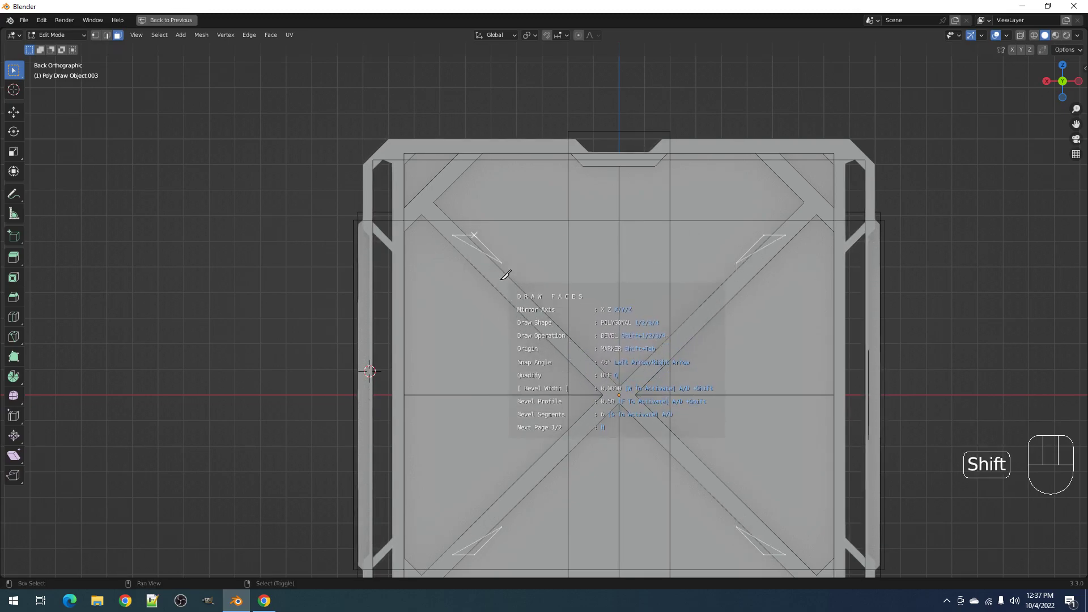
shift+click(513, 274)
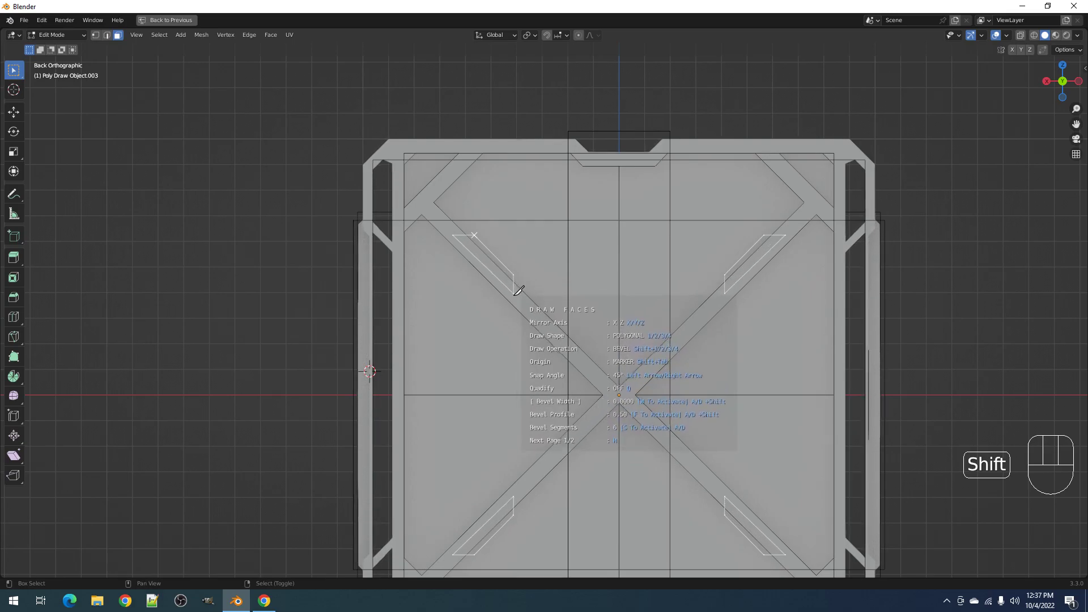
key(Escape)
- Show the second page of Draw Faces shortcuts and align the view to the diagonal strip's edge so the strip stands upright
key(h)
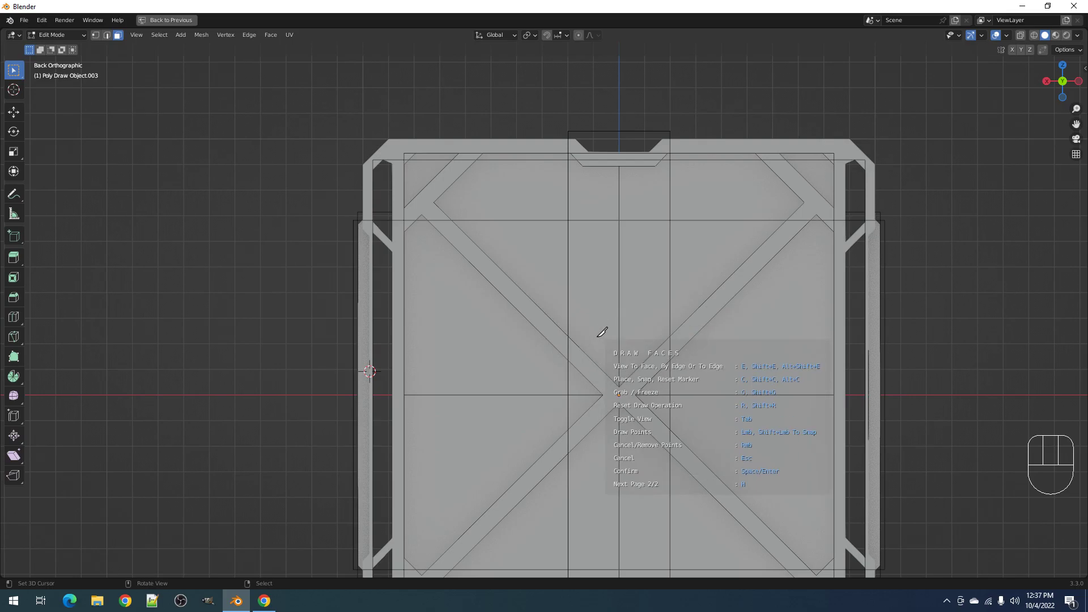
key(shift)
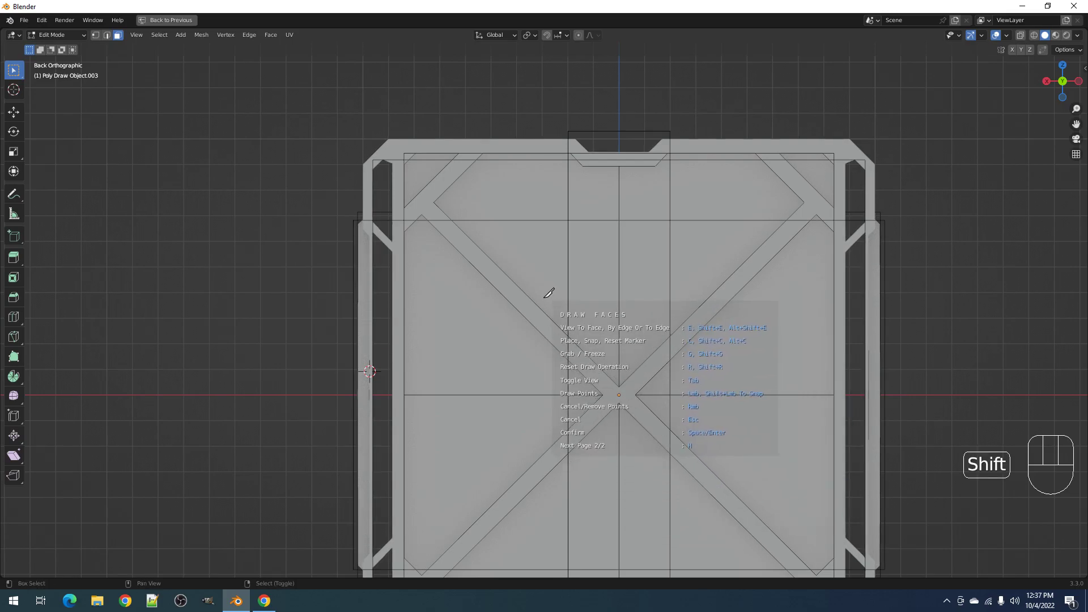
key(shift+e)
scroll(557, 302, up, 4)
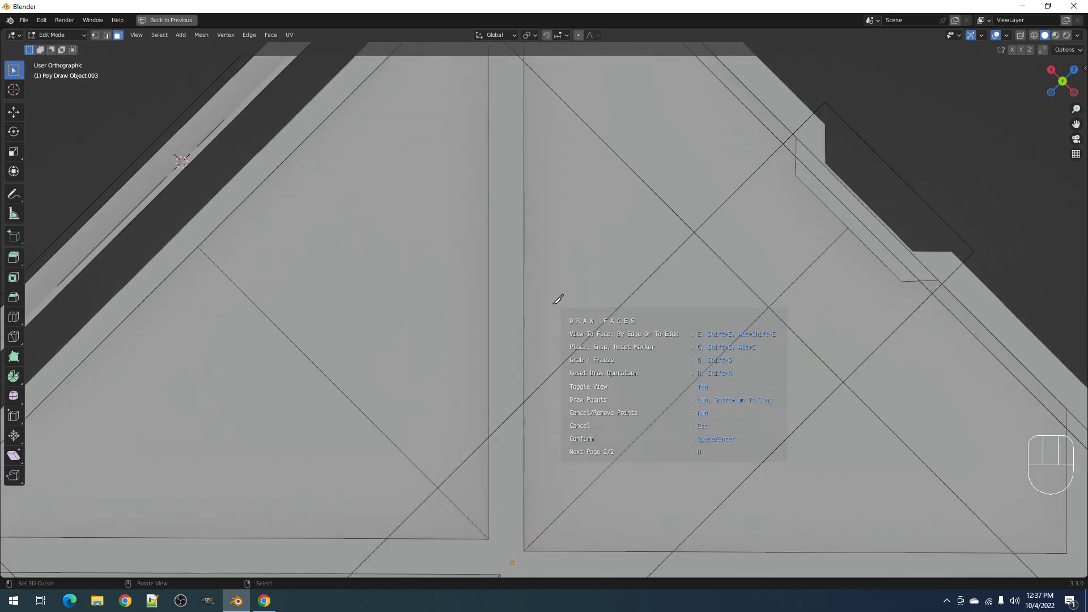
scroll(563, 274, down, 5)
scroll(566, 274, up, 1)
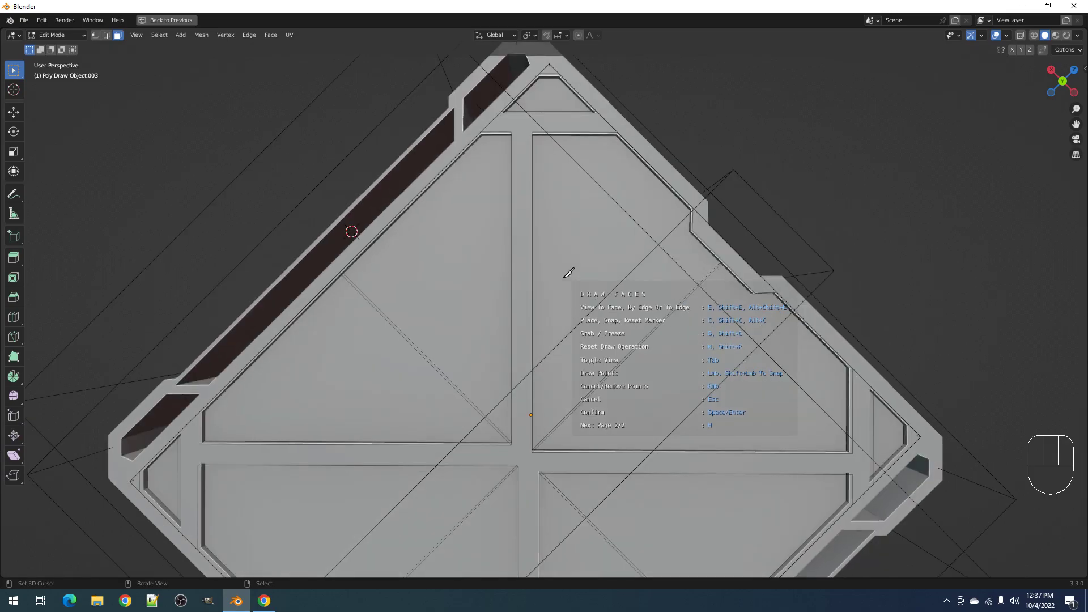
shift+middle_drag(563, 252, 614, 219)
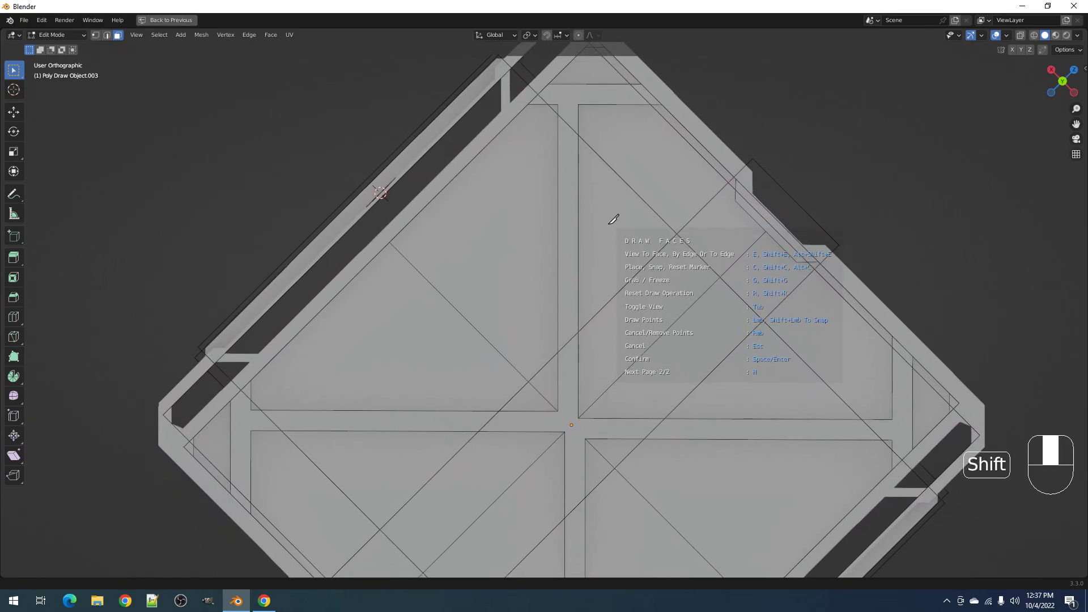
- Draw a trapezoidal cut along one edge of the upright strip, mirrored on X and Z, and delete its faces to widen the strip
click(583, 184)
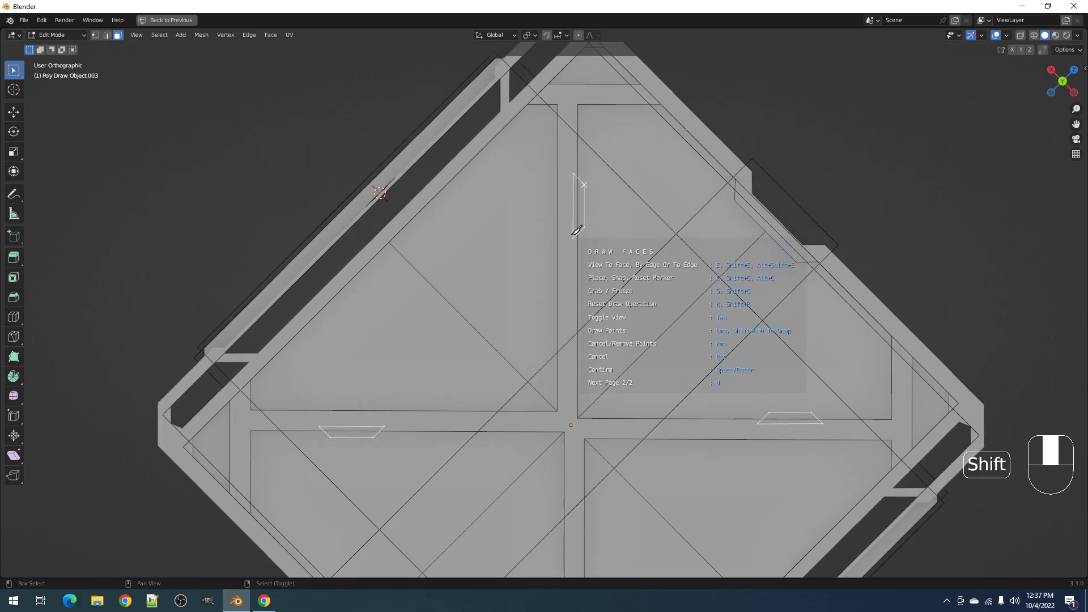
shift+click(573, 235)
key(space)
key(x)
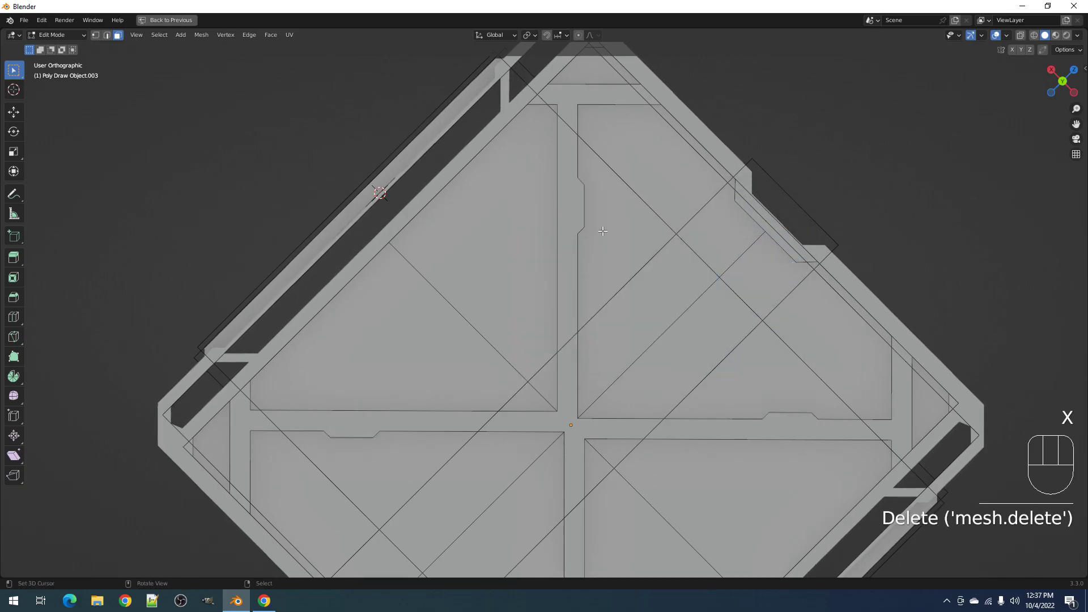
scroll(602, 231, down, 3)
scroll(602, 231, up, 3)
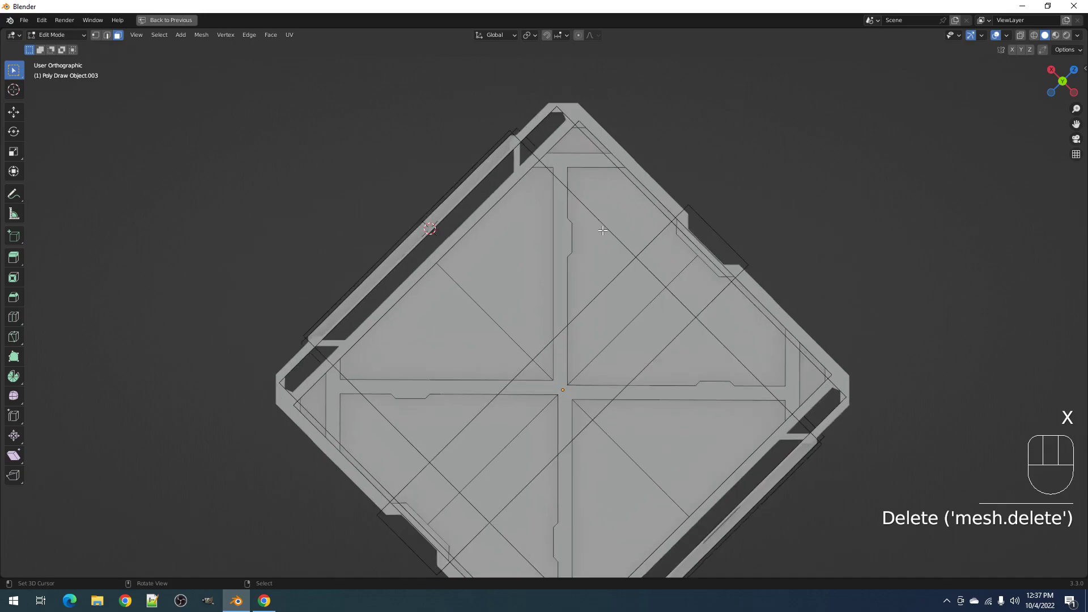
- Try to cut a matching trapezoid on the upright strip's opposite edge with Draw Cuts and delete its face
shift+middle_drag(601, 217, 592, 284)
scroll(552, 237, up, 3)
click(533, 225)
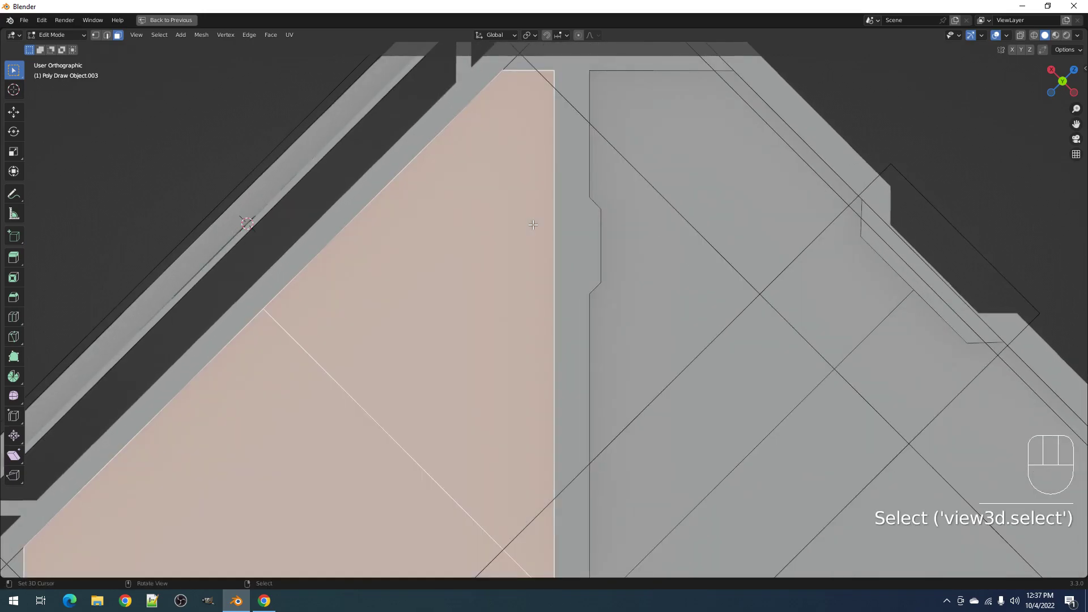
key(alt+a)
key(alt+x)
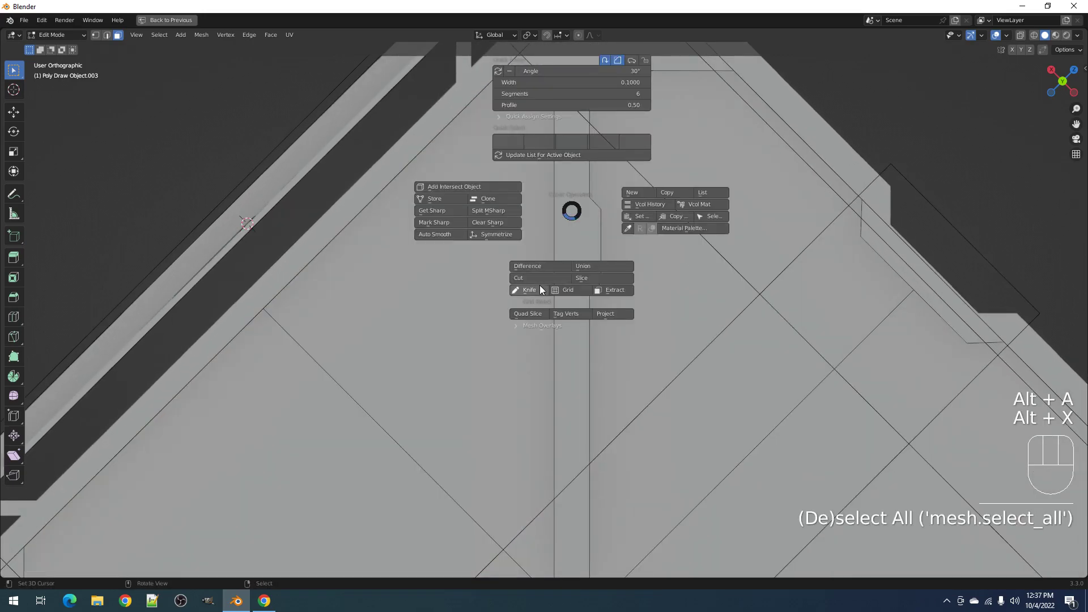
key(shift+ctrl+x)
click(578, 213)
click(561, 192)
click(538, 215)
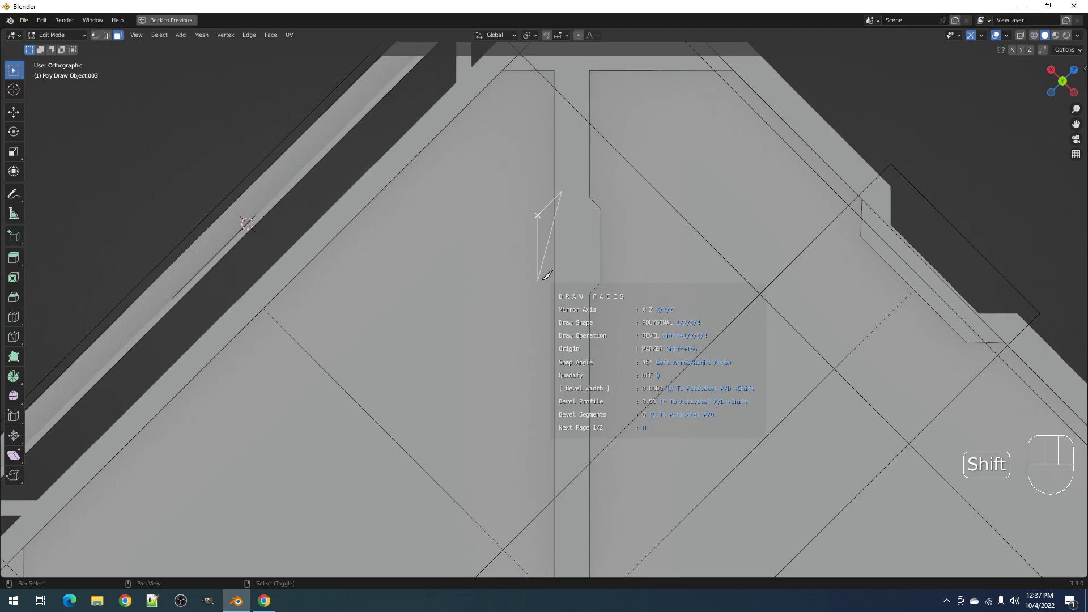
click(538, 281)
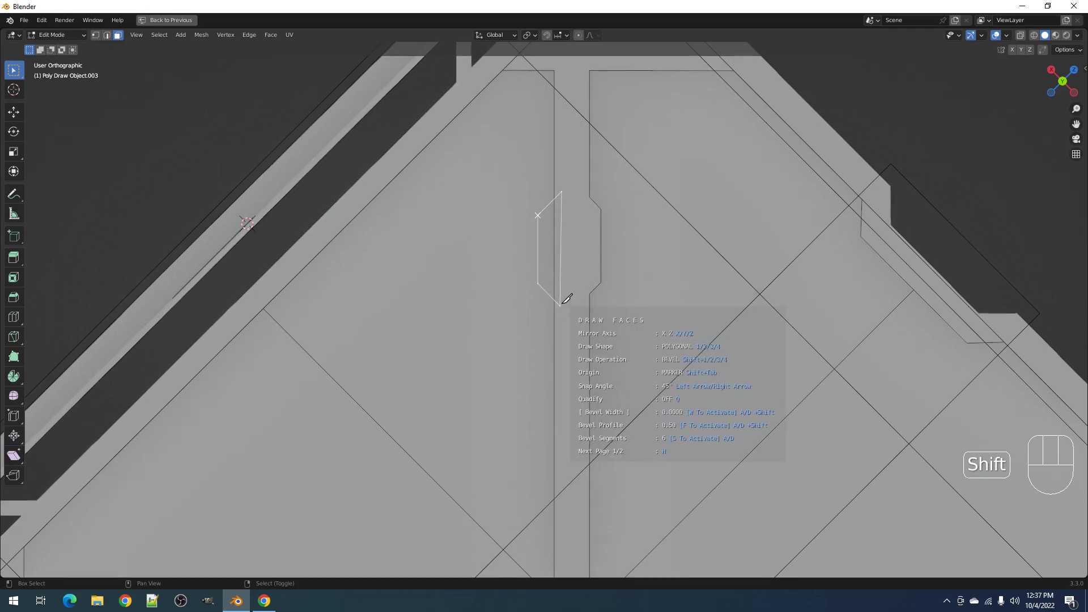
click(562, 304)
key(x)
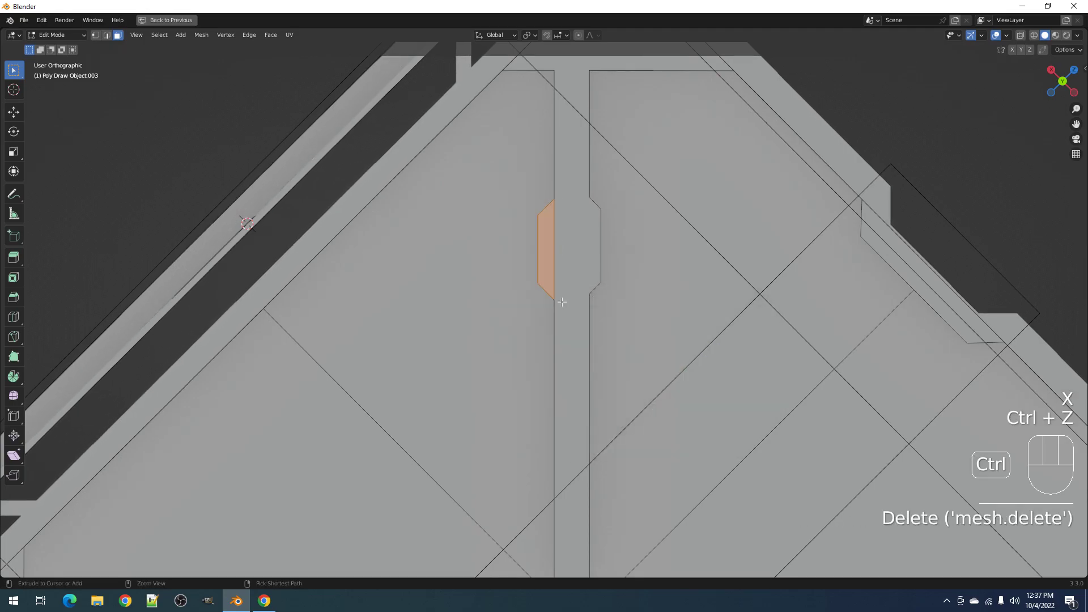
- Try again to cut a trapezoid on the upright strip's other edge, facing the existing tab, redrawing its outline and deleting its face
key(shift+ctrl+x)
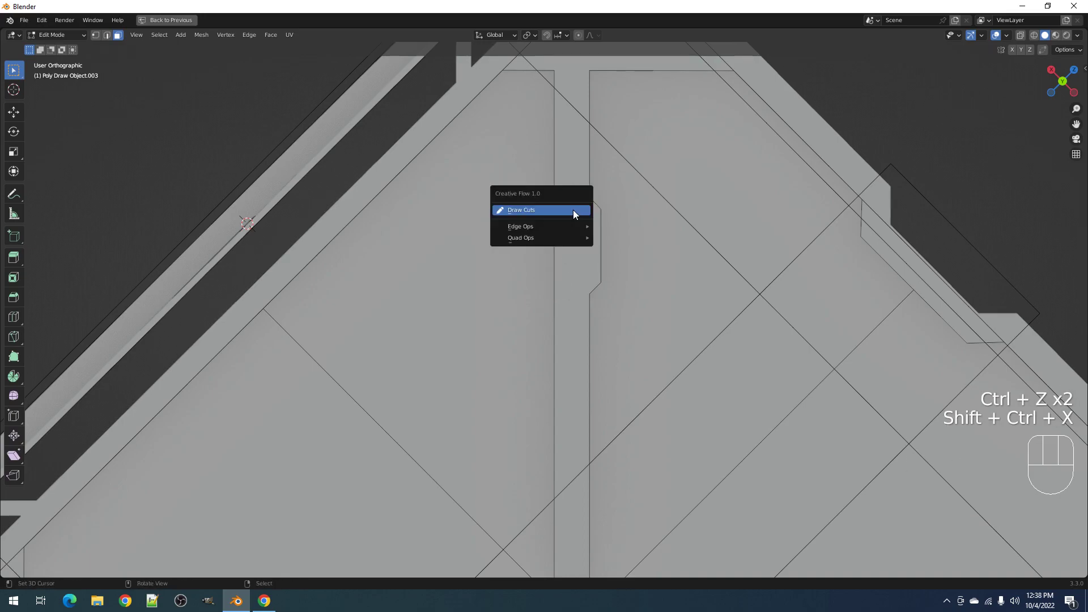
click(573, 210)
shift+click(563, 180)
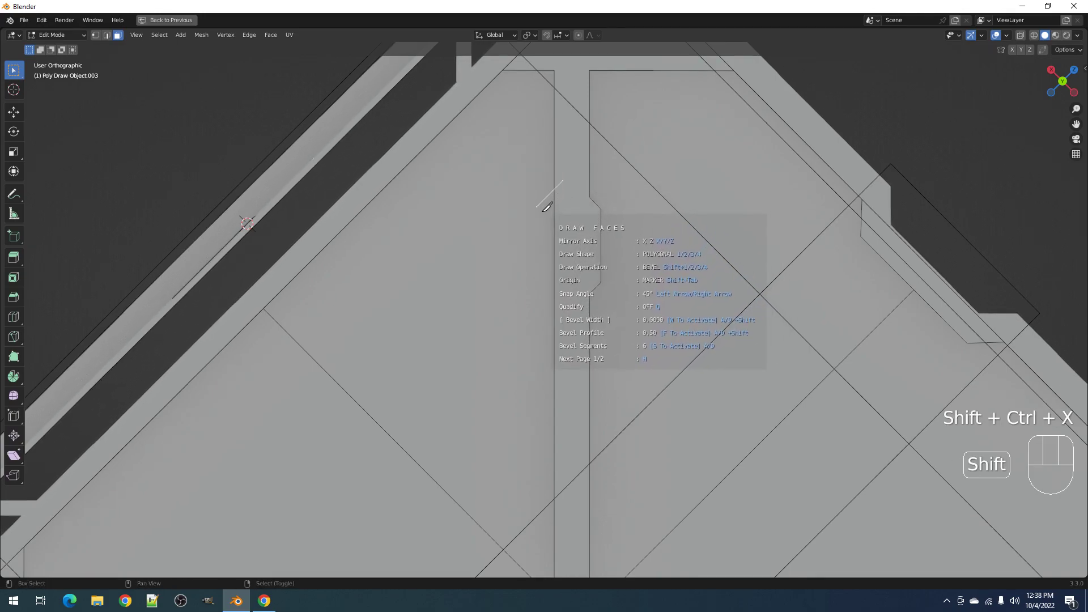
shift+click(537, 209)
shift+click(537, 280)
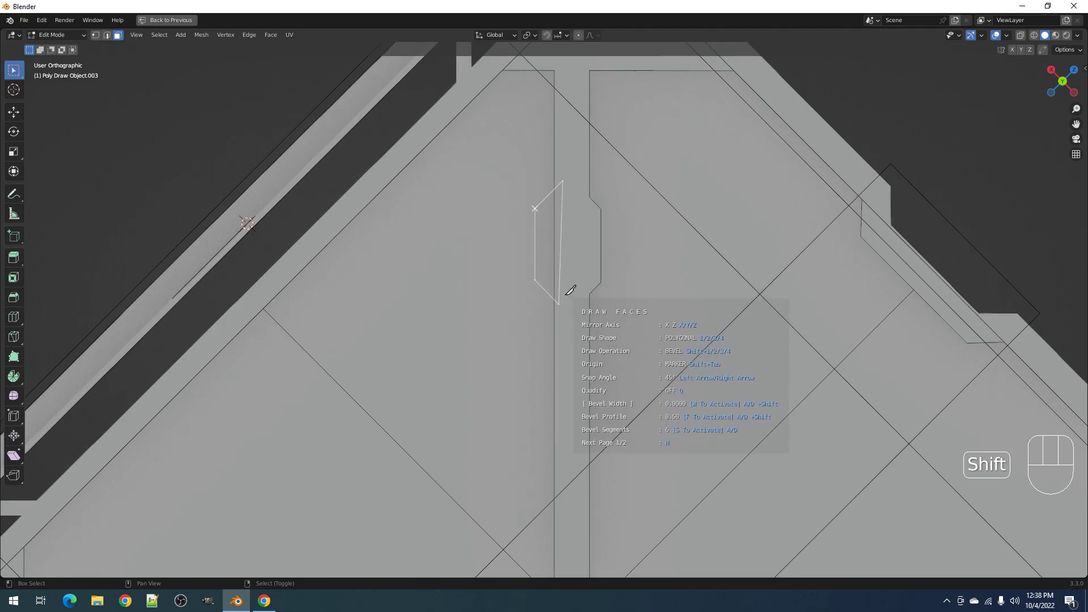
key(ctrl+z)
key(ctrl+z)
key(ctrl+z)
shift+click(562, 190)
shift+click(539, 212)
shift+click(540, 285)
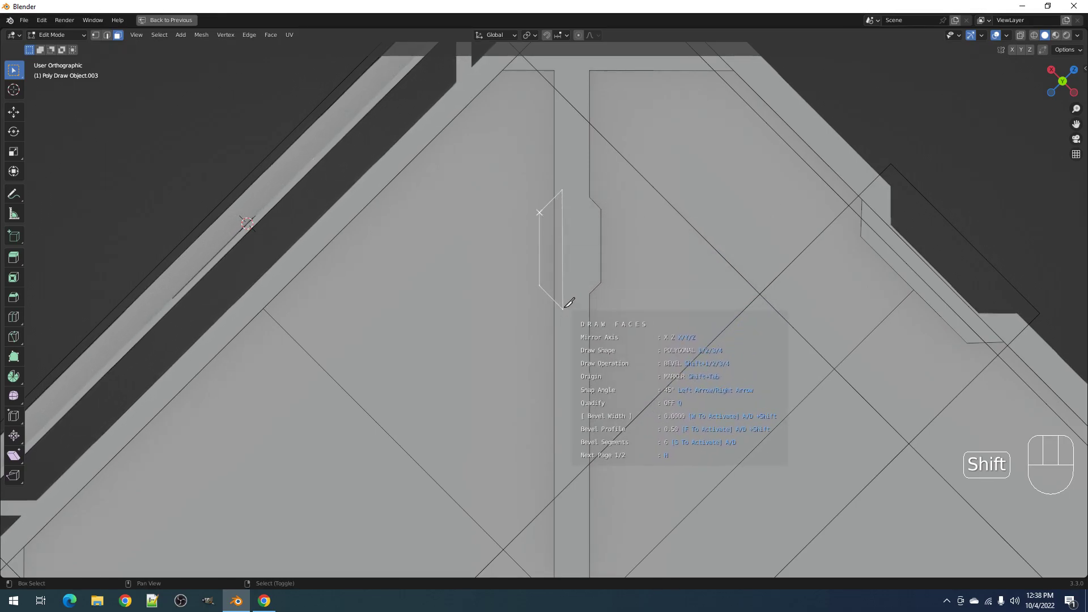
shift+click(563, 307)
key(x)
- Examine the facing tabs on the cross brace in object mode with the overlays toggled
key(Tab)
scroll(584, 278, down, 5)
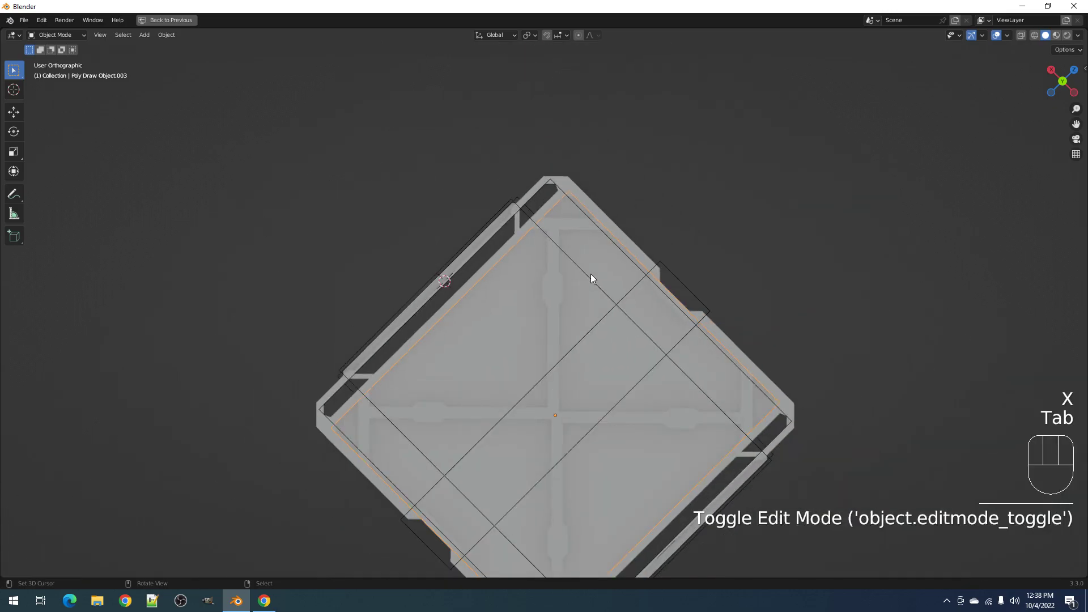
key(KP_1)
key(shift+alt+z)
middle_drag(736, 279, 494, 298)
scroll(590, 281, up, 2)
shift+middle_drag(643, 293, 542, 281)
scroll(585, 276, down, 4)
scroll(604, 289, up, 4)
- Undo the facing trapezoidal cut on the brace and return to the recess cutter's edit mode
key(ctrl+z)
key(Tab)
key(shift+alt+z)
scroll(595, 271, up, 3)
scroll(597, 261, down, 2)
key(Tab)
key(Tab)
key(Tab)
key(ctrl+z)
key(ctrl+z)
key(ctrl+z)
key(ctrl+z)
scroll(606, 234, up, 2)
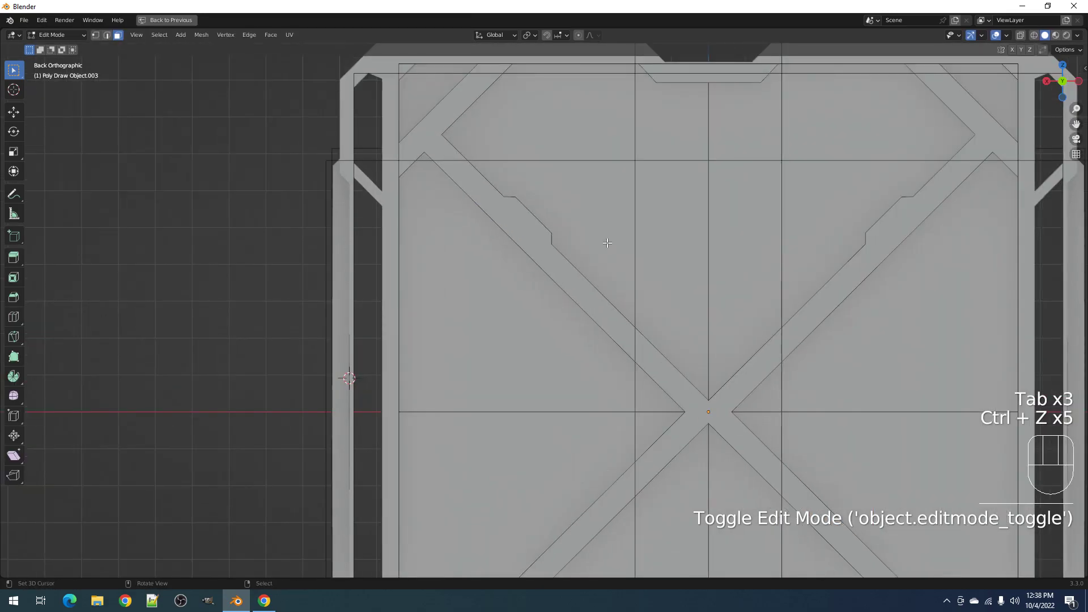
- Draw a mirrored trapezoidal cut on the strip's other edge, staggered from the existing tab and nearer the cross centre, and delete its face
key(shift+ctrl+x)
click(576, 254)
middle_drag(548, 281, 535, 262)
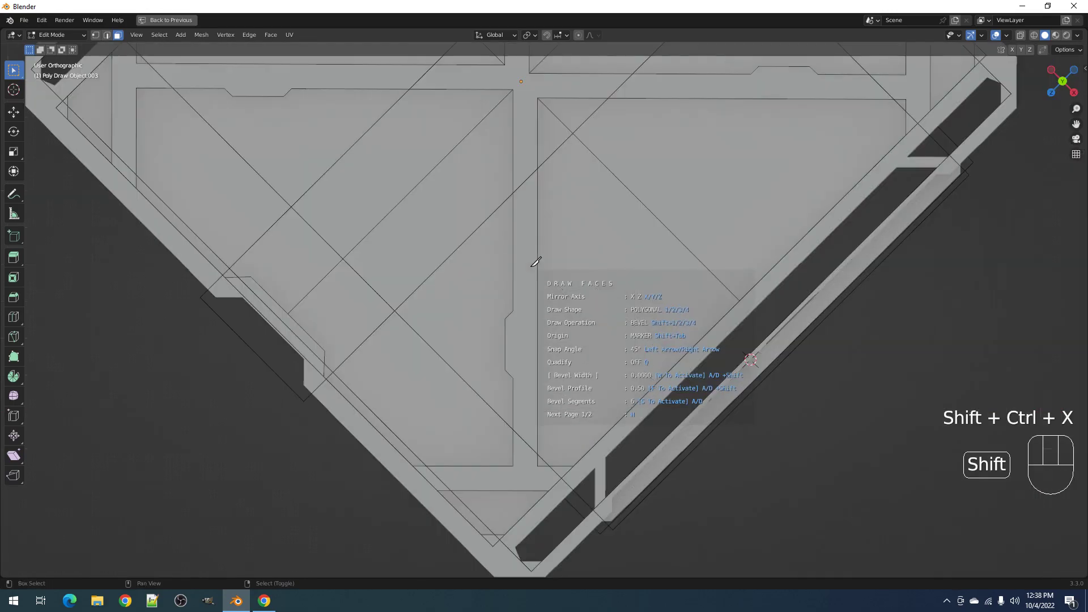
scroll(537, 238, up, 1)
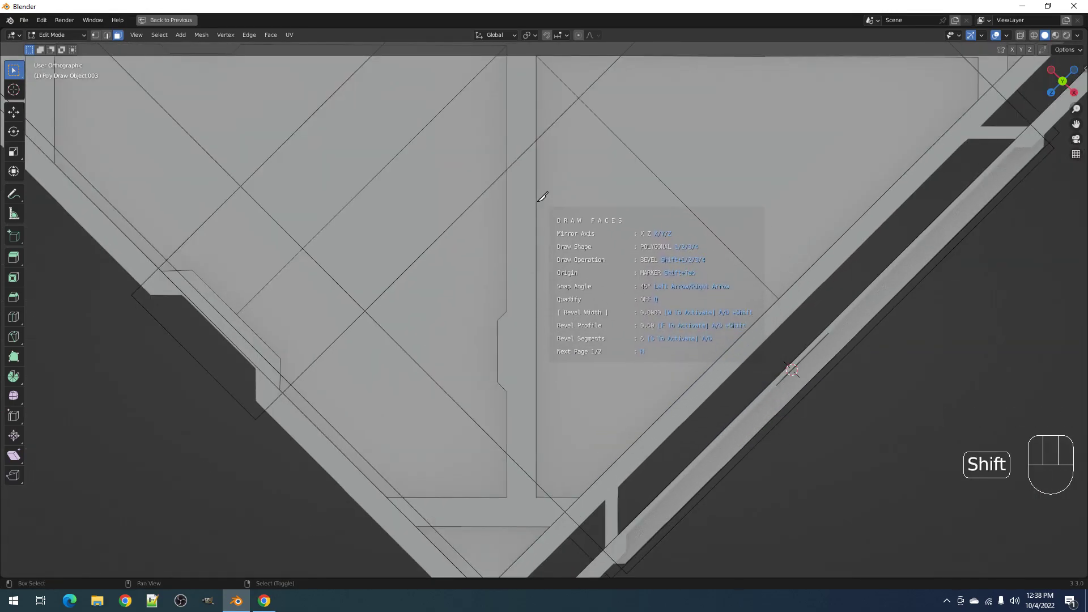
click(528, 182)
click(547, 200)
shift+click(547, 252)
shift+click(527, 272)
key(space)
key(x)
key(f)
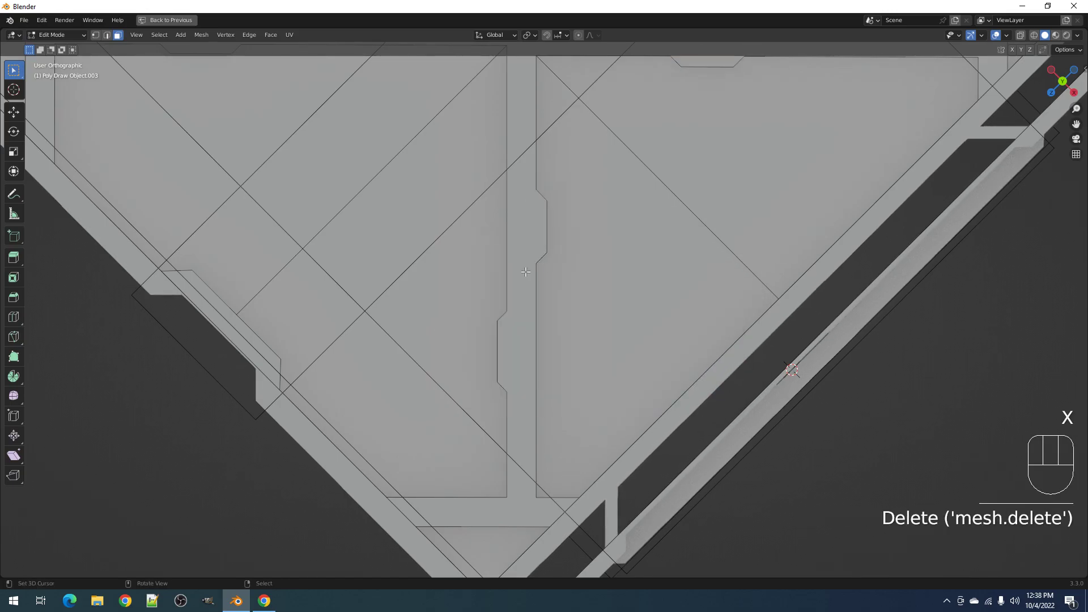
- Leave edit mode on the recess cutter and select the main cube
key(KP_1)
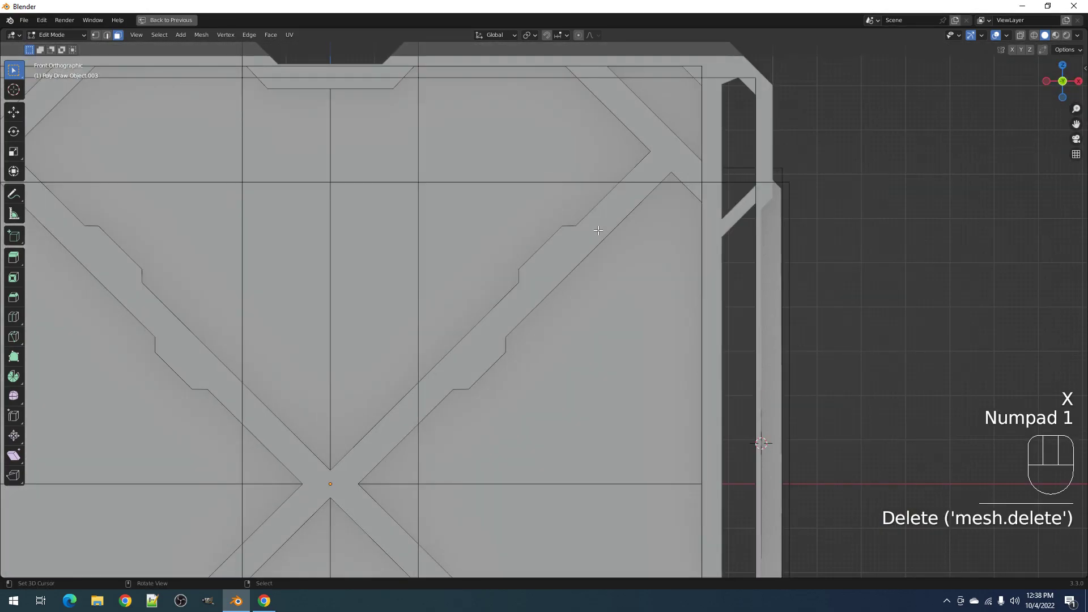
scroll(599, 230, down, 4)
key(Tab)
middle_drag(587, 245, 609, 259)
scroll(609, 259, down, 4)
shift+middle_drag(605, 329, 602, 209)
scroll(599, 207, up, 1)
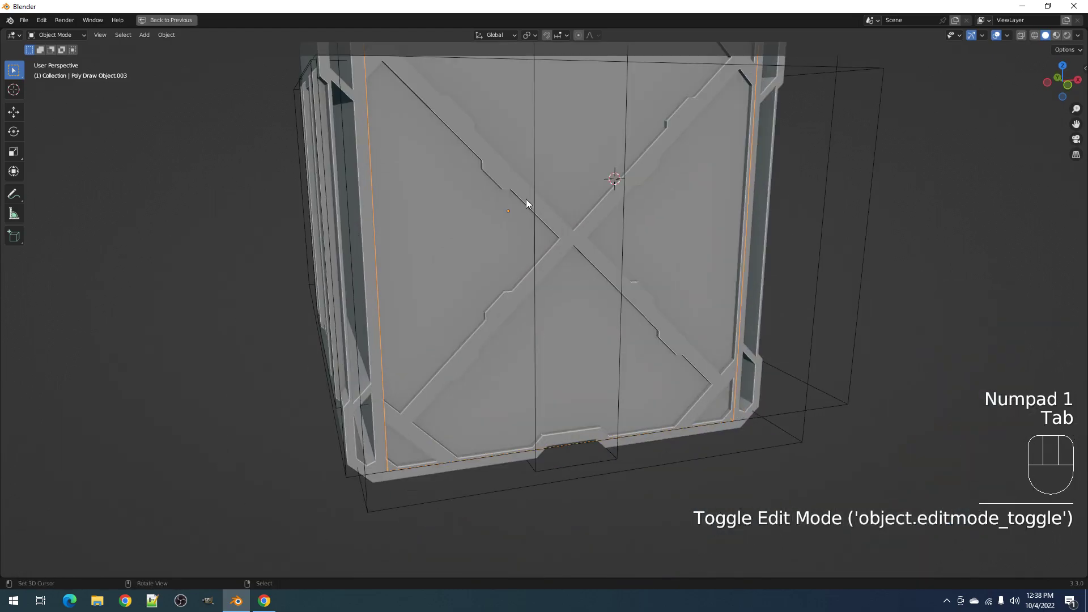
key(Tab)
key(Tab)
click(506, 172)
scroll(539, 181, down, 2)
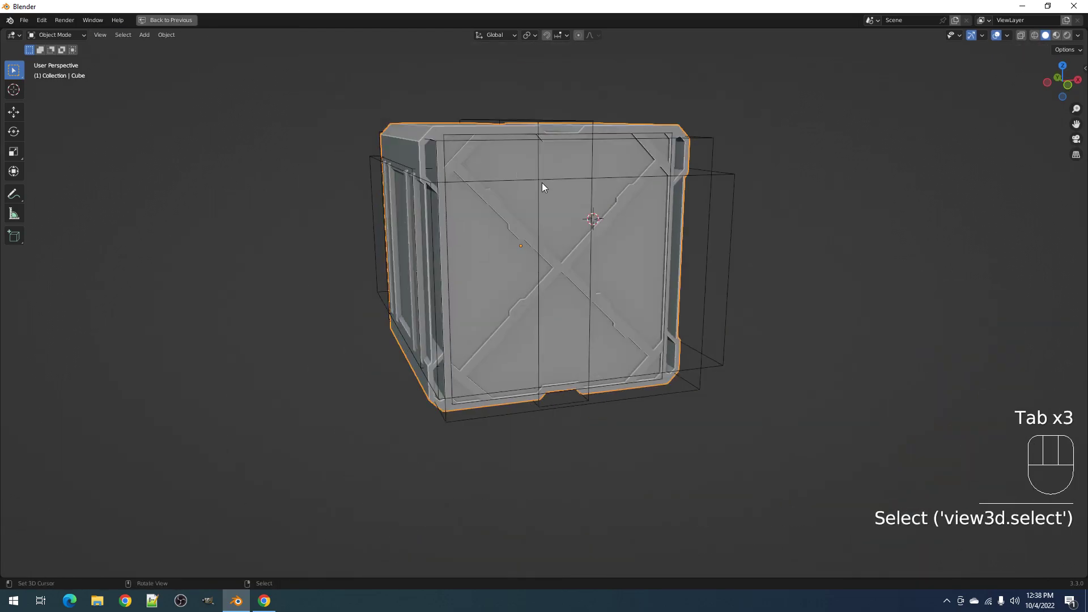
middle_drag(611, 223, 620, 243)
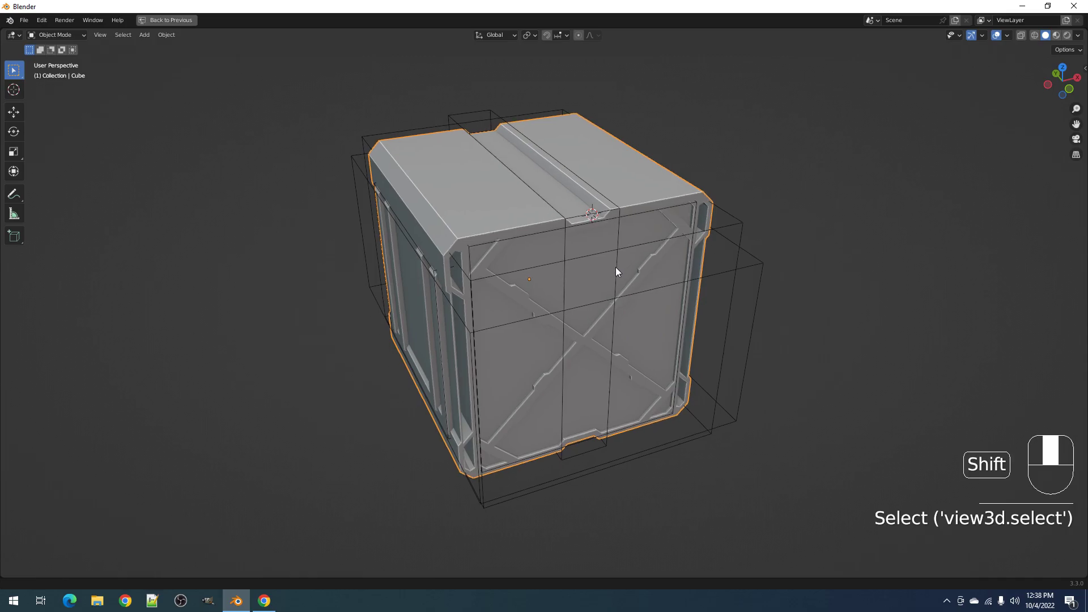
scroll(618, 271, up, 3)
key(ctrl+shift+x)
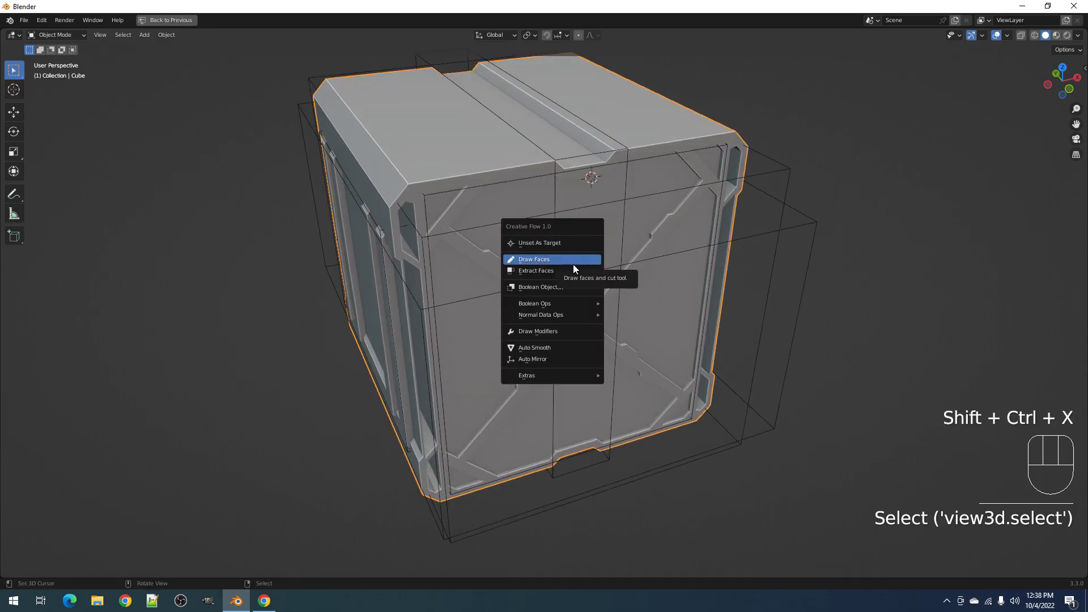
click(573, 264)
scroll(572, 274, down, 2)
middle_drag(607, 292, 591, 260)
click(468, 174)
key(ctrl+z)
key(2)
click(570, 282)
key(ctrl+z)
mouse_move(557, 266)
shift+middle_down()
mouse_move(619, 406)
mouse_move(627, 347)
shift+middle_up()
scroll(619, 406, up, 2)
scroll(618, 407, up, 1)
scroll(607, 414, down, 1)
key(Escape)
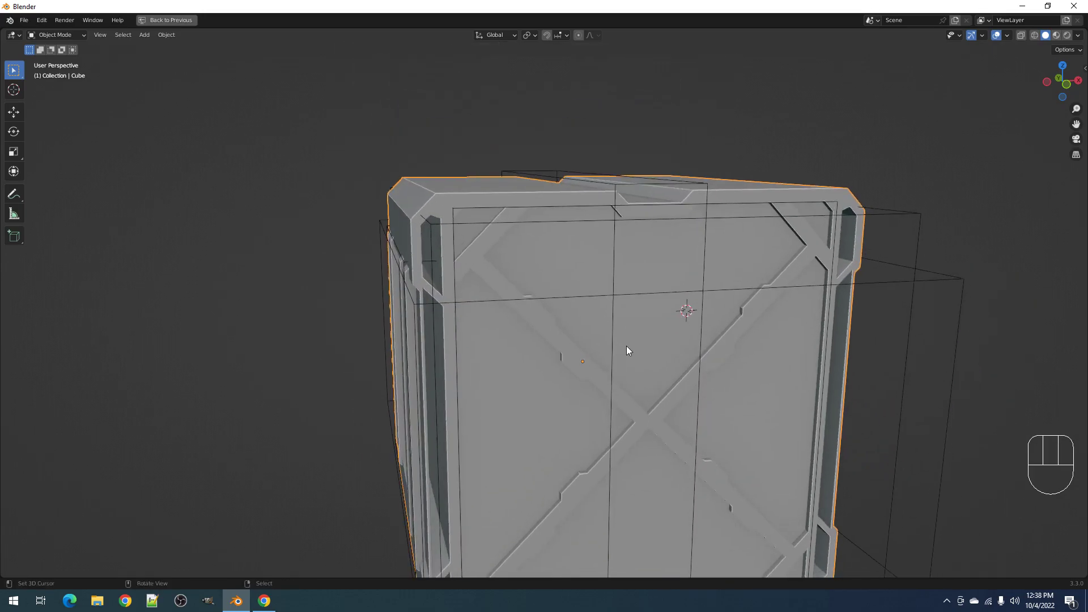
- Extract the tabbed diagonal strip's face from the cube's front with Extract Faces, inset inward from its outline
key(shift+ctrl+x)
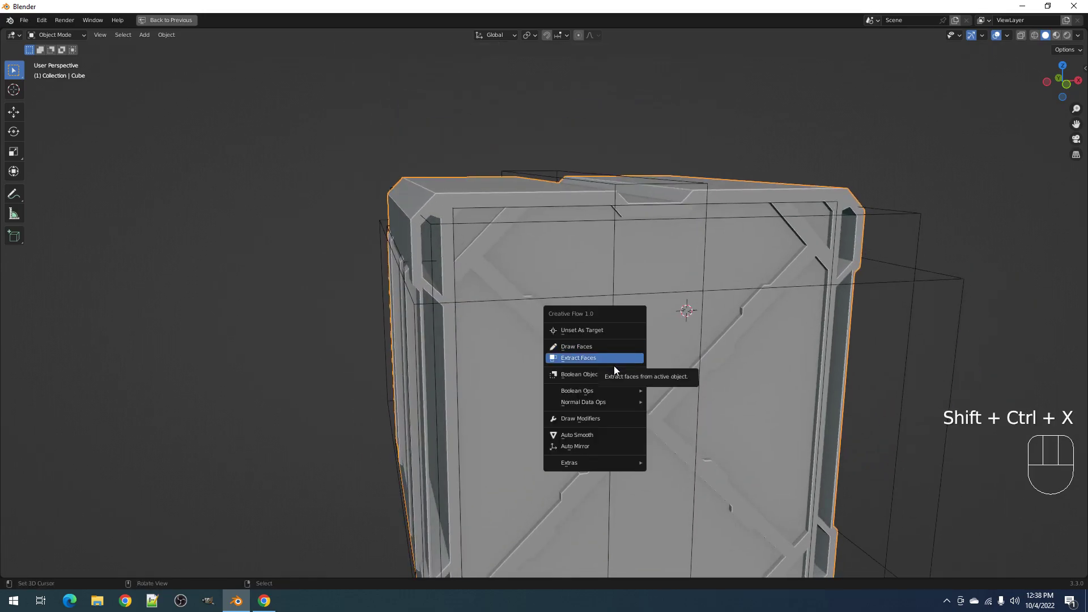
click(580, 358)
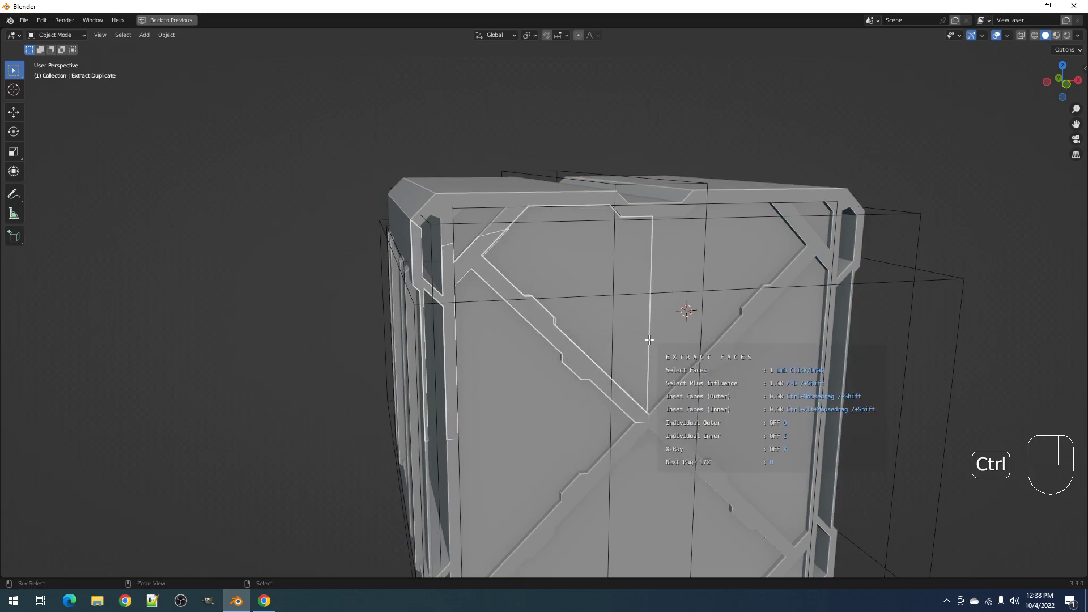
key(ctrl+shift)
key(space)
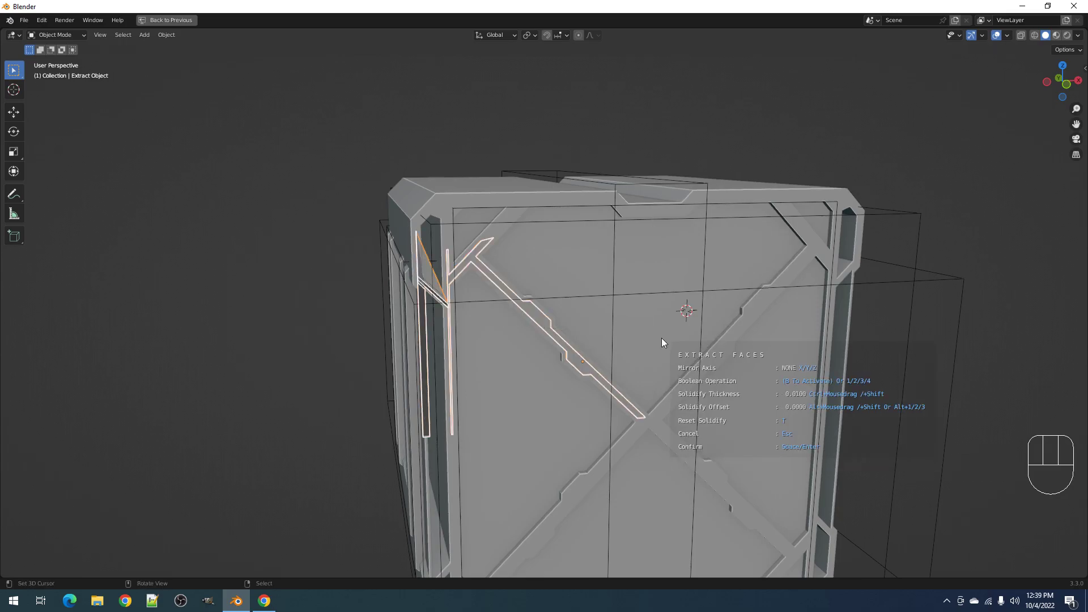
- Preview the Difference boolean on the extracted strip, switch it off again and finish the extraction
ctrl+middle_drag(661, 336, 666, 305)
scroll(666, 305, down, 3)
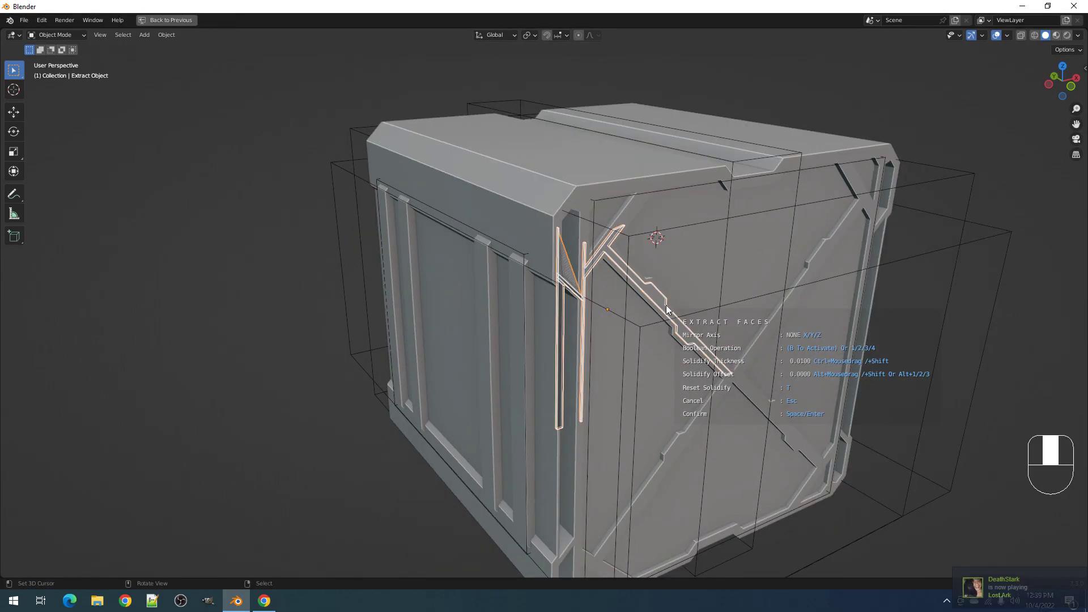
key(b)
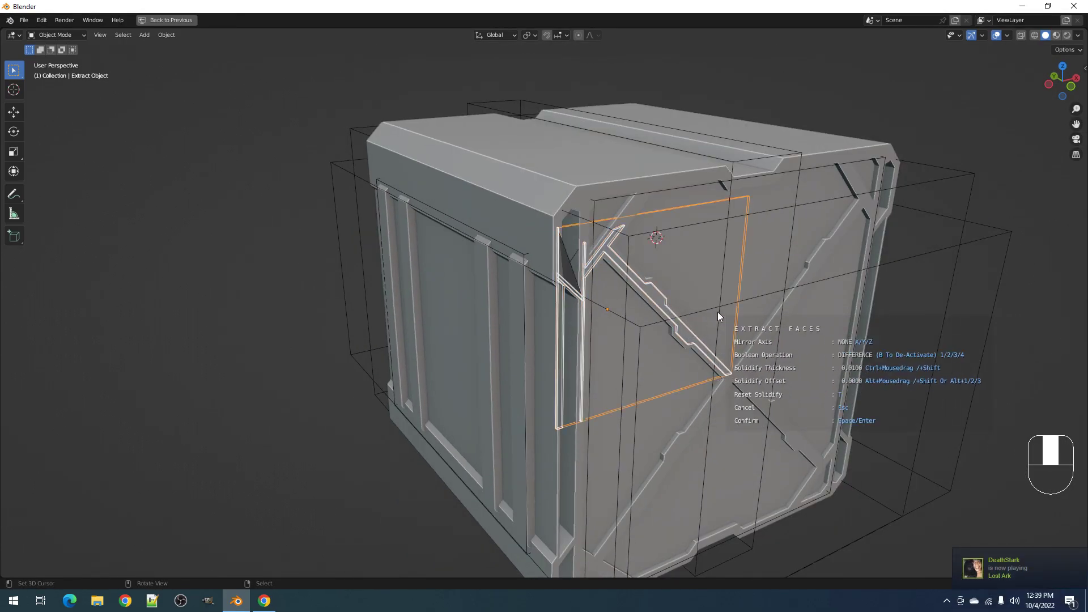
middle_drag(738, 330, 689, 339)
shift+middle_drag(585, 351, 617, 312)
scroll(617, 311, up, 2)
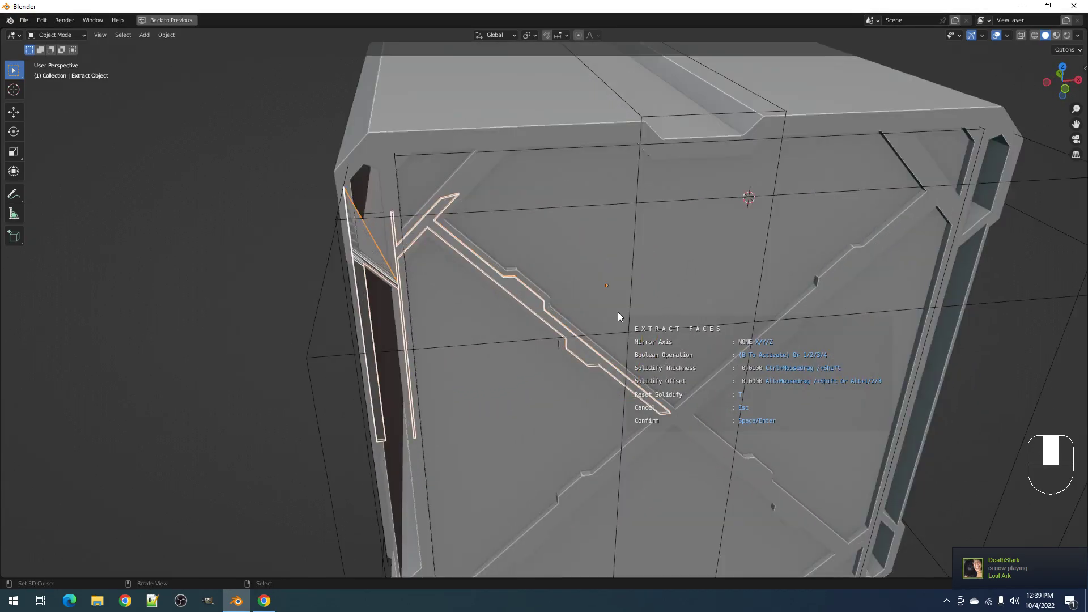
key(space)
- In front view, connect the vertices across the extracted strip's outer end and delete the excess frame and corner faces
scroll(592, 316, down, 3)
alt+middle_drag(592, 321, 595, 374)
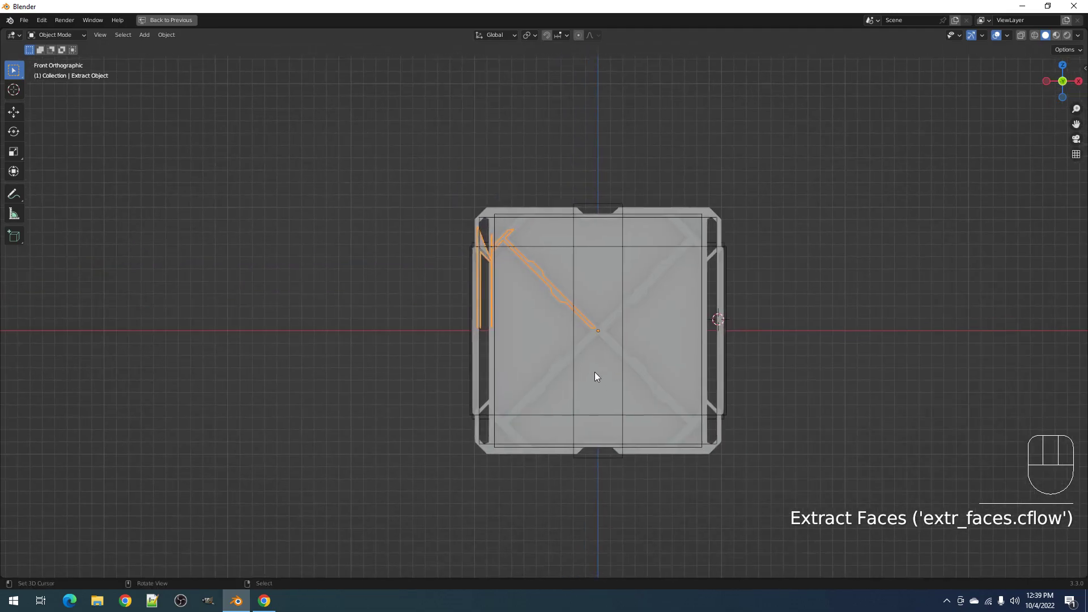
scroll(594, 374, up, 4)
key(Tab)
key(alt+a)
key(1)
scroll(561, 293, up, 1)
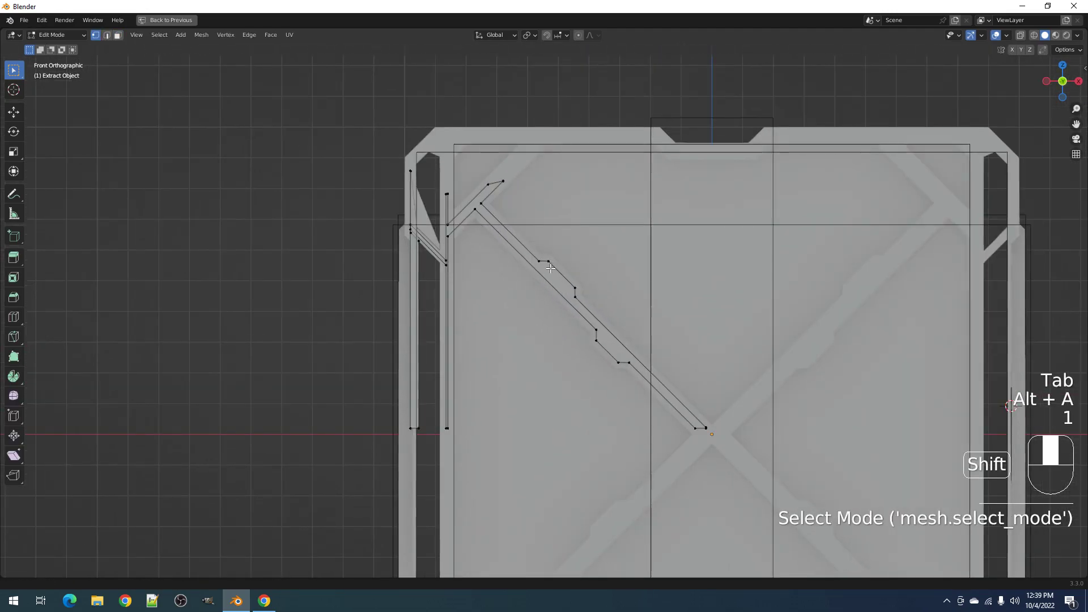
shift+middle_drag(550, 266, 571, 306)
scroll(572, 303, up, 2)
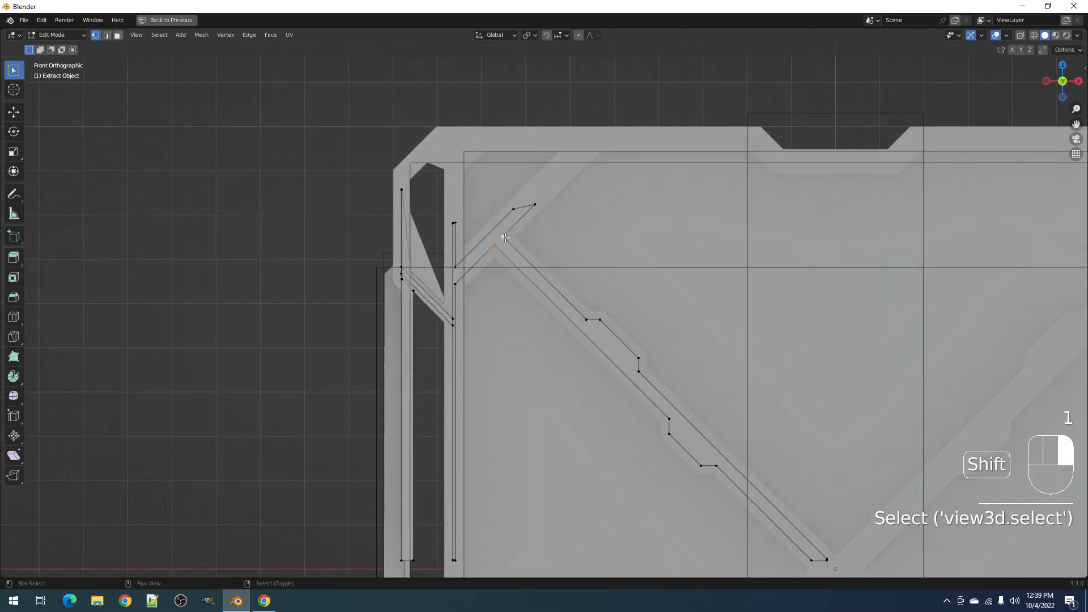
key(j)
right_click(494, 234)
key(3)
key(x)
key(Tab)
scroll(725, 376, down, 3)
scroll(718, 344, down, 1)
- Edge-slide the extracted strip's outer end slightly inward, keeping the slide even
key(Tab)
scroll(515, 197, up, 5)
key(1)
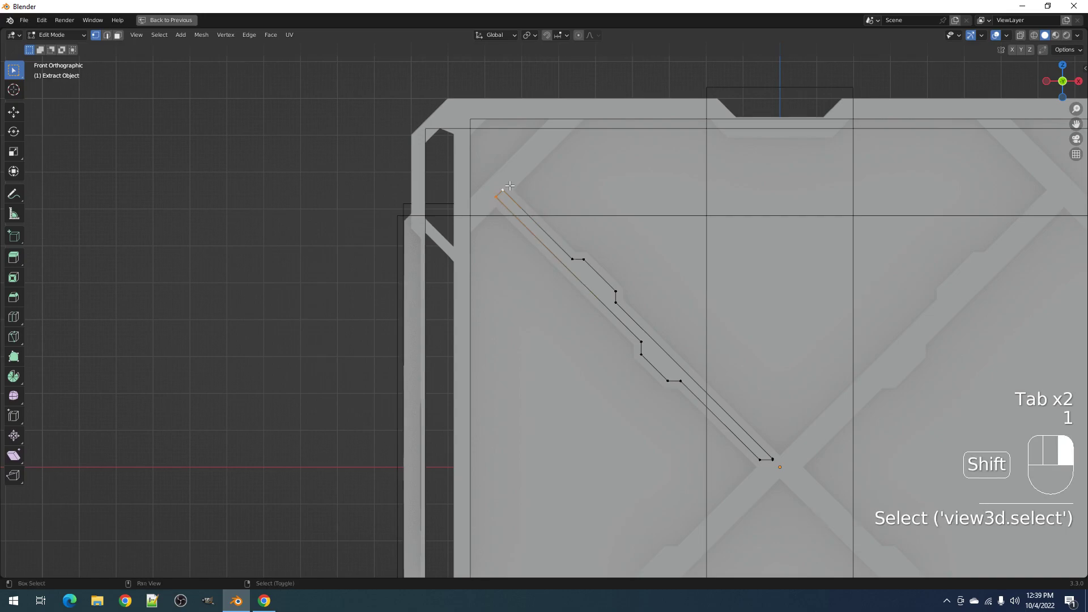
key(g)
key(g)
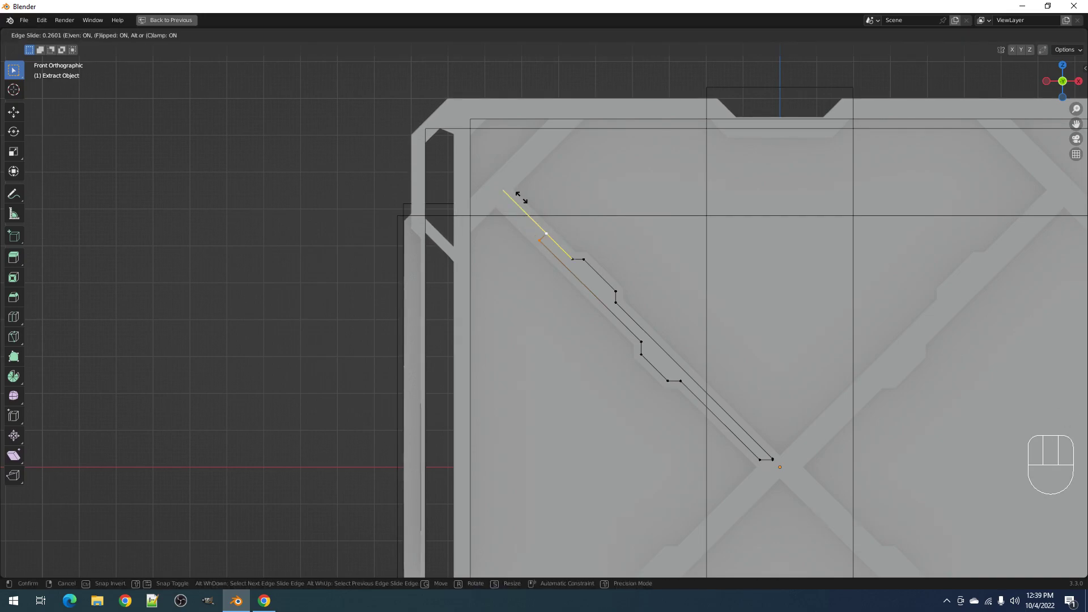
click(495, 157)
key(Tab)
scroll(678, 294, down, 2)
shift+middle_drag(728, 408, 672, 348)
scroll(663, 340, up, 3)
- Knife-cut squarely across the extracted strip near the cross centre, delete the pointed end face and leave edit mode
key(Tab)
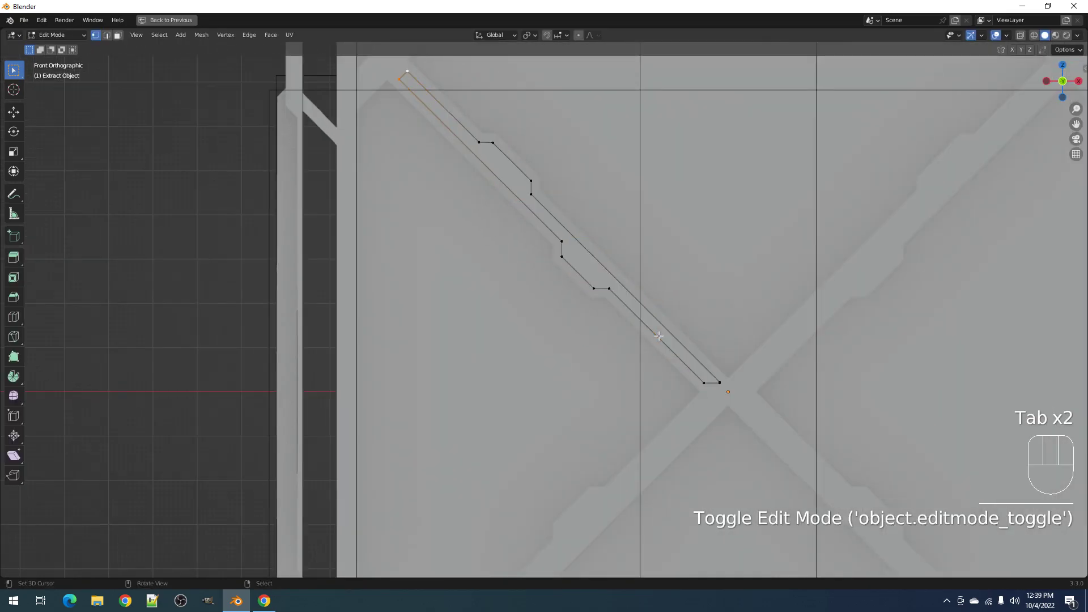
key(alt+a)
ctrl+scroll(639, 304, down, 2)
key(ctrl+shift+x)
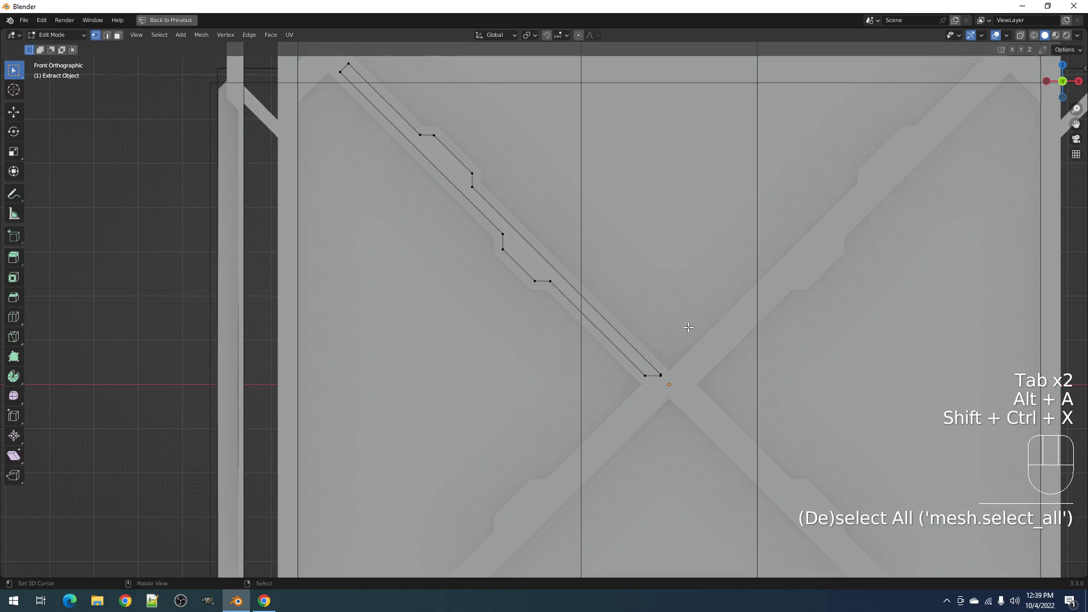
key(k)
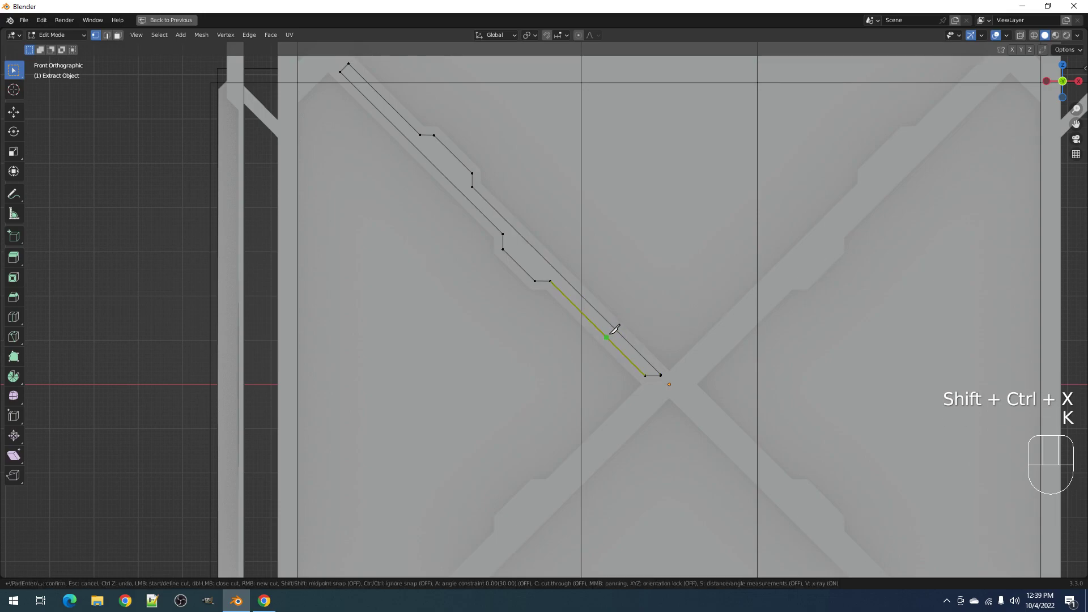
key(a)
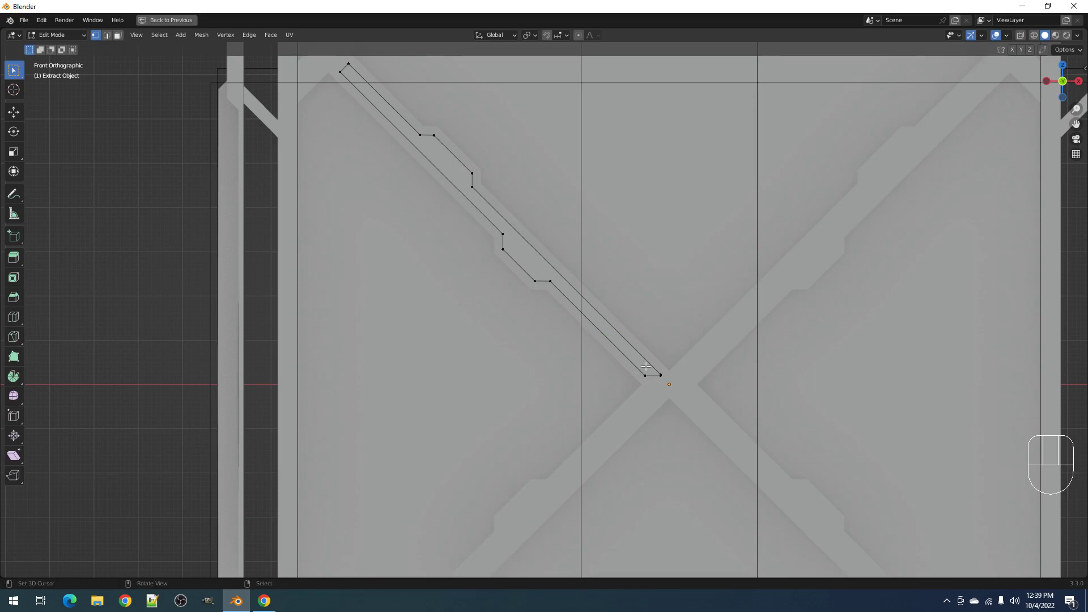
key(k)
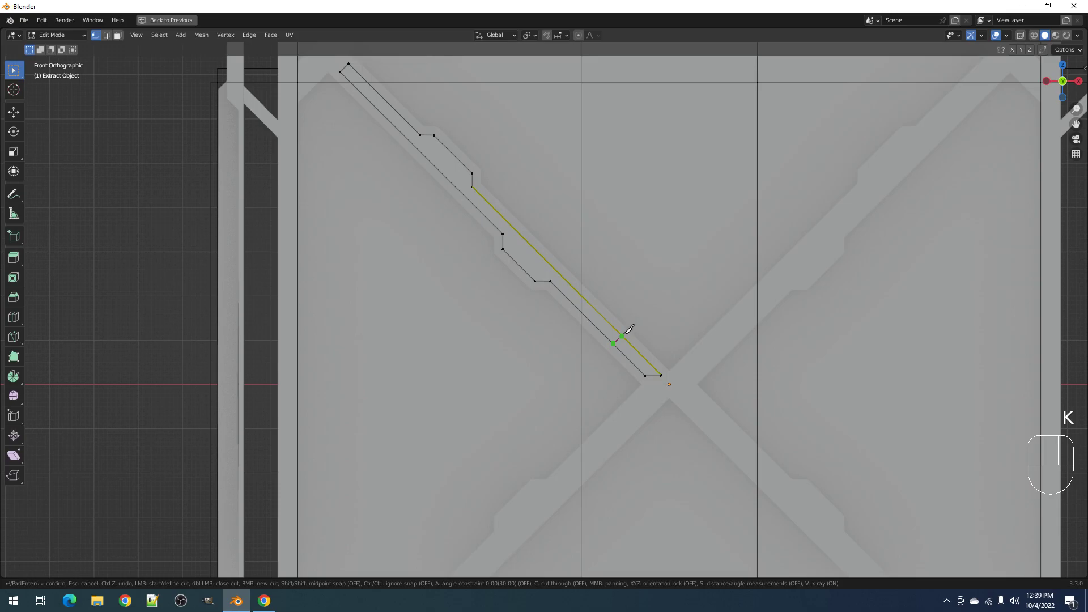
key(Return)
key(3)
click(639, 360)
key(x)
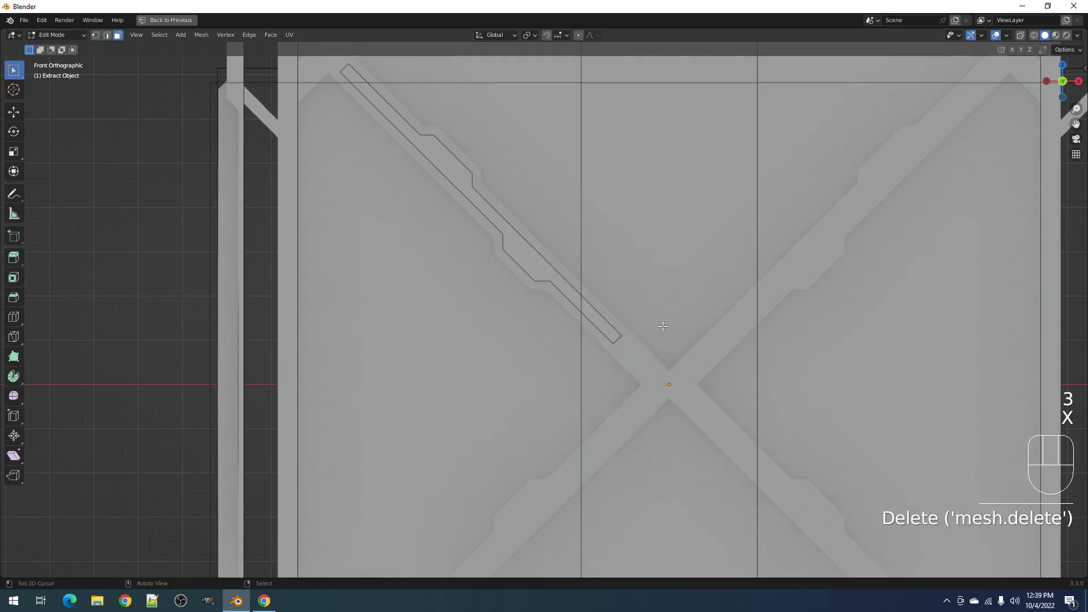
scroll(676, 287, down, 3)
scroll(676, 287, down, 1)
key(Tab)
- Leave Edit Mode and cut the extracted strip into the target cube with Boolean Object(s), using the Cut operation and Fast solver
middle_drag(625, 289, 616, 310)
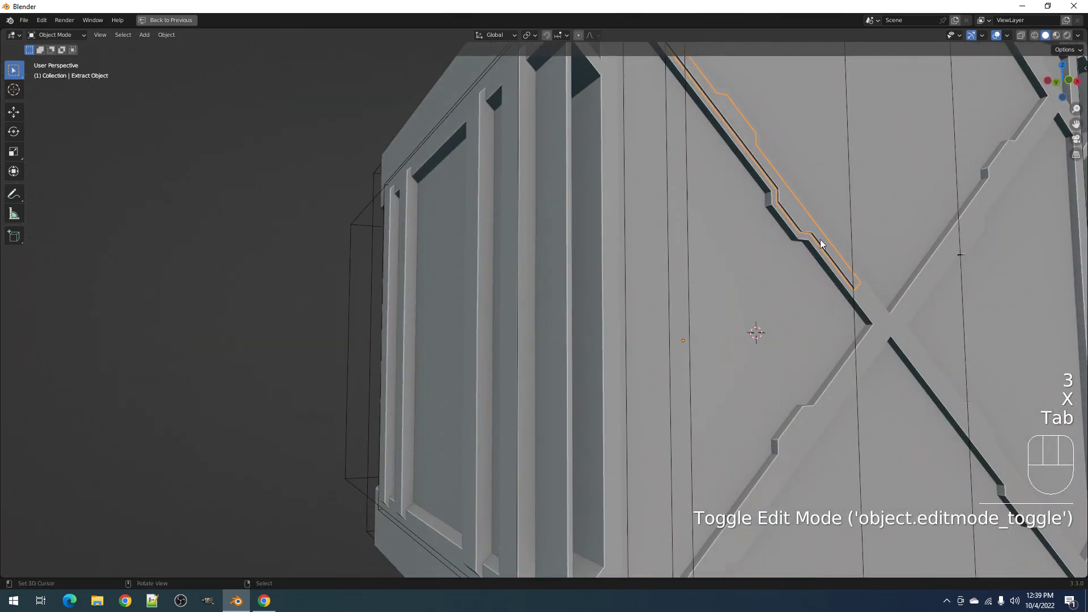
alt+middle_click(803, 225)
scroll(749, 246, up, 4)
middle_drag(626, 254, 675, 257)
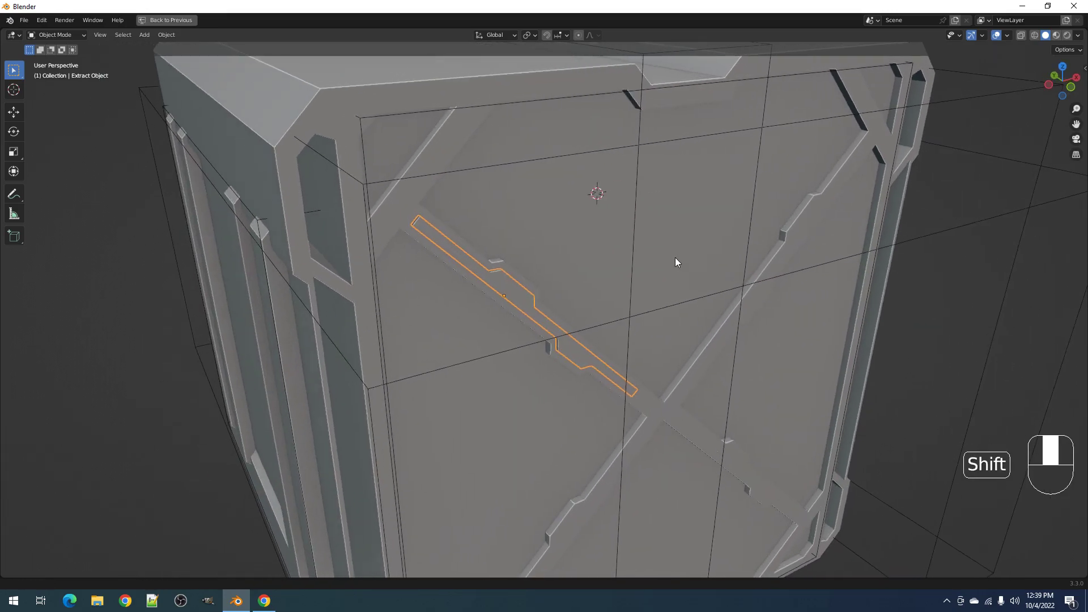
key(shift+ctrl+x)
click(555, 207)
click(561, 208)
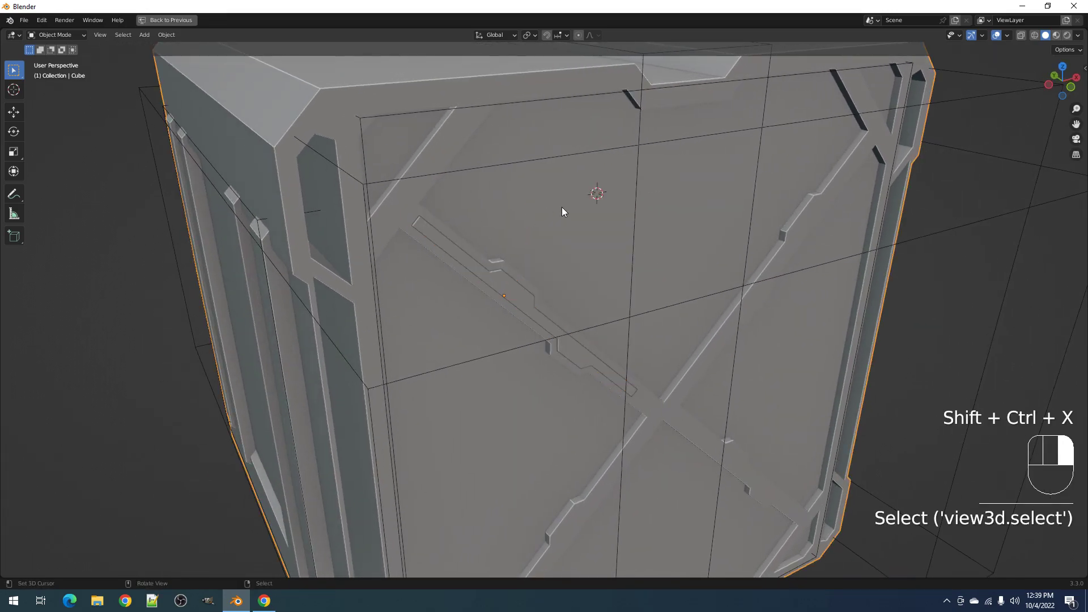
key(shift+ctrl+x)
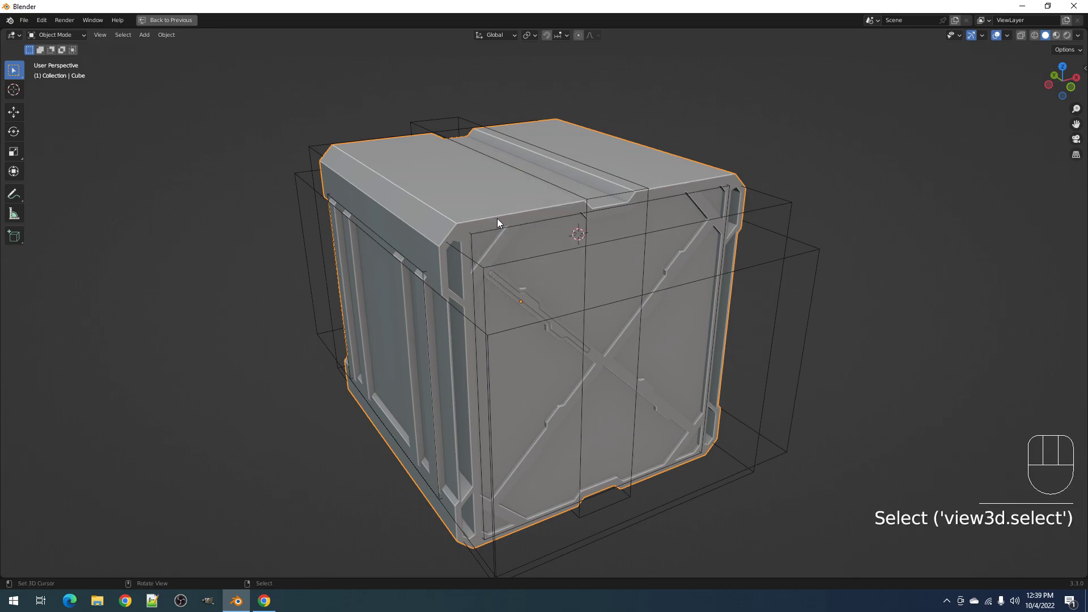
middle_drag(573, 305, 561, 285)
click(553, 311)
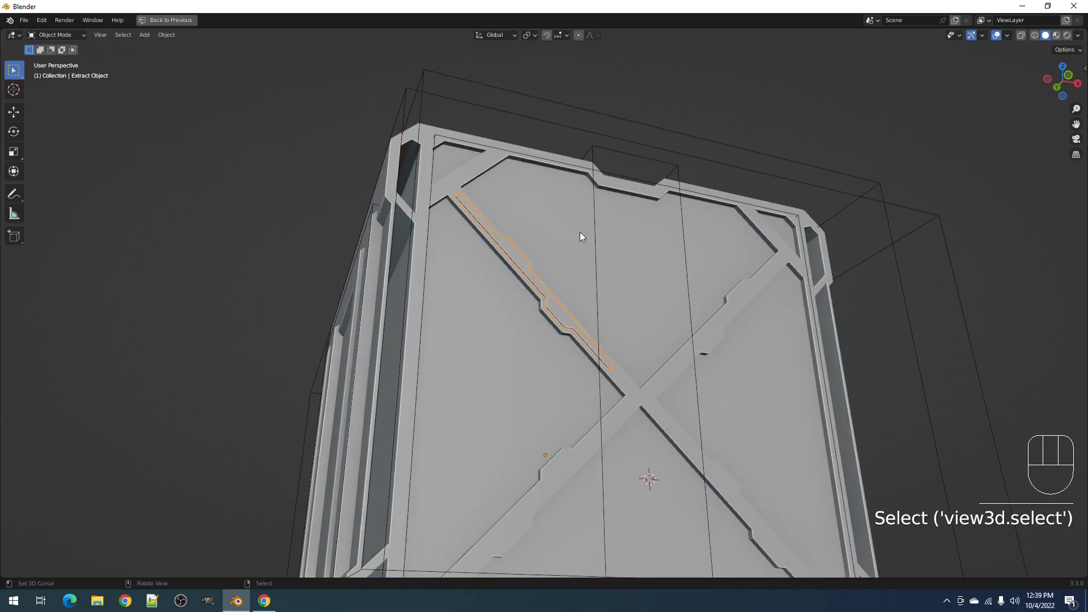
key(shift+ctrl+x)
click(576, 250)
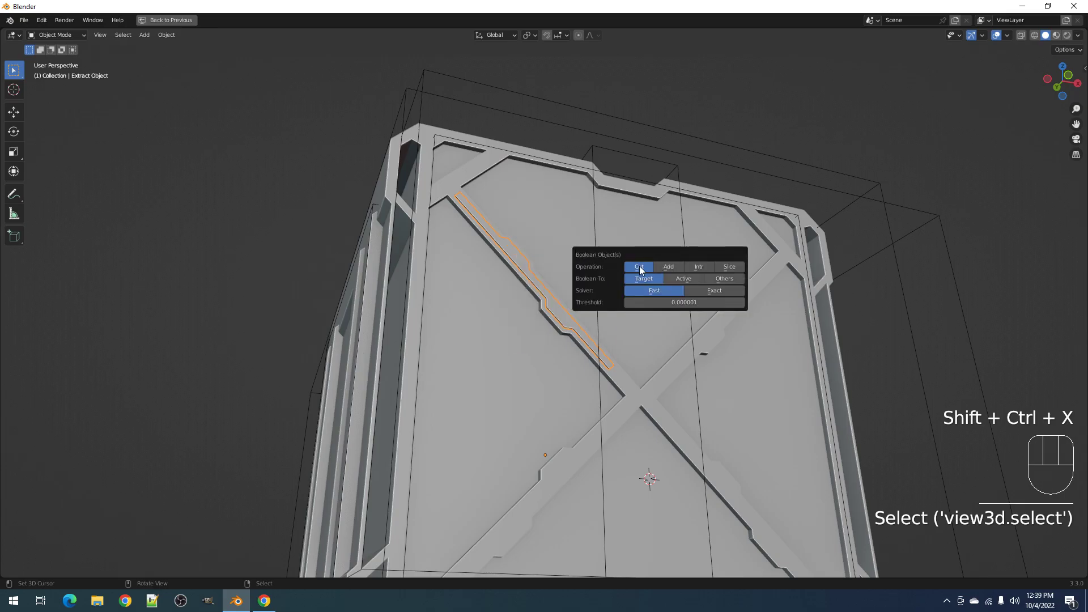
middle_drag(639, 266, 620, 277)
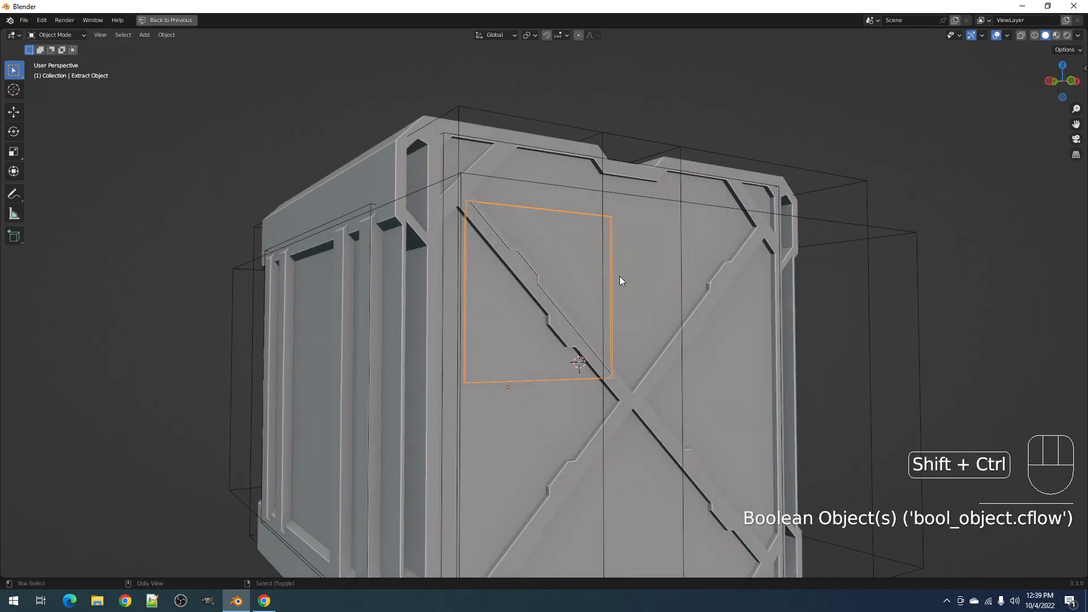
- With Draw Modifiers, mirror the strip cut across X, Y and Z and set its solidify thickness to 0.0640, then review the crate without overlays
key(shift+ctrl+x)
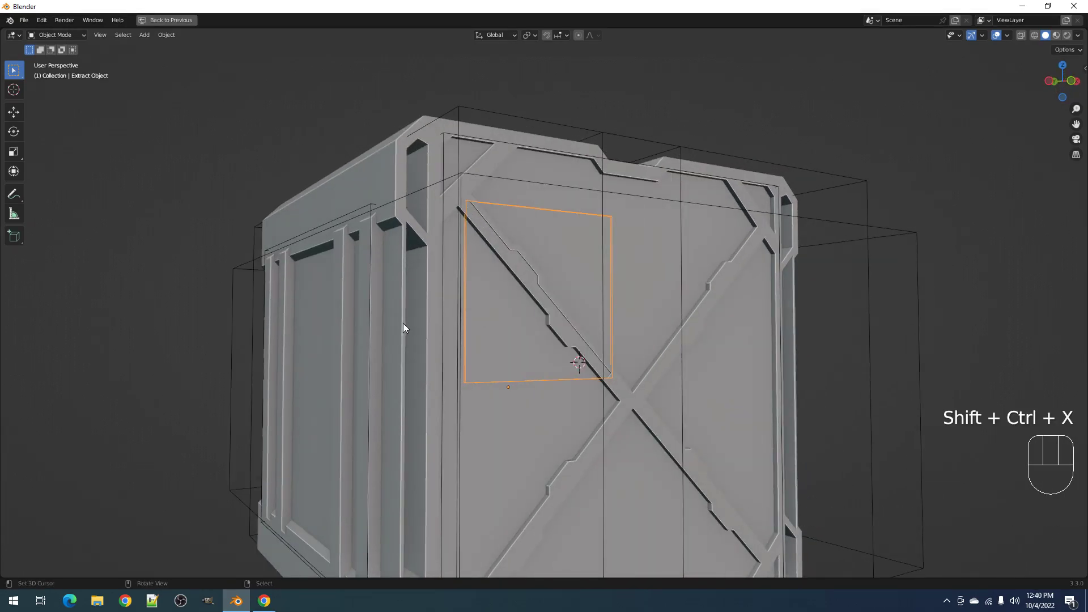
mouse_move(600, 293)
middle_down()
mouse_move(619, 255)
mouse_move(608, 239)
middle_up()
key(shift+ctrl+x)
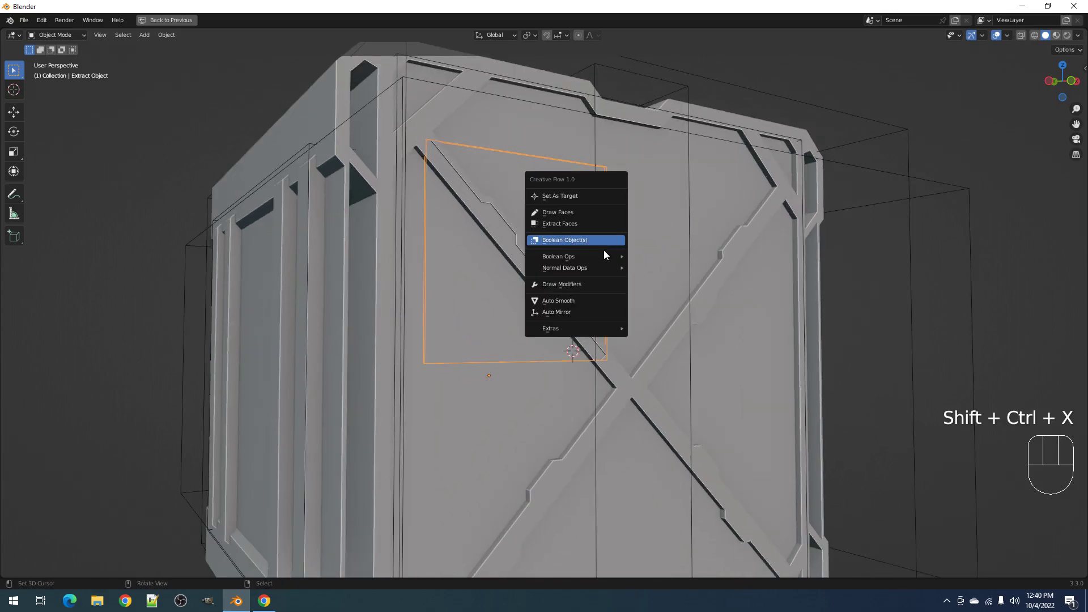
click(602, 284)
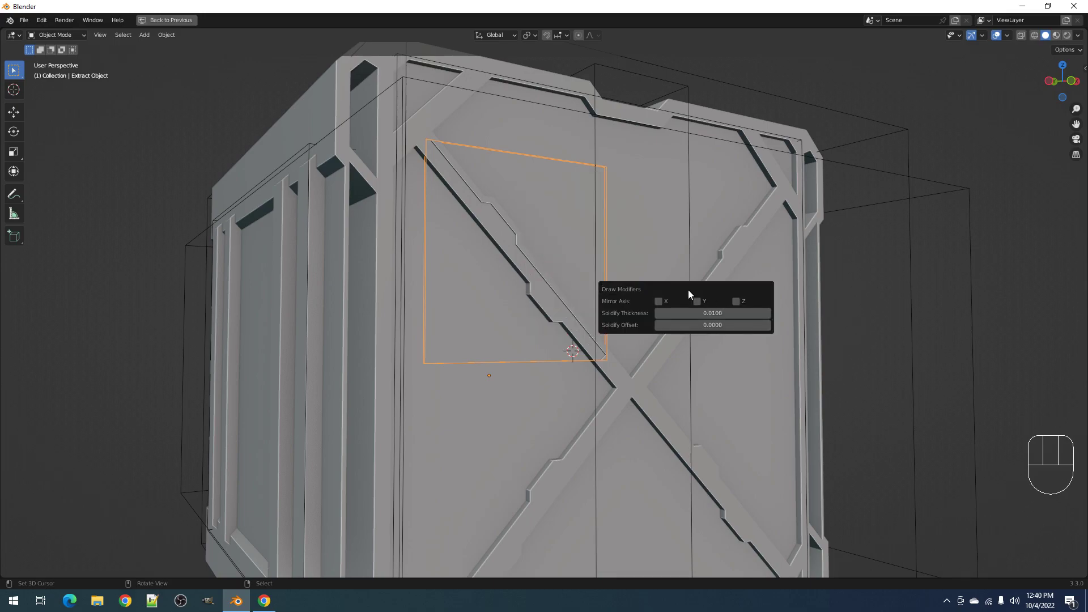
click(738, 300)
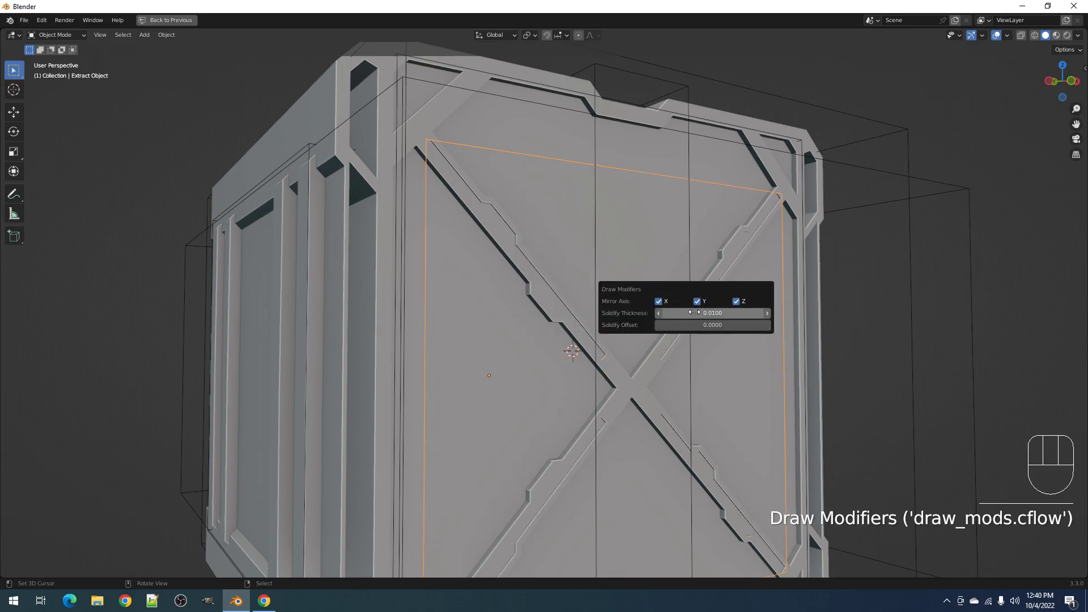
drag(712, 313, 737, 312)
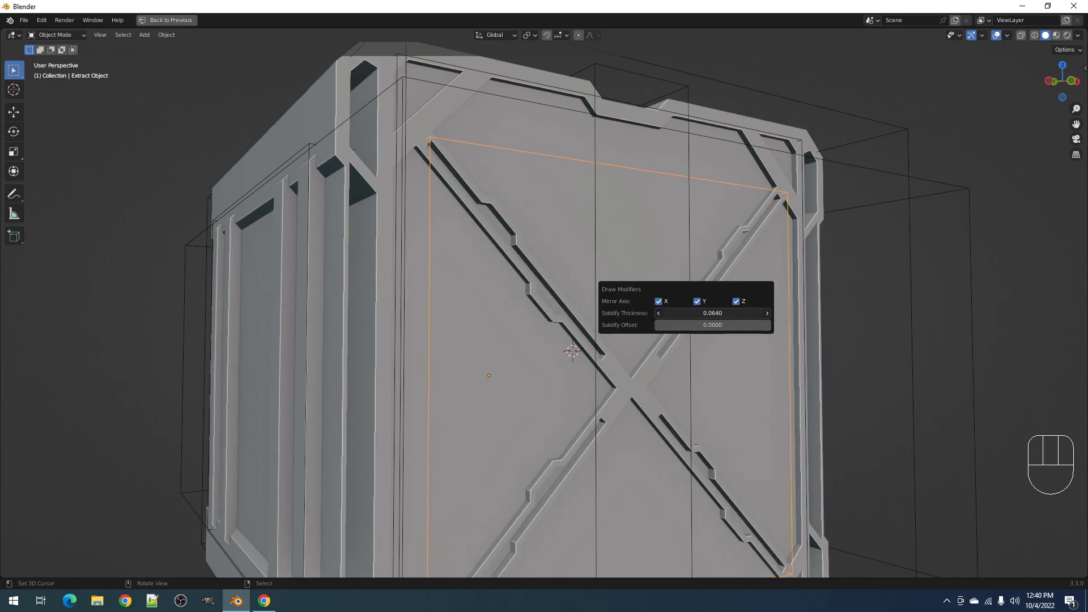
scroll(499, 322, down, 4)
middle_drag(715, 280, 664, 287)
key(shift+alt+z)
scroll(623, 293, down, 4)
mouse_move(566, 305)
middle_down()
mouse_move(607, 323)
mouse_move(506, 280)
mouse_move(595, 292)
mouse_move(586, 287)
middle_up()
scroll(599, 315, up, 3)
key(shift+alt+z)
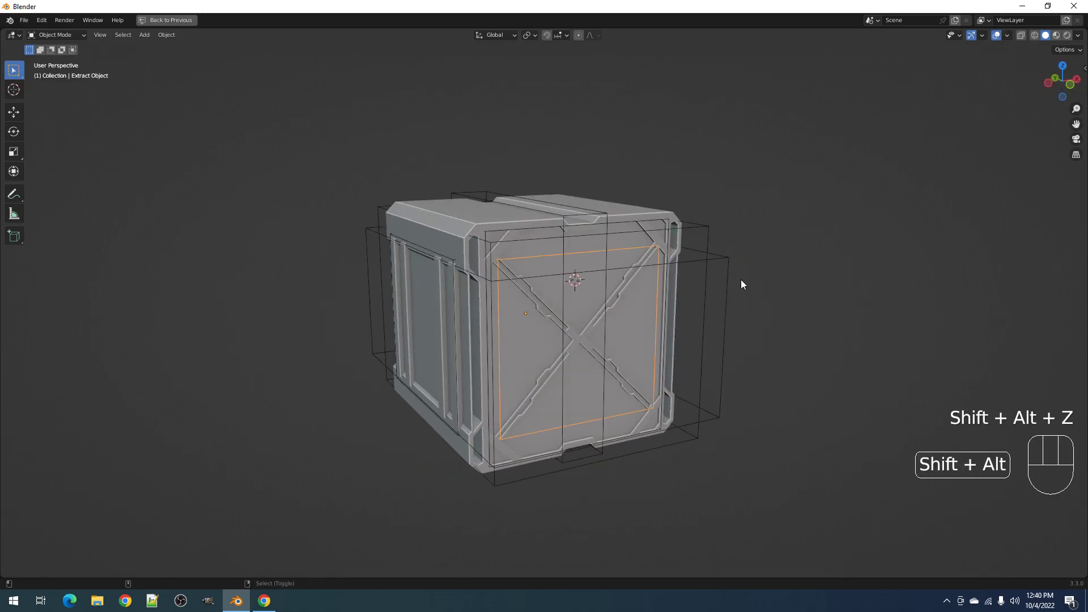
scroll(740, 281, up, 2)
- Remove the mirrored strip's boolean from the cube and delete the strip object
key(shift+ctrl+x)
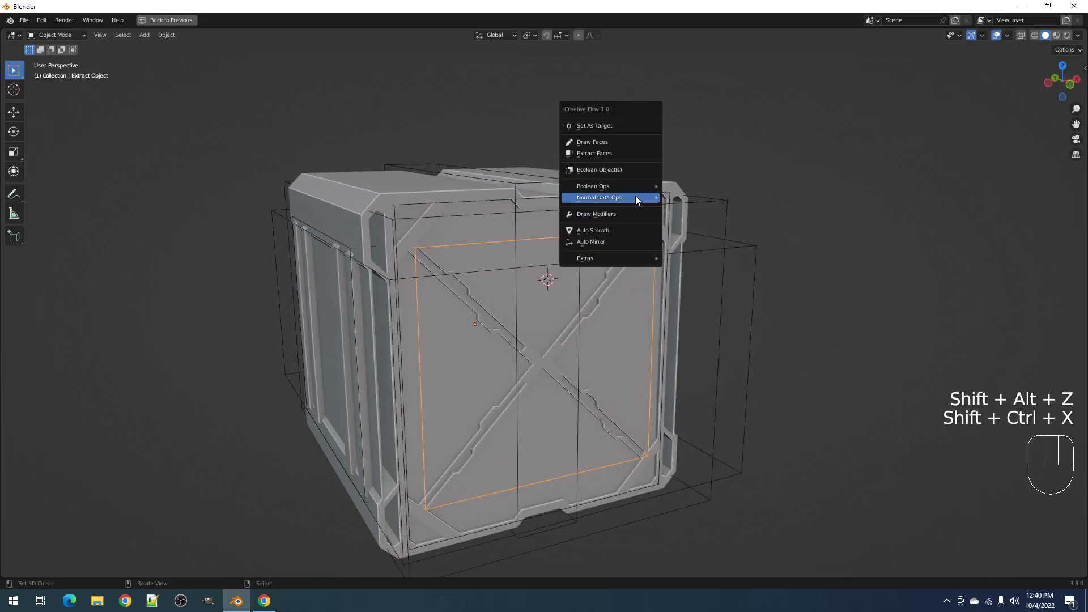
mouse_move(632, 188)
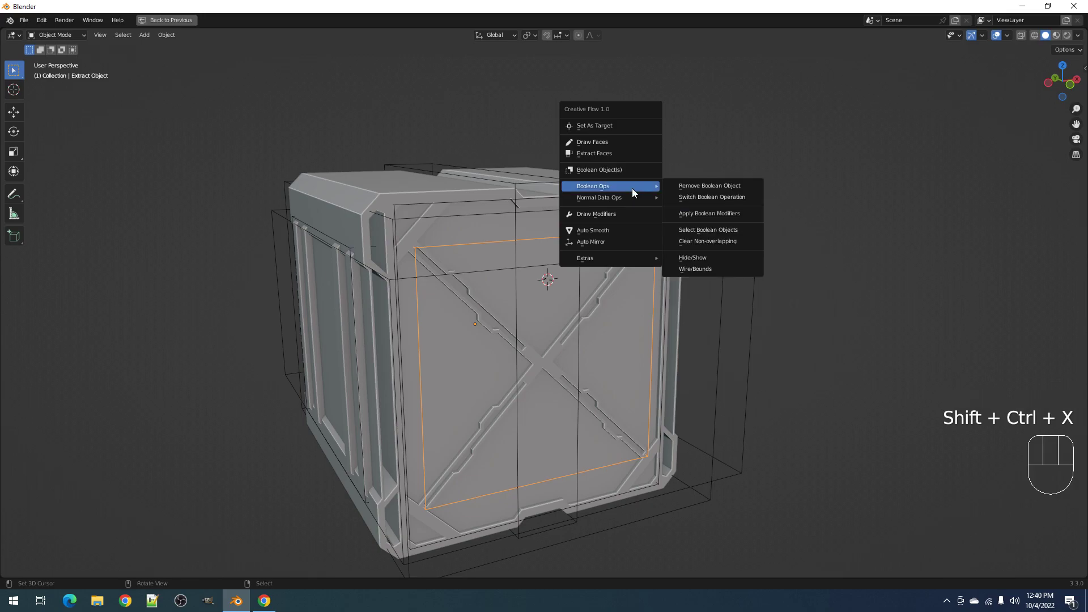
click(698, 187)
key(x)
click(678, 185)
scroll(666, 238, down, 3)
middle_drag(658, 258, 637, 250)
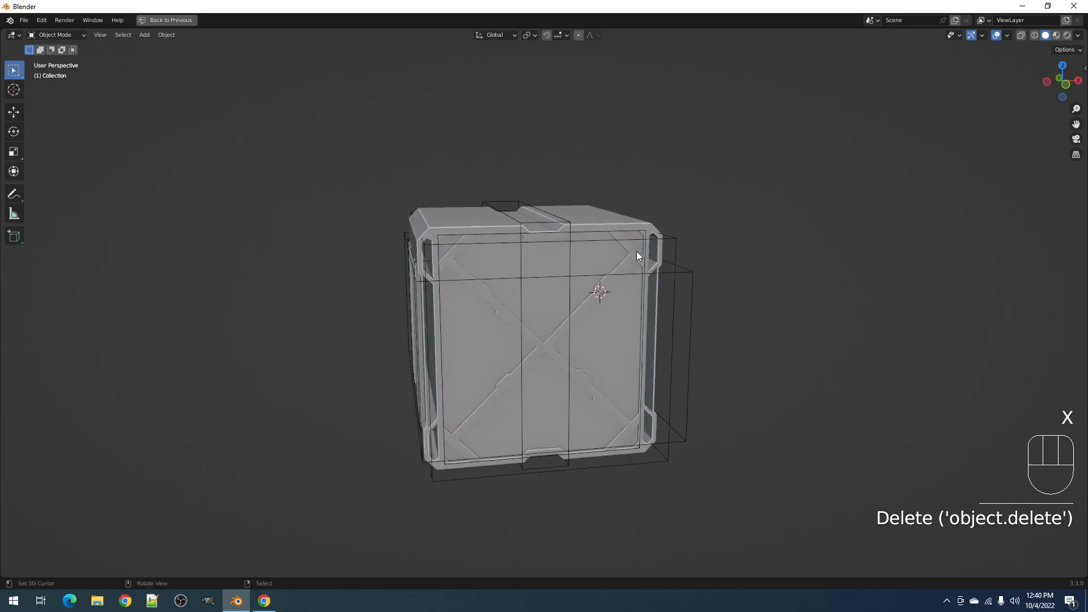
- Remove the boolean of the large drawn panel cutter on the crate's front and delete the cutter
click(636, 232)
key(ctrl+shift+x)
mouse_move(716, 220)
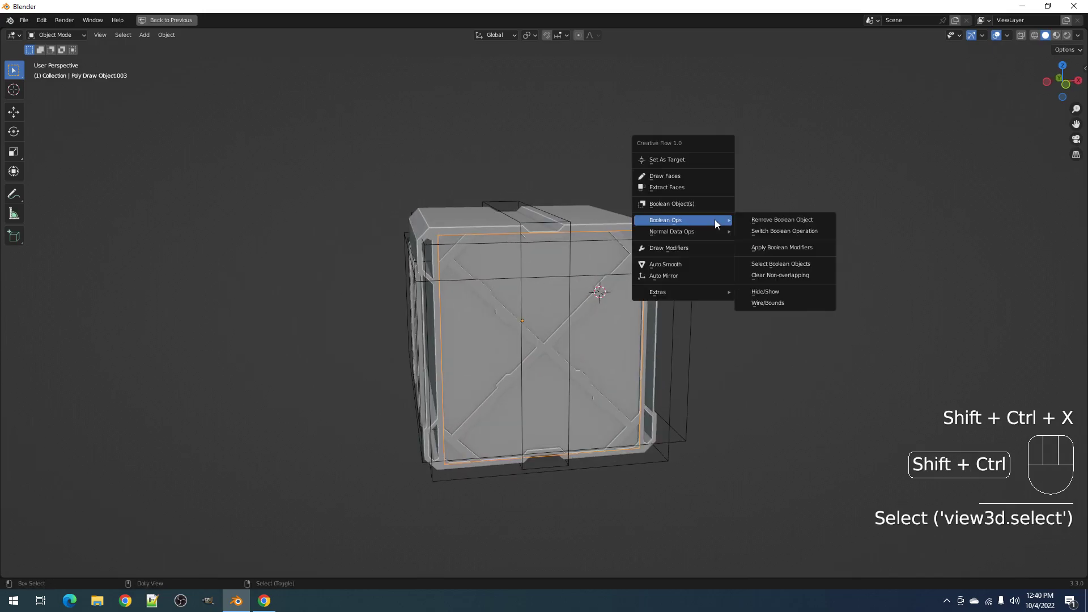
click(765, 220)
key(x)
click(767, 218)
- In front view, draw a polygonal face mirrored on X and Z, following the crate's inner frame with chamfered corners and centre notches
key(shift+alt+z)
alt+shift+middle_drag(655, 271, 647, 259)
middle_drag(466, 278, 510, 309)
click(545, 284)
mouse_move(587, 304)
middle_down()
mouse_move(550, 273)
mouse_move(581, 291)
mouse_move(556, 285)
middle_up()
scroll(556, 285, up, 3)
key(ctrl+shift+x)
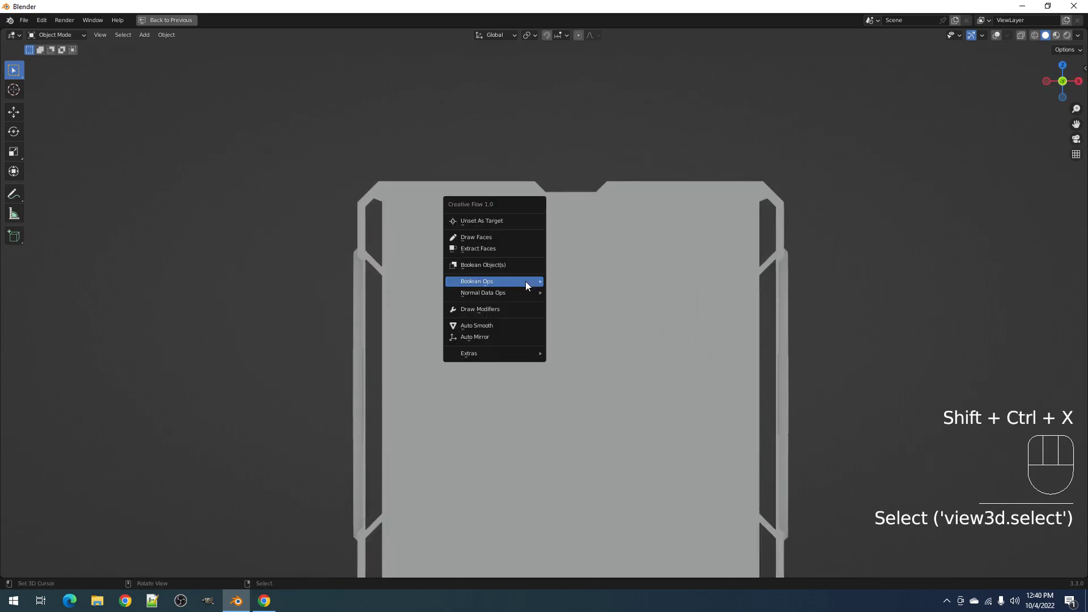
click(492, 237)
scroll(439, 376, down, 2)
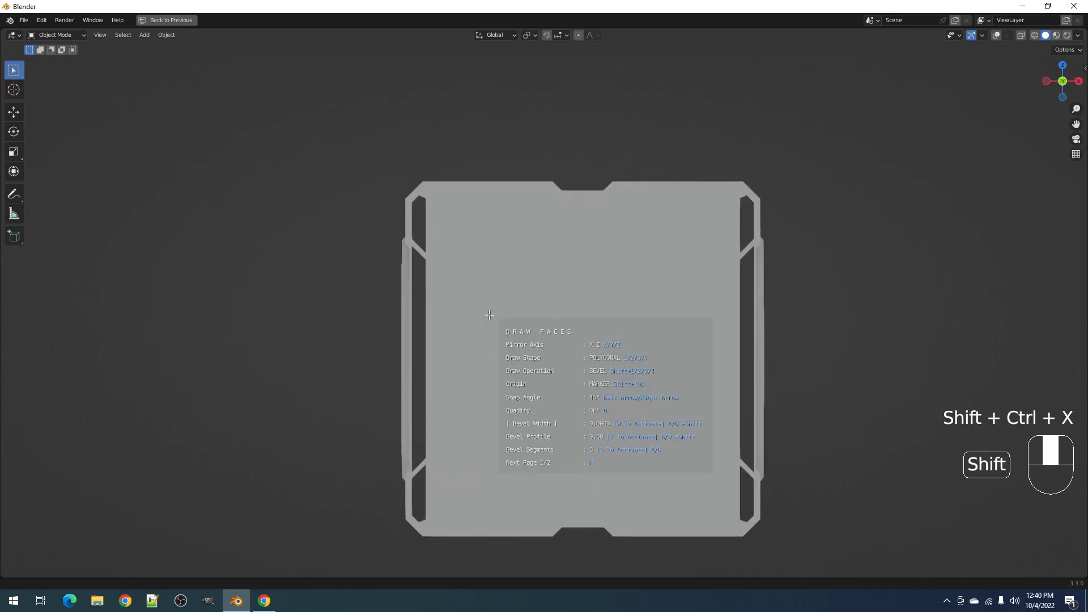
click(434, 387)
click(434, 213)
click(552, 190)
click(559, 202)
click(587, 203)
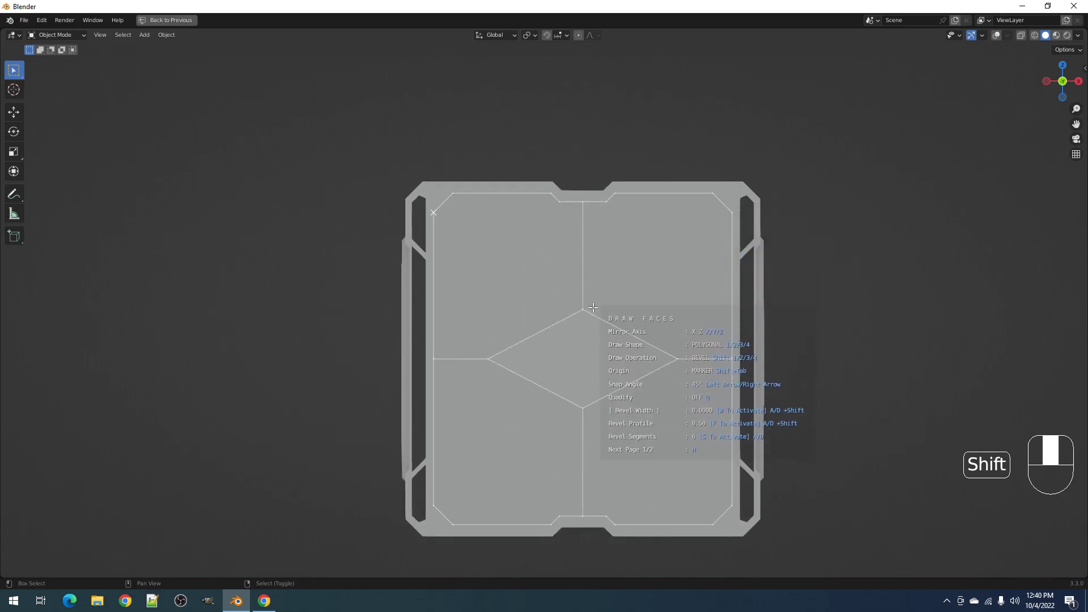
shift+click(589, 358)
key(space)
- Mirror the panel cut on Y as well, reduce its Difference solidify thickness to about -0.6852 and confirm the recesses
middle_drag(594, 352, 670, 304)
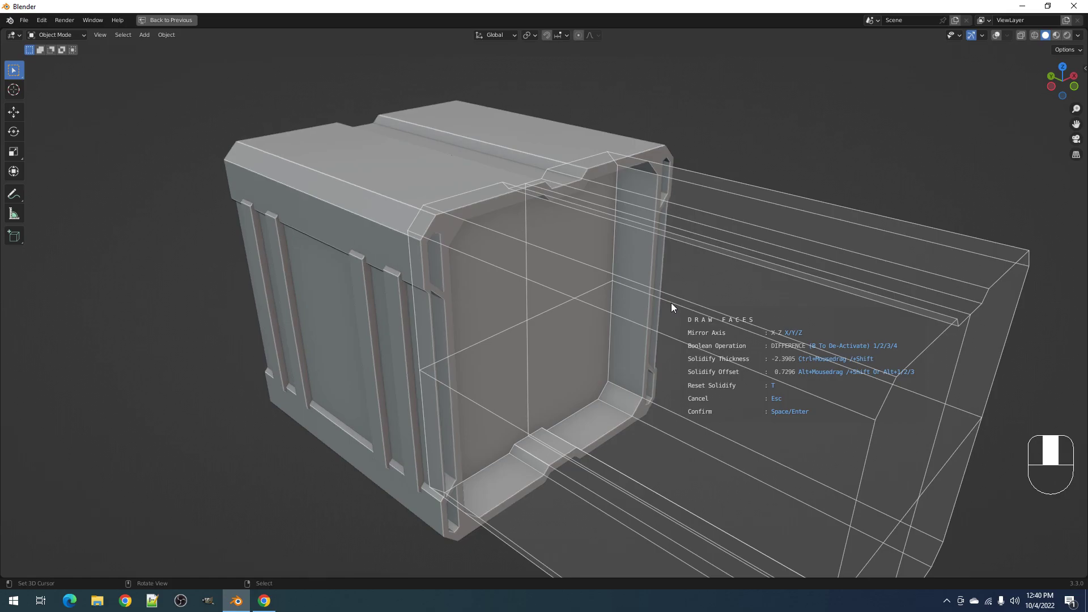
key(x)
key(y)
key(x)
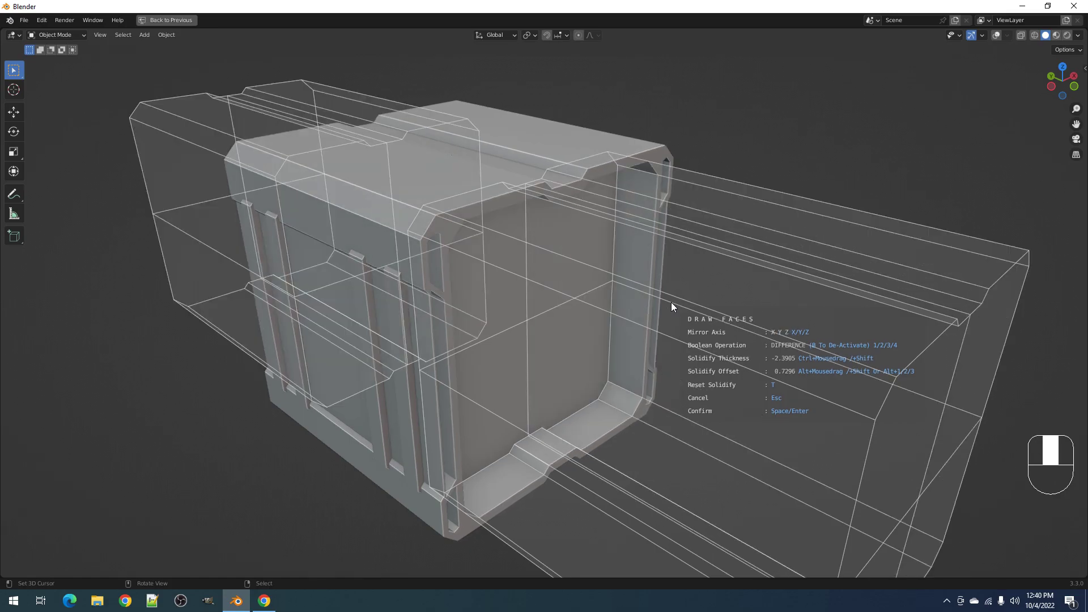
key(ctrl)
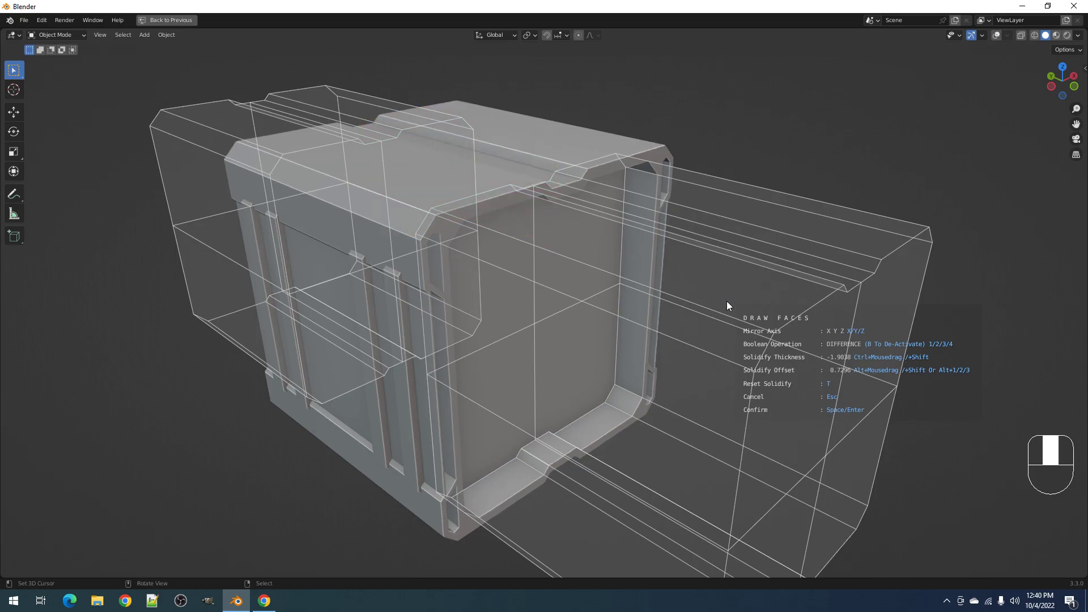
middle_drag(754, 300, 802, 360)
key(ctrl)
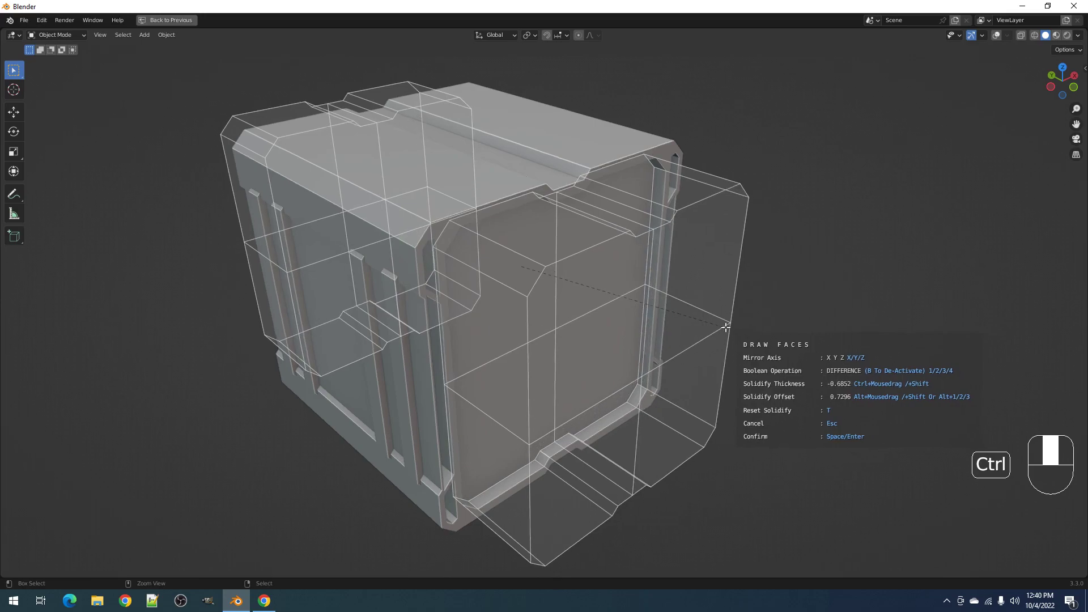
key(space)
middle_drag(742, 332, 680, 293)
scroll(635, 294, down, 2)
mouse_move(549, 293)
middle_down()
mouse_move(613, 322)
mouse_move(603, 336)
mouse_move(610, 298)
mouse_move(592, 327)
mouse_move(578, 307)
mouse_move(592, 345)
mouse_move(577, 363)
mouse_move(542, 340)
mouse_move(552, 299)
mouse_move(563, 326)
middle_up()
- In front view, draw a small trapezoidal face straddling the crate's upper edge beside the notch, mirrored on X, Y and Z
key(Tab)
key(shift+alt+z)
key(Tab)
key(shift+alt+z)
scroll(600, 308, up, 1)
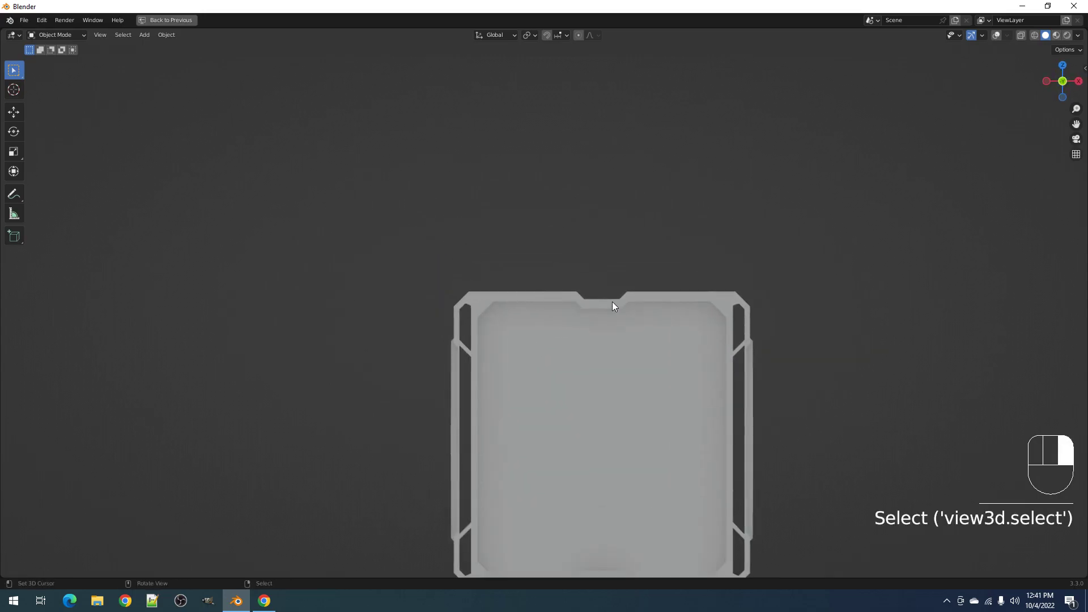
mouse_move(615, 286)
middle_down()
mouse_move(617, 387)
mouse_move(601, 314)
middle_up()
key(ctrl+shift+x)
click(586, 314)
mouse_move(519, 334)
middle_down()
mouse_move(515, 308)
mouse_move(519, 340)
mouse_move(505, 354)
mouse_move(519, 284)
mouse_move(576, 291)
mouse_move(592, 309)
middle_up()
scroll(619, 327, up, 2)
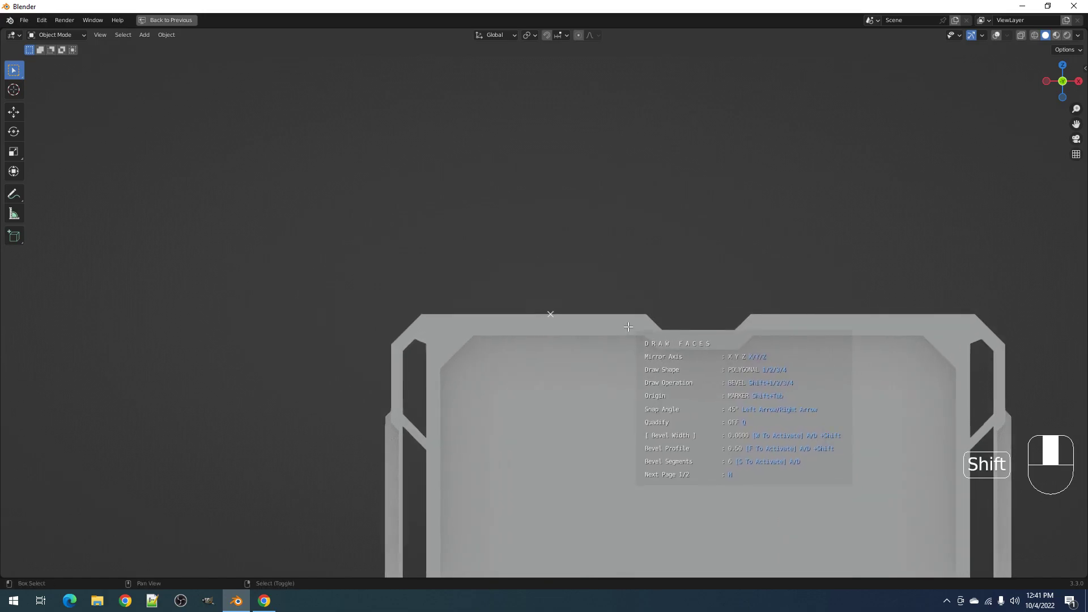
shift+click(595, 289)
shift+click(501, 291)
alt+shift+click(467, 327)
key(space)
- Thicken the trapezoids into short blocks and join them to the crate with the Union operation
middle_drag(468, 327, 700, 340)
key(ctrl)
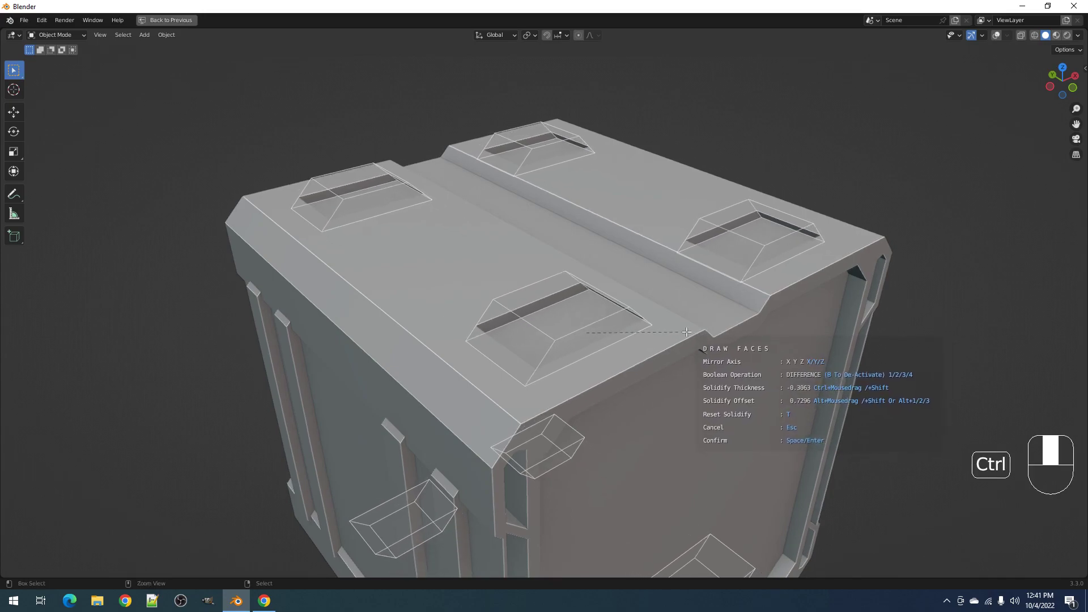
key(ctrl)
key(space)
- In front view, draw a smaller trapezoid inside the raised block, extending slightly below the crate's upper edge
alt+middle_drag(706, 346, 664, 319)
click(646, 327)
scroll(623, 315, up, 4)
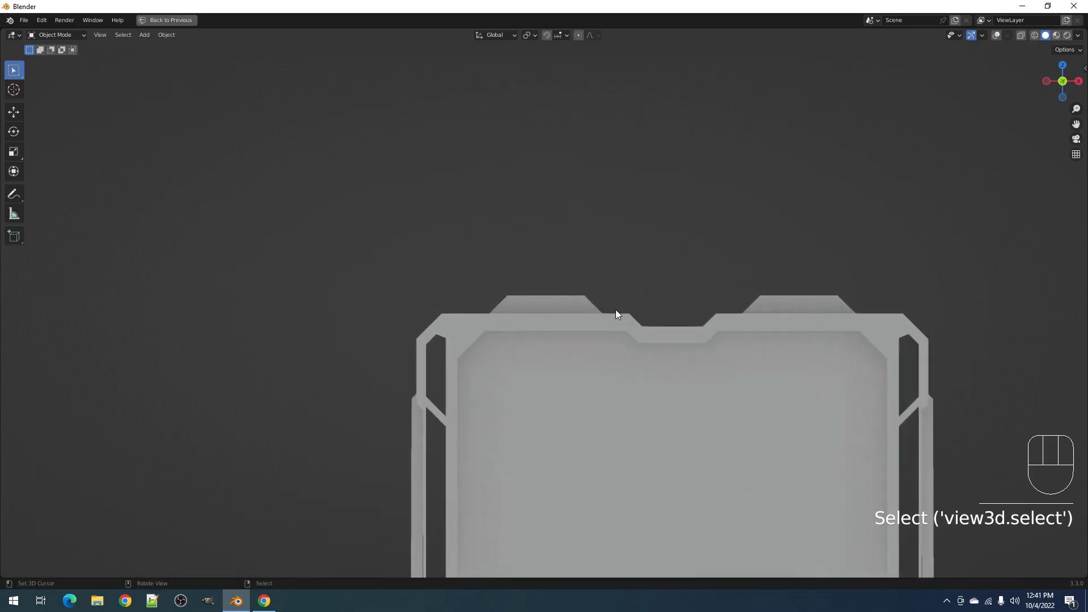
key(shift+ctrl+x)
click(577, 309)
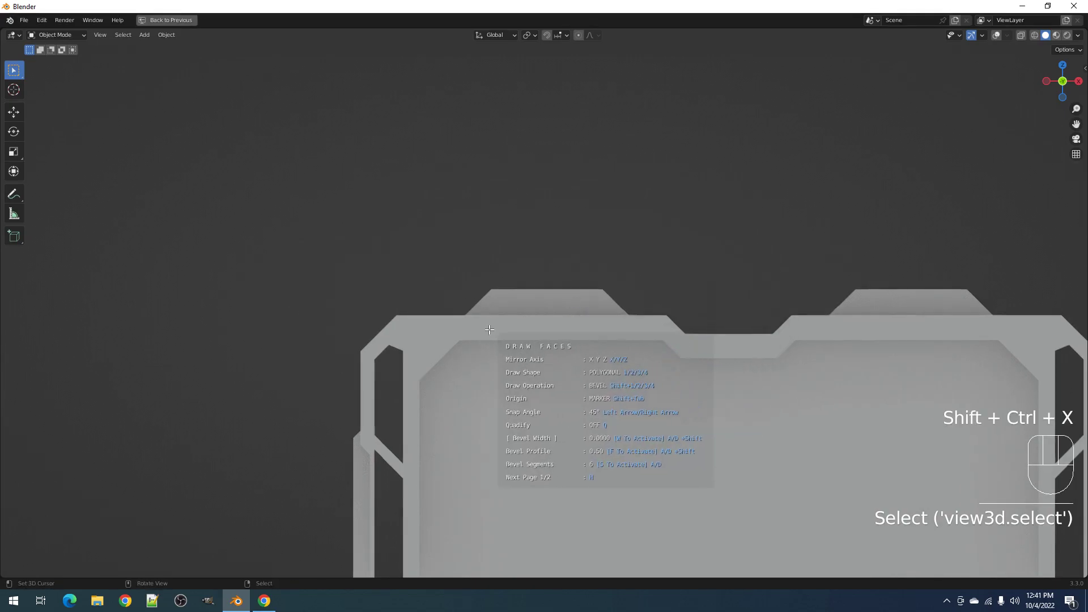
key(shift)
click(500, 303)
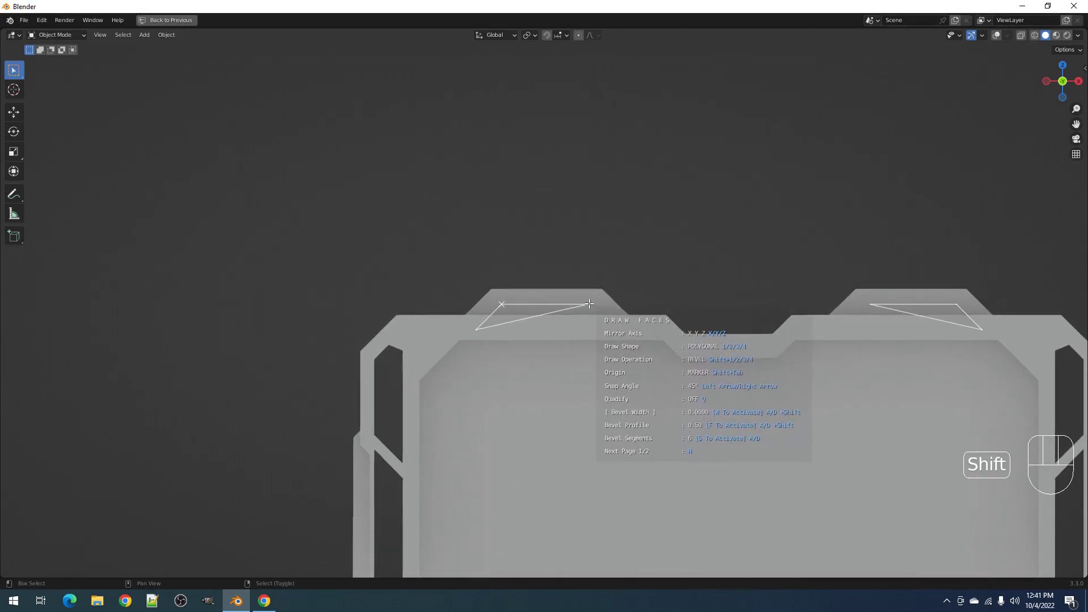
shift+click(618, 331)
key(space)
- Cut the smaller trapezoid through both blocks with Difference, resetting solidify, disabling Y mirroring, and using thickness about -2.4559 and offset about -0.3637
middle_drag(616, 329, 671, 381)
key(ctrl)
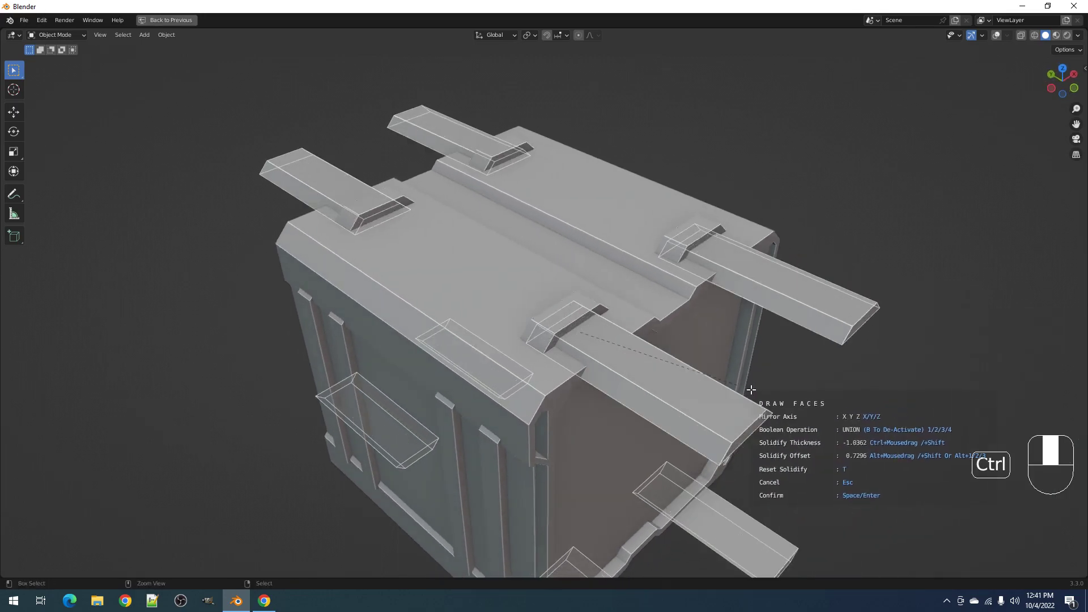
key(2)
key(t)
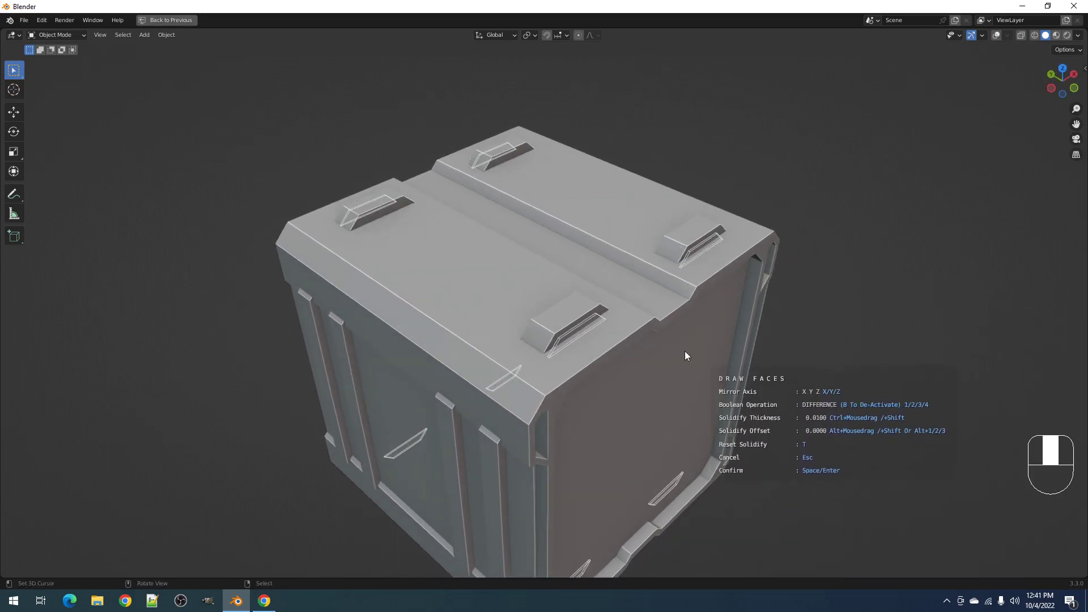
key(ctrl)
key(ctrl)
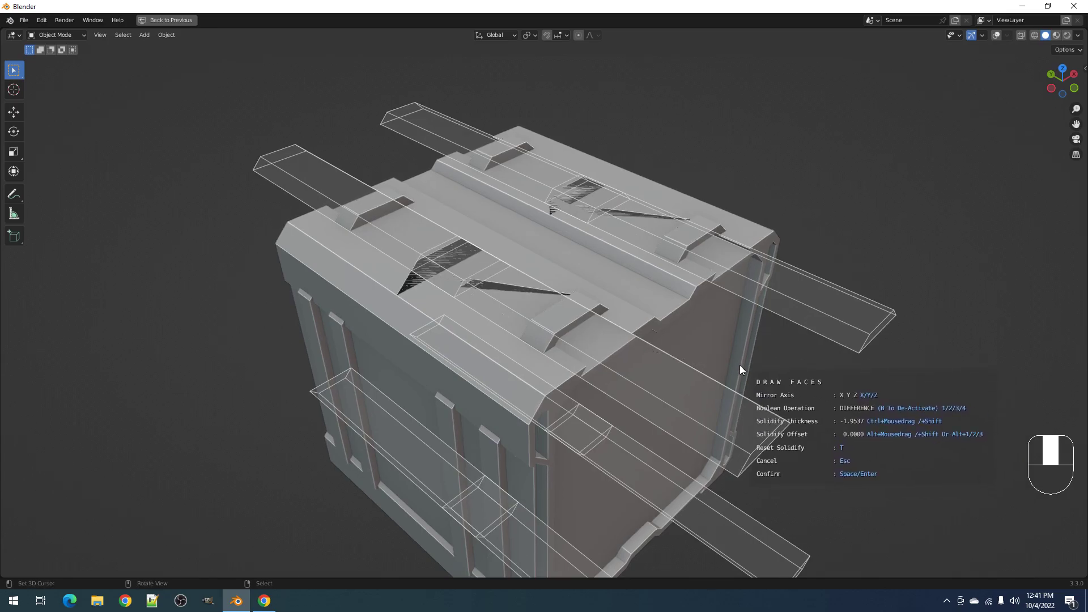
key(y)
key(alt)
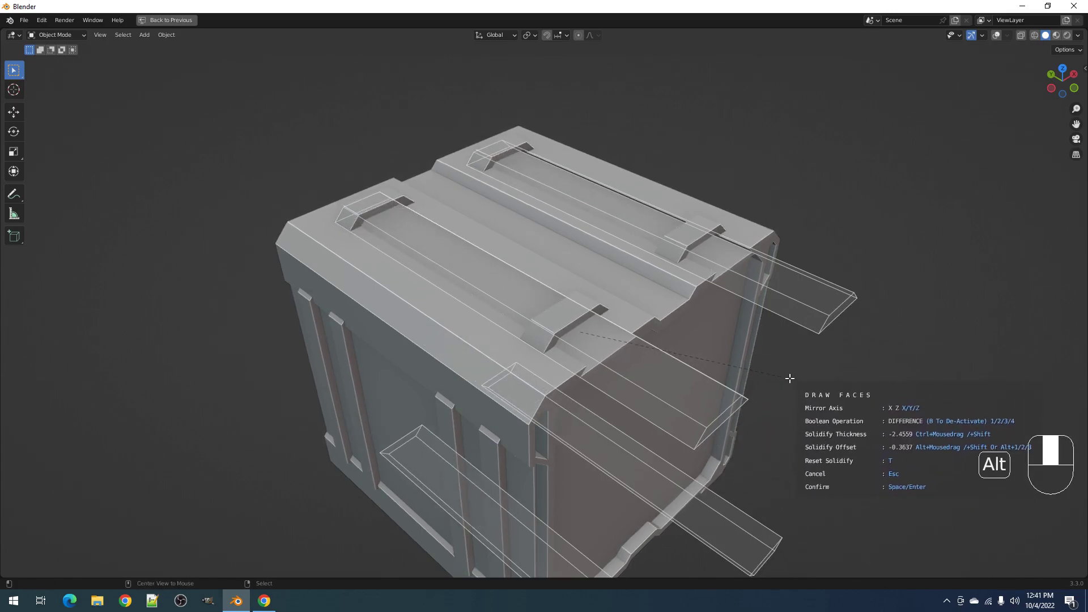
key(space)
- In front view, vertex-bevel the lower corners of the trapezoidal cutter inside the raised blocks by about 0.06 m
mouse_move(811, 375)
middle_down()
mouse_move(660, 298)
mouse_move(631, 338)
mouse_move(611, 302)
middle_up()
scroll(661, 298, down, 4)
key(Tab)
scroll(611, 303, up, 4)
key(shift+alt+z)
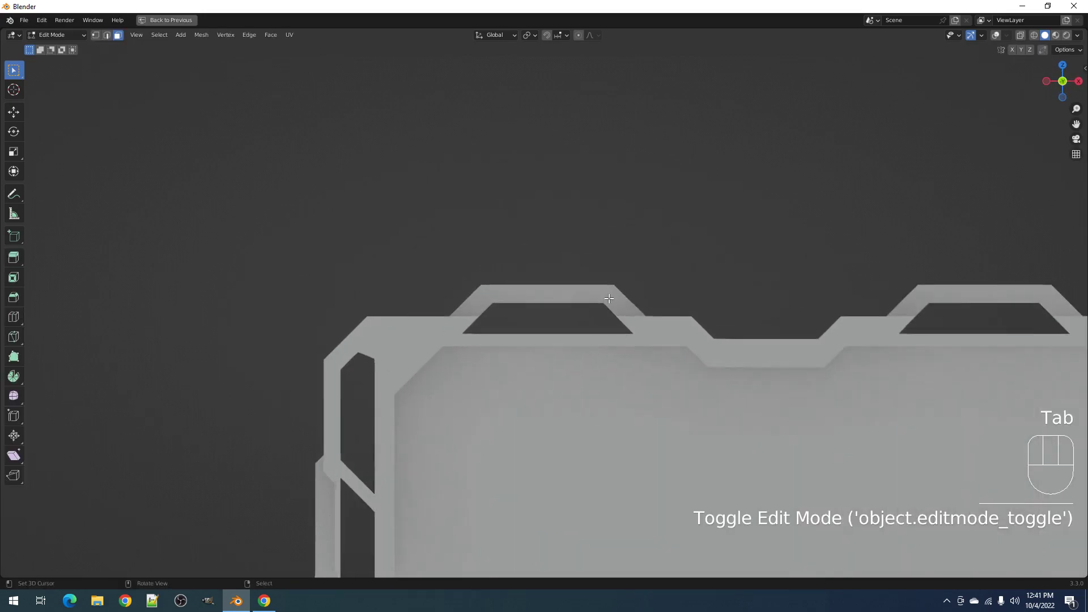
key(1)
right_click(465, 334)
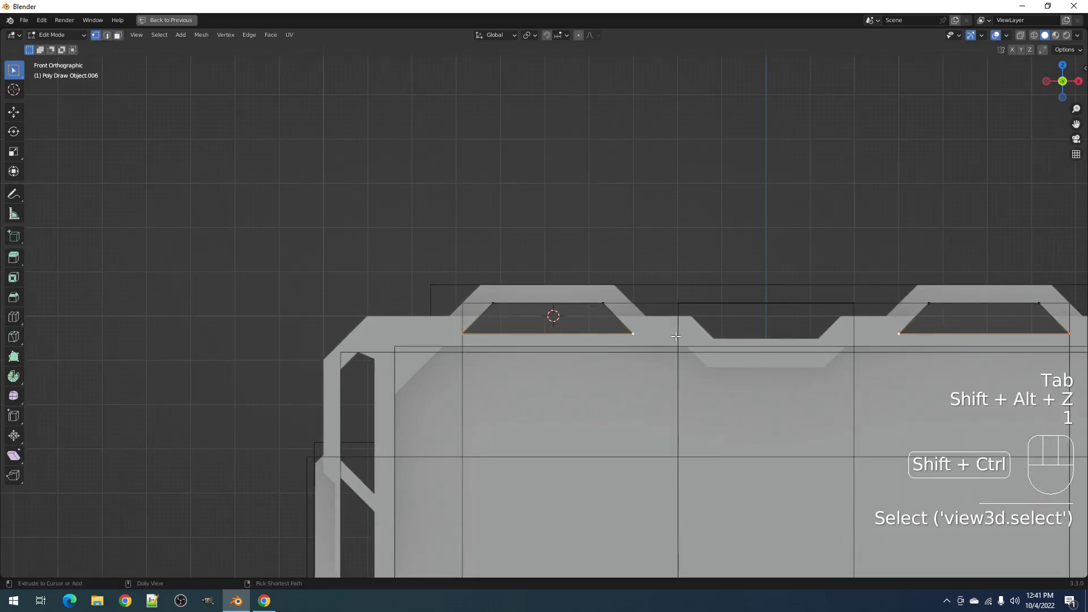
key(shift+ctrl+b)
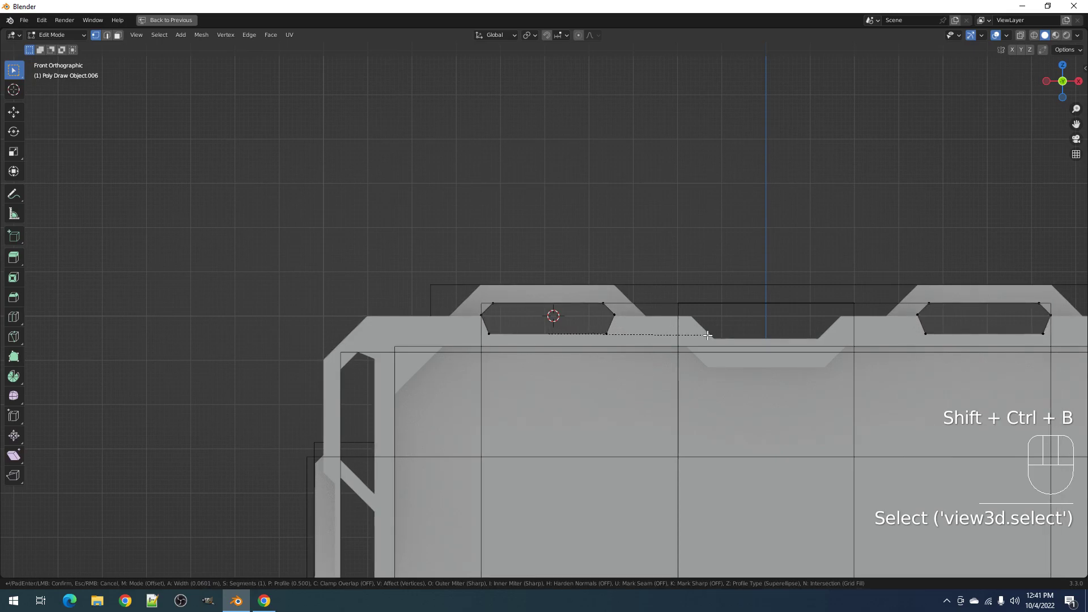
click(706, 335)
middle_drag(706, 335, 585, 408)
key(Tab)
key(shift+alt+z)
- Select the crate and, in front view, draw a small face just below the central notch with Draw Faces, mirrored on X and Z
scroll(688, 338, down, 8)
scroll(590, 342, up, 3)
key(shift+alt+z)
scroll(644, 328, up, 2)
scroll(585, 408, up, 3)
key(alt+a)
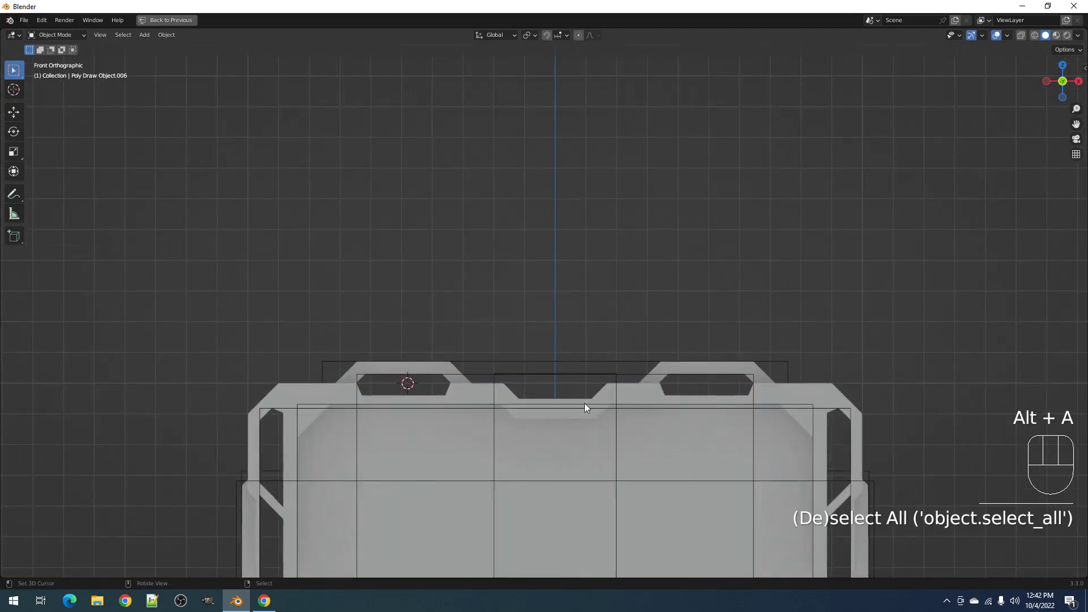
shift+click(610, 425)
scroll(610, 425, up, 3)
key(shift+ctrl+x)
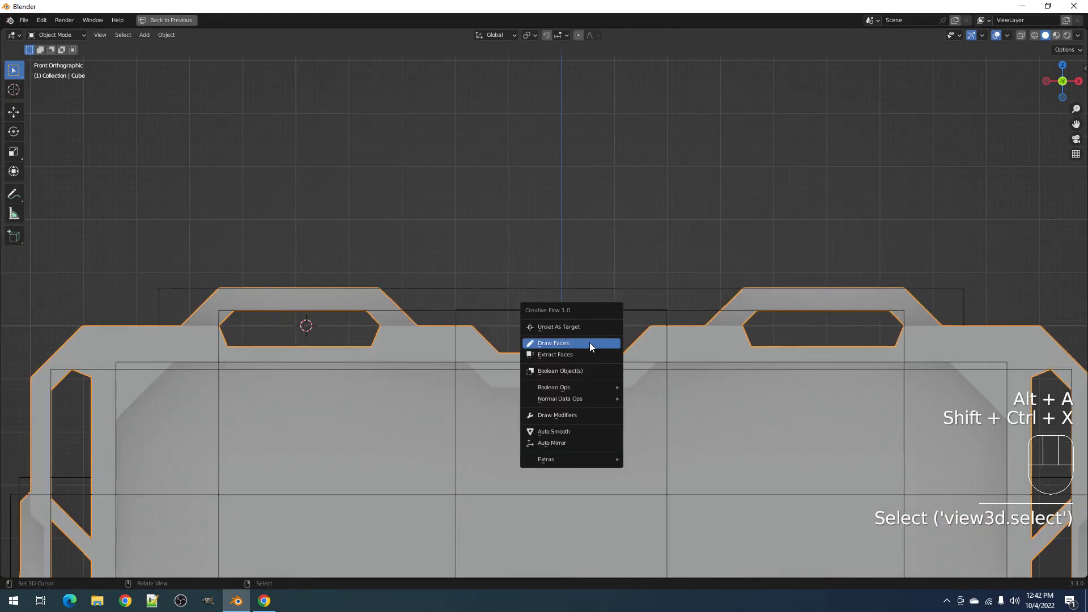
click(589, 343)
scroll(589, 343, up, 1)
shift+middle_drag(589, 343, 571, 311)
click(571, 312)
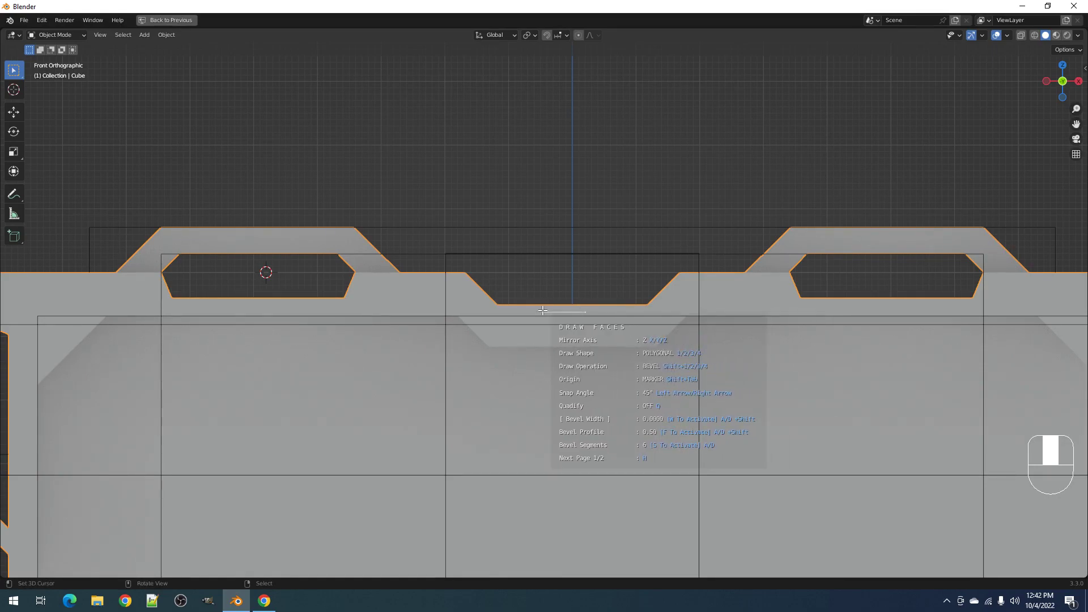
shift+click(542, 311)
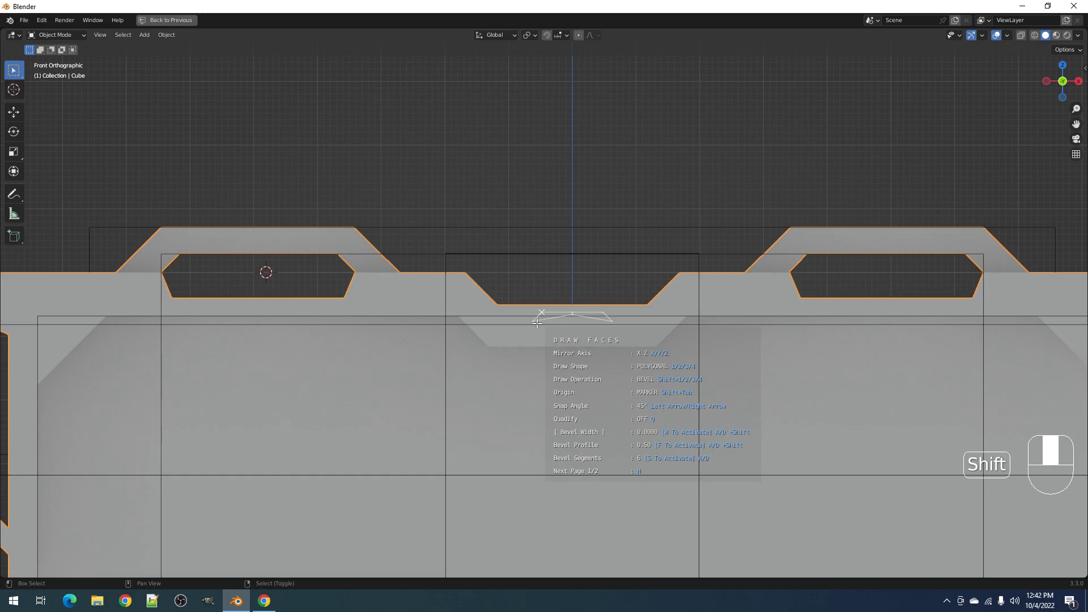
shift+click(537, 322)
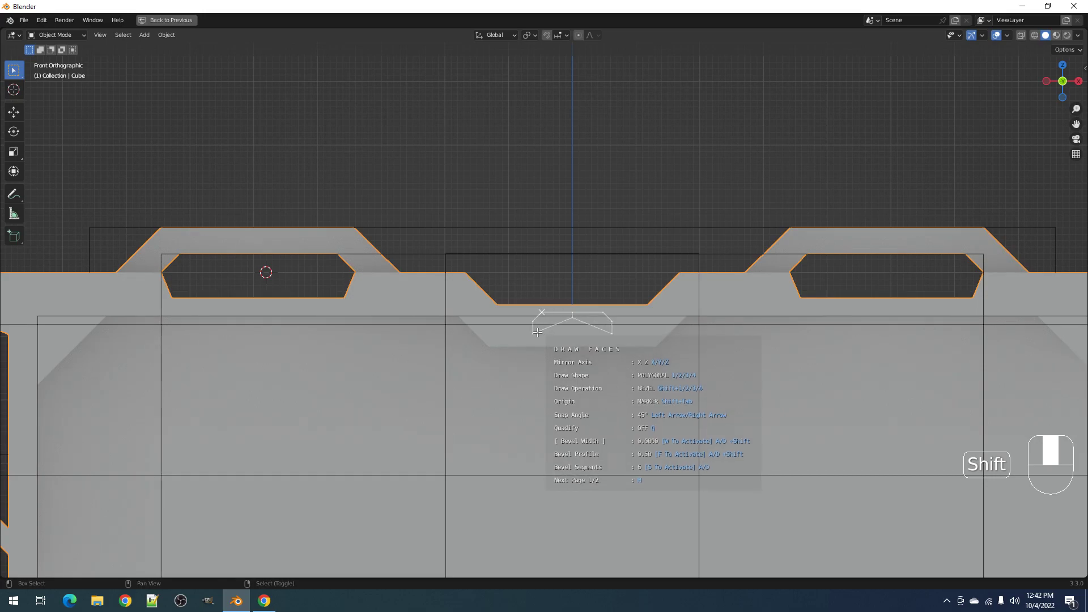
key(ctrl+z)
key(ctrl+z)
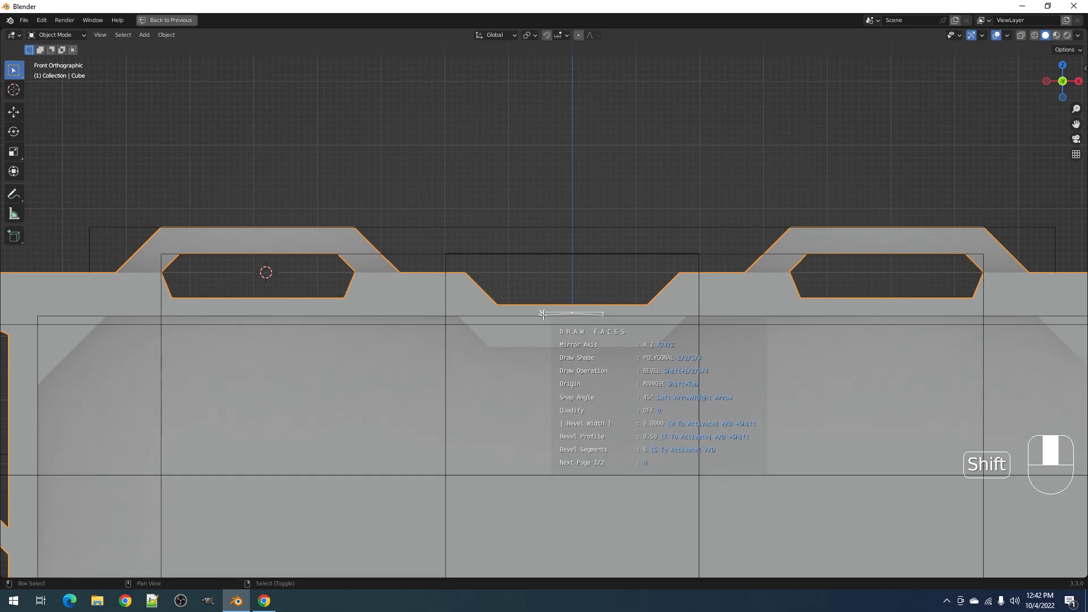
click(576, 308)
click(549, 336)
shift+click(579, 336)
key(space)
- Turn the small face into a boolean detail on the crate, resetting solidify, toggling Y mirroring and adjusting its thickness
scroll(603, 335, down, 3)
mouse_move(604, 334)
middle_down()
mouse_move(632, 371)
mouse_move(634, 359)
middle_up()
key(t)
key(ctrl)
key(y)
mouse_move(663, 358)
middle_down()
mouse_move(642, 331)
mouse_move(649, 355)
mouse_move(647, 338)
middle_up()
scroll(642, 330, up, 2)
key(ctrl+shift)
key(space)
scroll(687, 327, down, 4)
- Compare the detailed crate with its base mesh in Edit Mode, with the viewport overlays shown
key(shift+alt+z)
scroll(624, 331, down, 2)
middle_drag(565, 327, 615, 340)
scroll(617, 332, up, 4)
key(Tab)
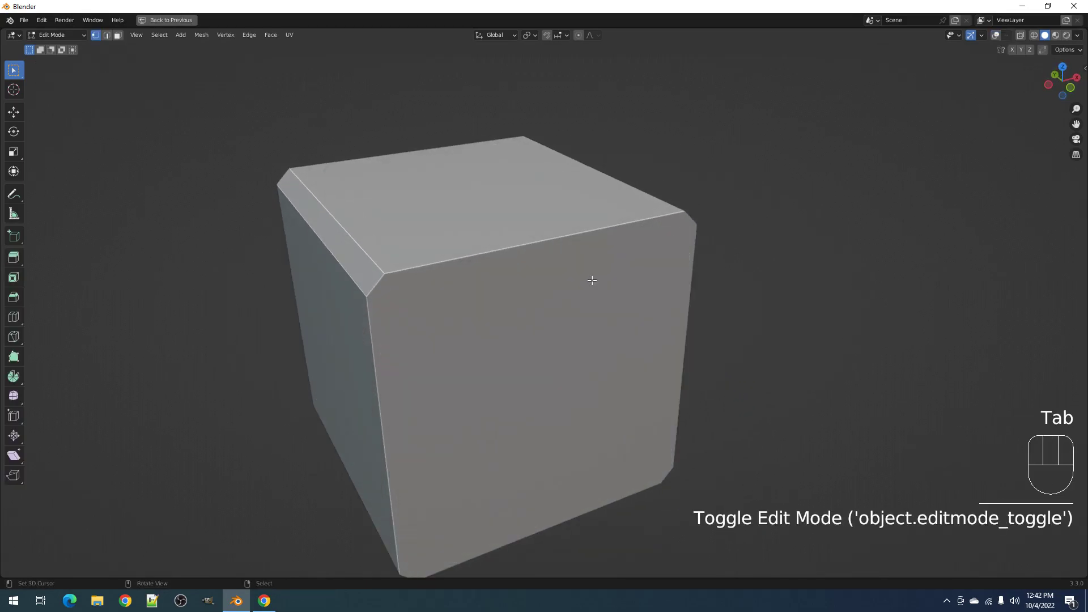
key(shift+alt+z)
mouse_move(590, 274)
shift+middle_down()
mouse_move(733, 263)
mouse_move(584, 278)
shift+middle_up()
key(Tab)
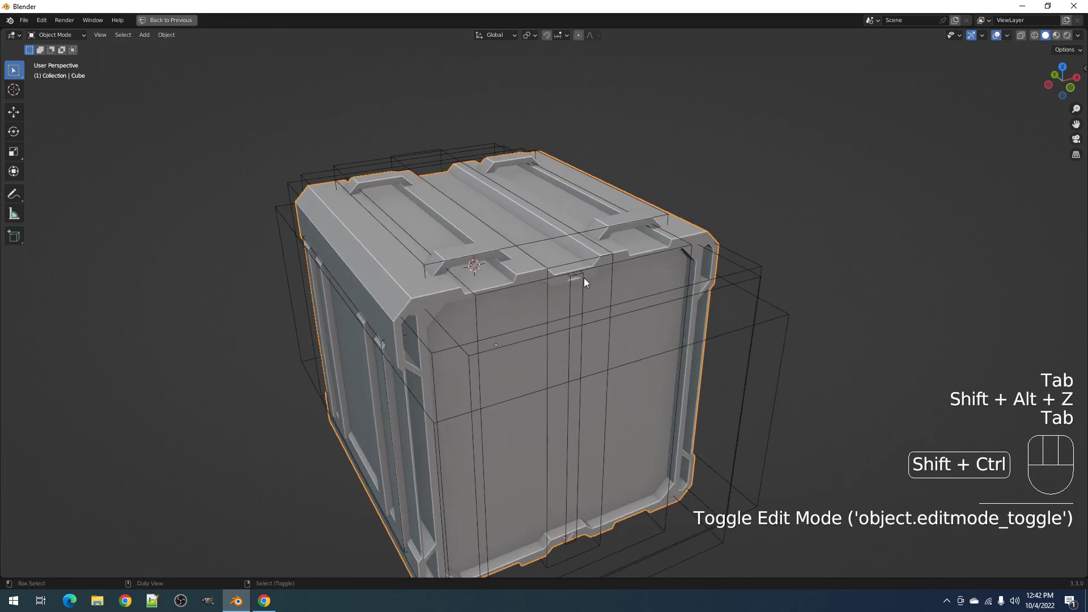
- Try to apply the crate's boolean modifiers and check the mesh in Edit Mode
key(shift+ctrl+x)
mouse_move(583, 330)
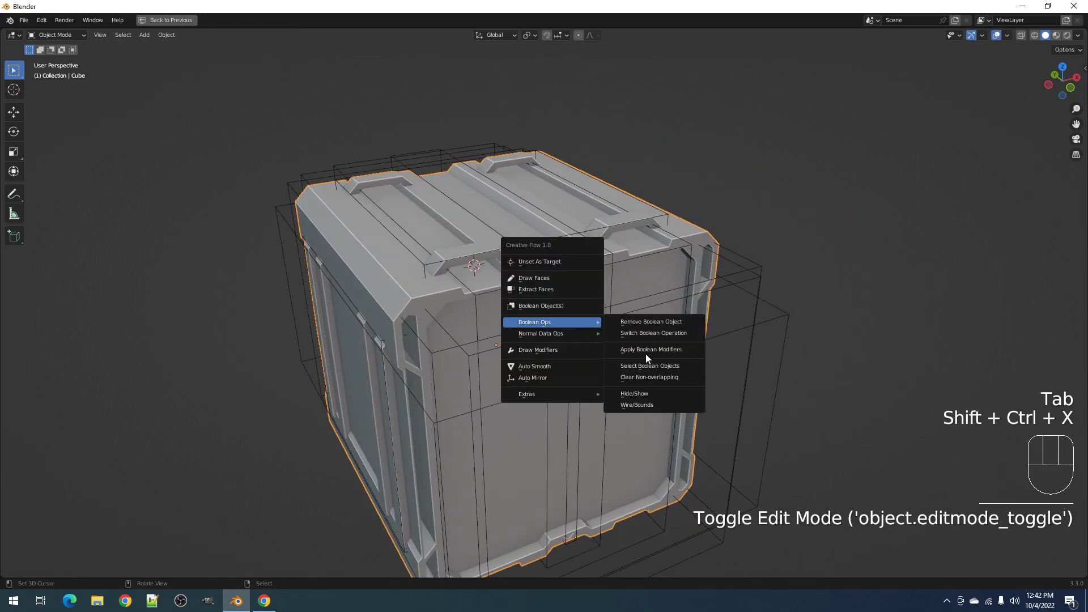
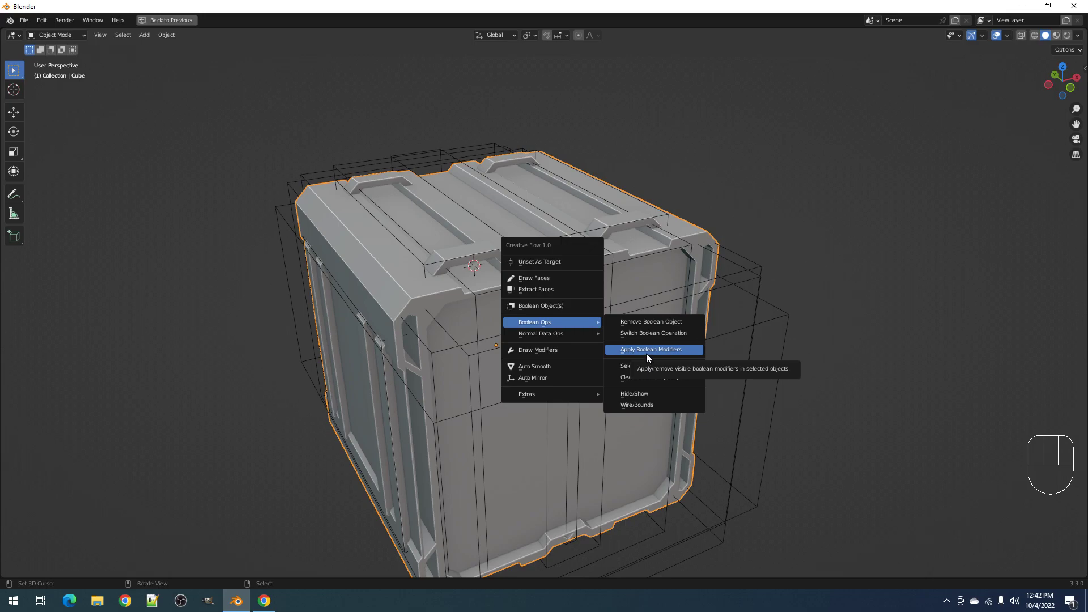
click(647, 355)
key(Tab)
key(Tab)
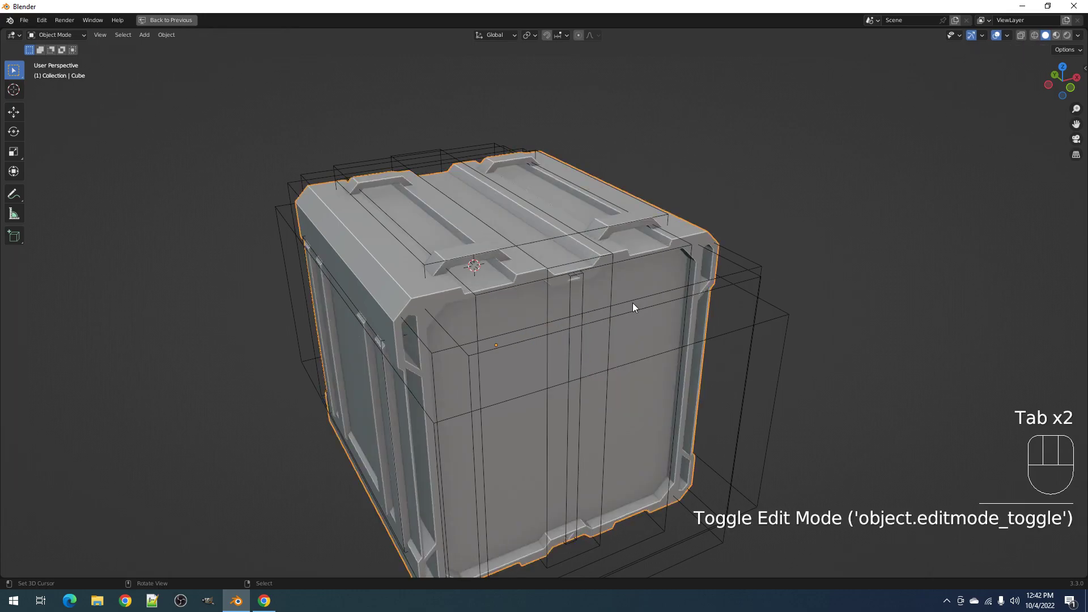
key(Tab)
key(Tab)
- Select the large cutter around the crate and hide the boolean objects with the Hide/Show operation
right_click(719, 280)
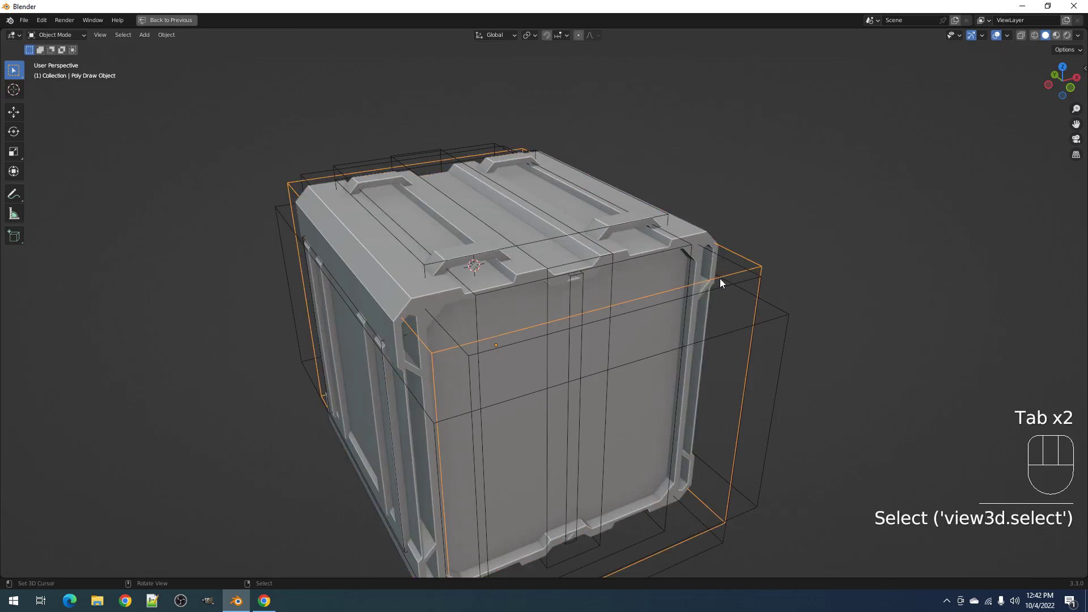
key(shift+ctrl+x)
mouse_move(644, 305)
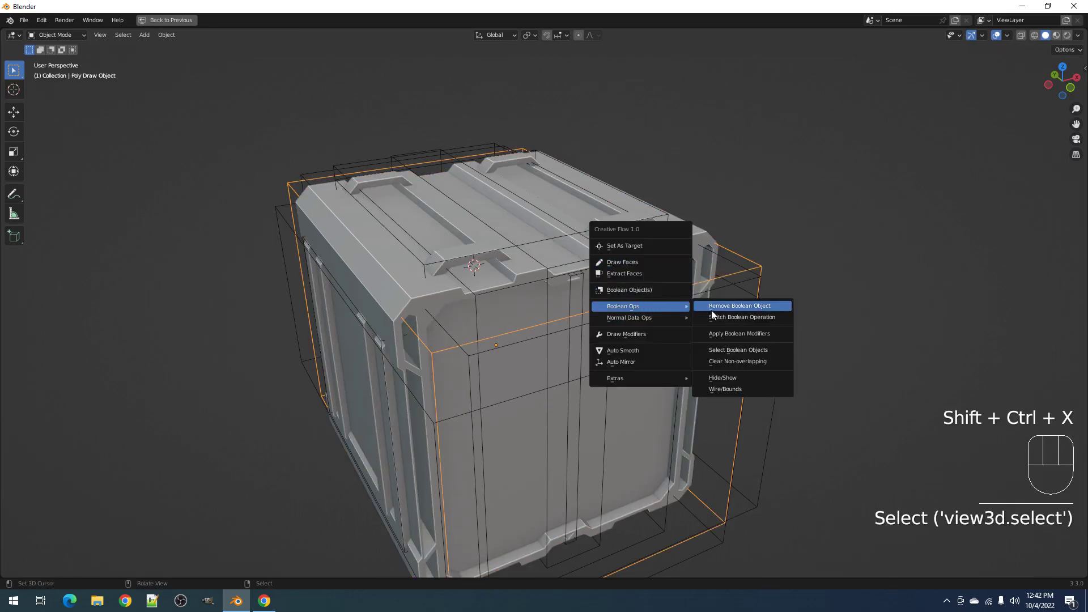
click(723, 377)
- Examine the crate's base mesh from several sides in Edit Mode, using face selection
key(Tab)
middle_drag(627, 304, 741, 304)
key(Tab)
scroll(610, 286, up, 3)
middle_drag(610, 282, 648, 248)
key(Tab)
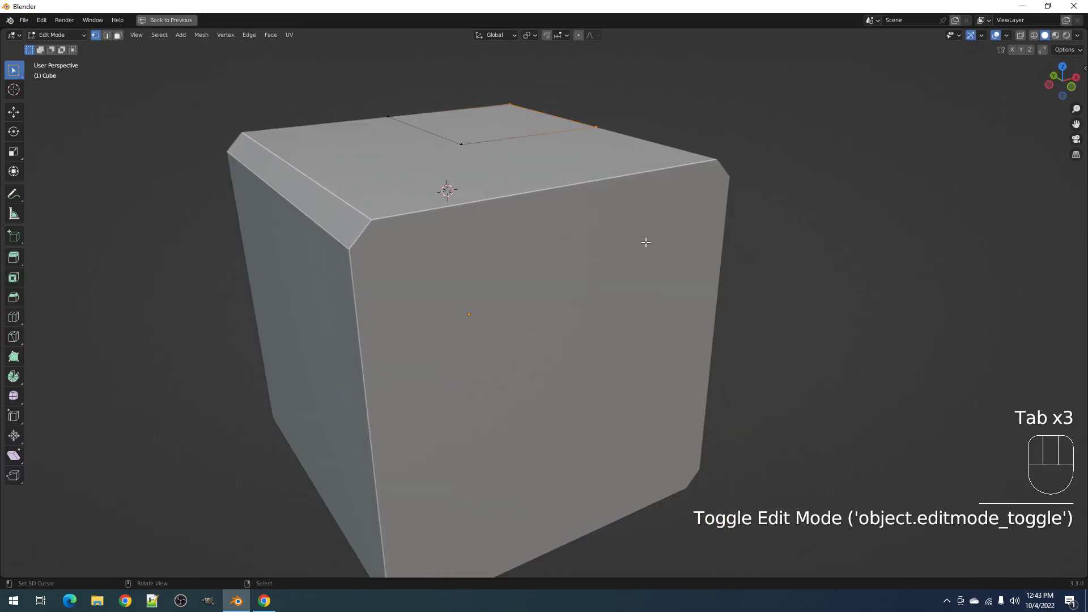
key(3)
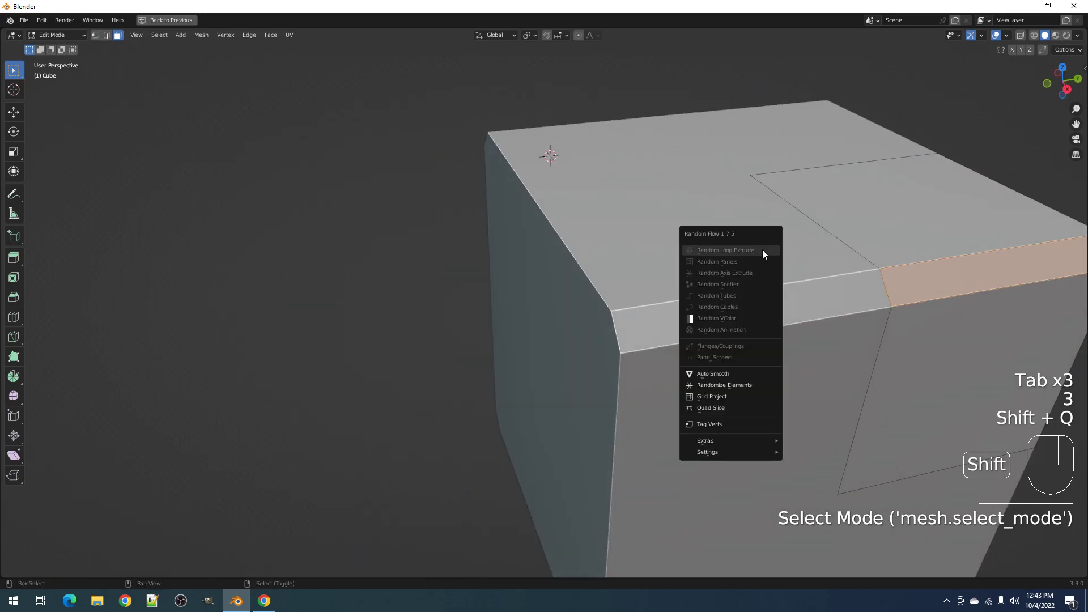
middle_drag(347, 349, 623, 284)
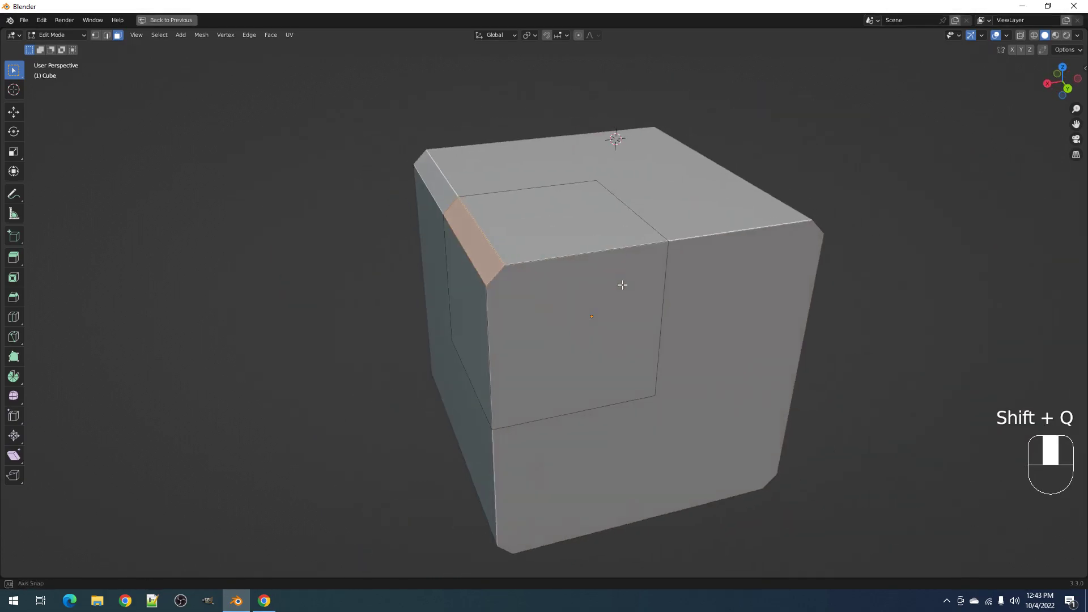
- Leave mesh editing on the crate and return it to Object Mode
click(576, 303)
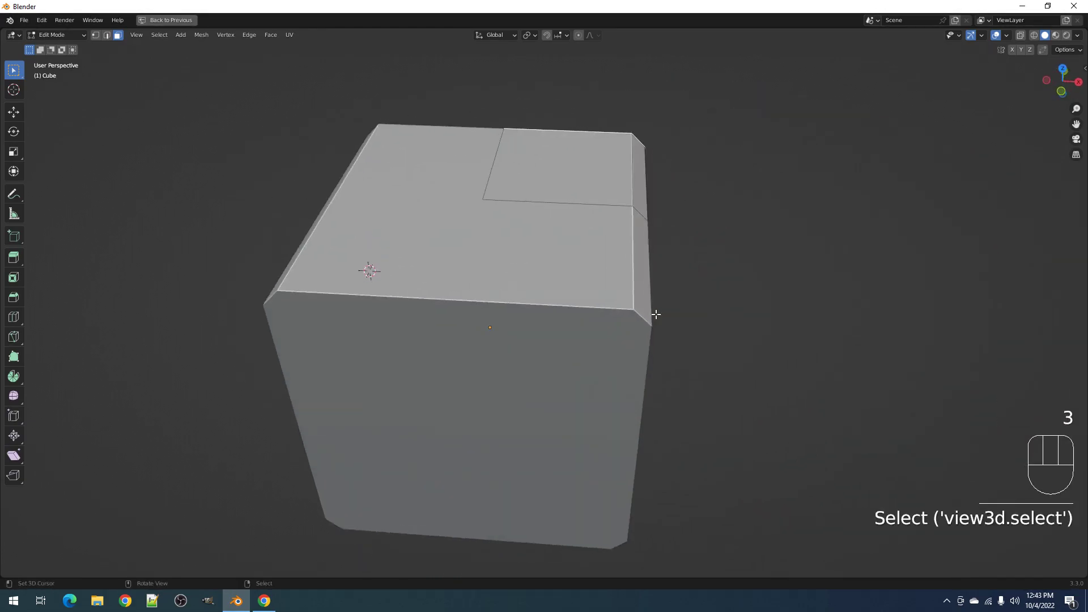
key(Tab)
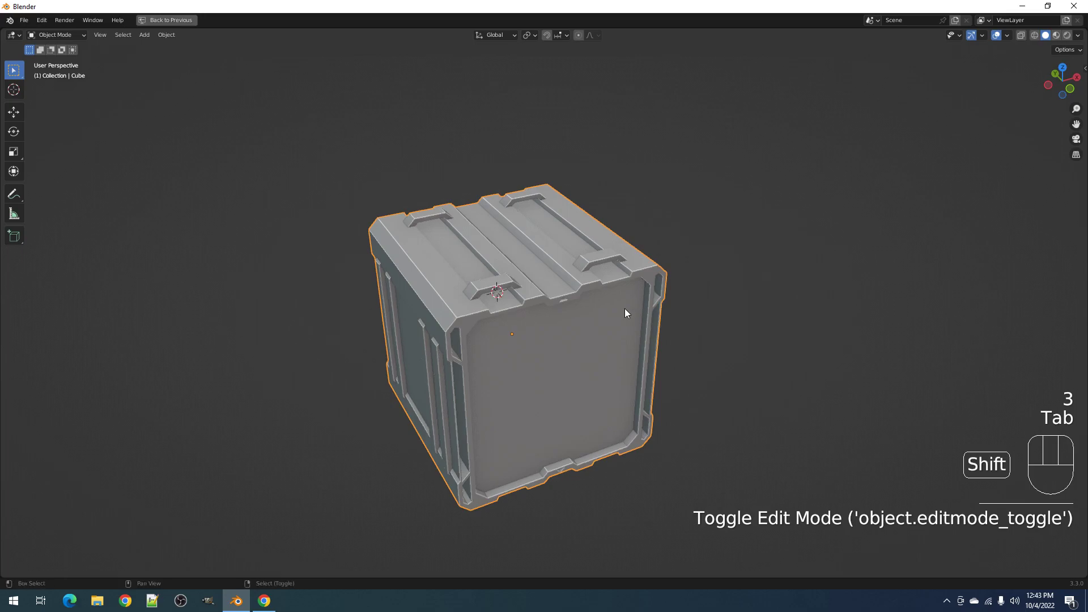
click(620, 294)
mouse_move(617, 286)
middle_down()
mouse_move(627, 260)
mouse_move(597, 266)
mouse_move(624, 252)
mouse_move(627, 301)
mouse_move(626, 267)
mouse_move(629, 290)
mouse_move(597, 281)
middle_up()
key(Tab)
key(Tab)
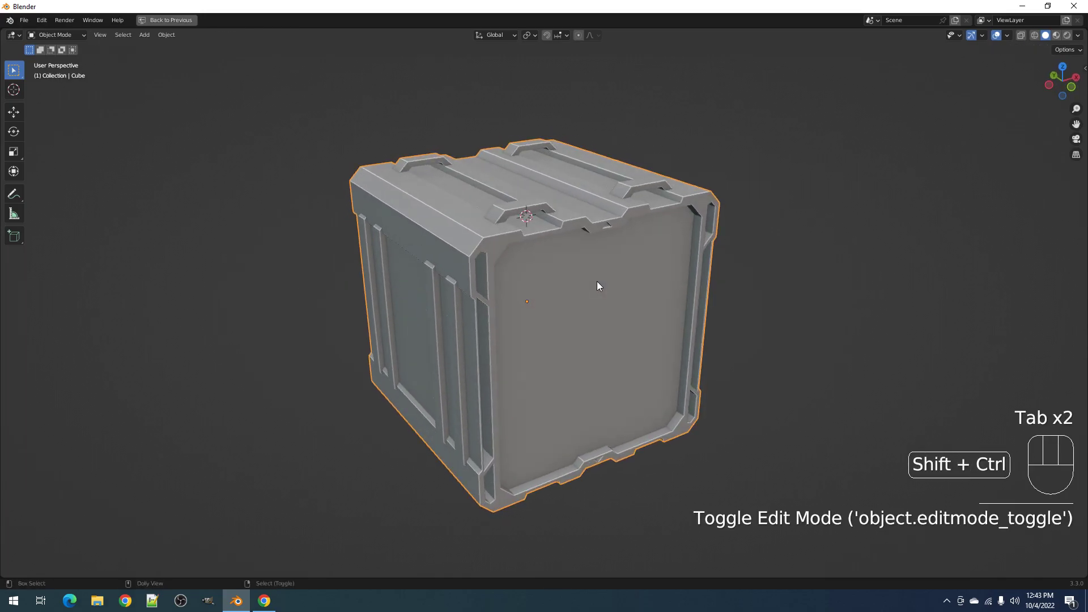
- Extract the crate's recessed front faces into a separate mesh with Random Flow's Extract Faces
key(ctrl+shift+x)
key(shift+q)
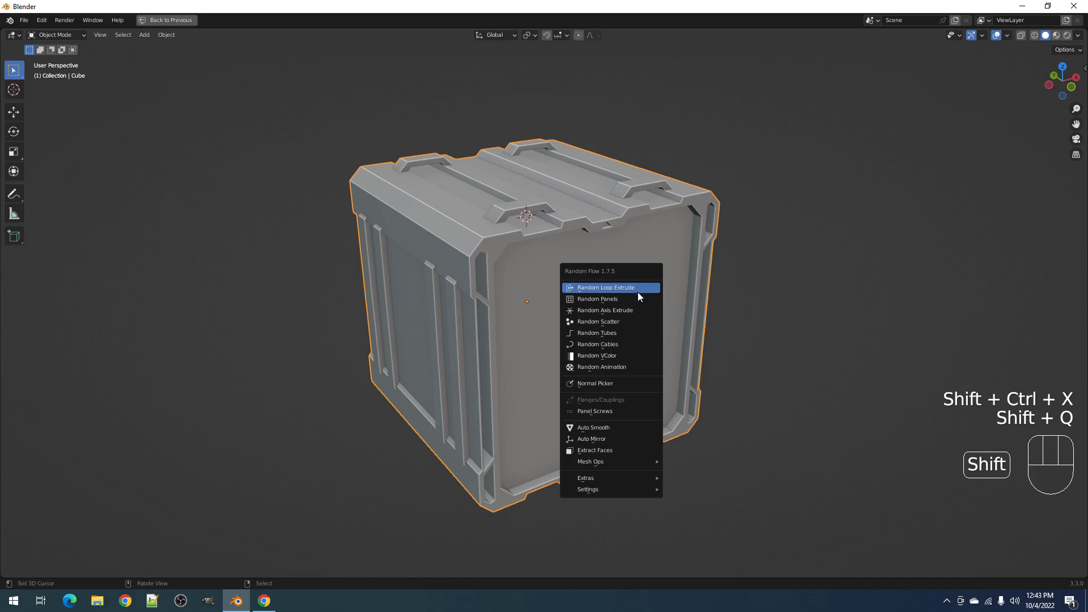
click(616, 451)
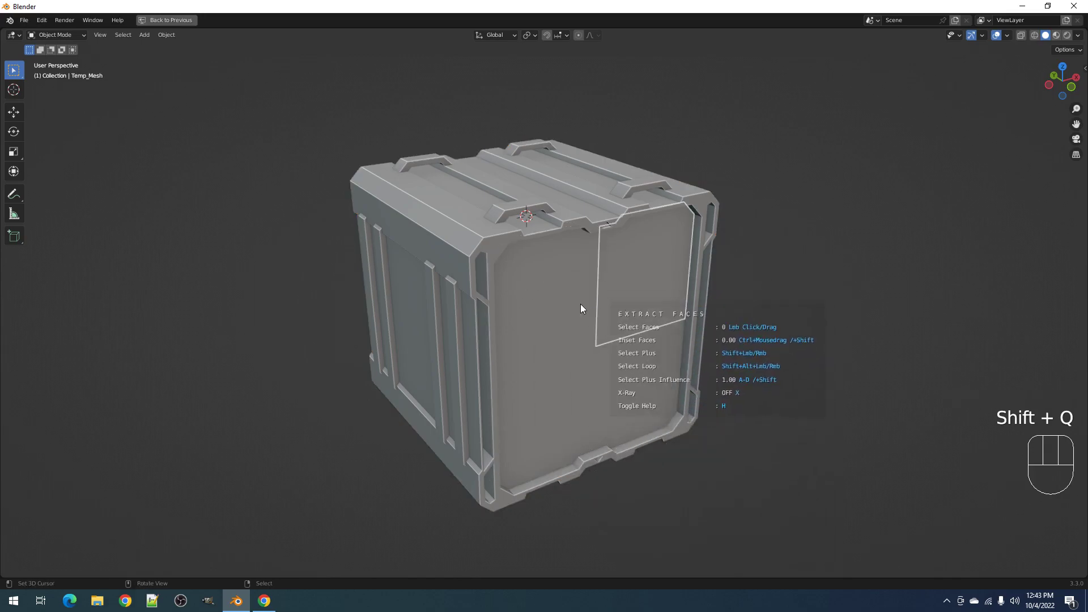
middle_drag(566, 366, 578, 281)
mouse_move(570, 316)
mouse_down()
mouse_move(570, 378)
mouse_move(612, 382)
mouse_up()
middle_drag(681, 360, 695, 334)
key(space)
- Mirror the extracted front panel across X and Z with Auto Mirror, keeping its upper-left quarter as the source
scroll(603, 306, down, 3)
key(Tab)
mouse_move(603, 306)
middle_down()
mouse_move(625, 328)
mouse_move(609, 318)
middle_up()
key(Tab)
scroll(614, 300, up, 2)
key(shift+q)
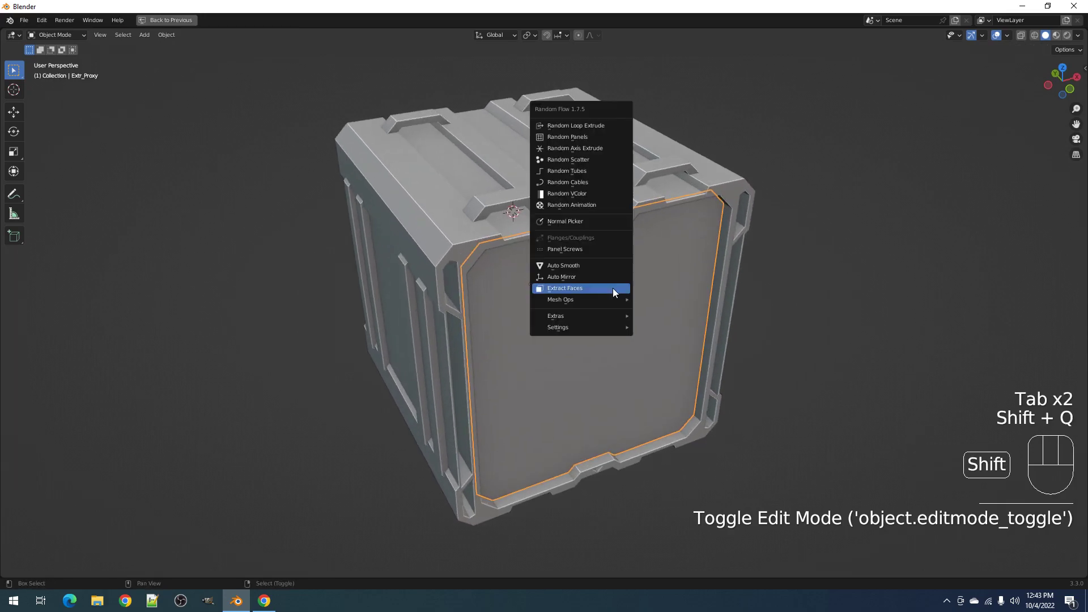
click(595, 277)
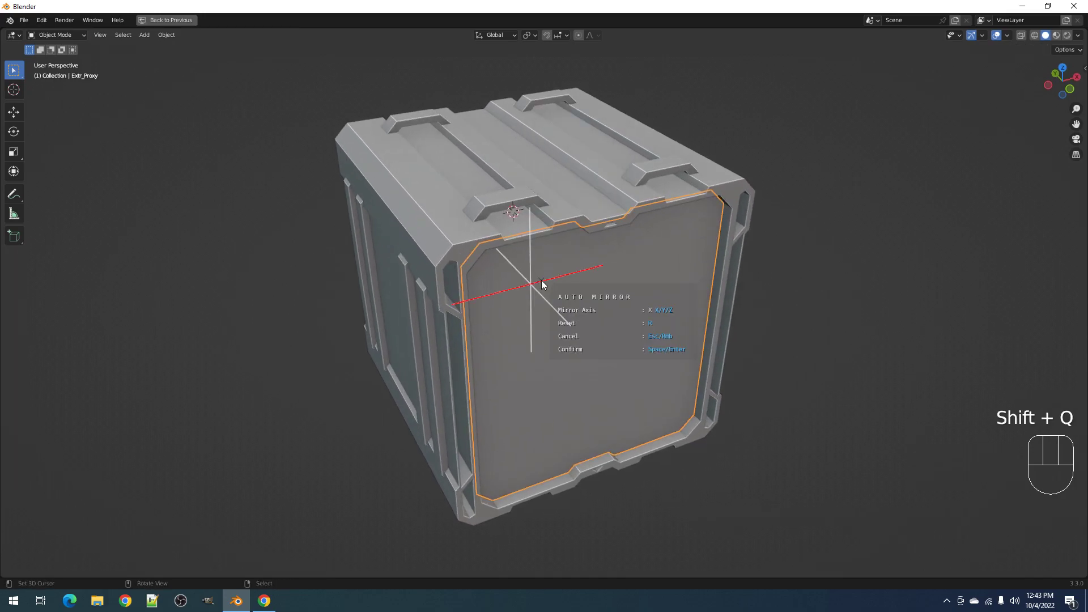
- Apply Quad Slice to the upper-left quarter face of the extracted panel, using the front view
key(Tab)
middle_drag(542, 283, 493, 227)
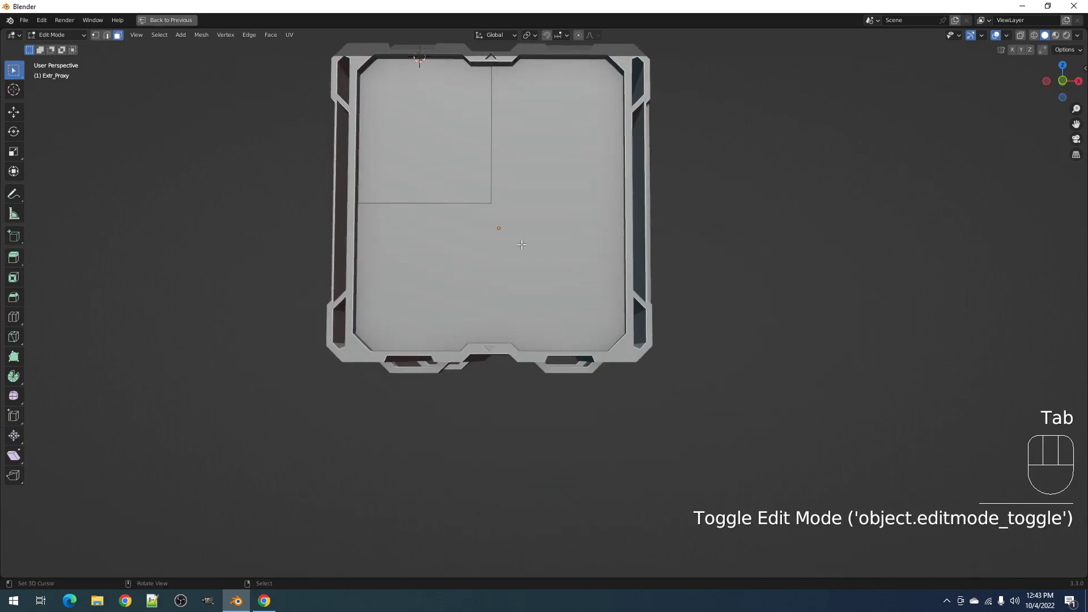
key(3)
click(495, 229)
alt+middle_drag(611, 264, 605, 270)
key(shift+q)
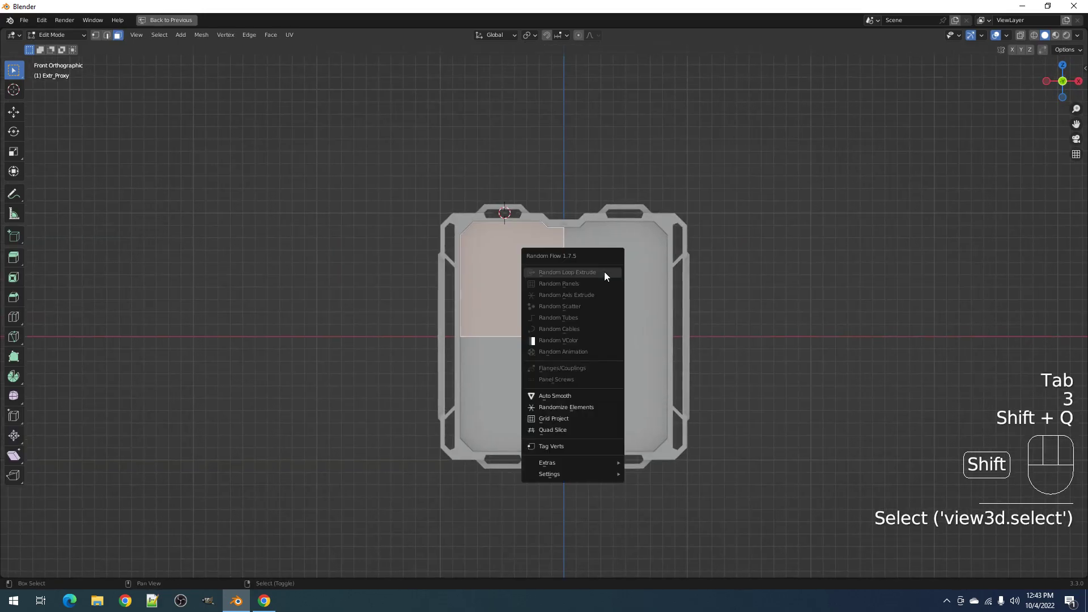
click(577, 429)
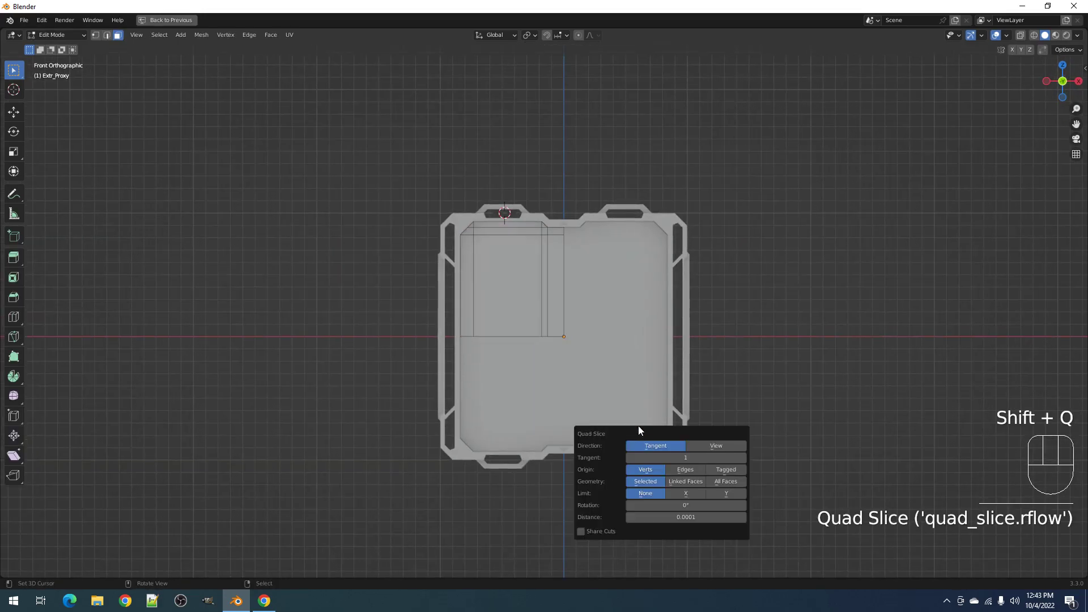
- Dissolve both horizontal edge lines near the top of the sliced quarter, with Dissolve Vertices turned off for the lower line
scroll(505, 243, up, 4)
key(2)
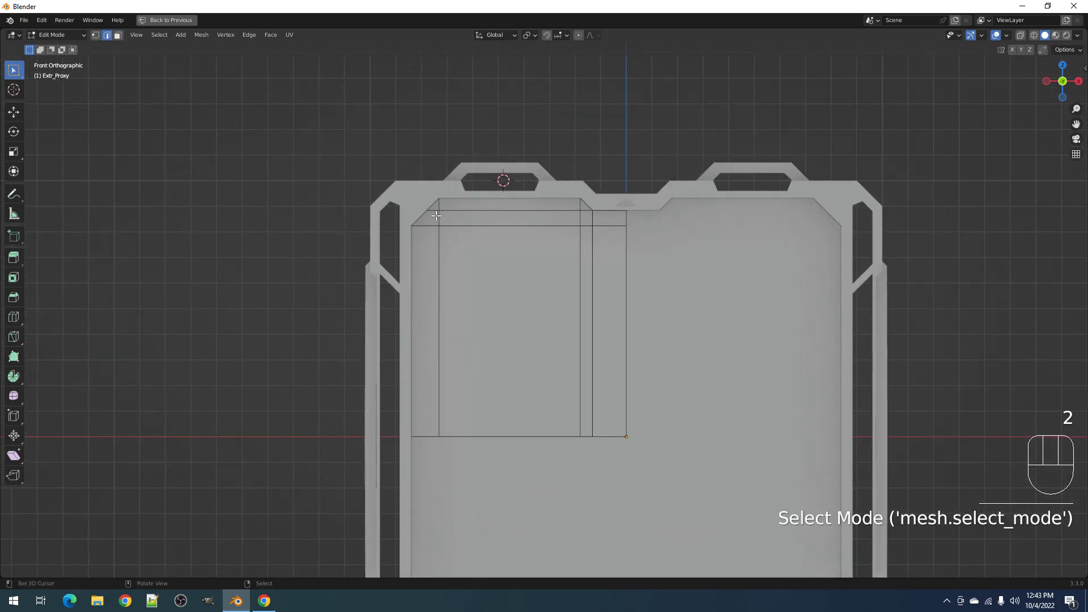
click(555, 216)
ctrl+click(430, 210)
key(ctrl+x)
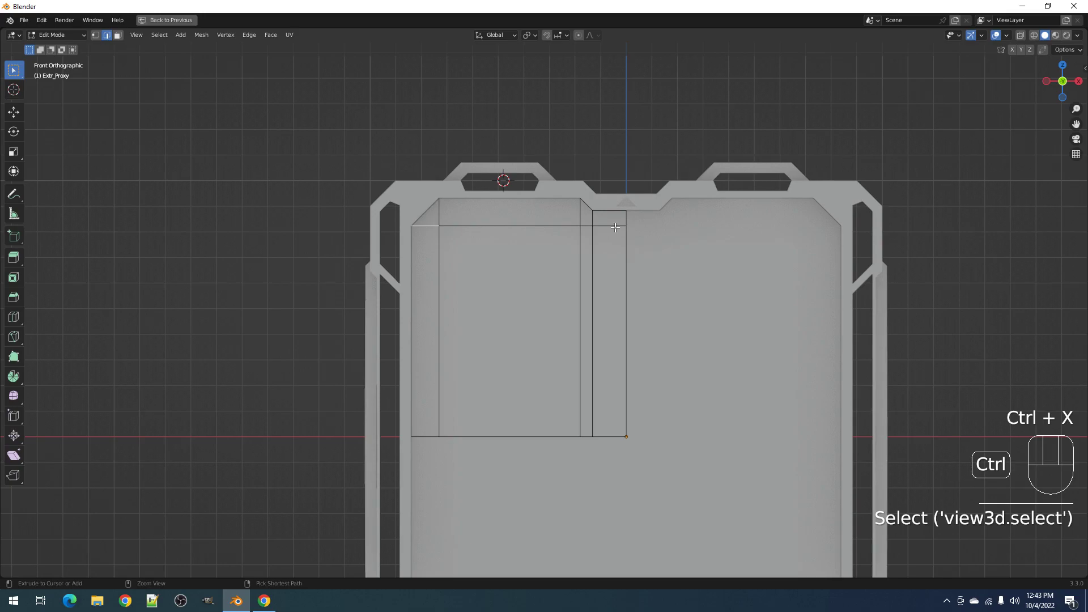
key(ctrl+x)
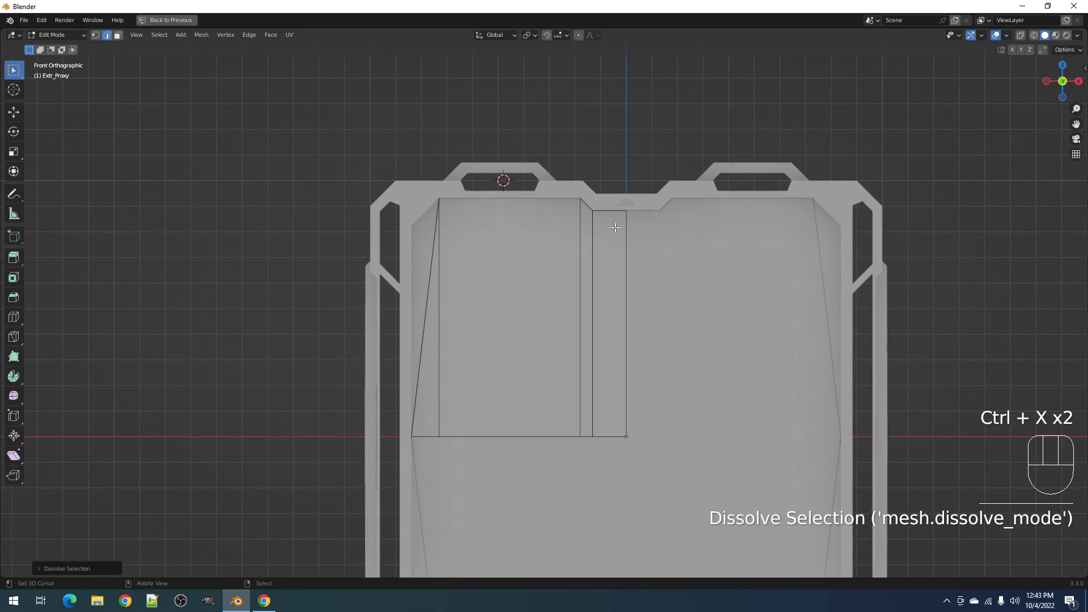
key(F9)
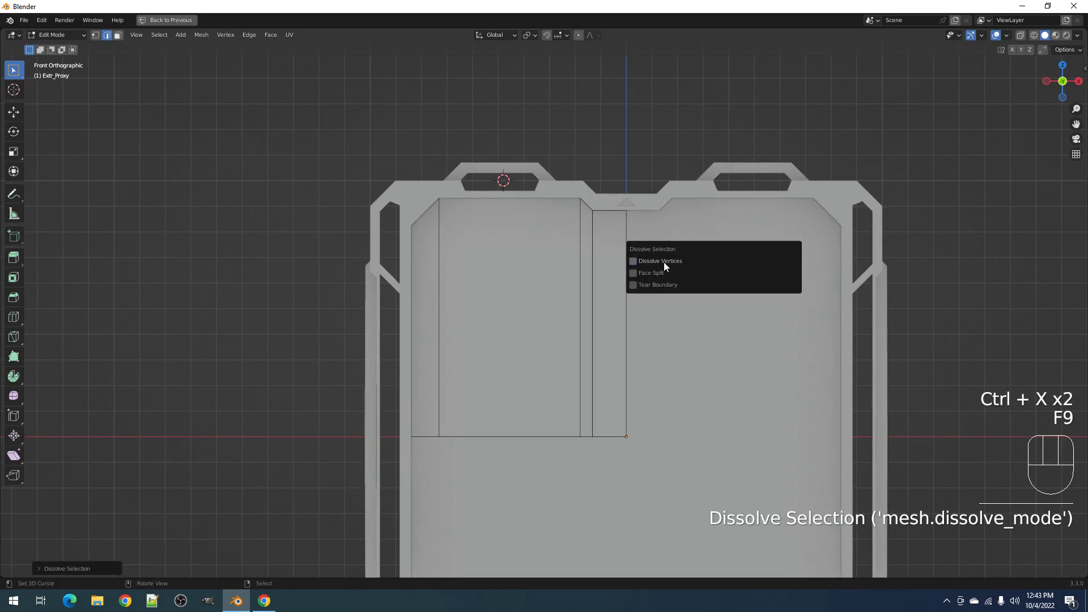
- Dissolve the row of leftover vertices on the vertical edges near the top of the quarter panel
key(ctrl+r)
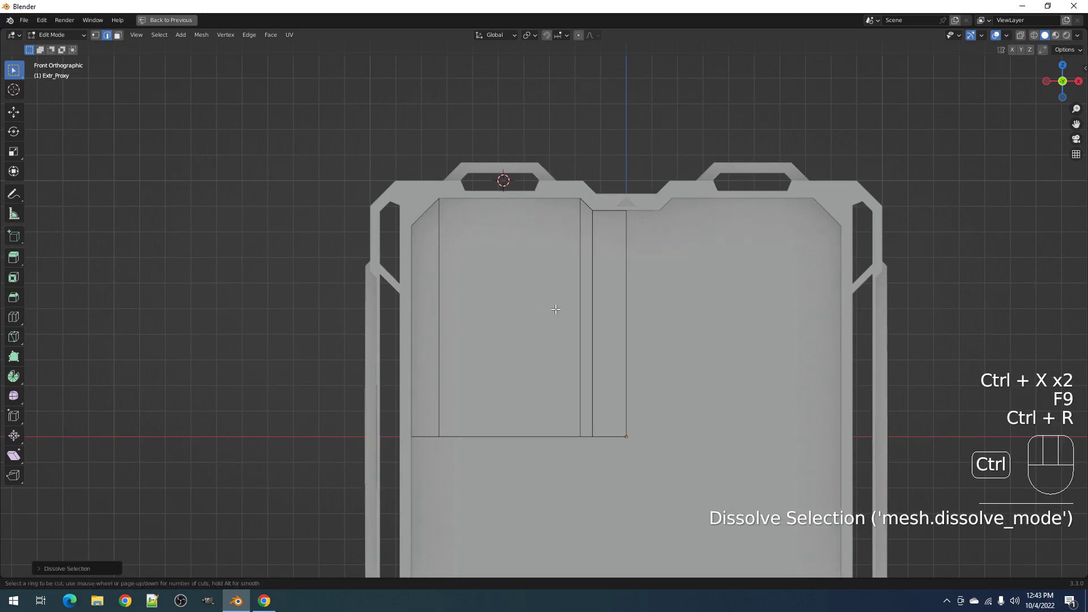
key(1)
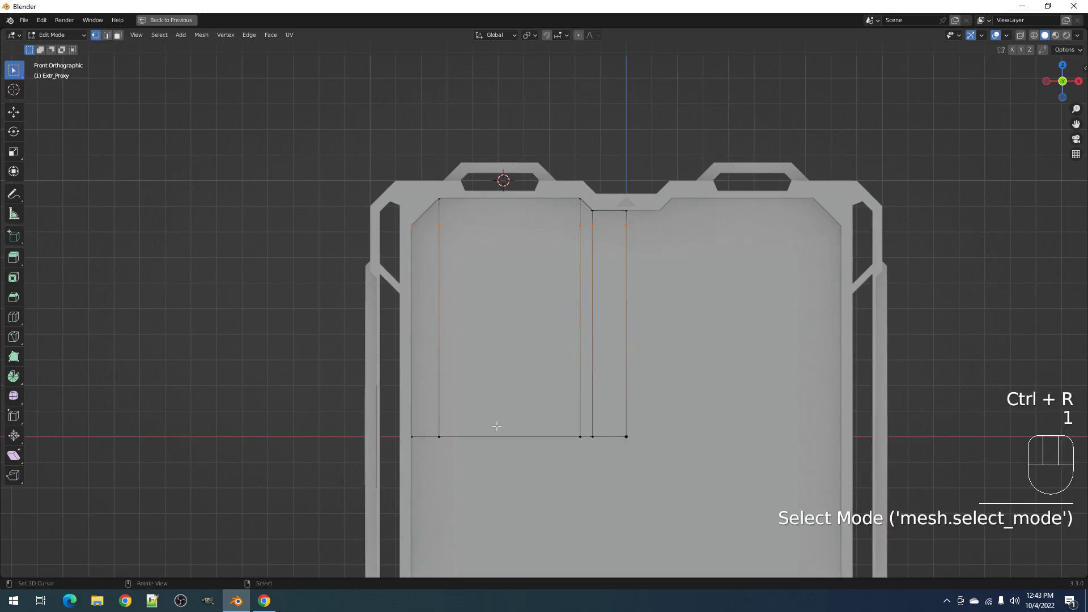
click(624, 226)
right_click(447, 235)
key(ctrl+x)
- Add two even horizontal loop cuts across the quarter panel, one near its lower edge and one near its upper edge
key(ctrl+r)
click(611, 312)
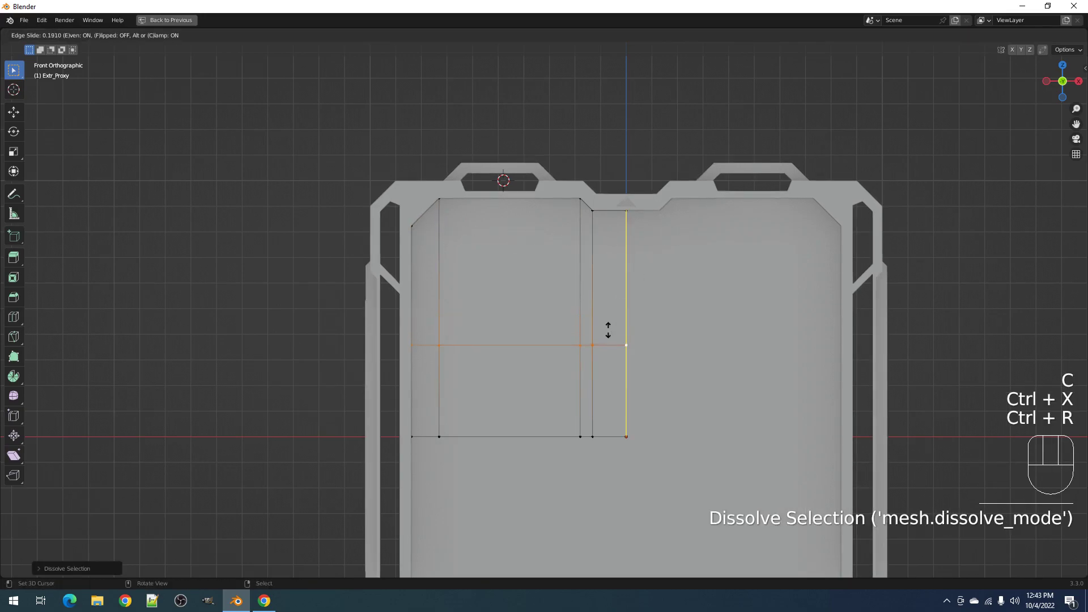
click(608, 382)
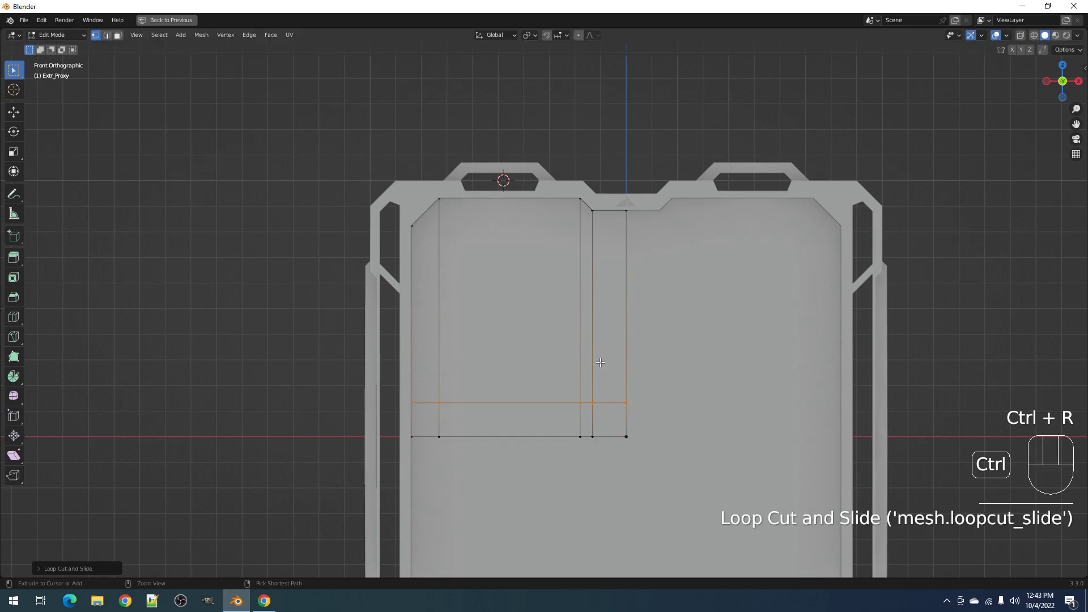
key(ctrl+r)
click(594, 353)
key(e)
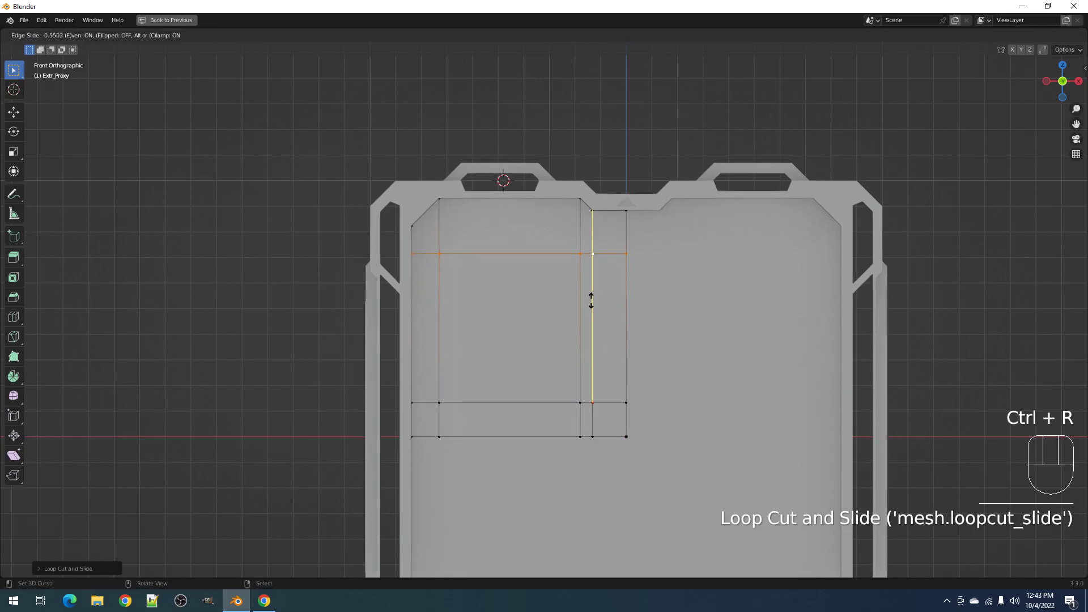
click(589, 286)
- Run Random Panels on the front panel with 1 subdivision cut and hide the viewport overlays
key(a)
middle_drag(588, 286, 633, 304)
scroll(633, 304, down, 2)
shift+middle_drag(702, 348, 632, 286)
key(Tab)
scroll(657, 299, up, 2)
key(shift+q)
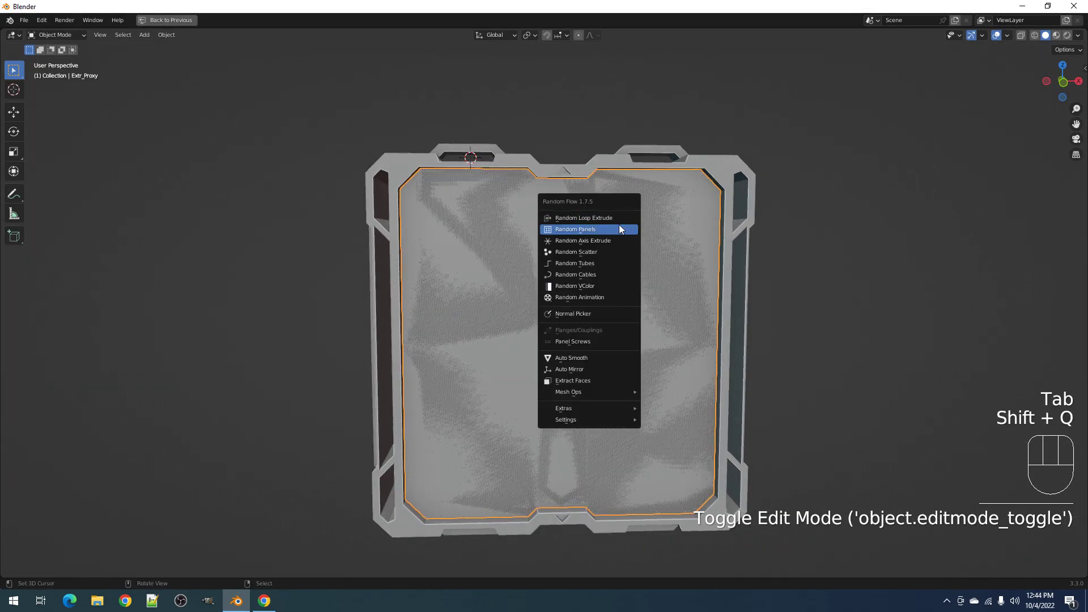
click(620, 229)
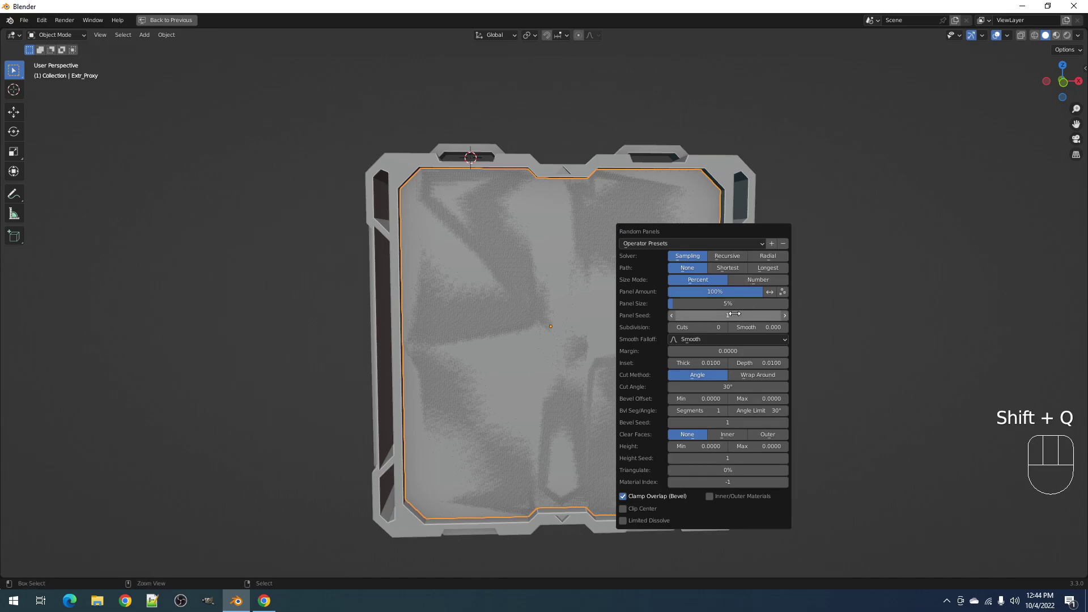
middle_drag(434, 319, 634, 267)
key(shift+alt+z)
key(F8)
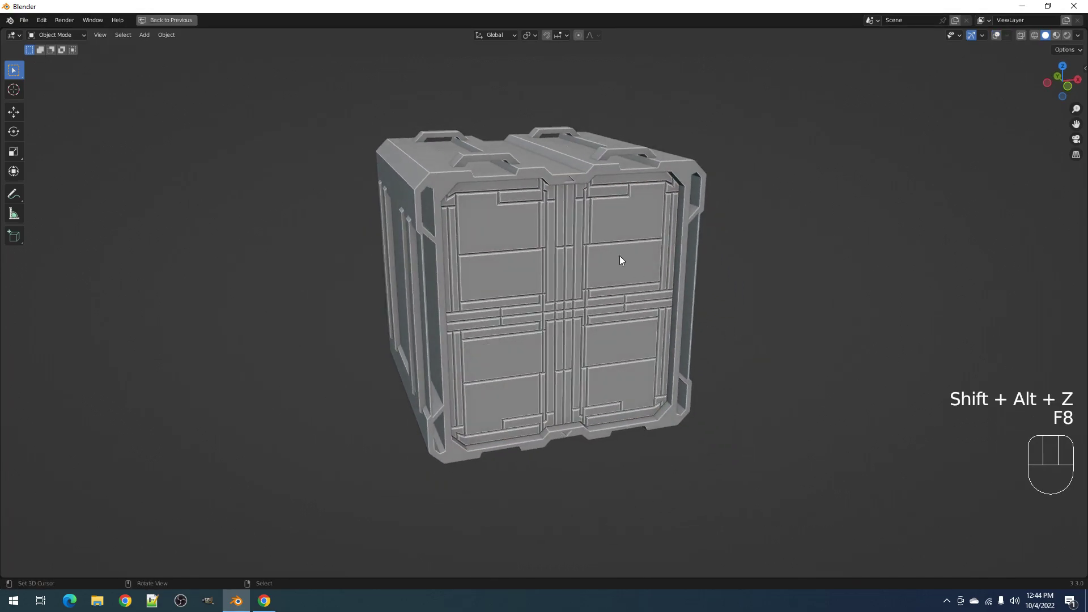
- Set the random panels' inset thickness and depth to 0.0050 and enable Clip Center with a distance of 0.0060
key(F9)
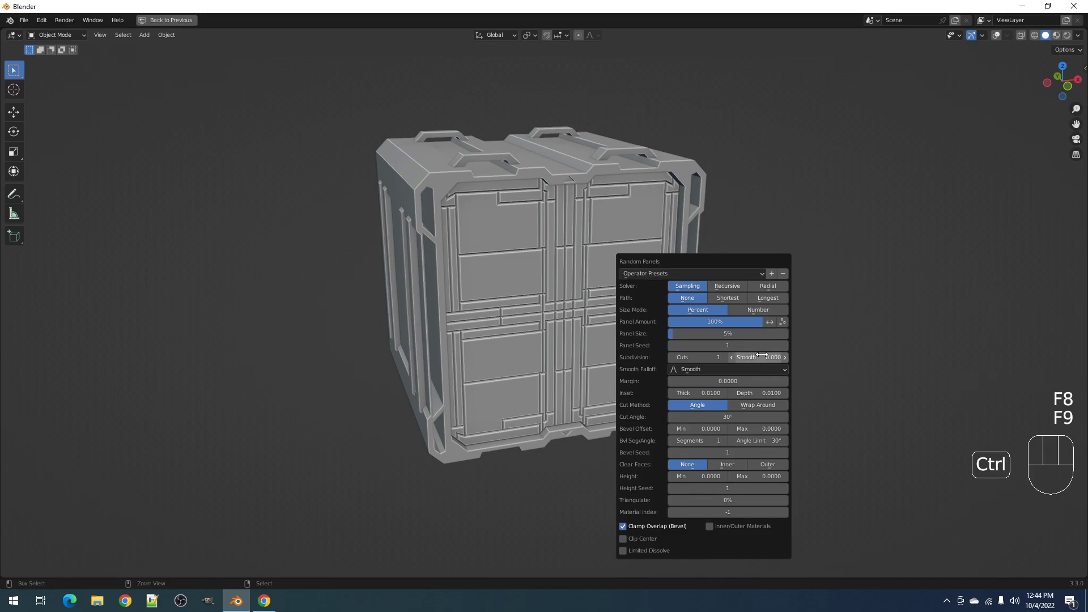
ctrl+scroll(759, 393, down, 6)
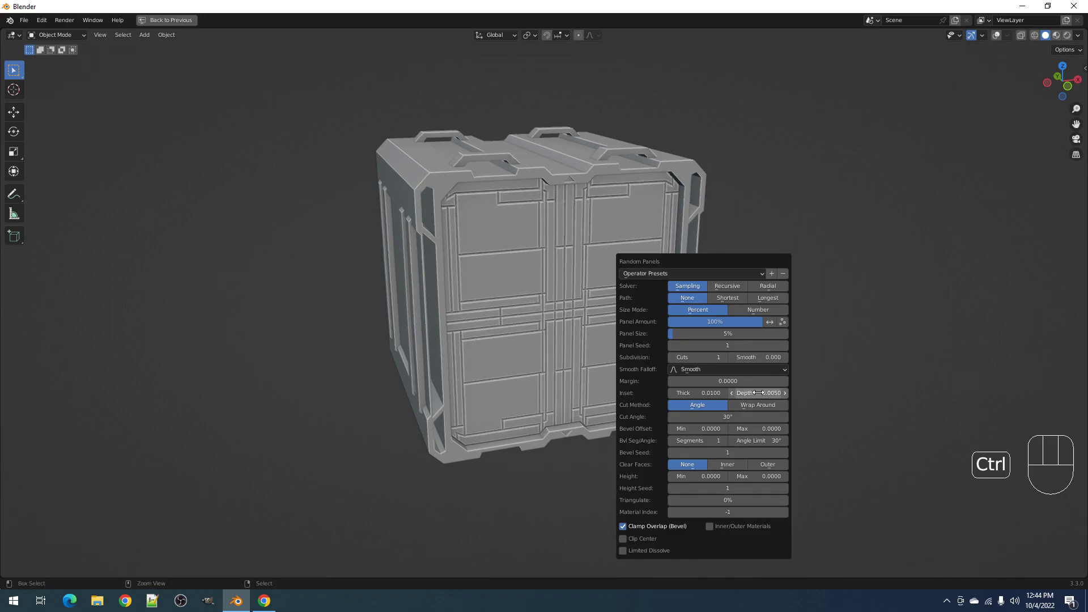
ctrl+scroll(700, 393, down, 3)
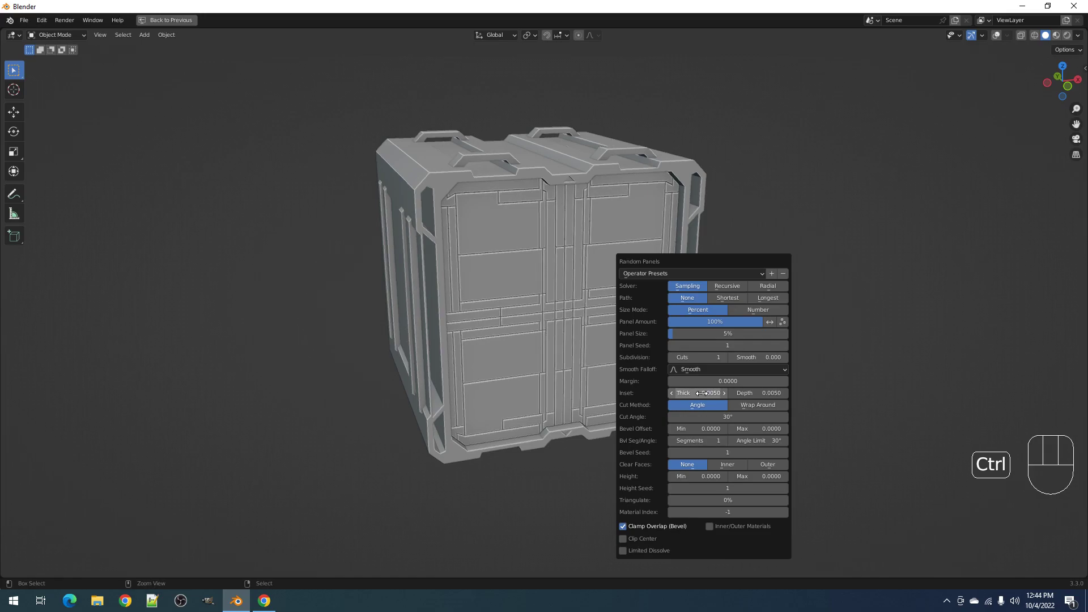
click(650, 539)
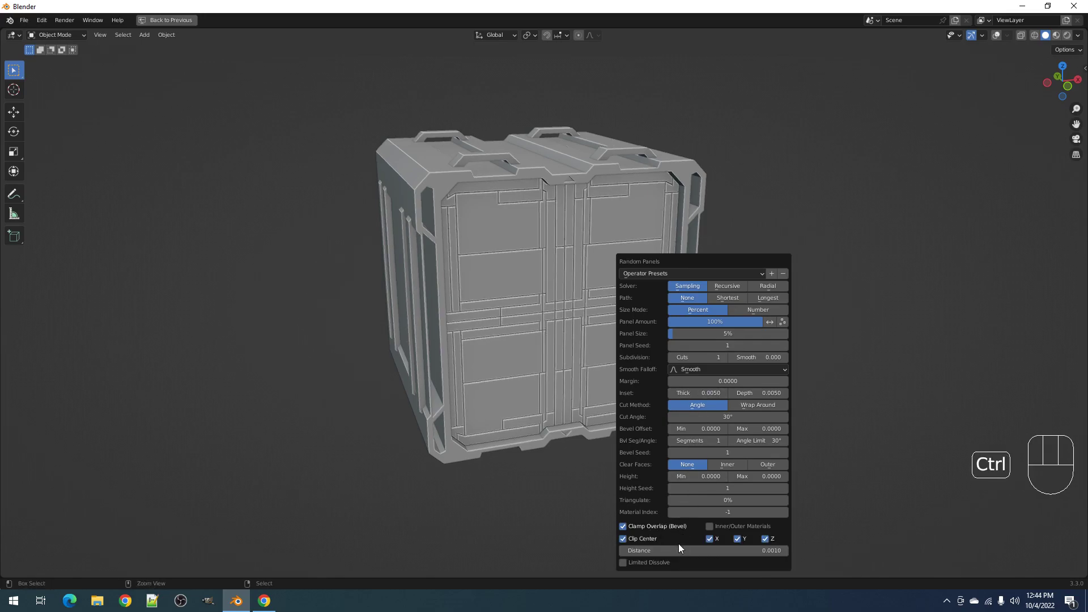
ctrl+scroll(679, 547, up, 1)
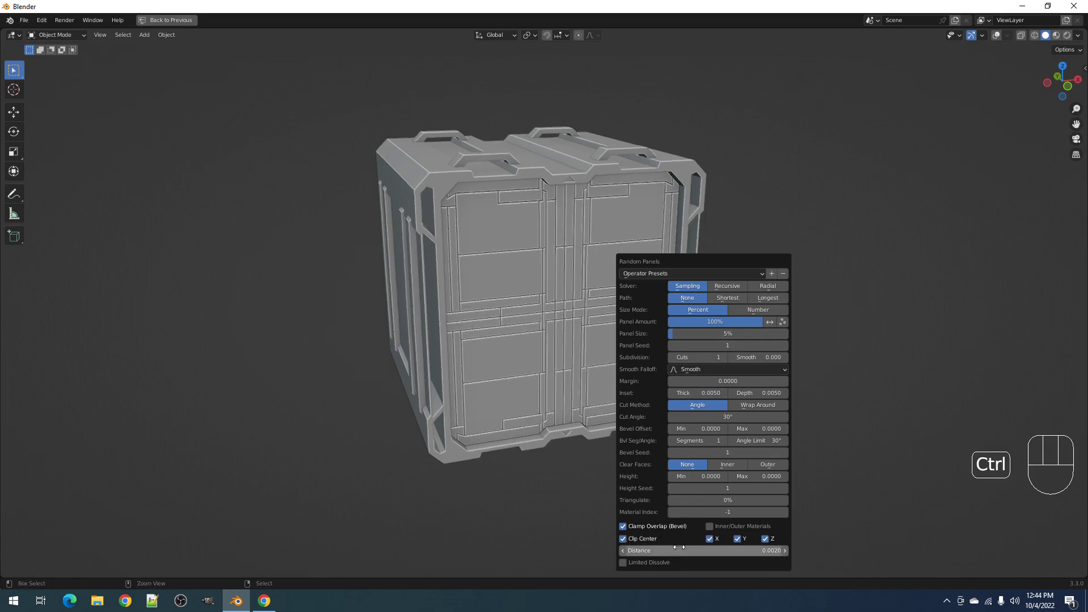
- Set the random panel size to 30% and the panel seed to 8
mouse_move(697, 335)
mouse_down()
mouse_move(740, 335)
mouse_move(703, 333)
mouse_up()
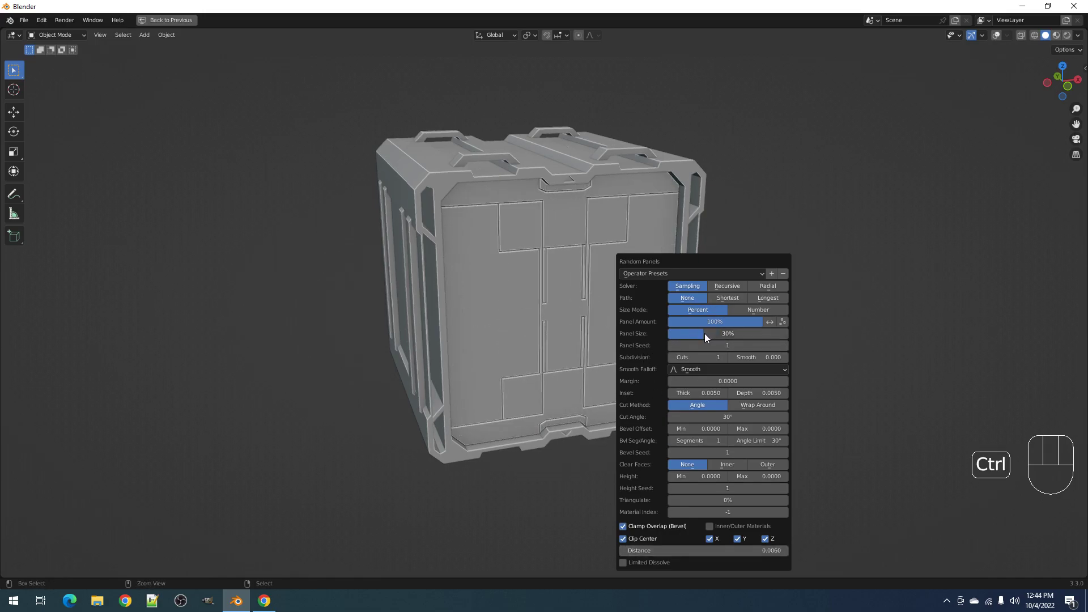
ctrl+scroll(703, 344, up, 8)
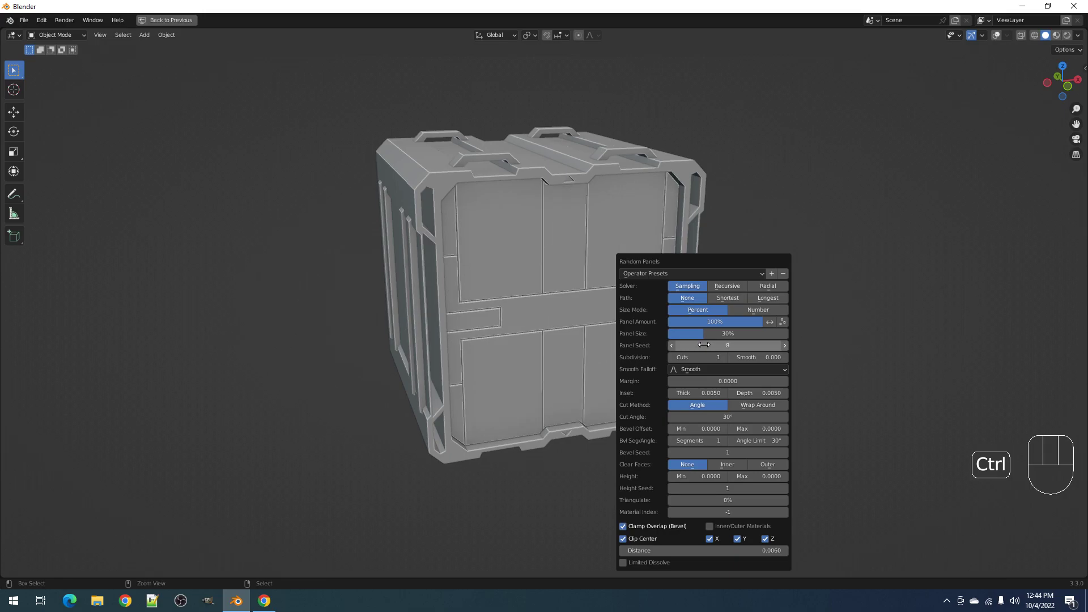
ctrl+scroll(704, 345, up, 2)
ctrl+scroll(704, 345, down, 3)
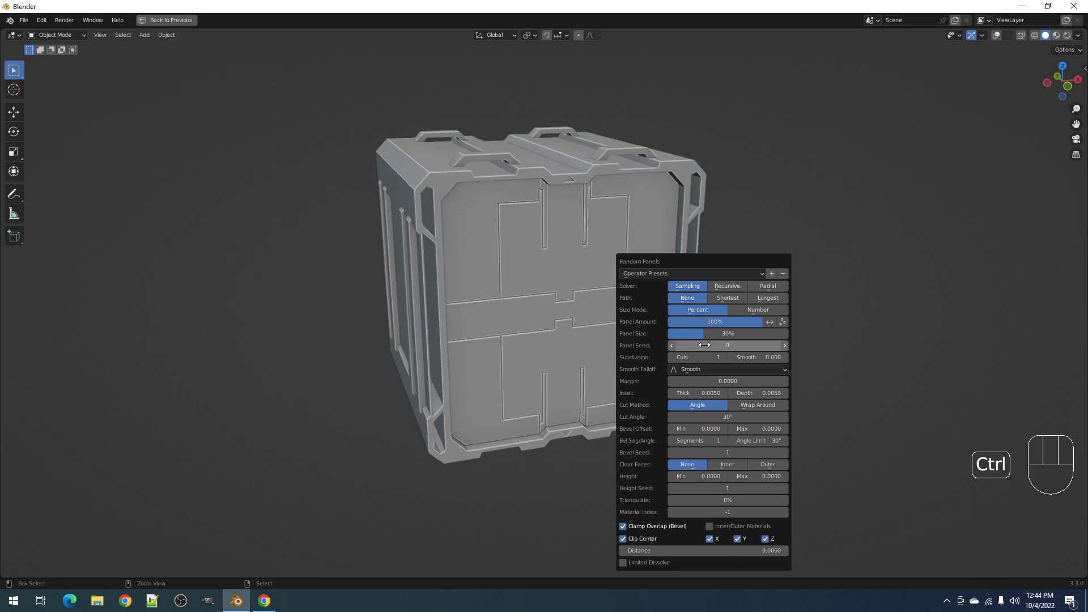
- Set the random panels' subdivision cuts to 8
scroll(567, 335, down, 2)
middle_drag(628, 325, 700, 291)
scroll(590, 302, up, 2)
key(F9)
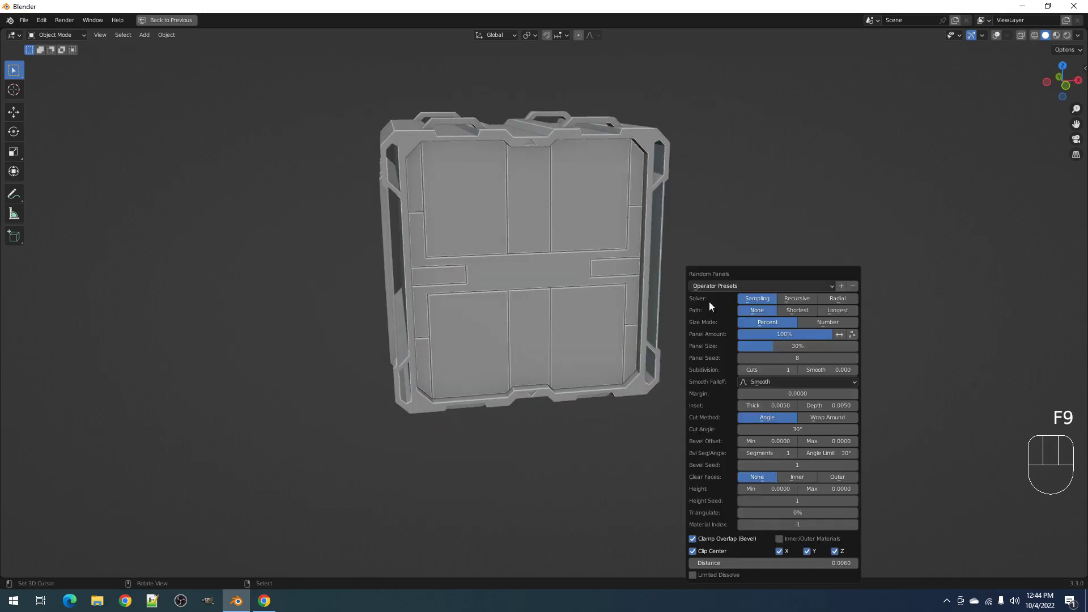
ctrl+scroll(756, 369, up, 8)
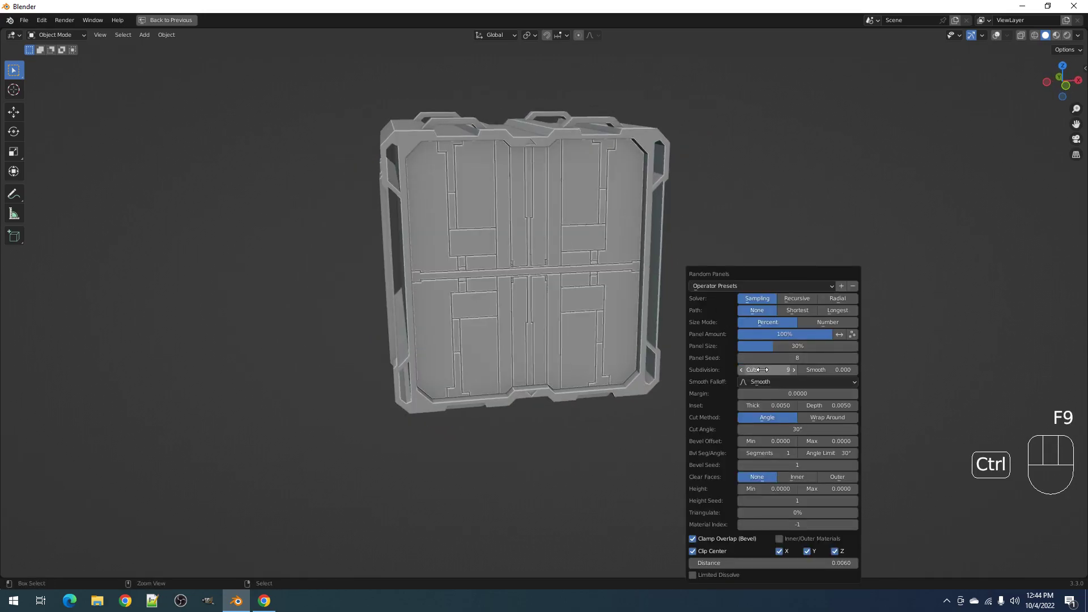
ctrl+scroll(762, 370, up, 2)
ctrl+scroll(760, 369, down, 2)
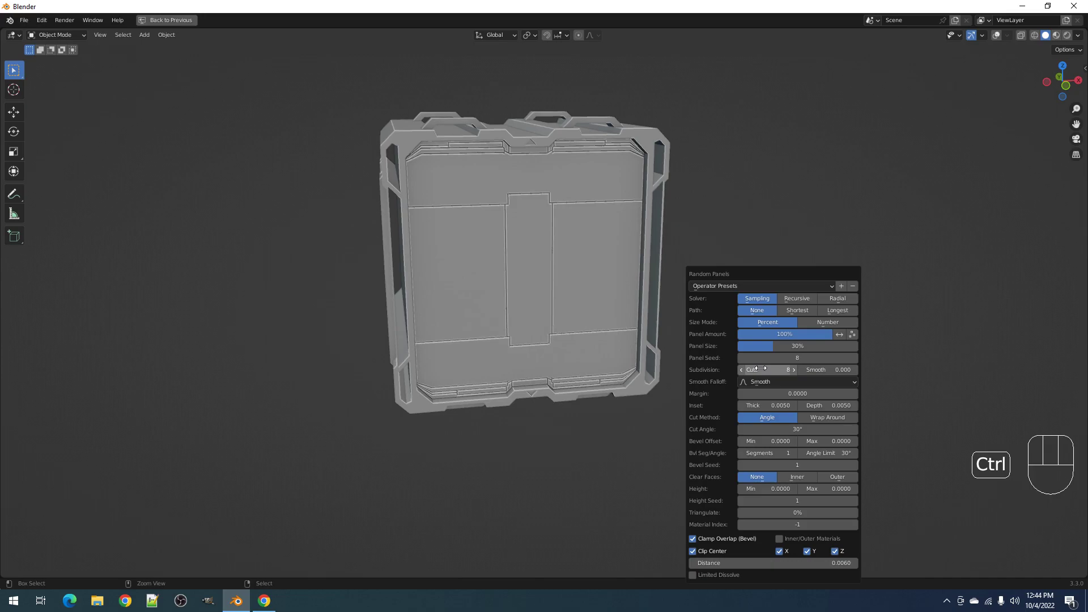
- Change the panel seed to get four large corner panels separated by a narrow, detailed central strip
ctrl+scroll(761, 368, down, 1)
ctrl+scroll(771, 357, up, 4)
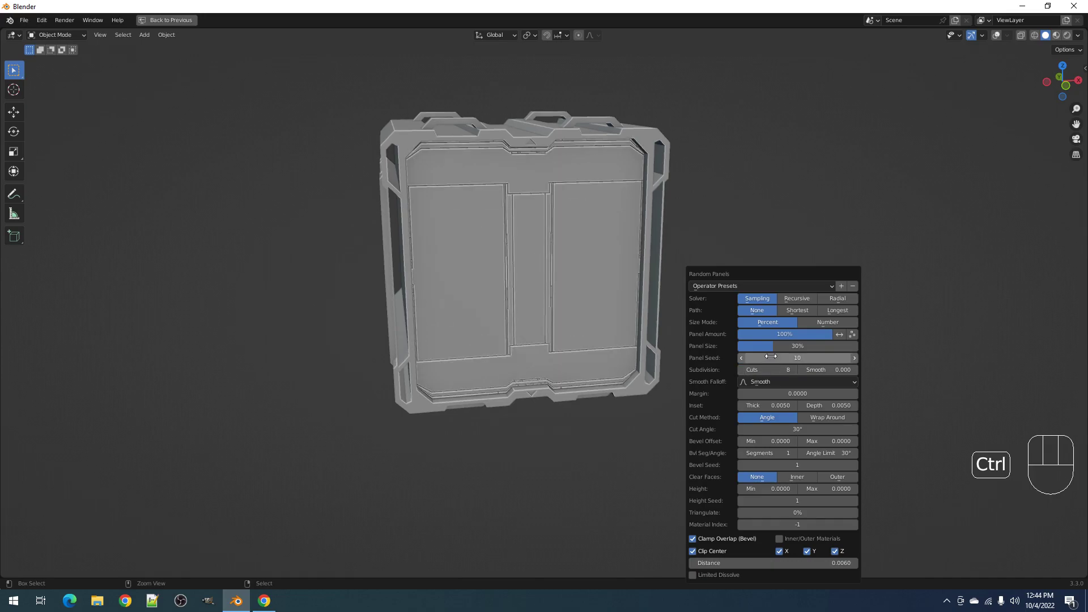
ctrl+scroll(771, 357, up, 1)
ctrl+scroll(770, 356, down, 1)
scroll(555, 343, down, 1)
scroll(554, 343, down, 1)
middle_drag(554, 343, 578, 354)
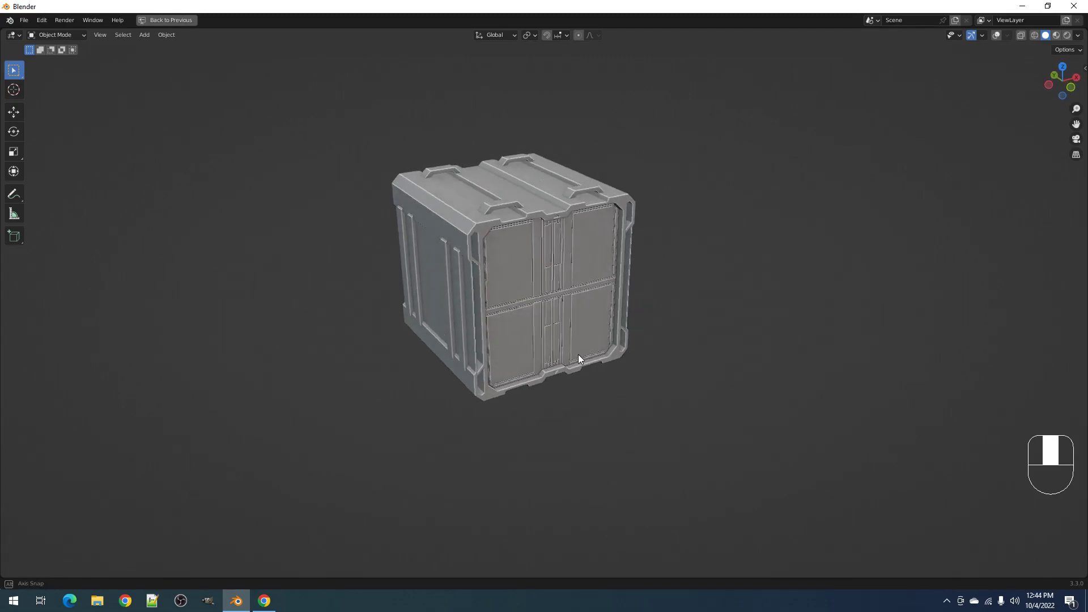
- Set the random panels' seed to 7 and their subdivision cuts to 3
scroll(585, 338, up, 3)
key(F9)
ctrl+scroll(765, 360, down, 4)
ctrl+scroll(765, 361, up, 1)
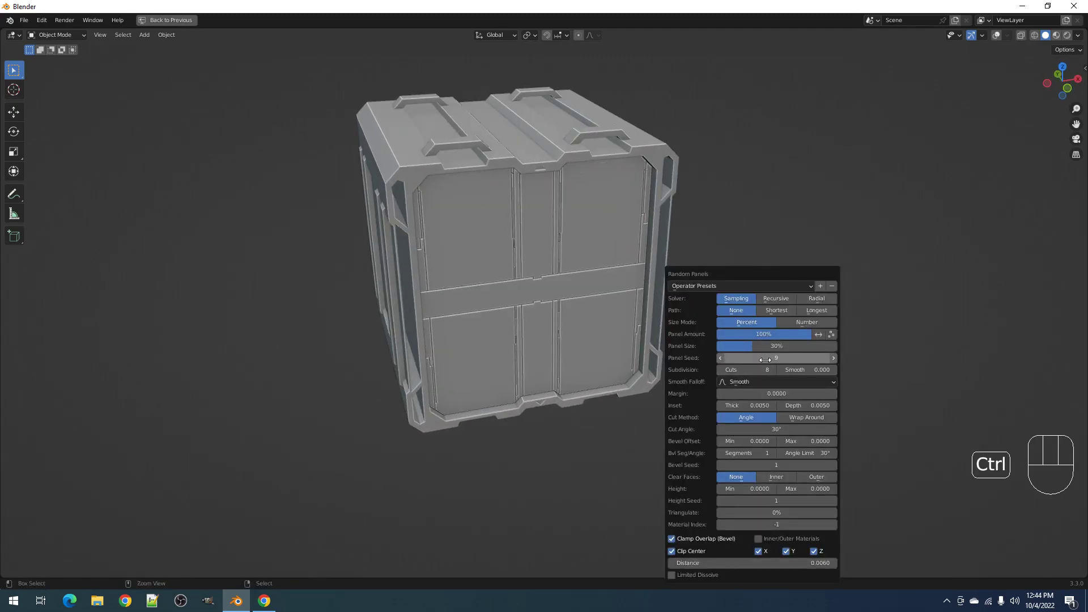
ctrl+scroll(765, 360, down, 2)
mouse_move(759, 348)
mouse_down()
mouse_move(796, 348)
mouse_move(771, 348)
mouse_up()
ctrl+scroll(744, 371, down, 6)
ctrl+scroll(744, 371, up, 1)
mouse_move(758, 347)
mouse_down()
mouse_move(734, 347)
mouse_move(746, 347)
mouse_up()
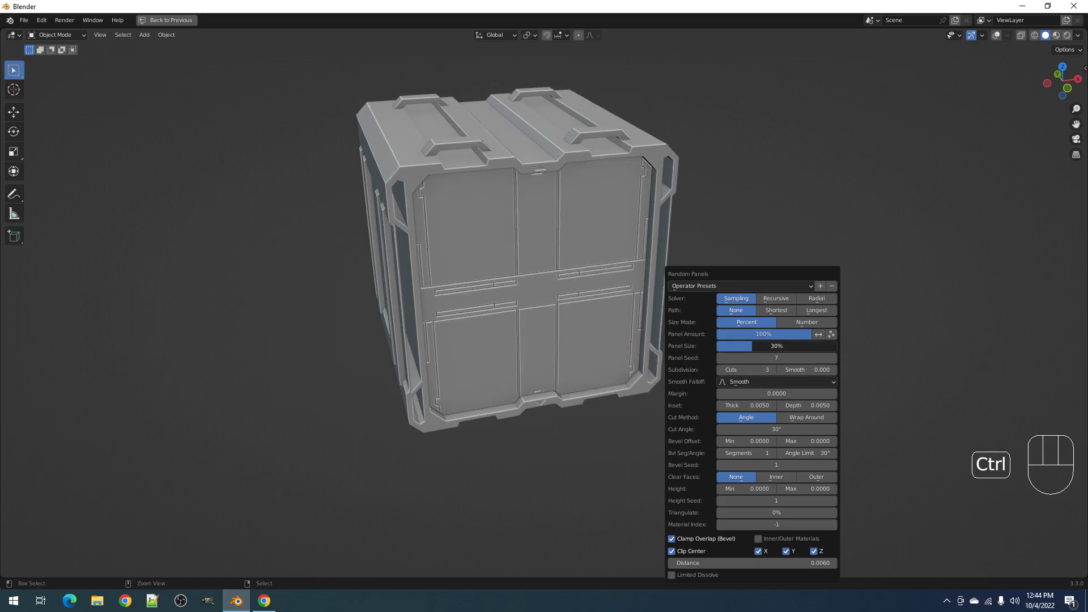
- Inspect the new panel grooves on the crate's front face up close and at an angle
middle_drag(686, 335, 610, 253)
scroll(605, 325, up, 4)
scroll(602, 325, up, 5)
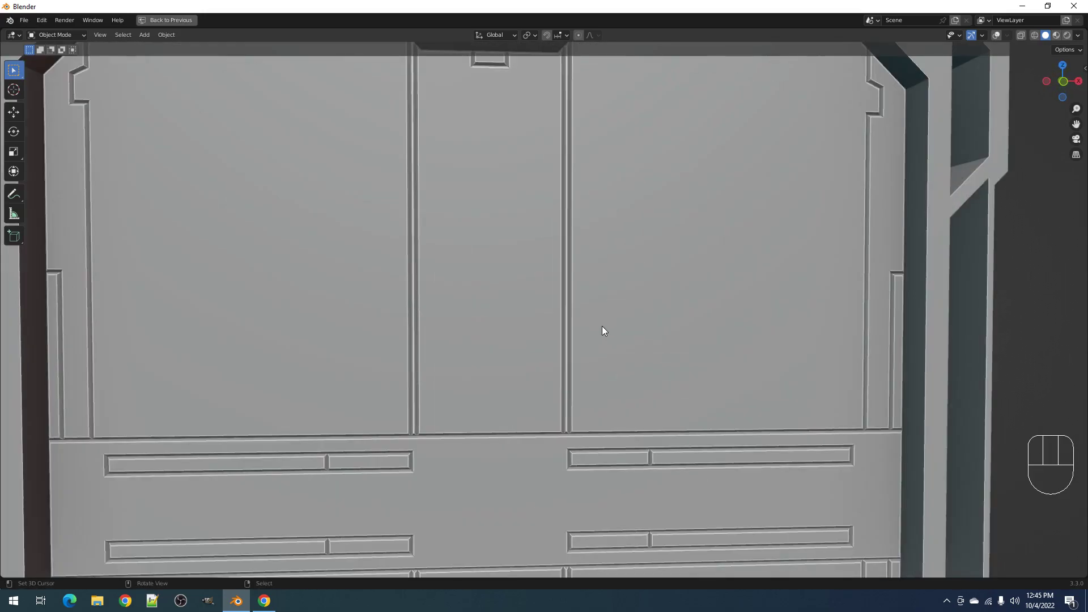
key(F9)
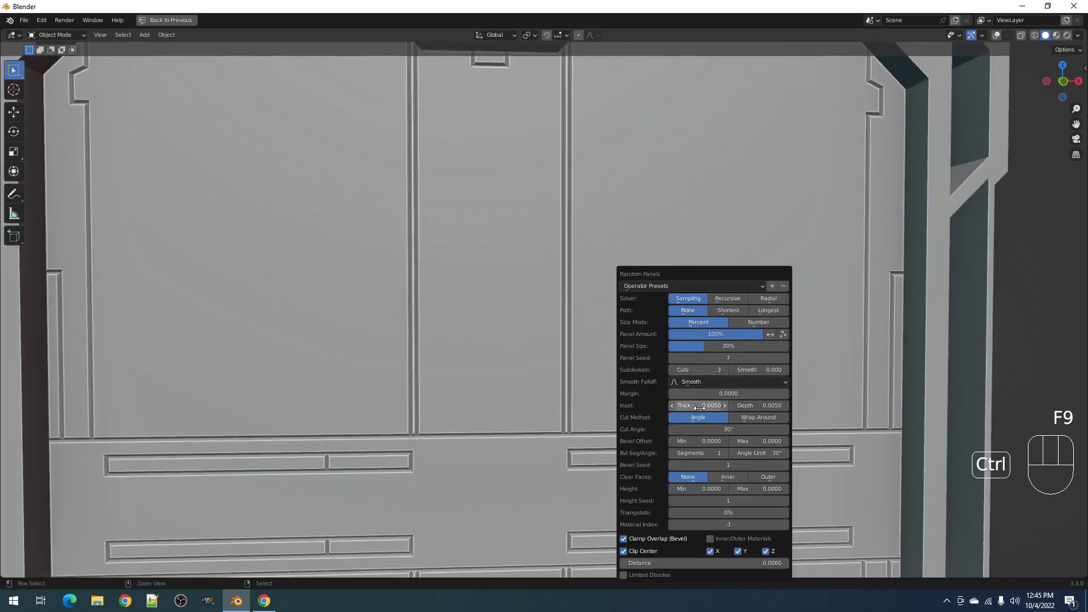
ctrl+scroll(699, 406, down, 1)
scroll(532, 330, down, 6)
middle_drag(531, 330, 644, 335)
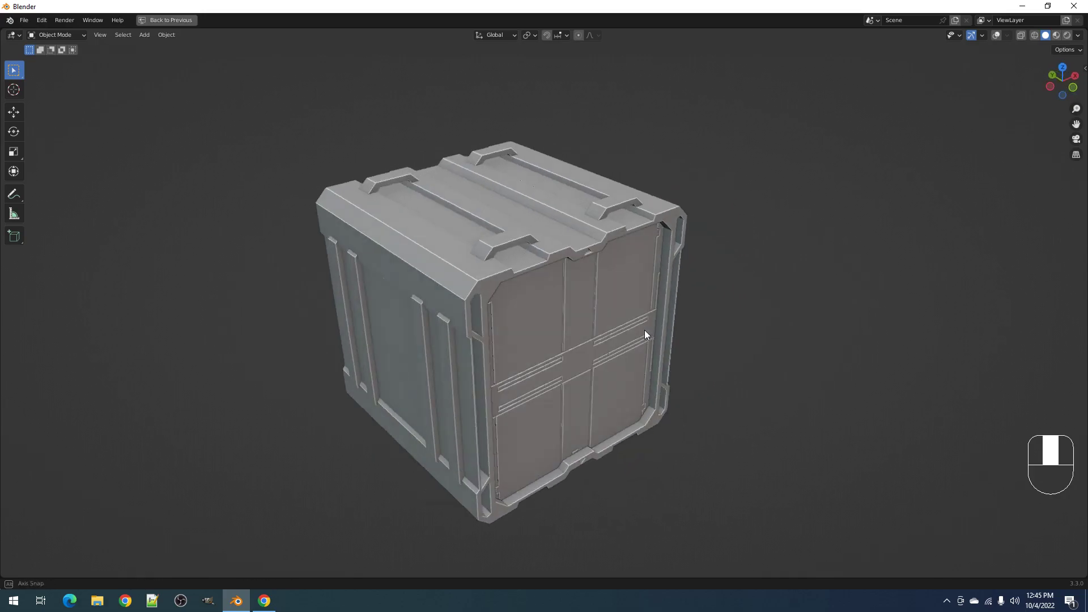
- Deselect everything and view the whole crate with its panelled front from several angles
key(alt+a)
scroll(617, 310, up, 3)
scroll(585, 316, down, 4)
mouse_move(585, 316)
middle_down()
mouse_move(583, 330)
mouse_move(601, 318)
middle_up()
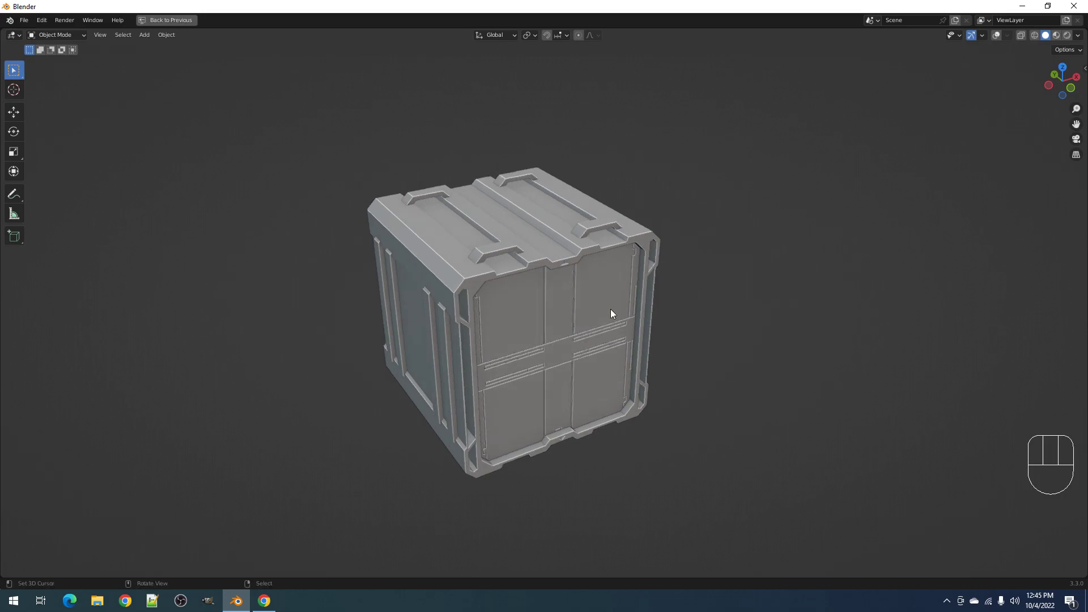
key(shift+q)
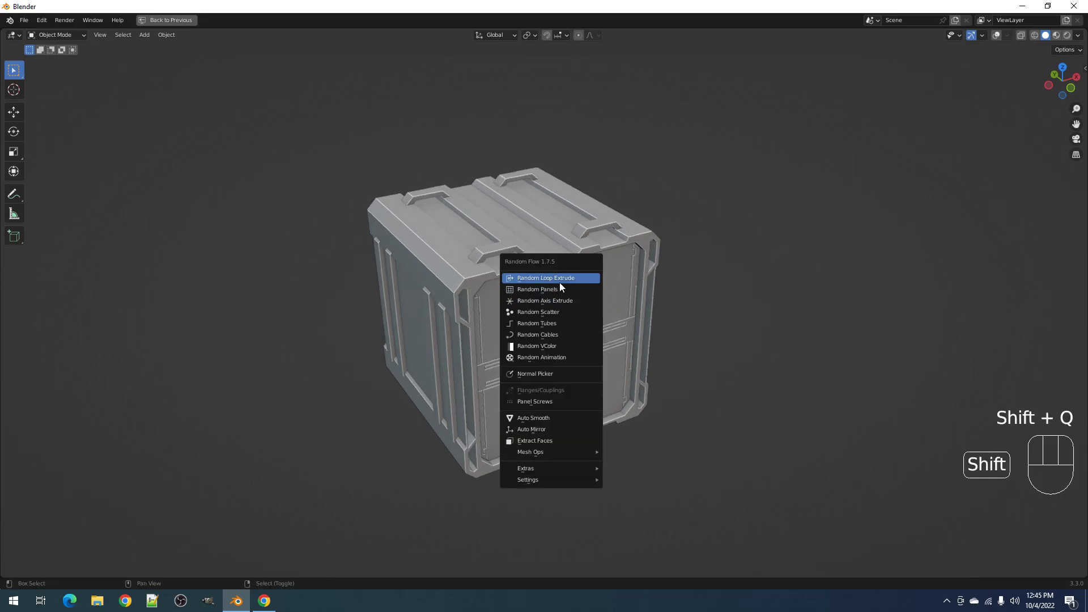
scroll(508, 320, up, 2)
scroll(555, 317, up, 1)
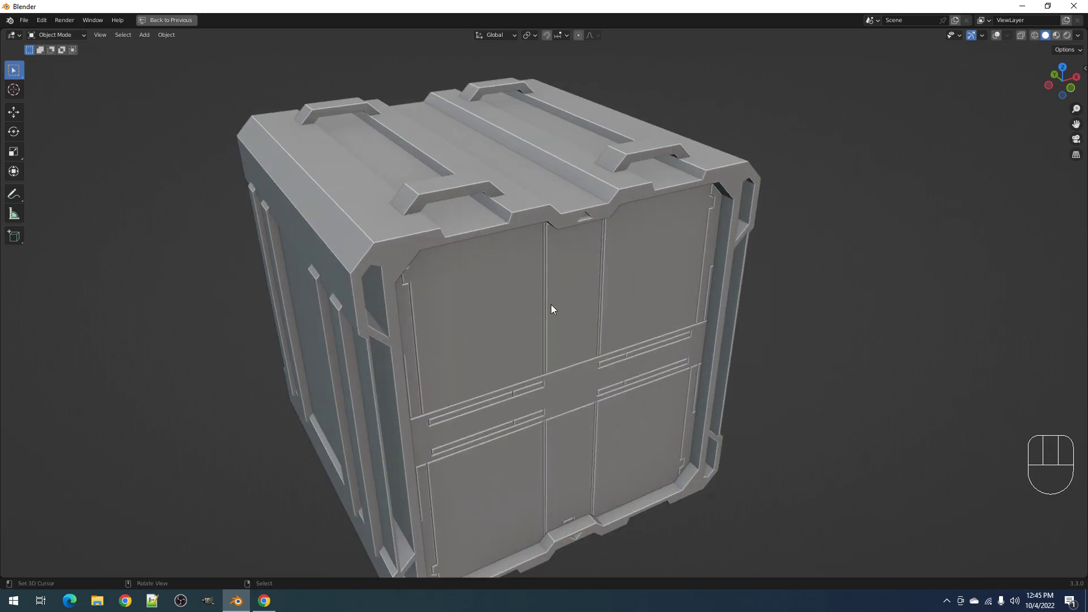
scroll(558, 306, down, 2)
middle_drag(562, 306, 419, 205)
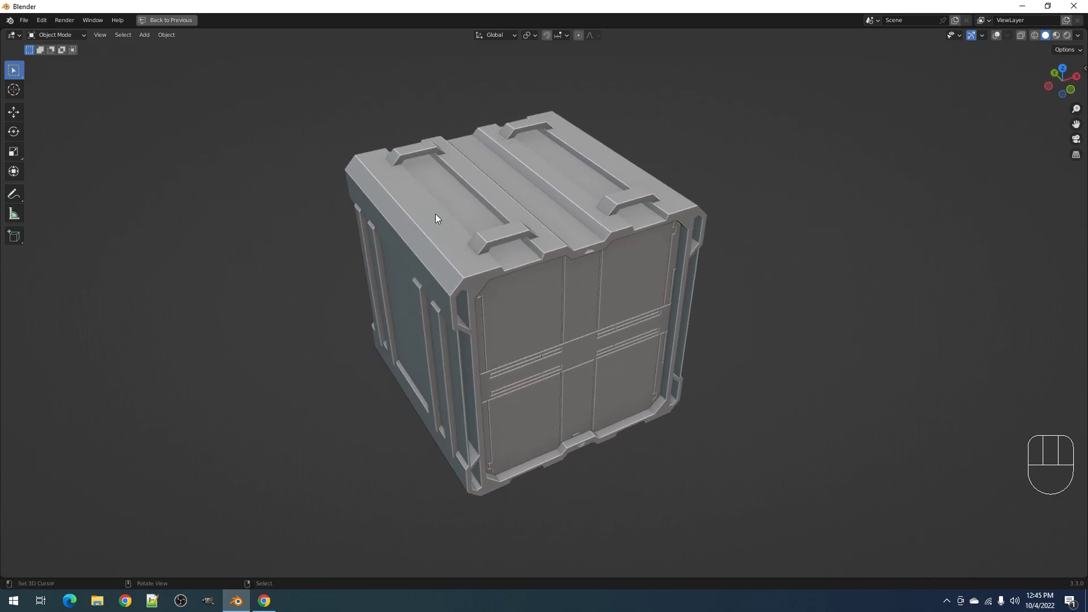
middle_drag(483, 230, 552, 231)
middle_drag(470, 252, 572, 271)
middle_drag(655, 318, 599, 319)
- Show the viewport overlays and check the extracted front panel's mesh in Edit Mode before returning to Object Mode
key(Tab)
key(shift+alt+z)
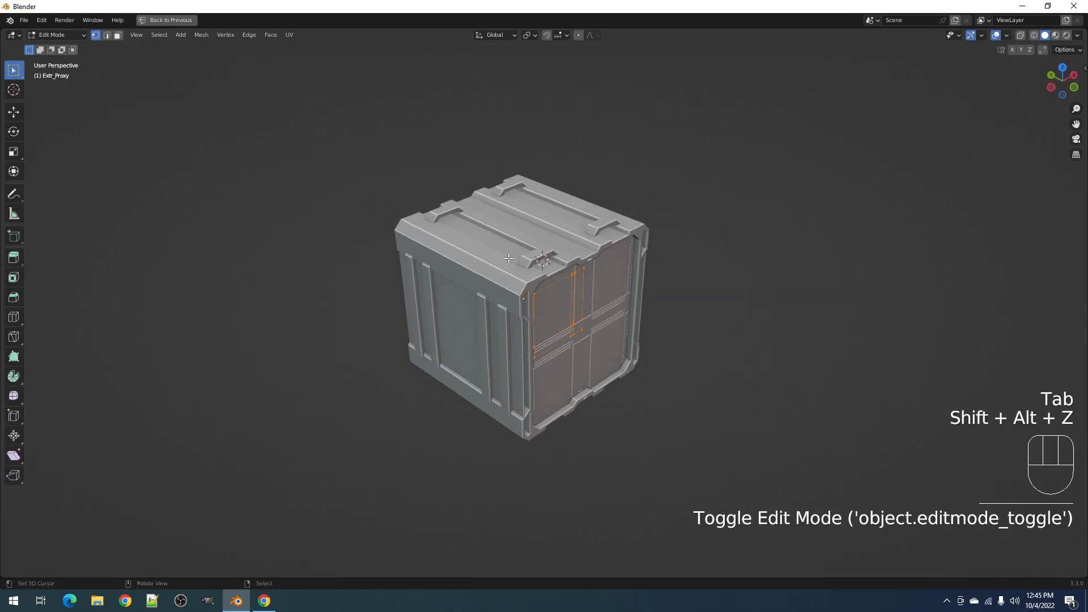
key(a)
key(a)
key(Tab)
mouse_move(638, 276)
middle_down()
mouse_move(627, 264)
mouse_move(622, 280)
middle_up()
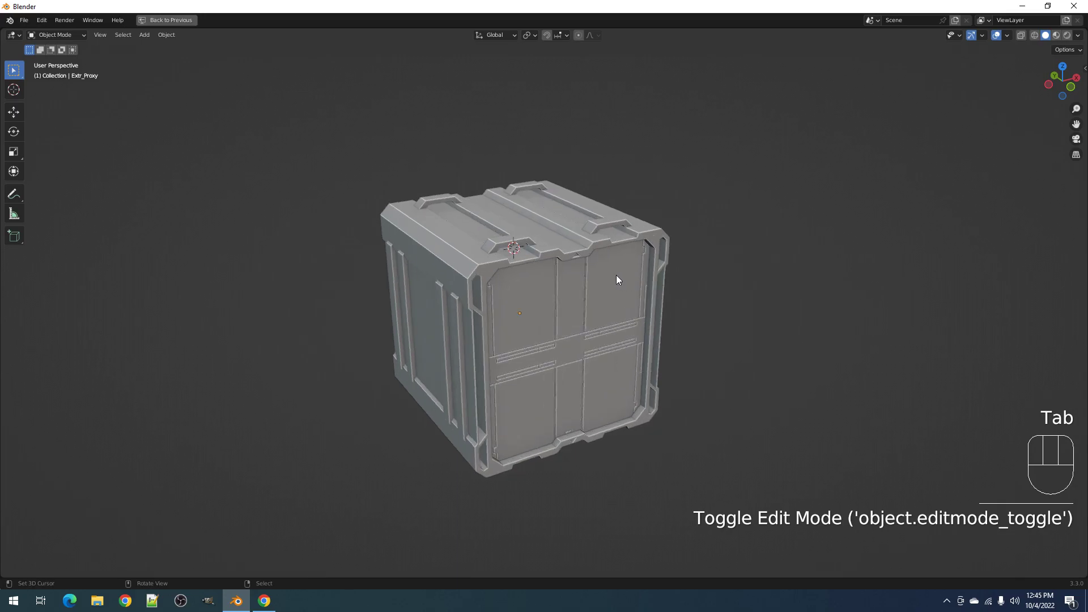
scroll(561, 276, down, 5)
middle_drag(548, 356, 577, 305)
scroll(559, 294, down, 3)
scroll(559, 294, up, 6)
scroll(573, 329, up, 3)
scroll(571, 307, up, 3)
- Make the crate's main body the active object and briefly check its mesh in Edit Mode
click(496, 264)
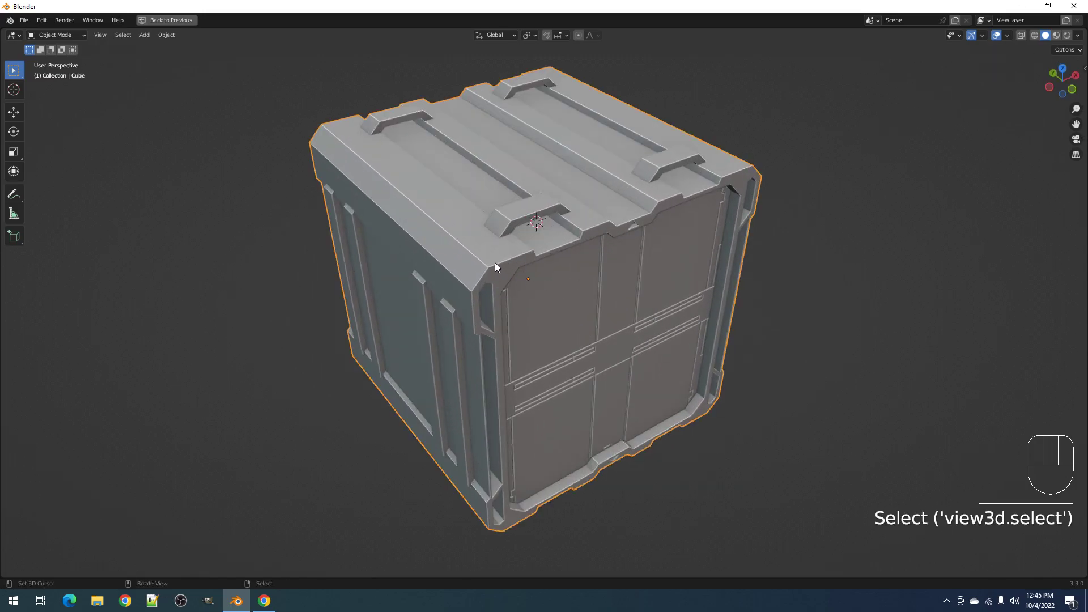
key(Tab)
key(Tab)
scroll(611, 247, down, 2)
mouse_move(610, 246)
middle_down()
mouse_move(587, 223)
mouse_move(611, 258)
middle_up()
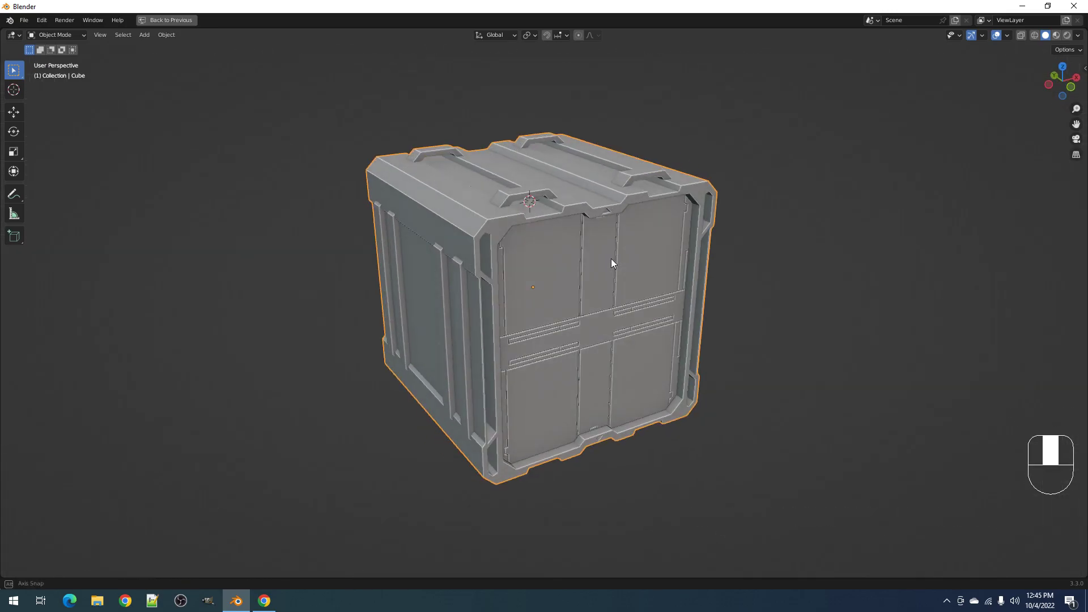
key(alt+a)
middle_drag(538, 267, 553, 304)
scroll(553, 304, up, 3)
key(Tab)
key(Tab)
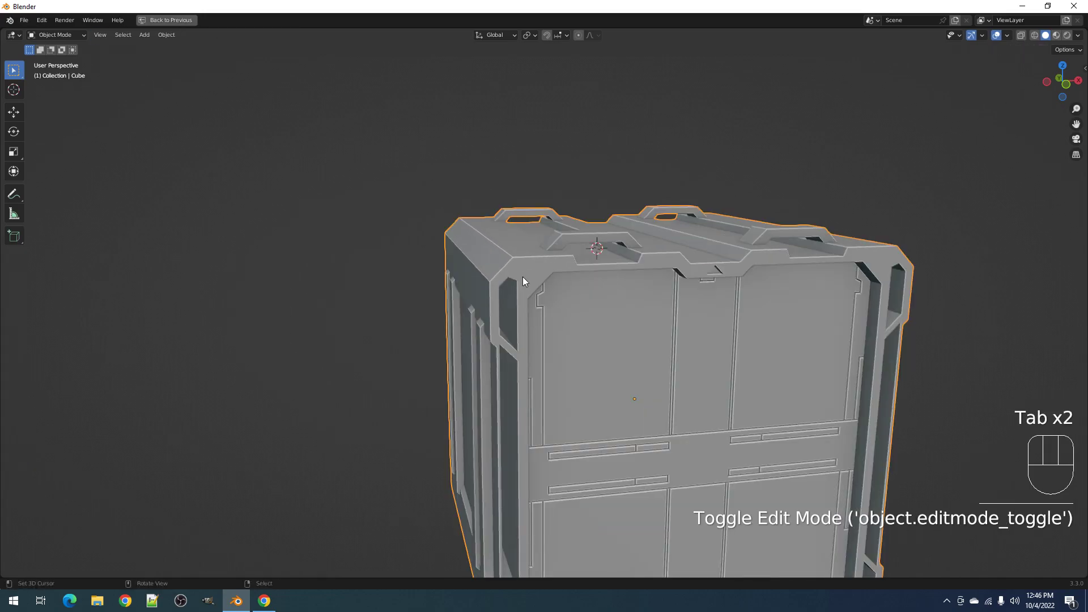
- Extract the connected front frame faces around the crate body's upper-left corner with Random Flow's Extract Faces
key(shift+ctrl+x)
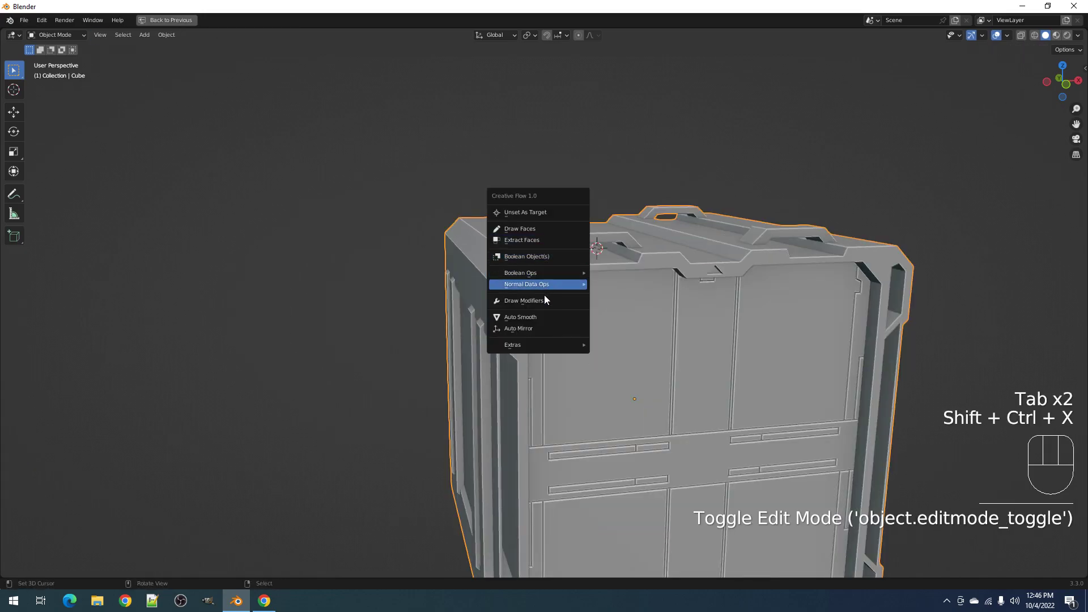
key(shift+q)
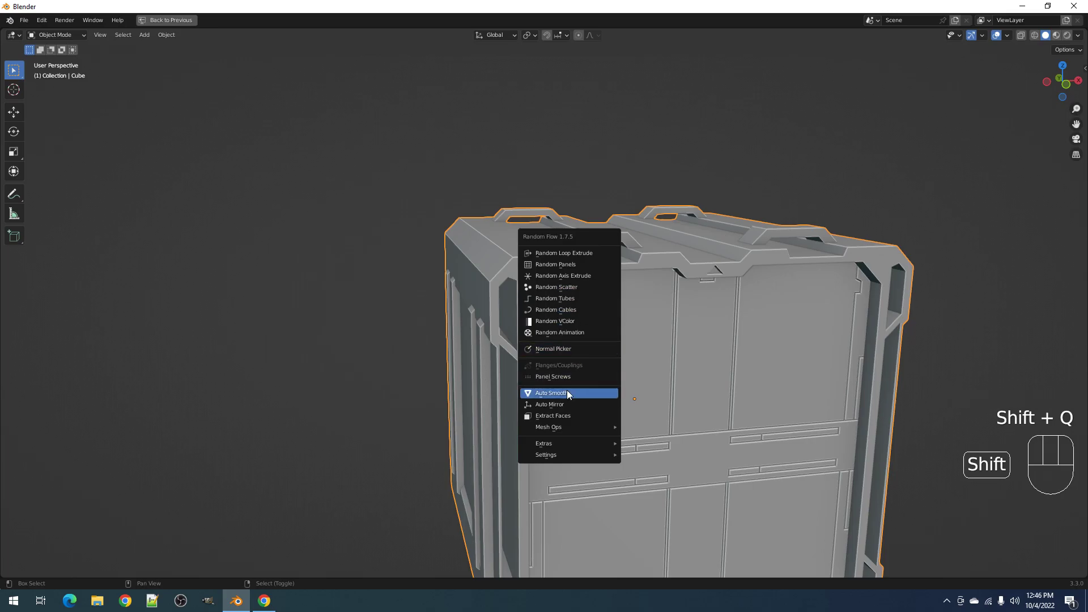
click(567, 414)
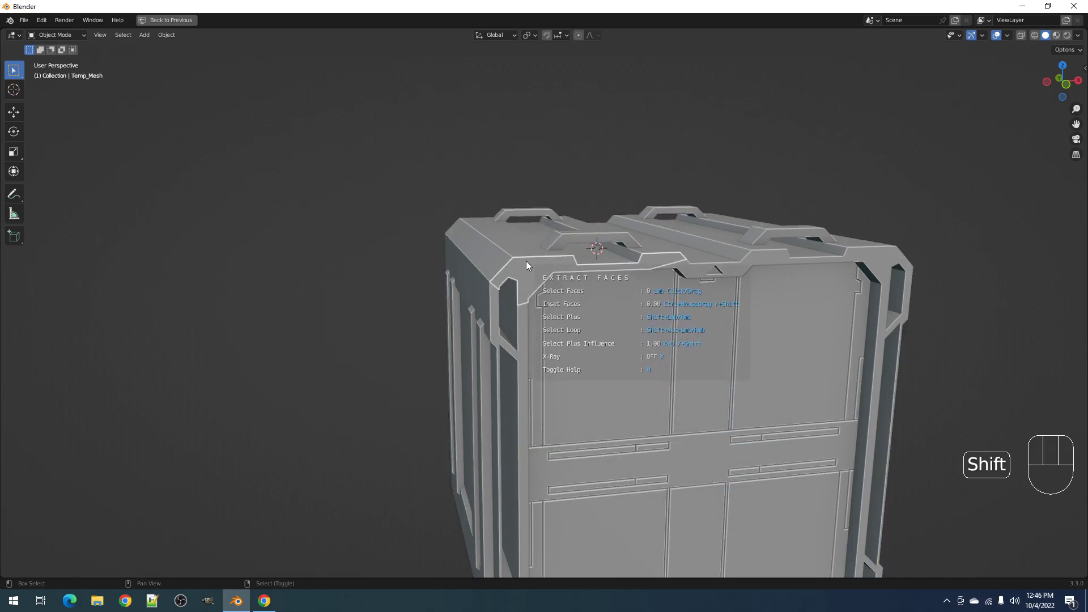
shift+click(526, 263)
scroll(712, 257, up, 1)
scroll(712, 257, up, 1)
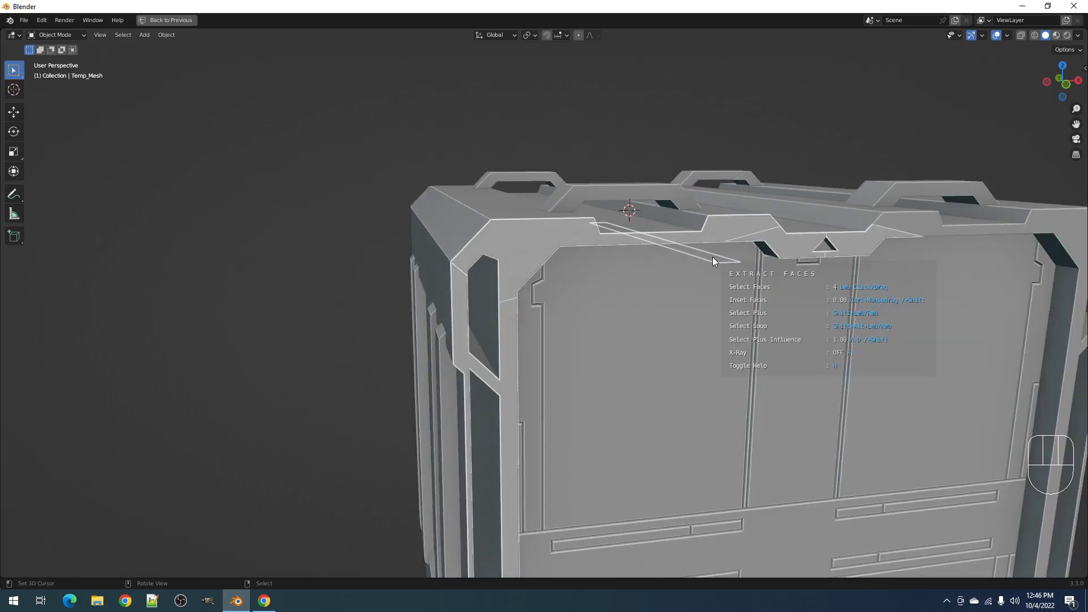
key(space)
- Examine the extracted frame's corner geometry from the front in Edit Mode
key(Tab)
alt+middle_drag(712, 257, 589, 237)
scroll(590, 237, down, 1)
scroll(635, 290, up, 3)
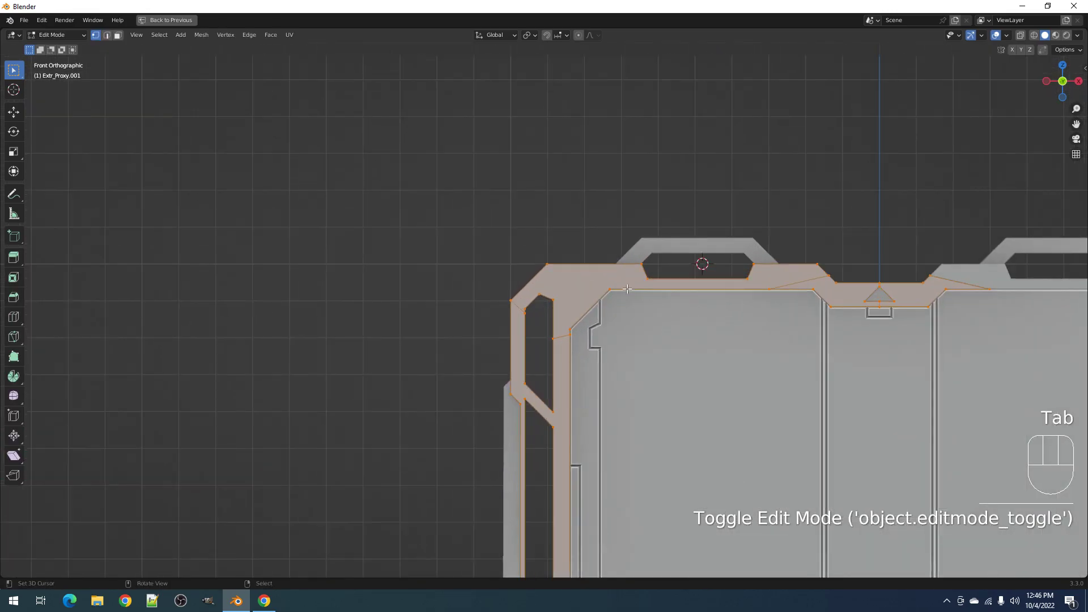
right_click(558, 266)
scroll(578, 267, down, 3)
key(Tab)
middle_drag(612, 262, 655, 276)
scroll(654, 280, up, 1)
- Apply Auto Mirror to the extracted frame, picking its upper-left corner area
key(shift+ctrl+x)
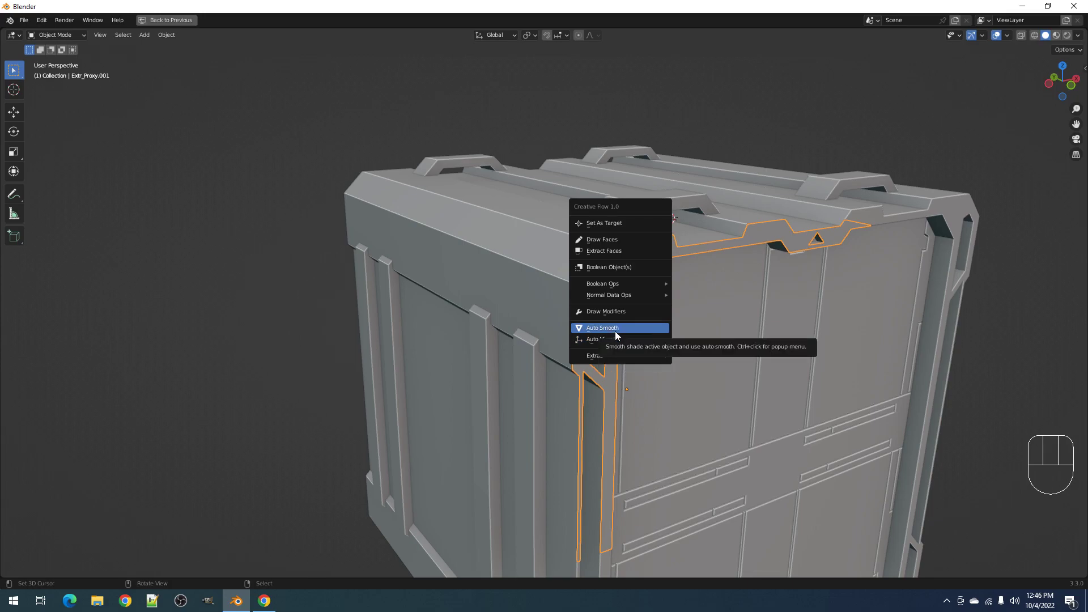
key(shift+q)
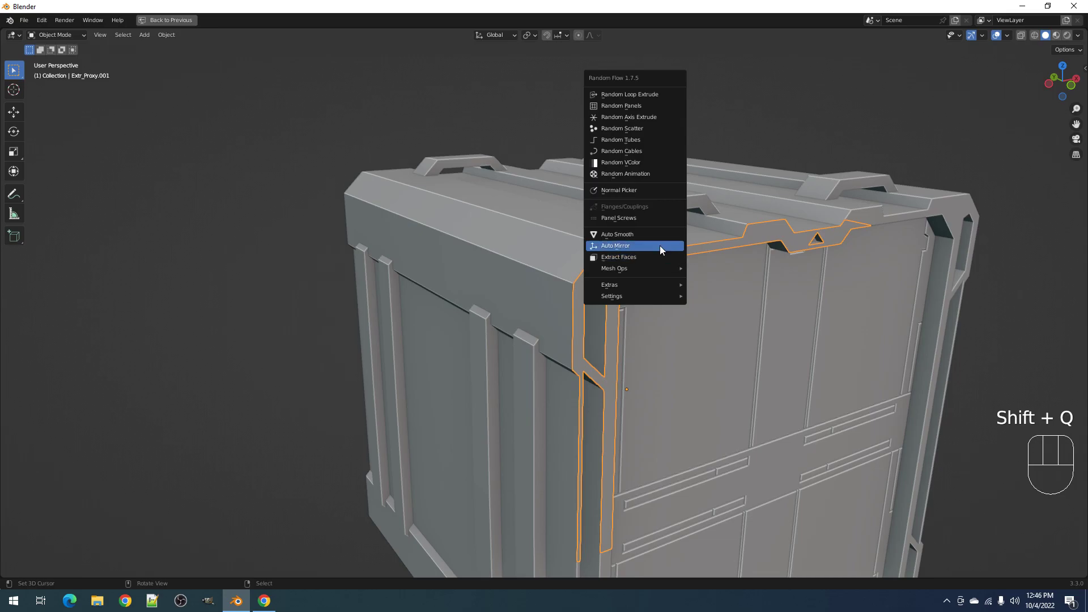
click(660, 246)
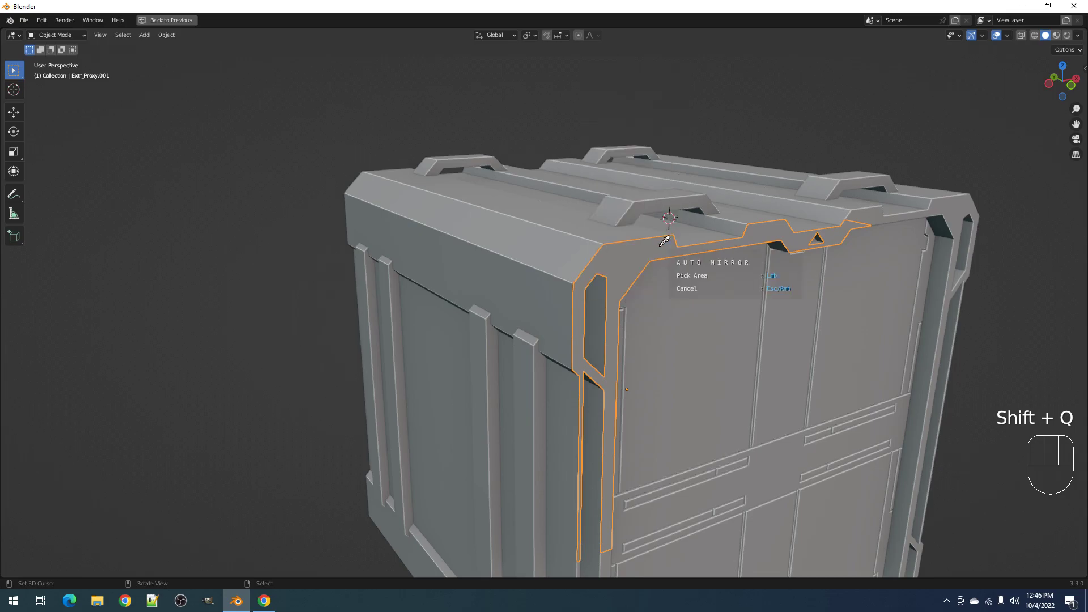
click(609, 261)
- Tag only the outer vertex at the extracted frame's upper-left corner with Random Flow in front view
key(Tab)
alt+middle_drag(610, 261, 615, 248)
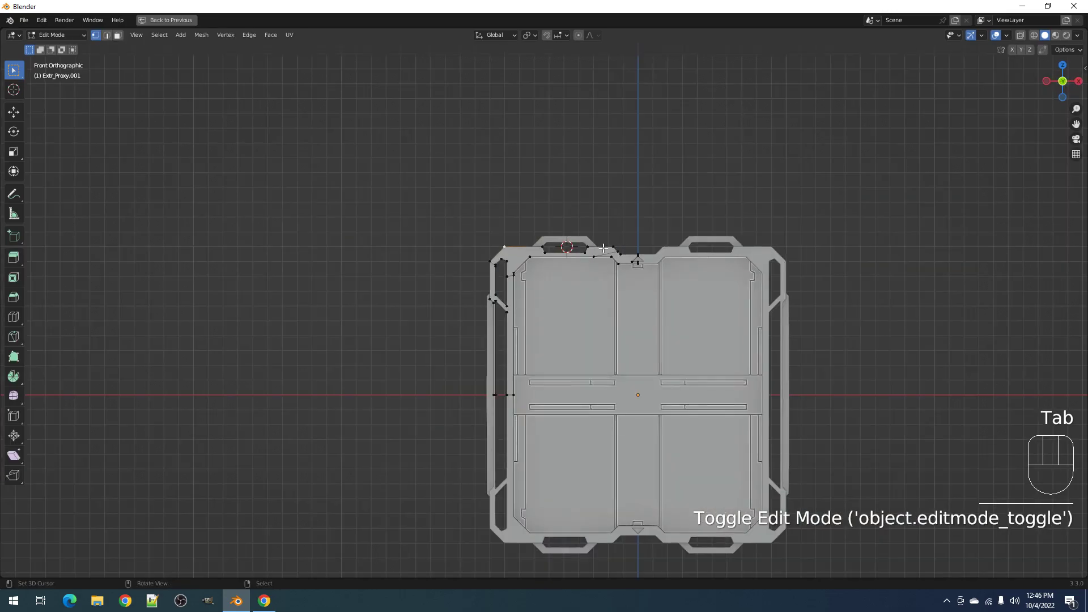
scroll(615, 248, up, 2)
key(alt+a)
scroll(595, 261, up, 2)
click(593, 263)
key(shift+ctrl+x)
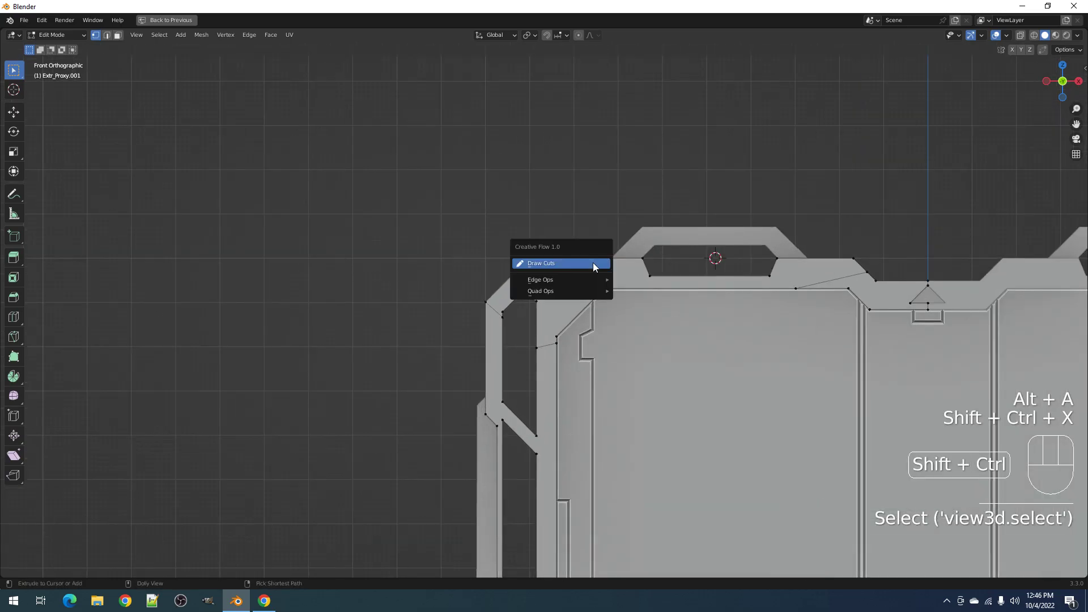
key(shift+q)
click(556, 405)
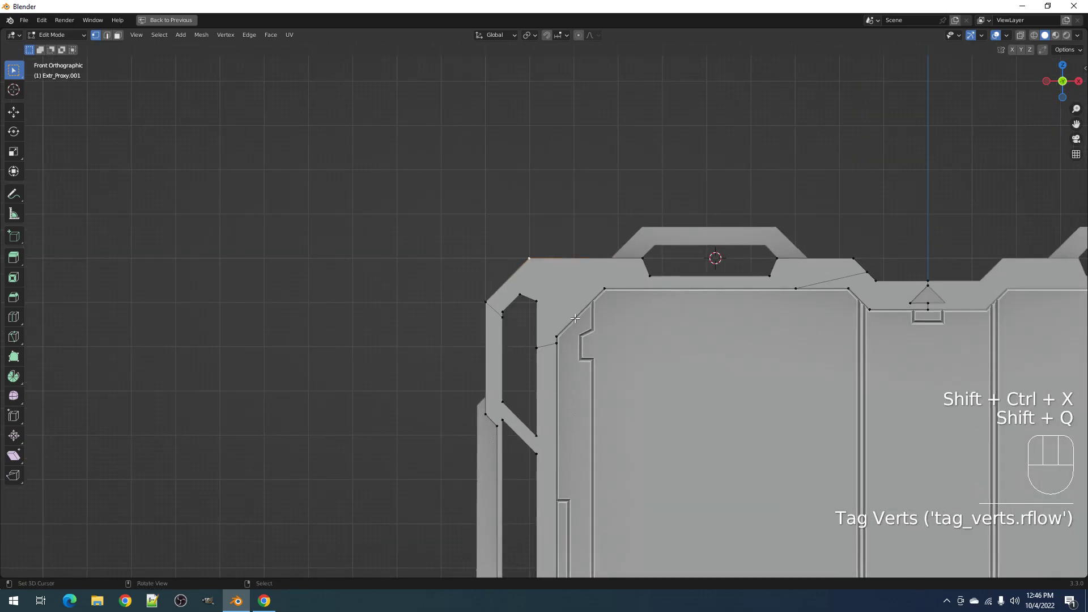
- Try to add Panel Screws to the extracted frame without selecting any of its faces
key(Tab)
key(shift+q)
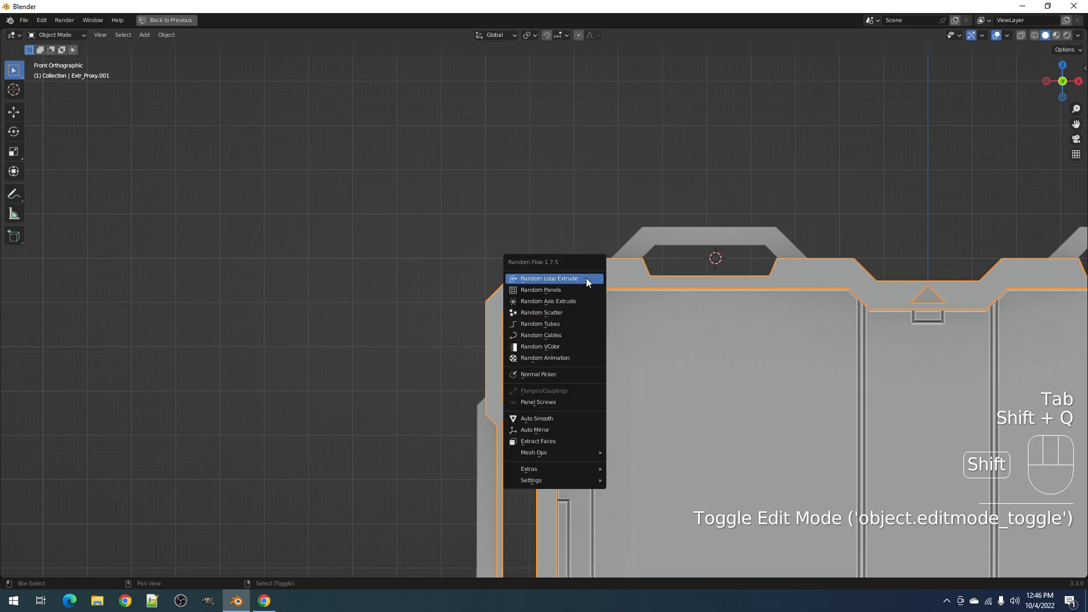
click(573, 392)
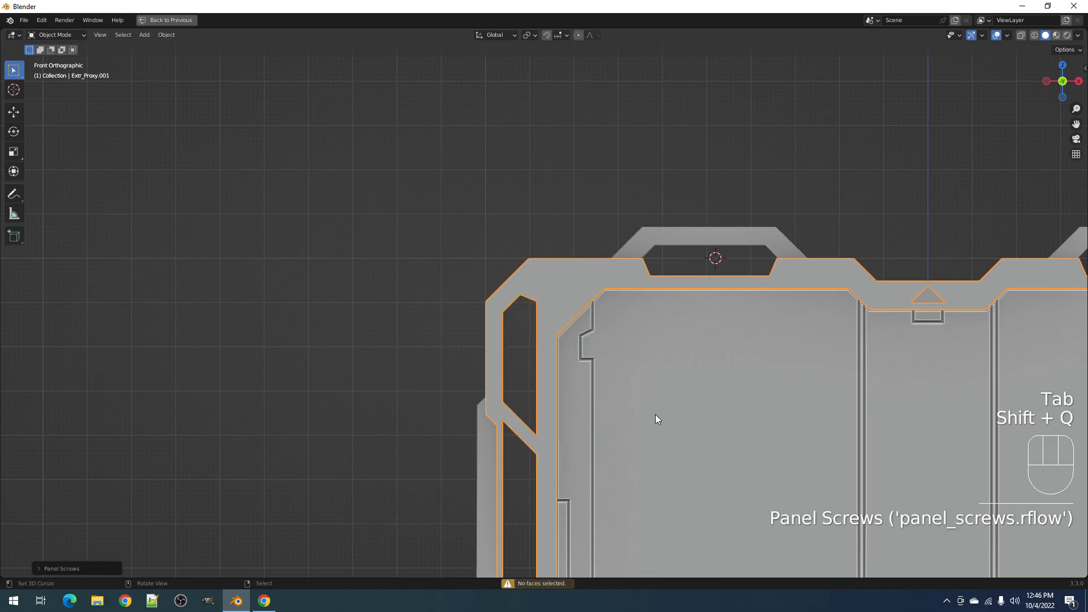
- Select the extracted frame's upper-left corner face and run Panel Screws on it from Object Mode
key(Tab)
key(3)
click(566, 287)
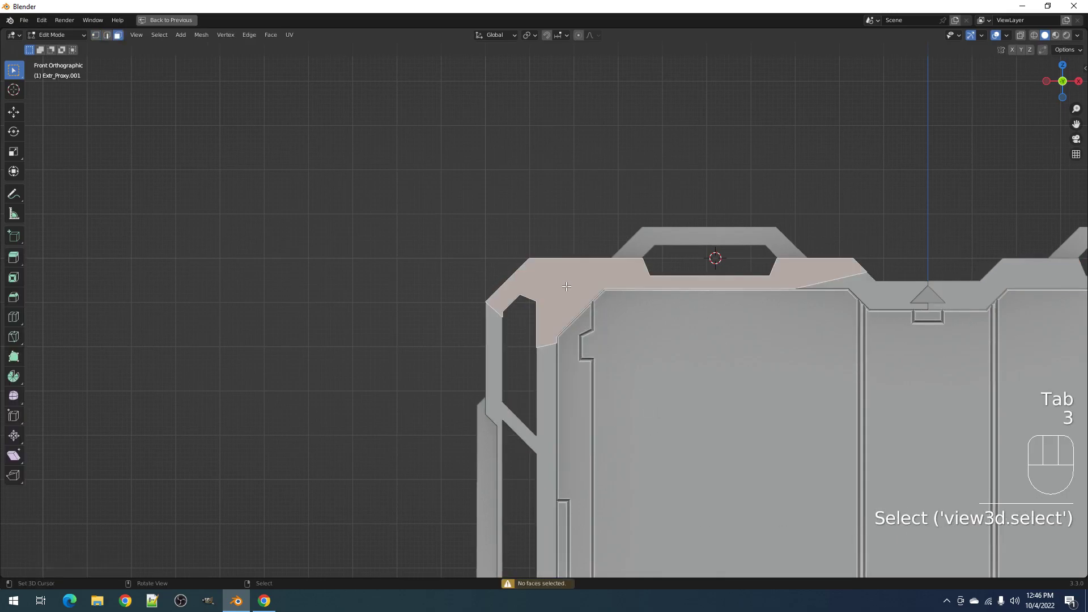
key(Tab)
key(shift+q)
click(613, 279)
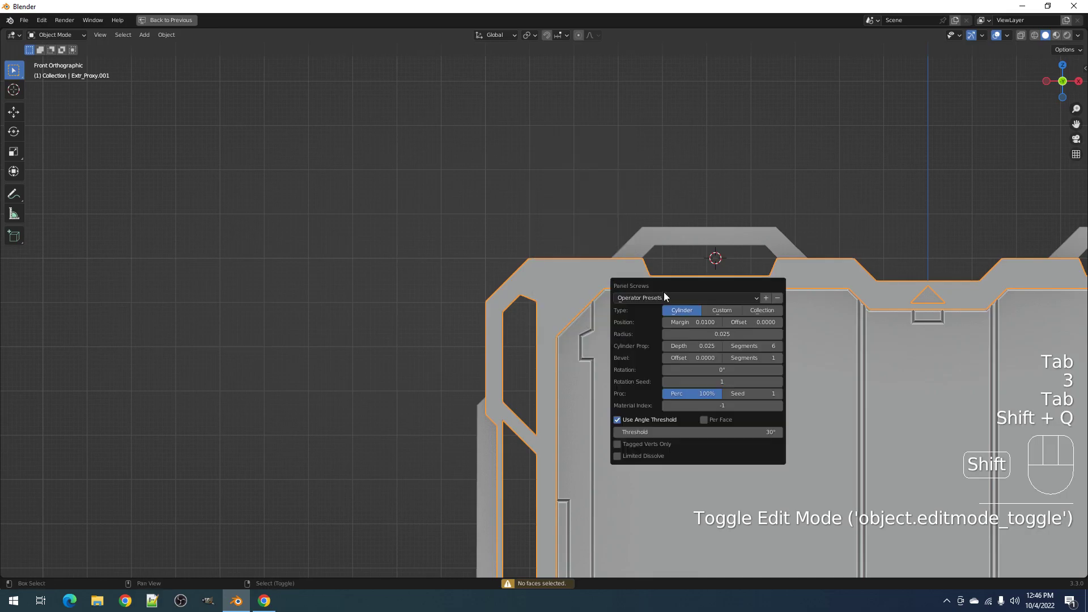
- Set the screw type to Custom with the captive01 mesh and limit the screws to tagged vertices
click(706, 311)
click(712, 323)
click(708, 339)
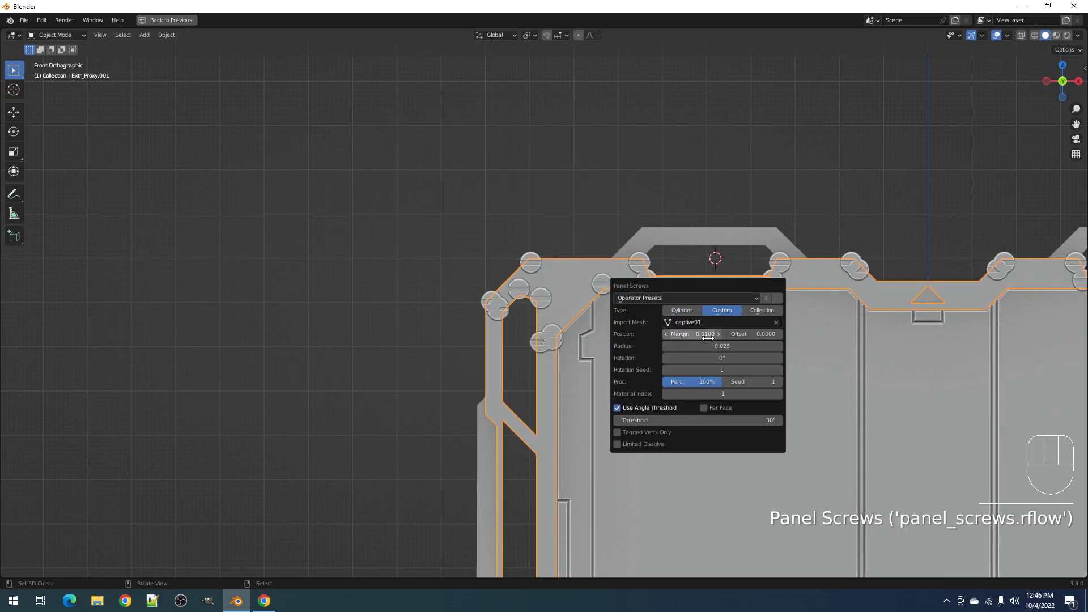
click(661, 432)
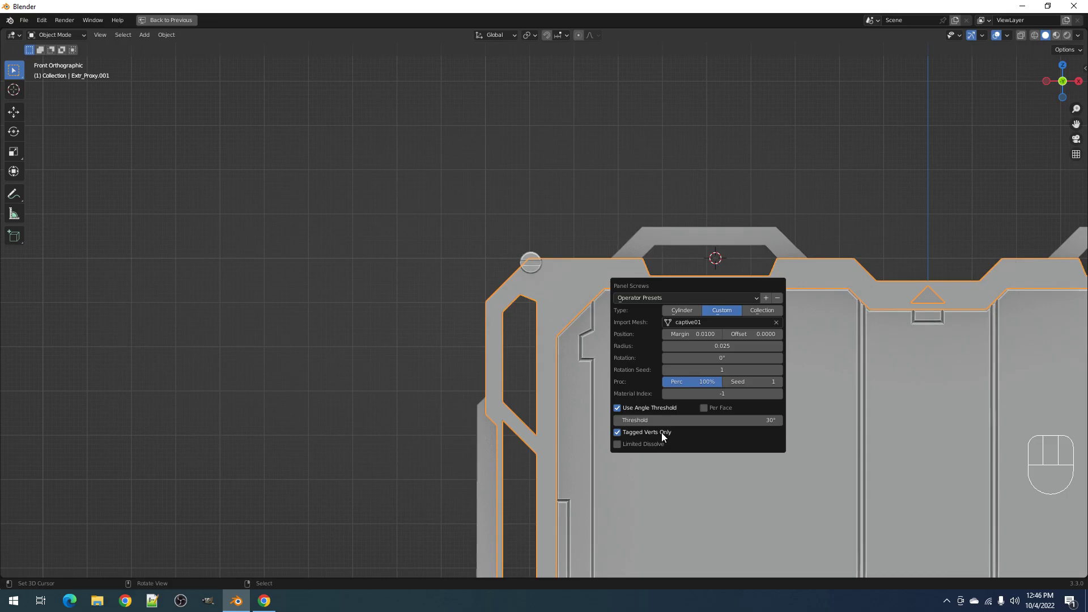
- Set the panel screws' margin to 0.0230, radius to 0.011 and rotation seed to 3
mouse_move(696, 339)
mouse_down()
mouse_move(731, 338)
mouse_move(705, 334)
mouse_up()
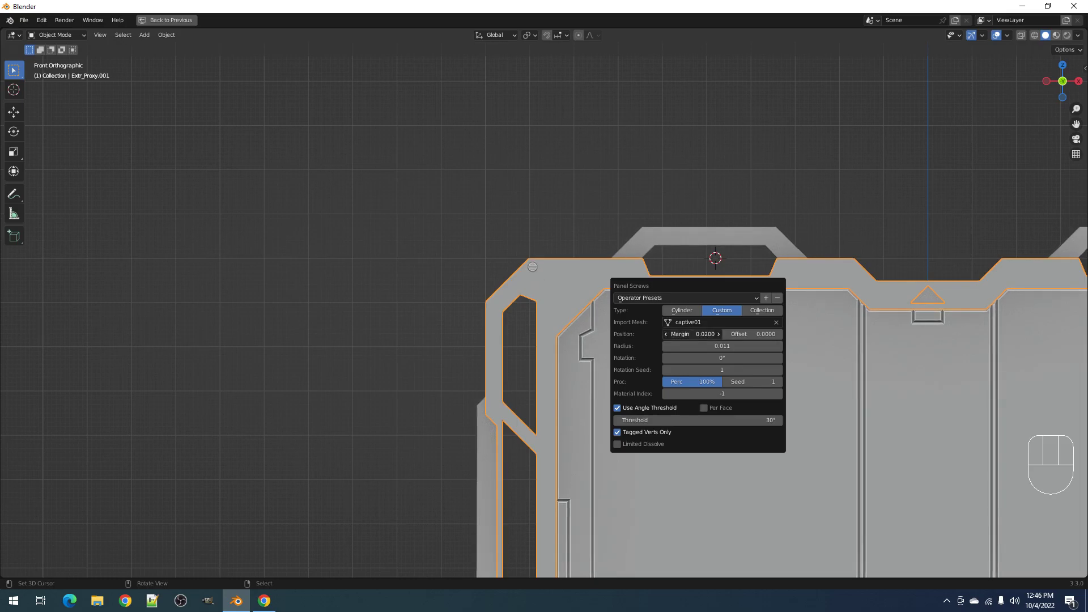
scroll(563, 293, up, 4)
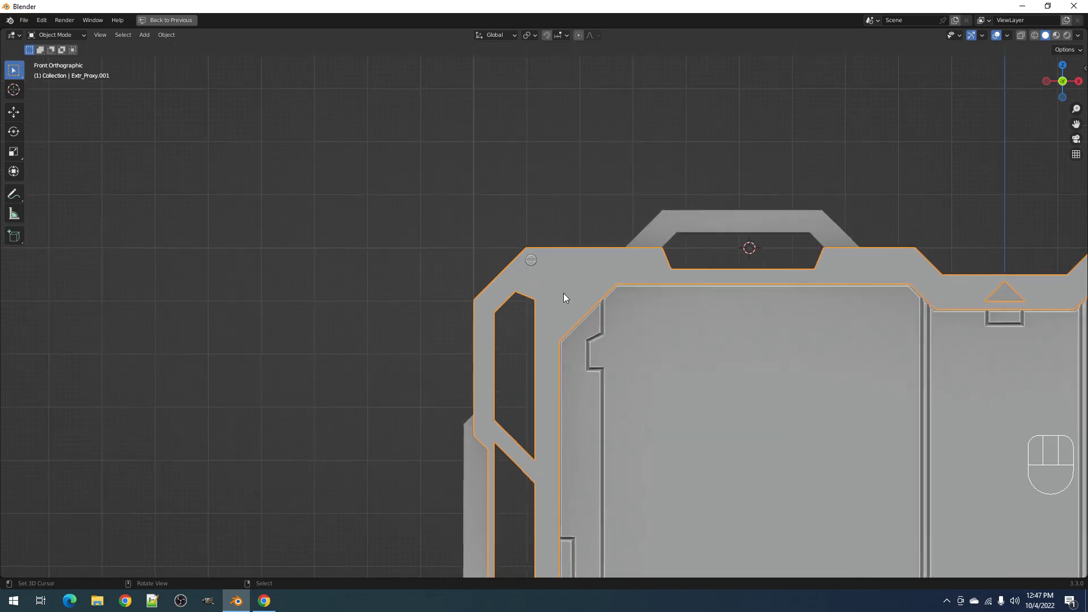
key(F9)
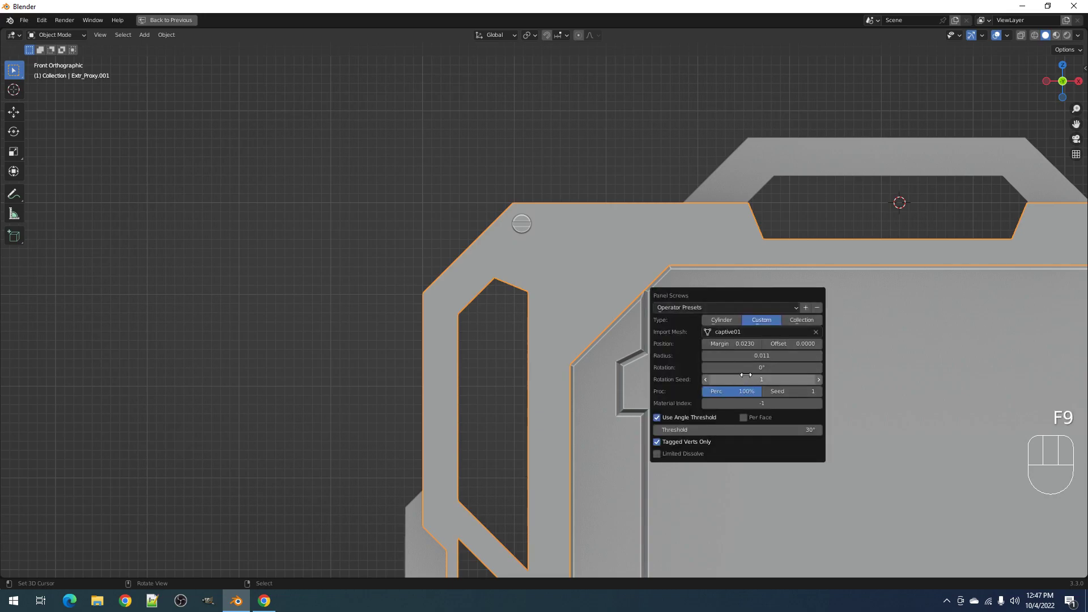
ctrl+scroll(745, 374, up, 1)
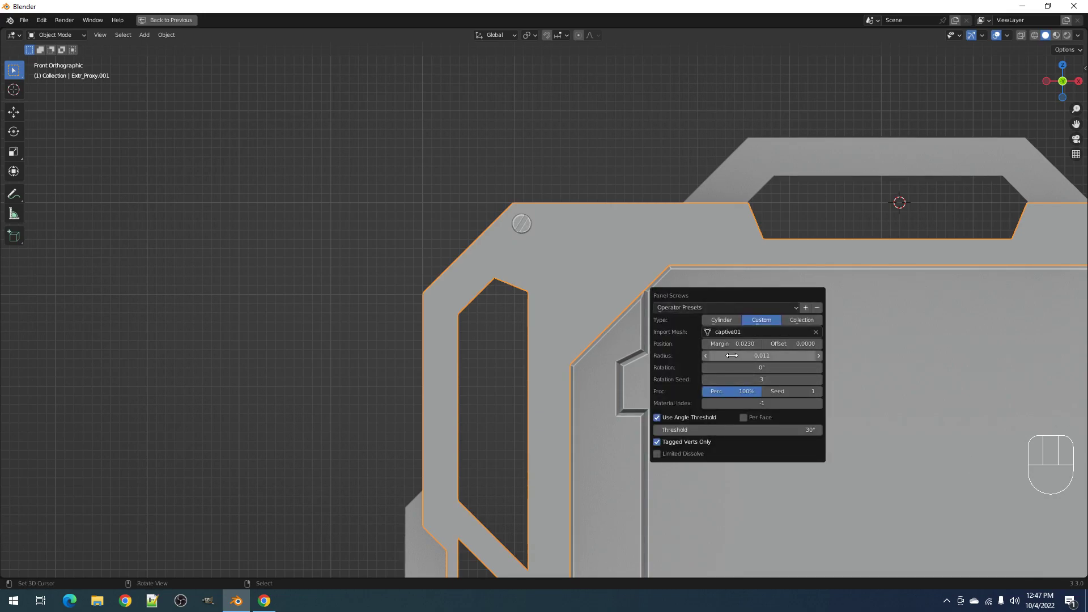
- Delete the extracted front frame that served as the base for the panel screws
scroll(570, 311, down, 10)
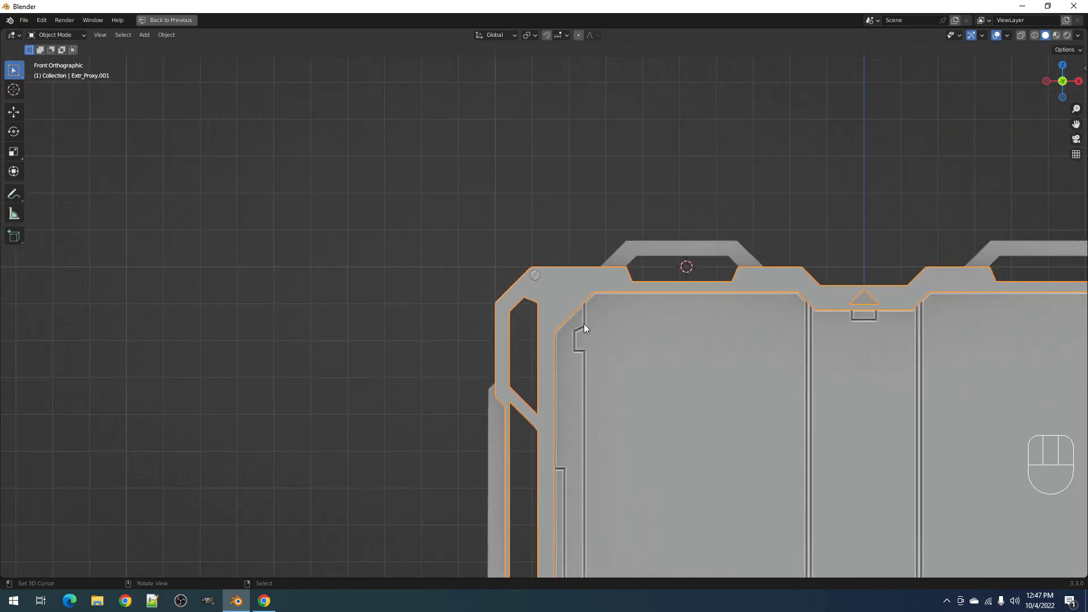
middle_drag(624, 326, 660, 358)
scroll(661, 357, up, 2)
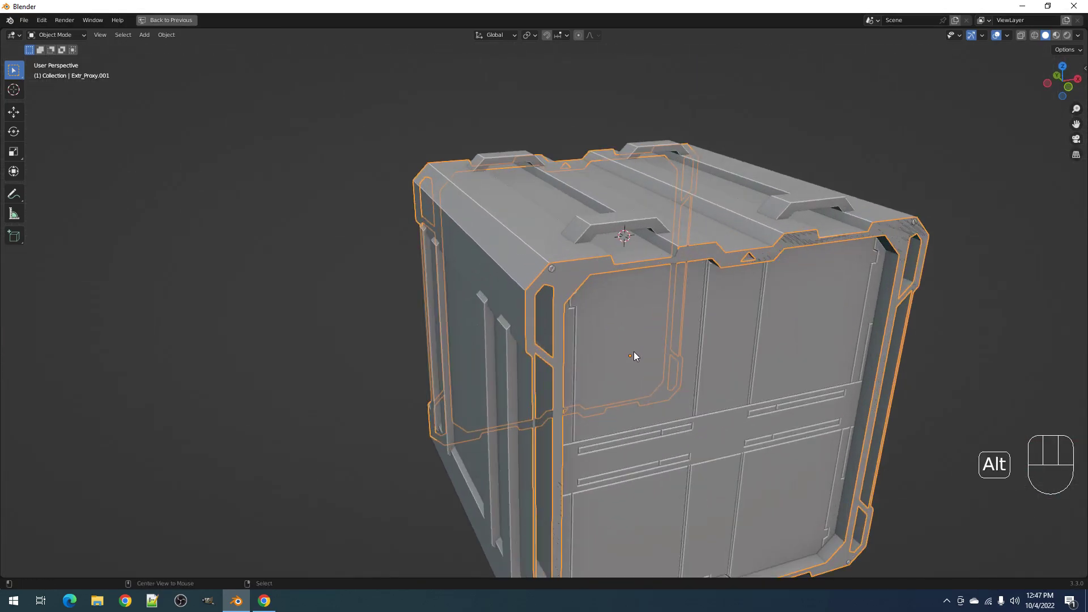
key(alt+a)
click(577, 280)
key(g)
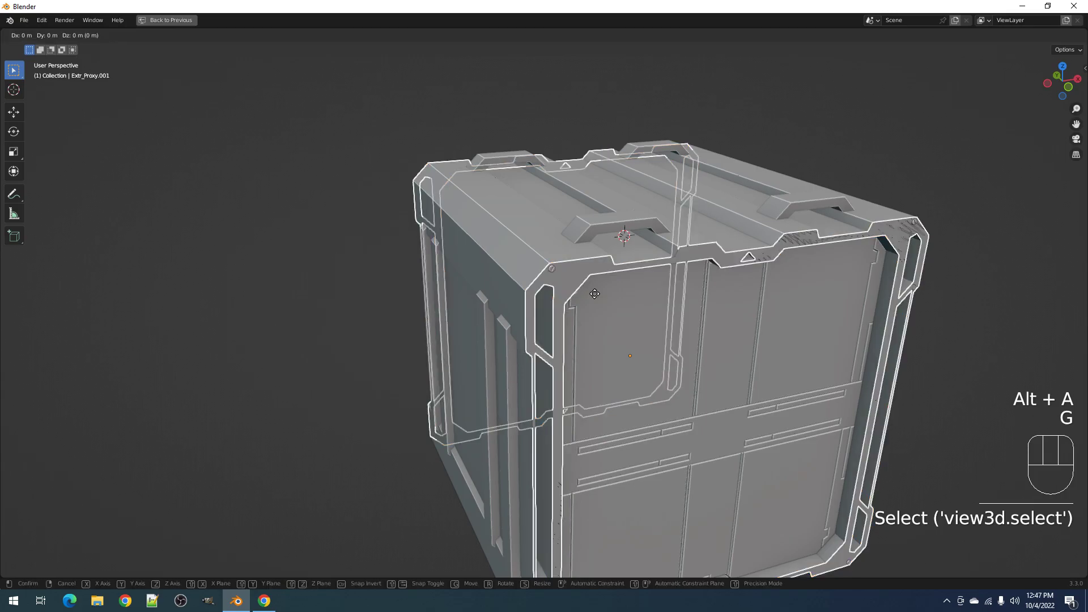
key(x)
- Nudge the screw mesh slightly down and inward at the front frame's upper-left corner
scroll(673, 332, down, 3)
middle_drag(672, 333, 651, 318)
scroll(607, 327, up, 3)
mouse_move(592, 291)
shift+middle_down()
mouse_move(607, 328)
mouse_move(625, 334)
mouse_move(604, 307)
shift+middle_up()
scroll(604, 320, up, 1)
scroll(599, 311, down, 2)
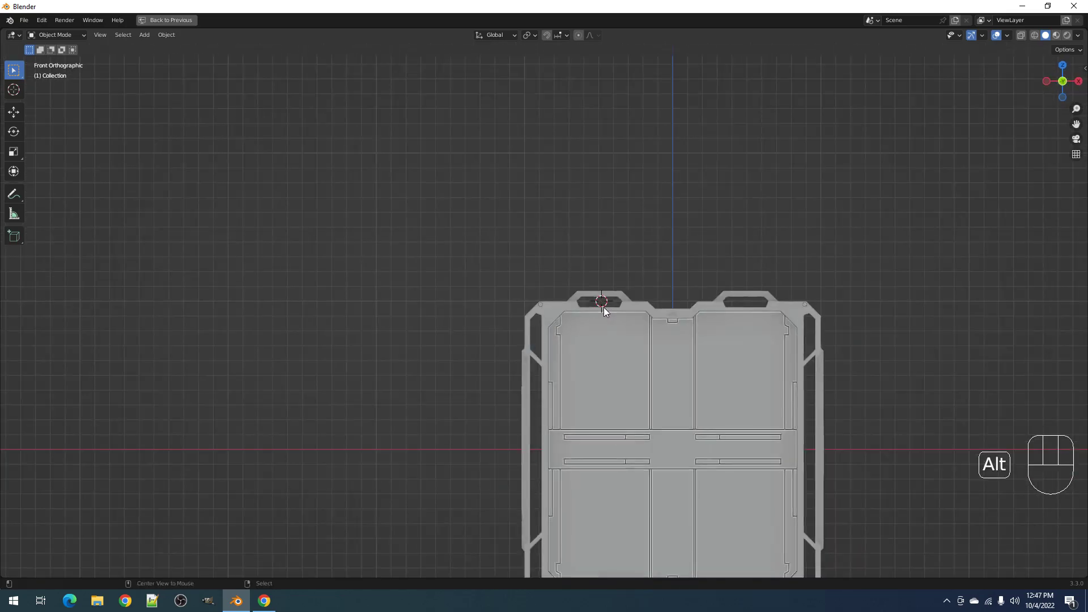
scroll(570, 276, up, 2)
key(Tab)
key(shift+alt+z)
key(a)
scroll(565, 281, up, 2)
scroll(565, 281, up, 1)
key(Tab)
key(Tab)
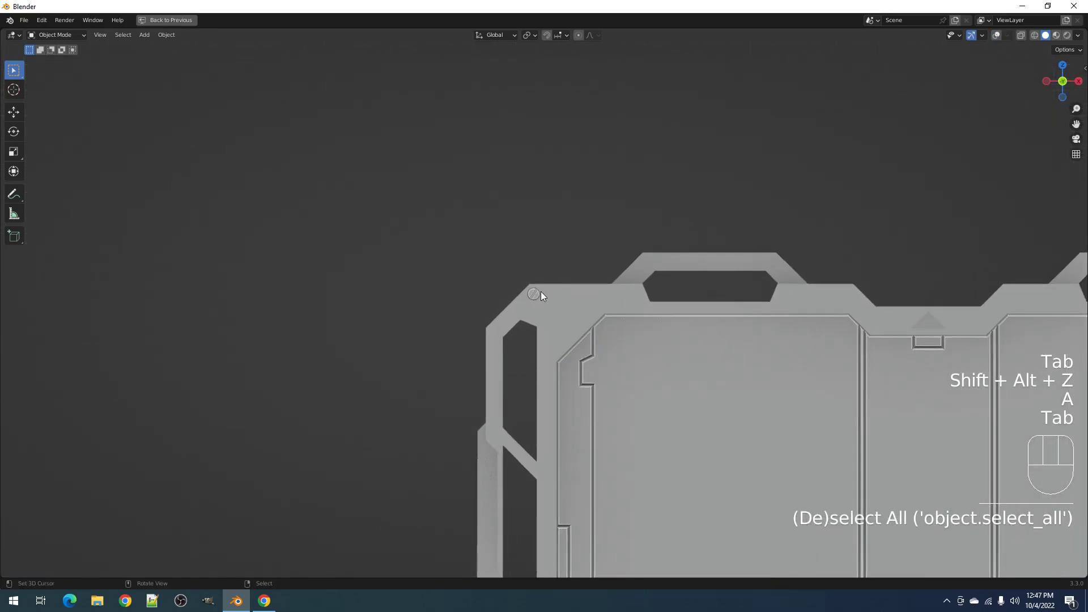
key(shift+alt+z)
scroll(545, 291, up, 3)
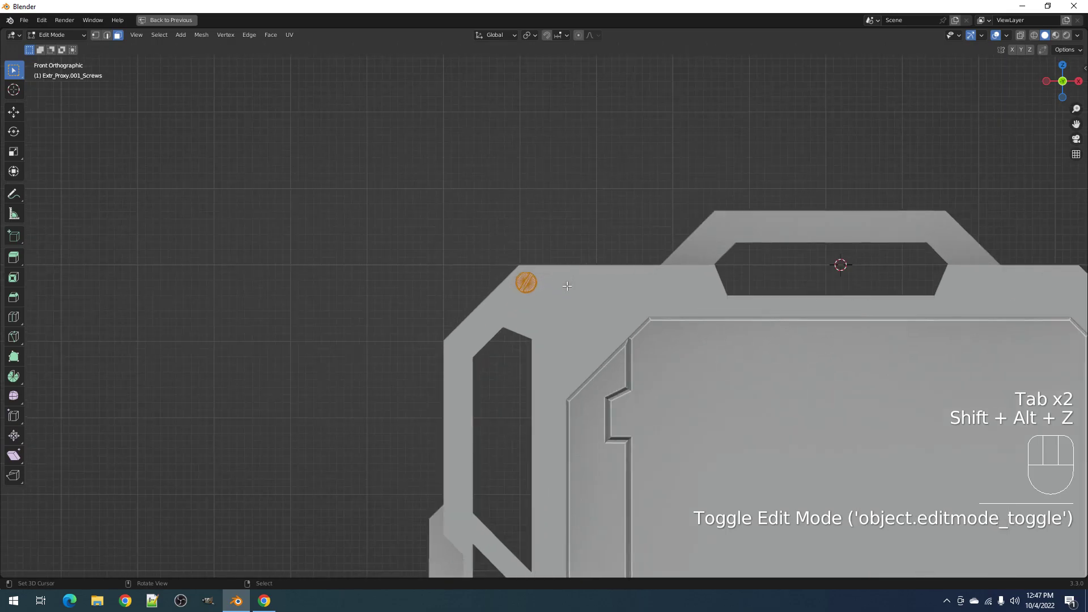
key(g)
click(569, 291)
key(Tab)
scroll(579, 280, down, 10)
key(shift+alt+z)
middle_drag(580, 277, 620, 295)
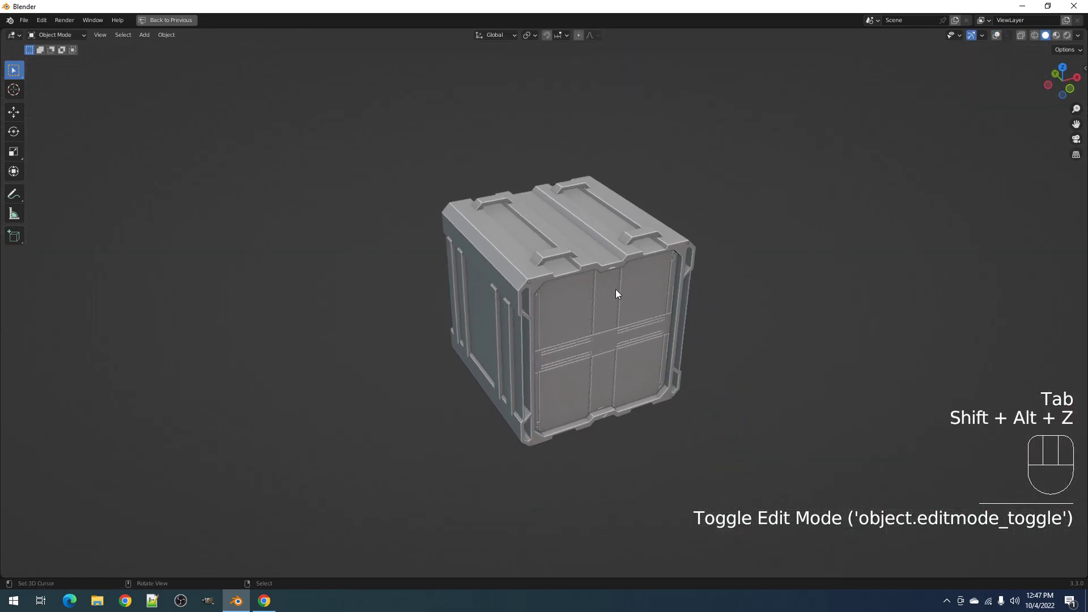
- Select the crate and draw a small circular face beside the corner screw with Draw Faces
scroll(616, 291, up, 4)
middle_drag(596, 284, 593, 322)
scroll(588, 317, up, 1)
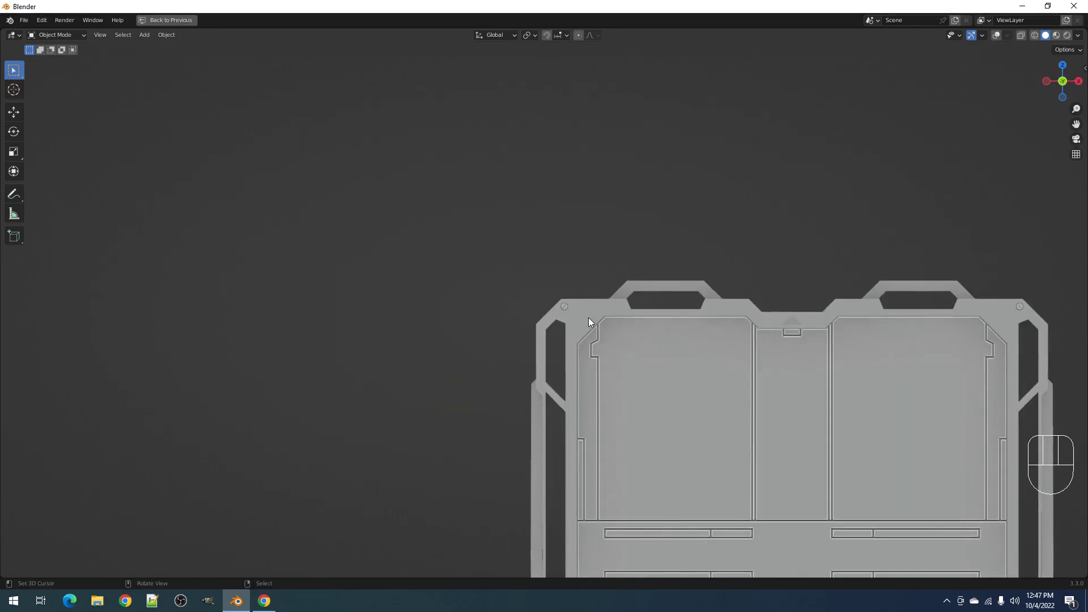
right_click(588, 317)
mouse_move(661, 304)
shift+middle_down()
mouse_move(627, 274)
mouse_move(652, 301)
shift+middle_up()
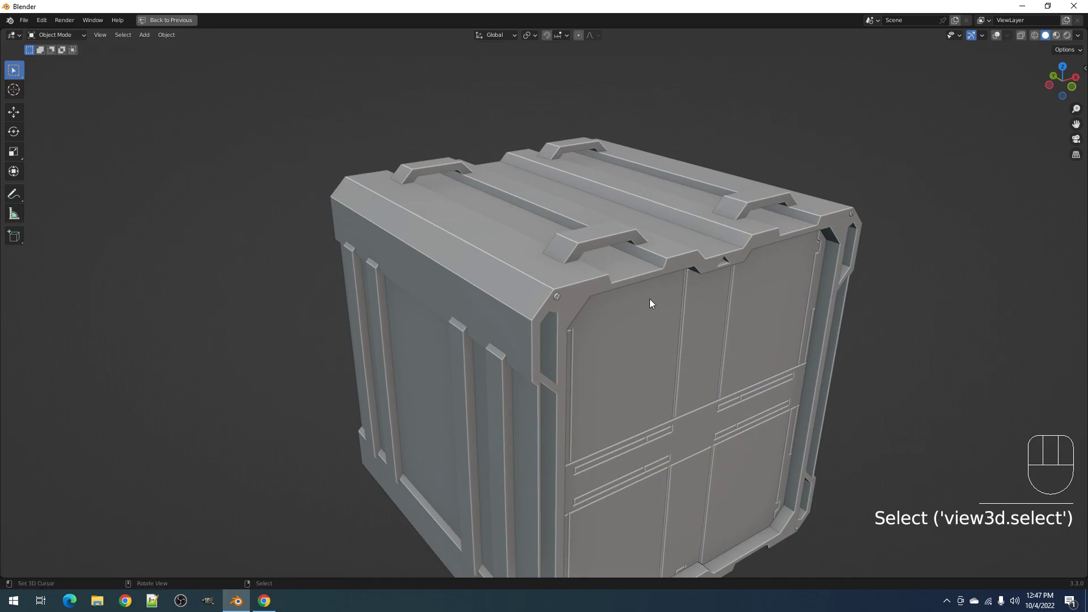
key(shift+Tab)
alt+middle_drag(670, 290, 628, 264)
scroll(602, 262, up, 3)
key(shift+alt+z)
scroll(586, 257, up, 2)
key(shift+ctrl+x)
mouse_move(587, 245)
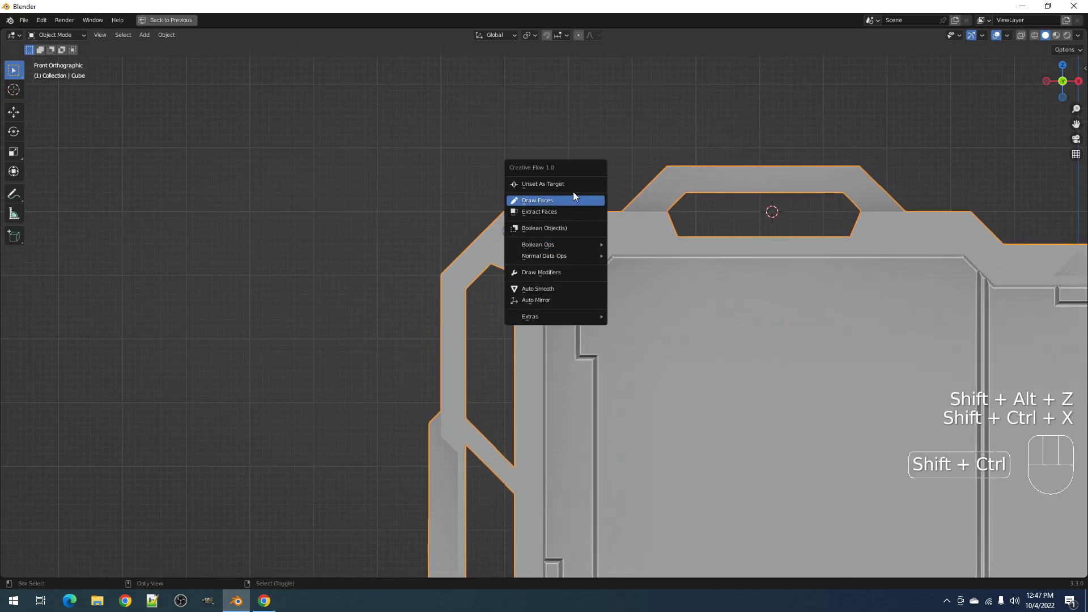
click(573, 198)
drag(554, 236, 555, 236)
- Reset the drawn circle's solidify thickness, set it to about -0.0176 and confirm the bolt shape
middle_drag(602, 236, 624, 260)
key(b)
key(ctrl)
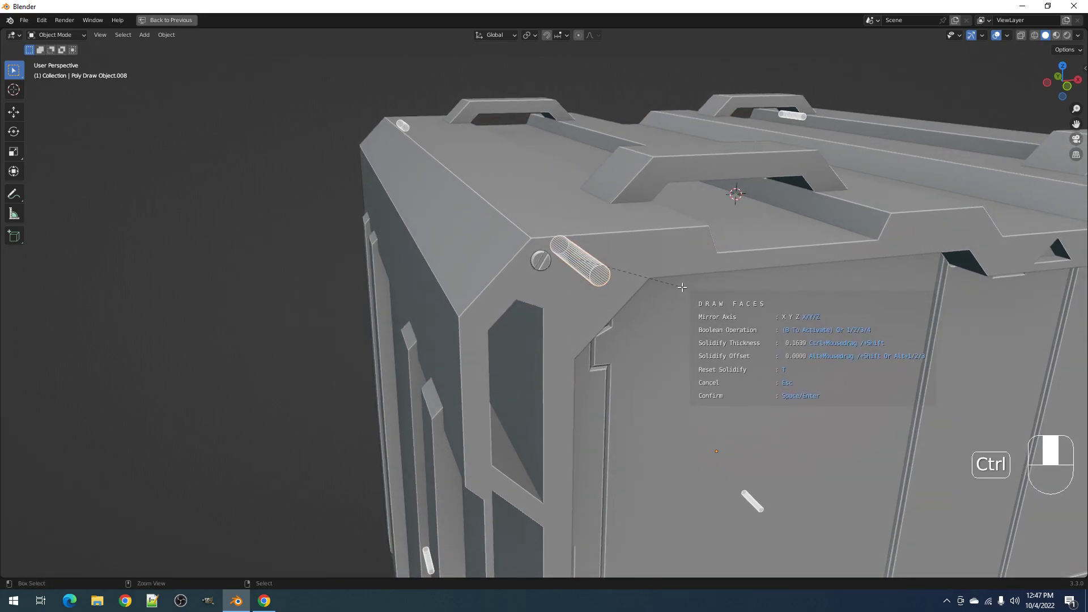
key(t)
middle_drag(672, 286, 670, 315)
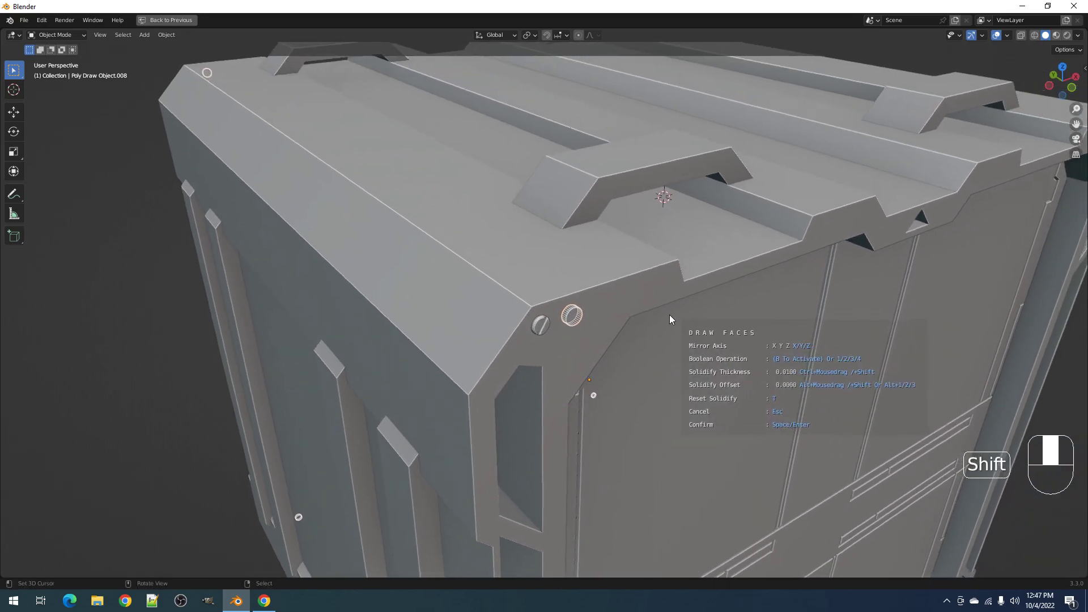
scroll(671, 315, up, 2)
key(ctrl)
key(shift)
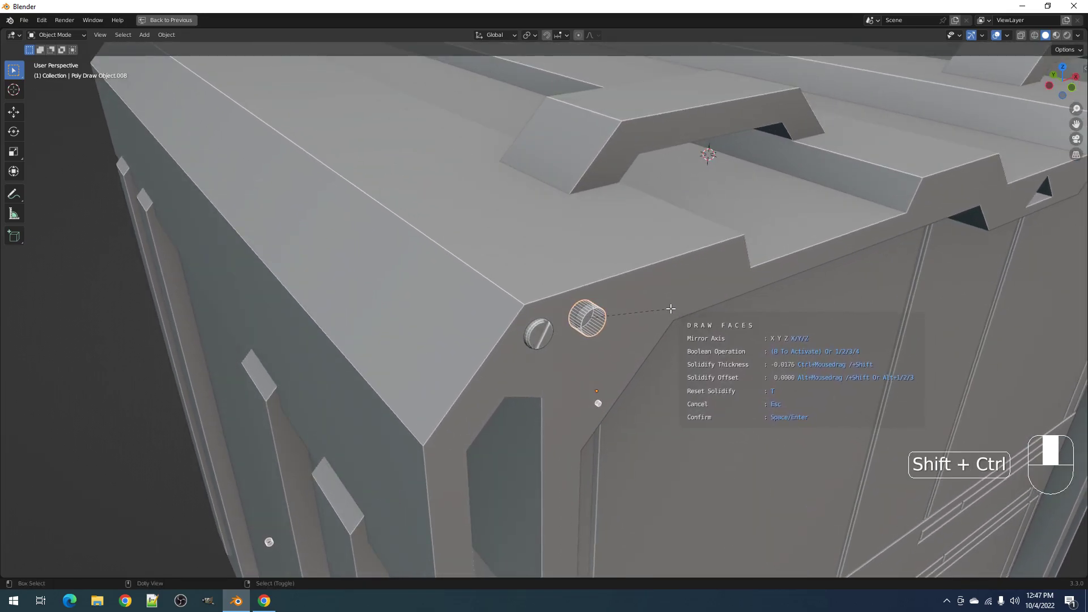
key(Return)
scroll(671, 311, down, 8)
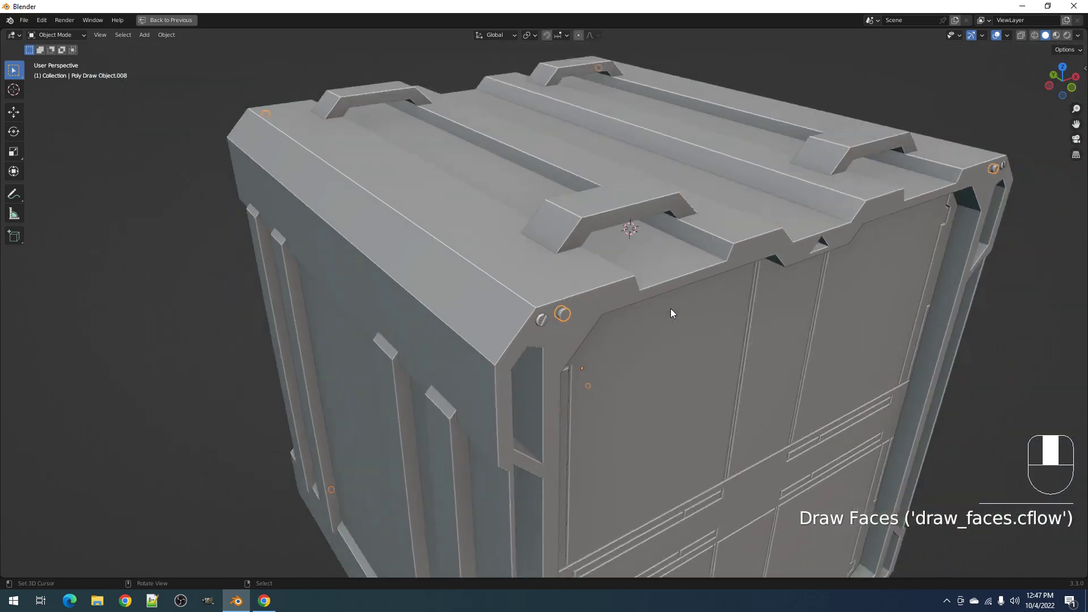
scroll(671, 313, up, 5)
middle_drag(670, 314, 606, 296)
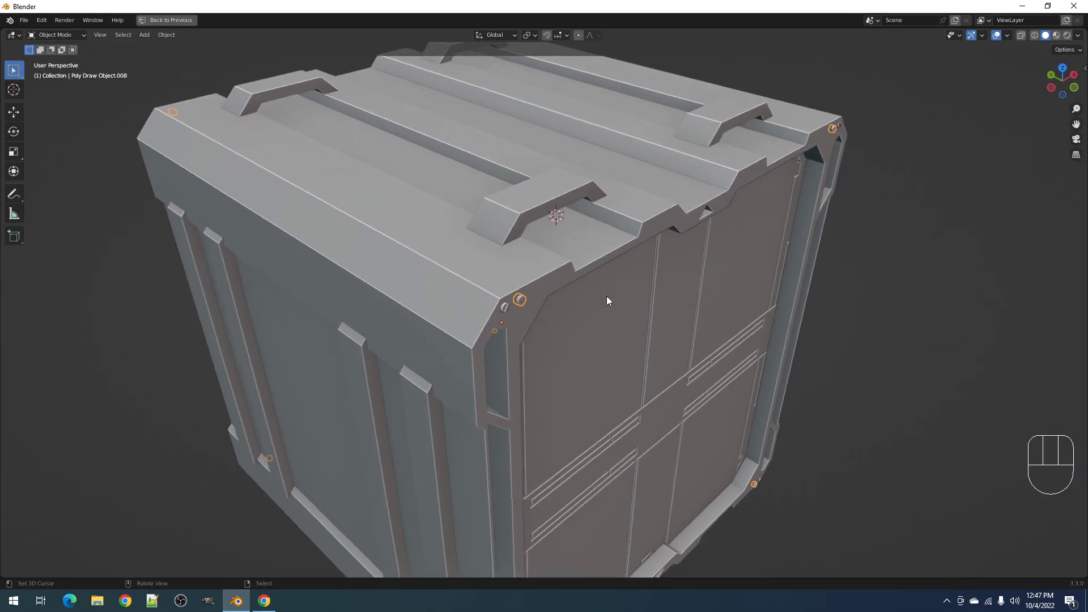
- Run Random Flow's Apply Mesh operation on the drawn bolt cylinder
scroll(578, 283, up, 4)
key(shift+q)
key(ctrl+shift+x)
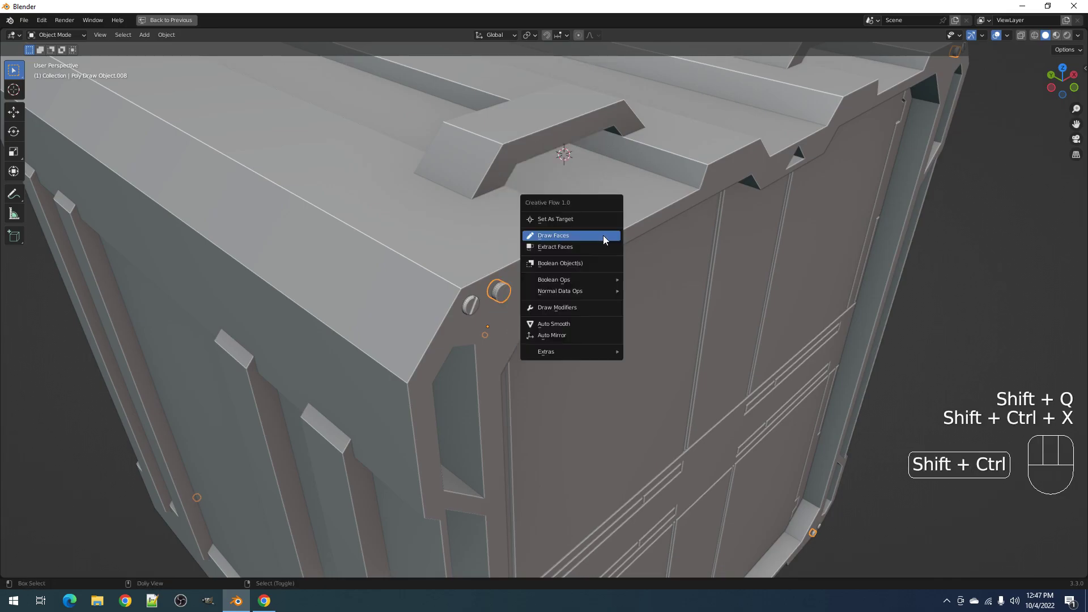
key(shift+q)
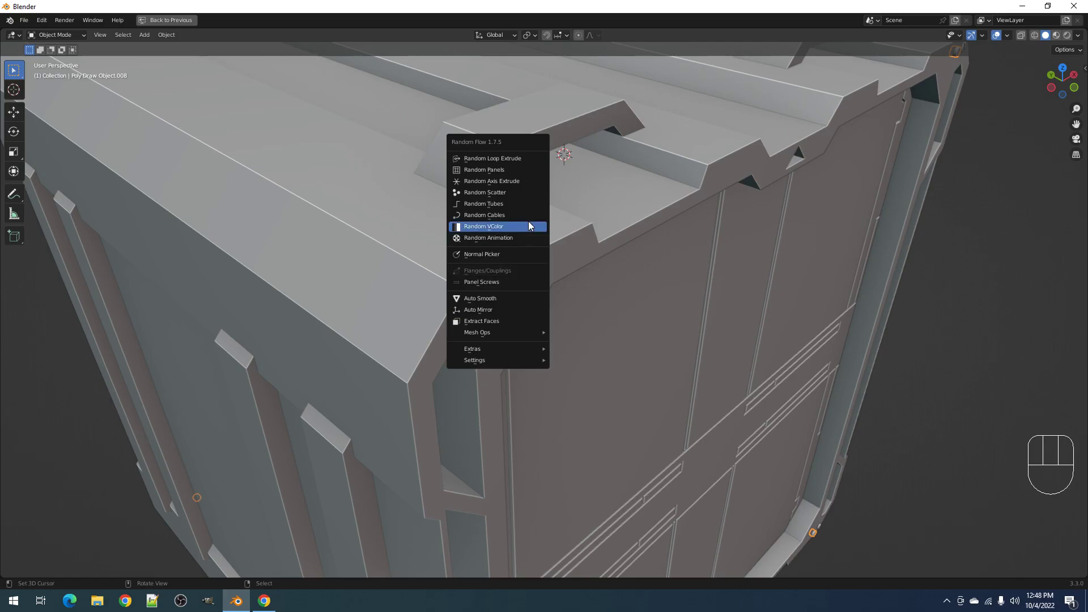
mouse_move(512, 334)
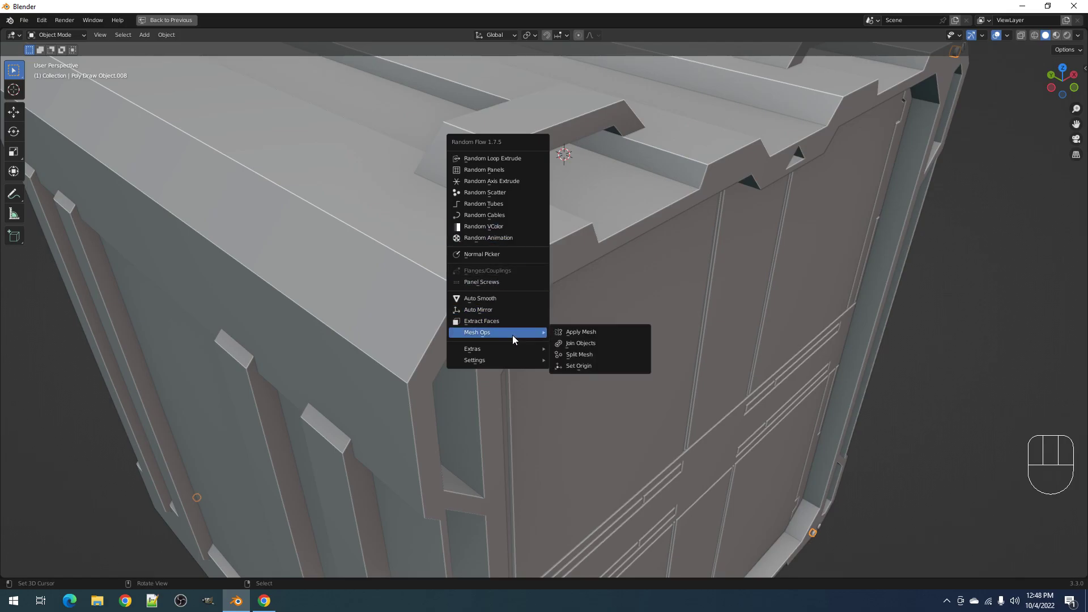
click(573, 335)
click(569, 369)
- Bevel the edges of the bolt cylinder's front face by about 0.004 m
key(Tab)
scroll(530, 301, up, 3)
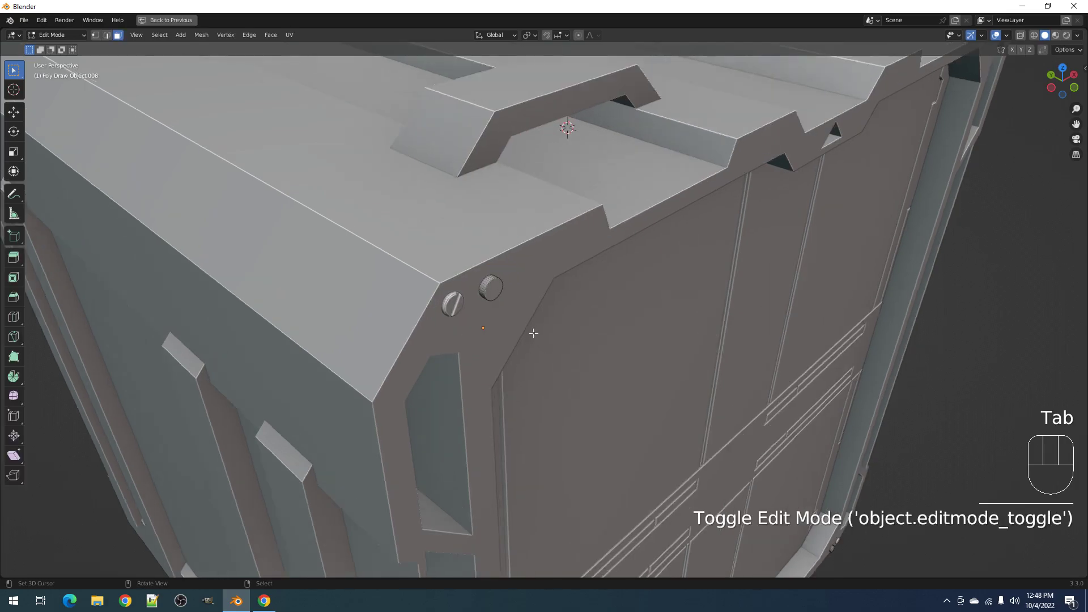
key(3)
click(488, 286)
key(ctrl+b)
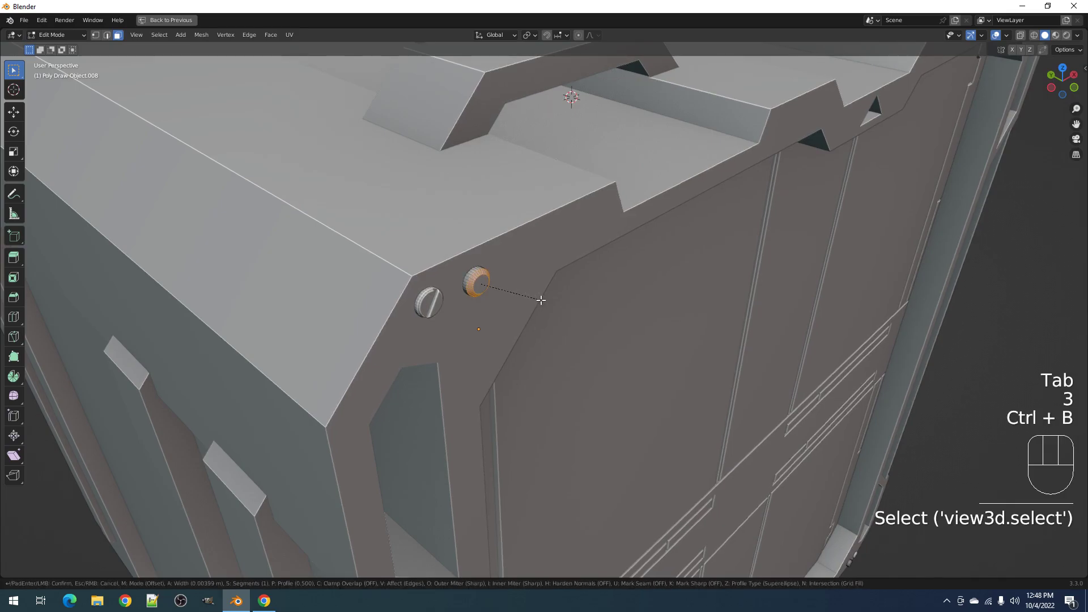
click(540, 300)
- Inset the bolt's front cap, extrude the inset face and return to Object Mode
key(3)
right_click(480, 284)
key(i)
click(541, 299)
key(e)
click(539, 299)
key(Tab)
scroll(540, 289, down, 2)
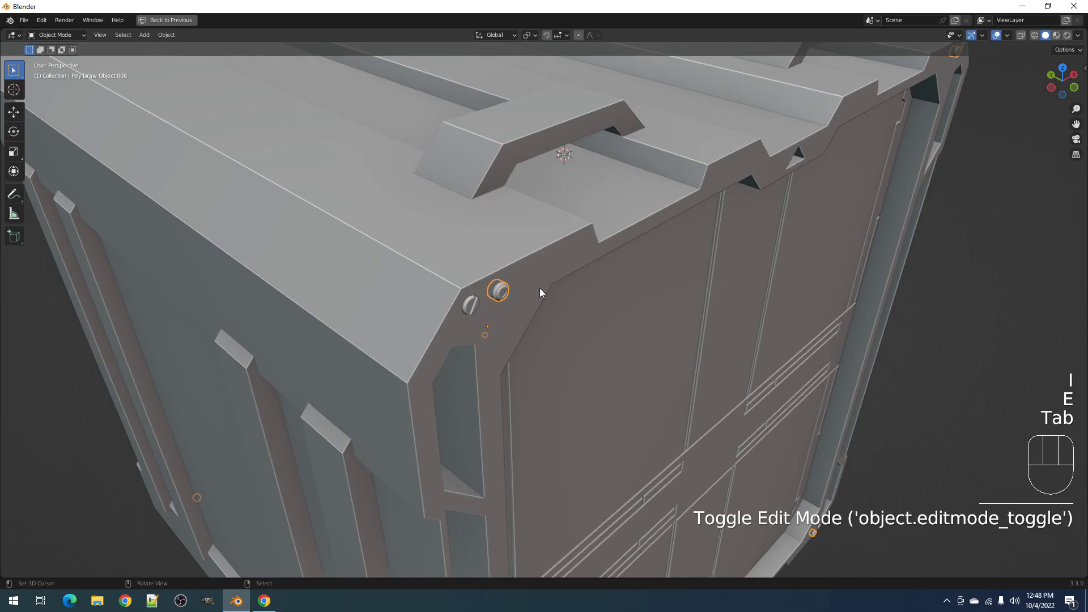
- Run Auto Mirror on the bolt and confirm it
key(shift+q)
key(ctrl+shift+x)
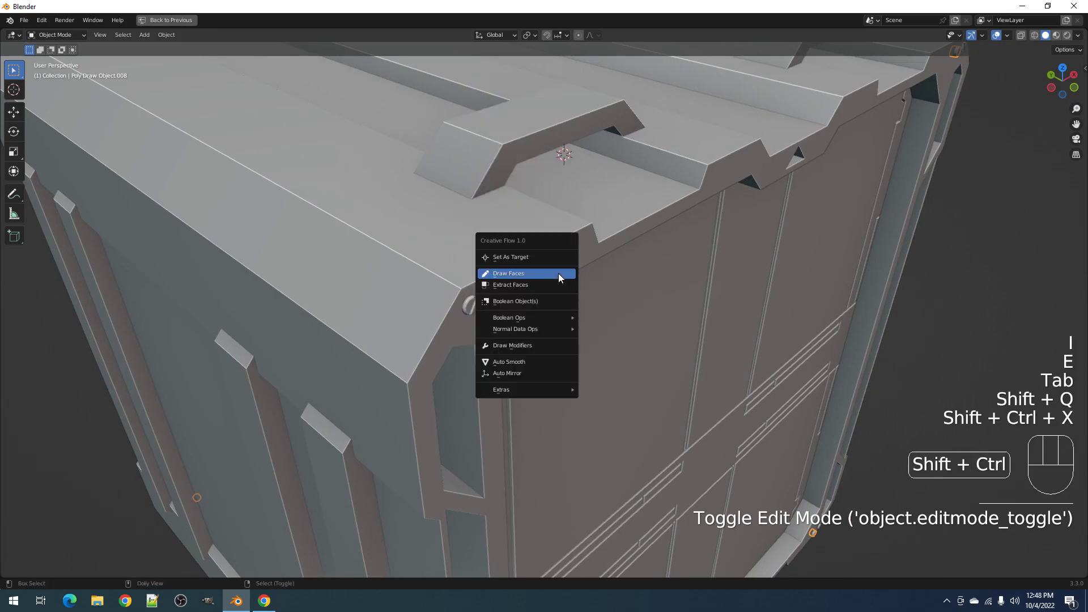
click(533, 372)
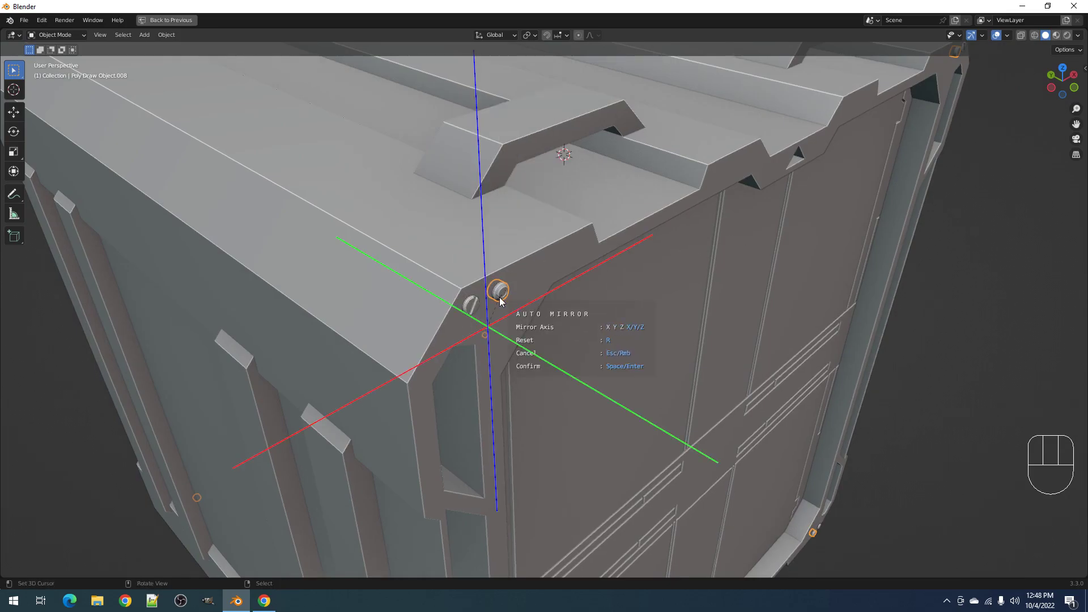
key(space)
scroll(544, 297, down, 4)
middle_drag(672, 326, 640, 327)
scroll(618, 291, down, 1)
- Delete the drawn bolt beside the corner screw
key(alt+a)
scroll(560, 309, up, 4)
right_click(498, 281)
key(x)
click(497, 281)
scroll(578, 337, down, 2)
- Select the main crate body
shift+middle_drag(561, 282, 550, 242)
click(539, 189)
middle_drag(620, 196, 619, 210)
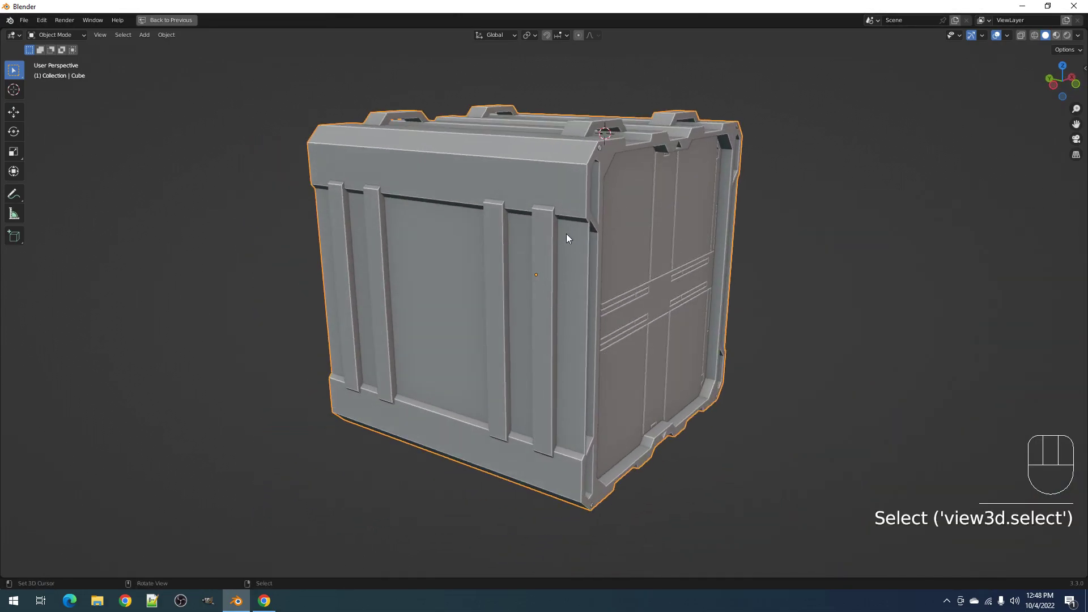
key(shift+q)
key(shift+ctrl+x)
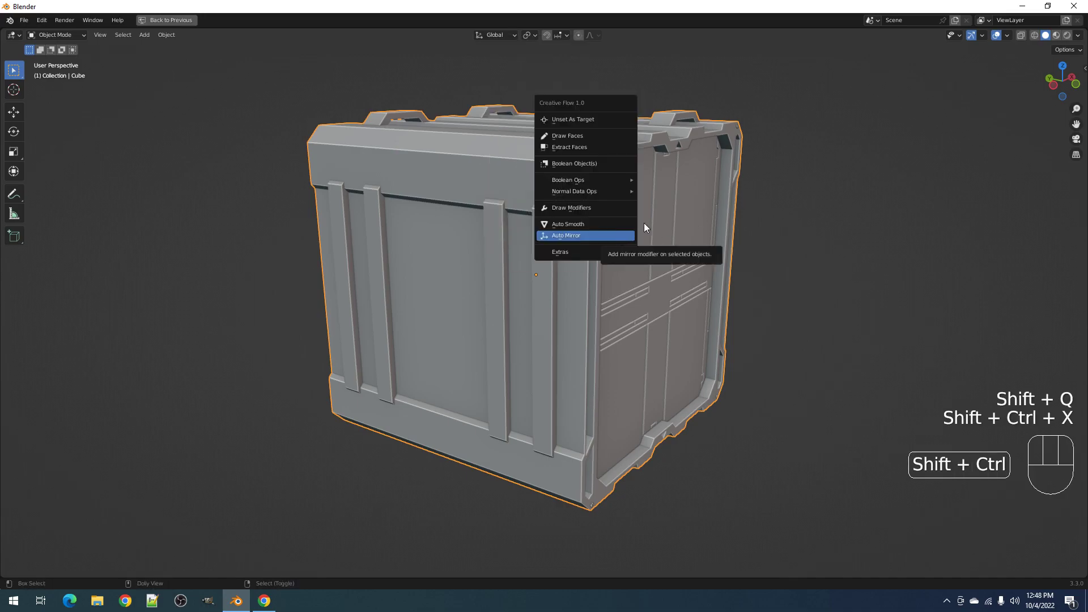
key(shift+q)
click(507, 312)
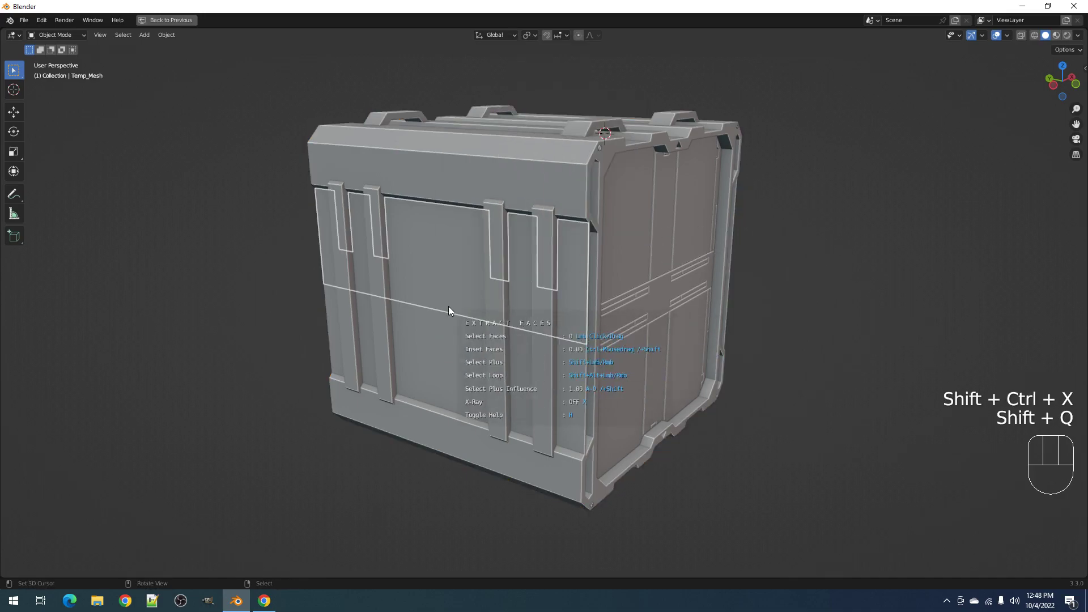
shift+click(447, 306)
middle_drag(542, 369, 603, 303)
key(Escape)
key(shift+alt+z)
key(shift+alt+z)
key(shift+ctrl+x)
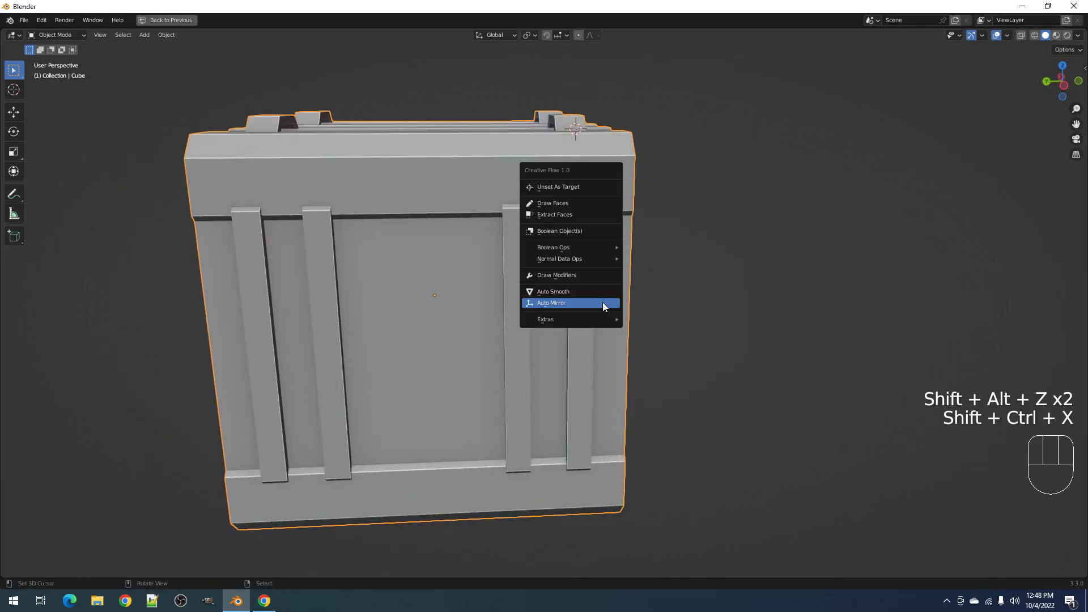
key(shift+q)
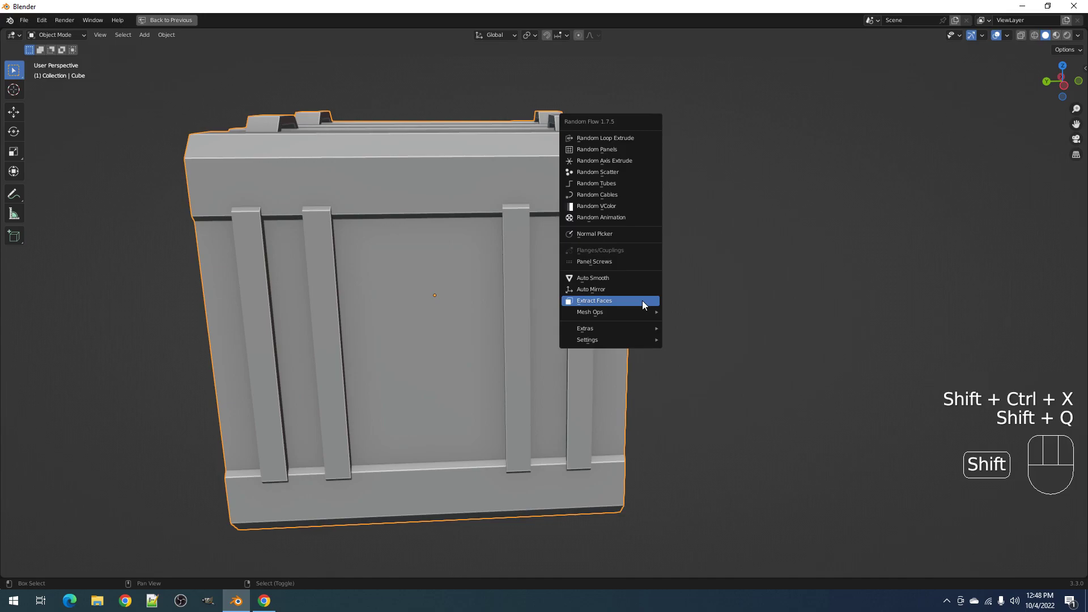
click(641, 301)
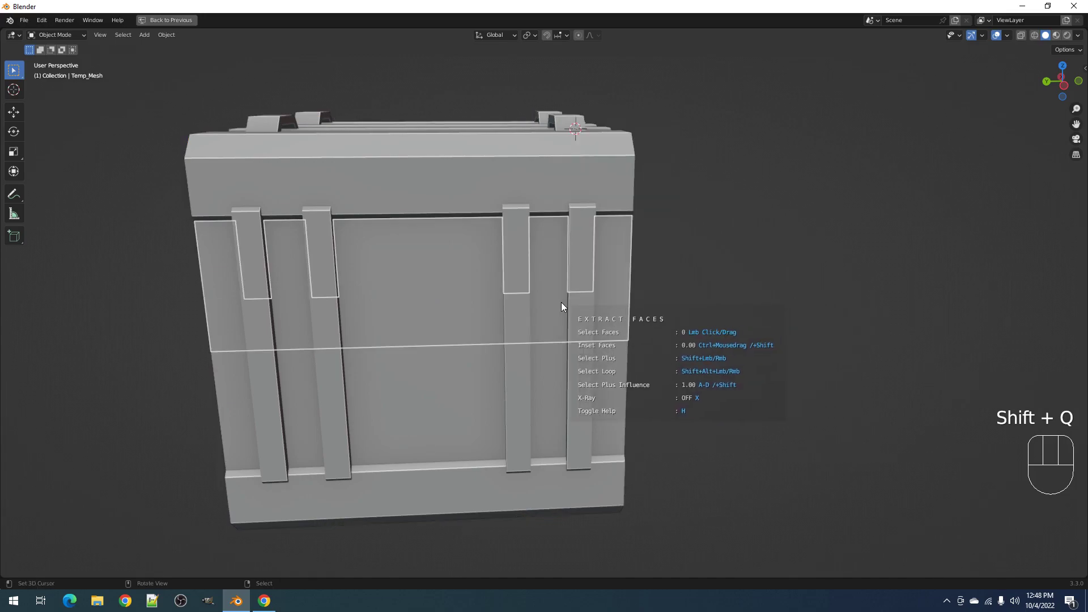
click(561, 301)
middle_drag(532, 325, 572, 310)
key(Return)
key(shift+alt+z)
key(shift+alt+z)
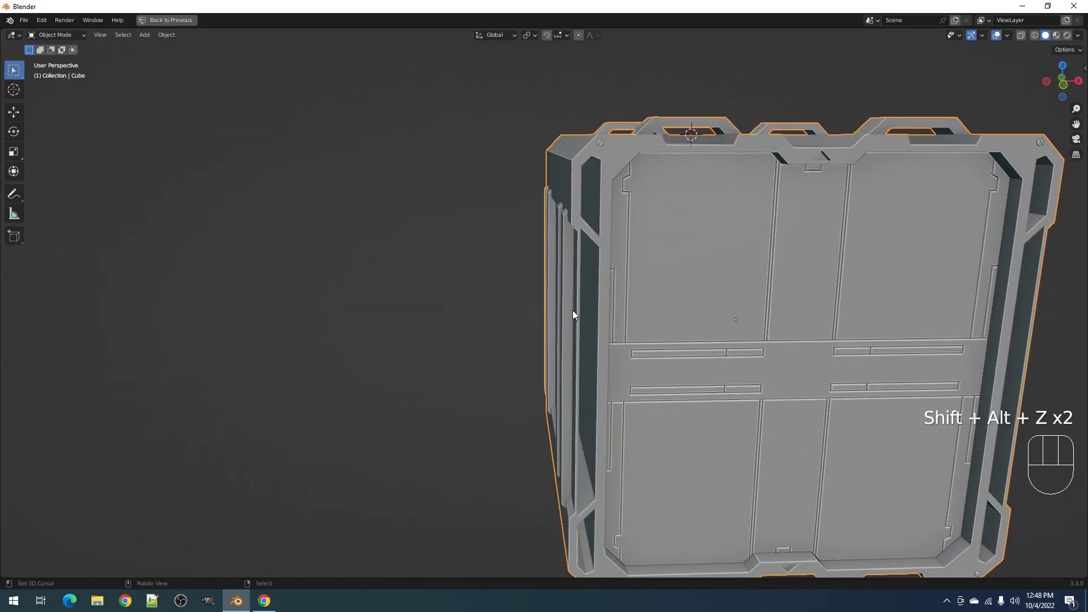
- Show the crate's hidden boolean objects through the Creative Flow boolean operations
key(shift+ctrl+x)
mouse_move(558, 266)
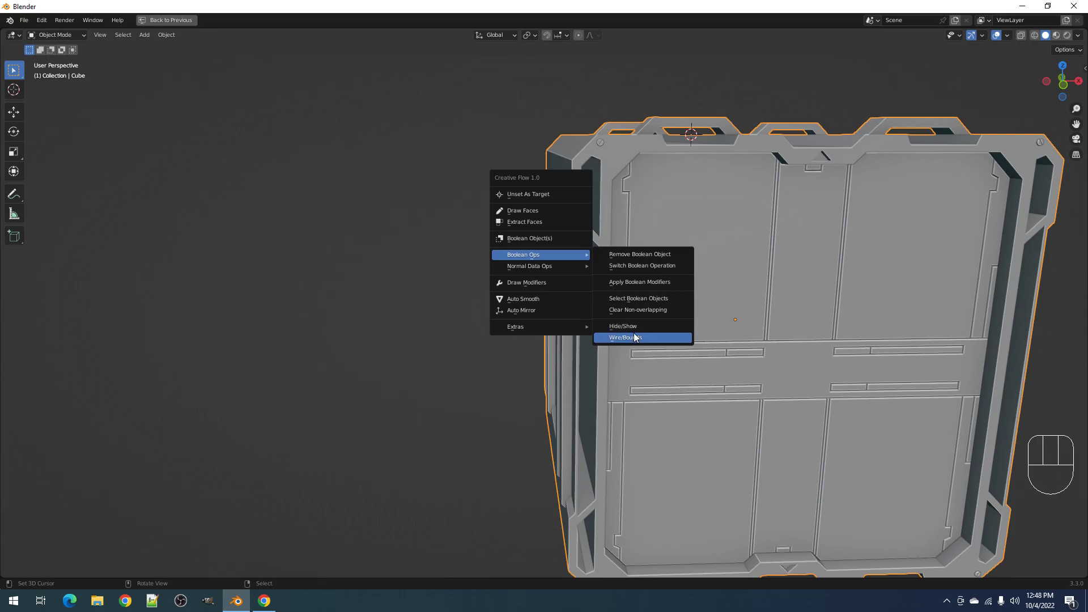
click(634, 332)
middle_drag(632, 328, 566, 332)
- Move the selected geometry of the side-panel boolean object about 0.003 m inward along X in Edit Mode
click(592, 290)
key(Tab)
middle_drag(652, 300, 608, 280)
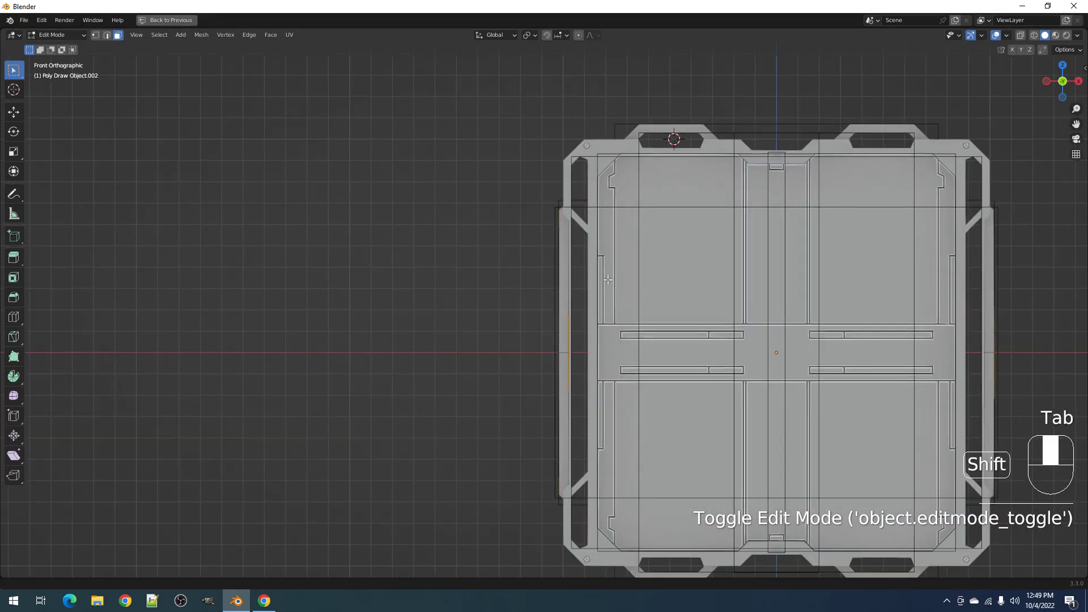
key(shift+z)
scroll(597, 316, up, 5)
shift+middle_drag(597, 316, 602, 342)
scroll(590, 255, up, 3)
key(2)
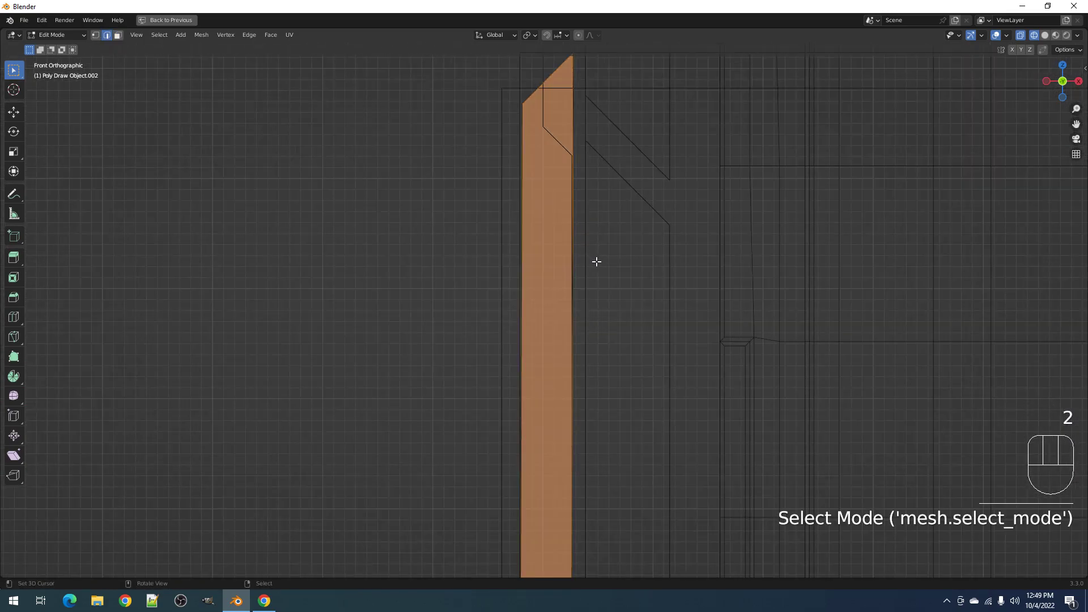
key(g)
key(x)
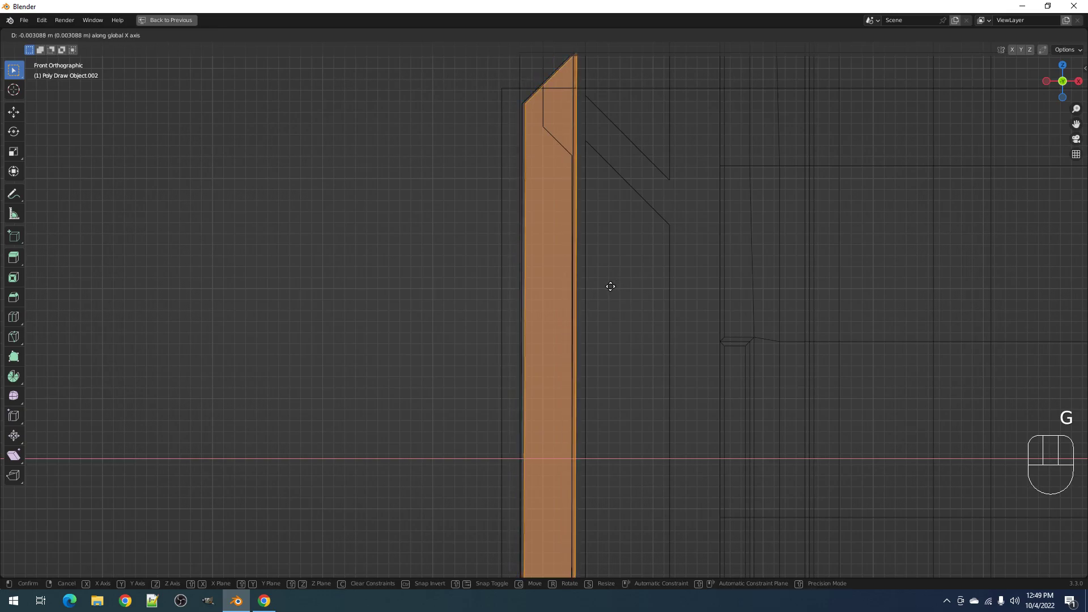
click(610, 286)
key(Tab)
scroll(610, 287, down, 4)
key(shift+alt+z)
middle_drag(603, 281, 658, 315)
key(shift+z)
scroll(624, 273, down, 5)
key(shift+alt+z)
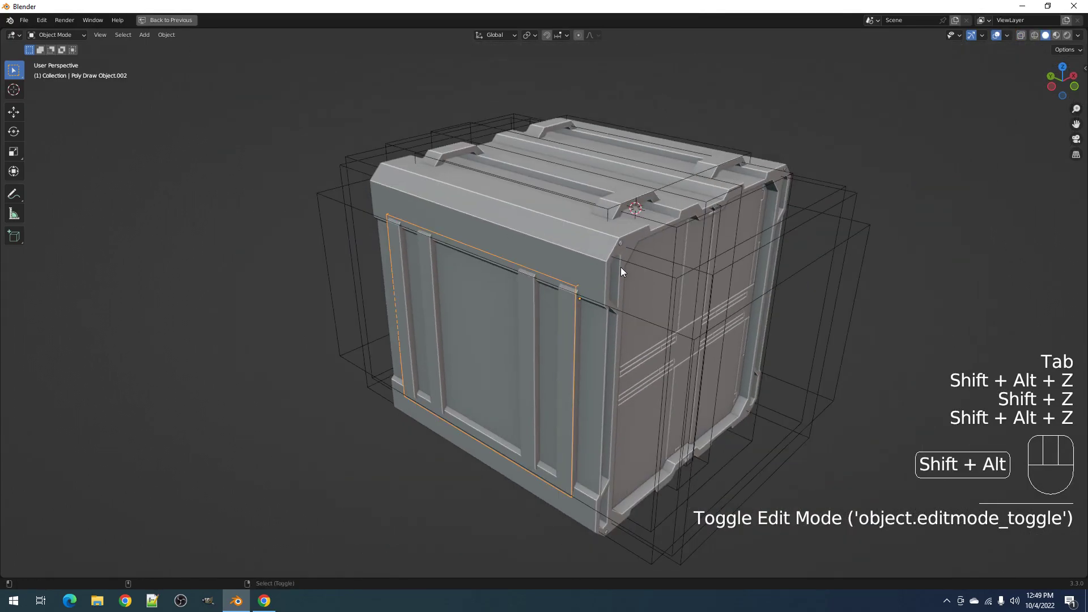
click(604, 254)
key(shift+alt+z)
shift+middle_drag(604, 254, 598, 276)
scroll(598, 276, up, 3)
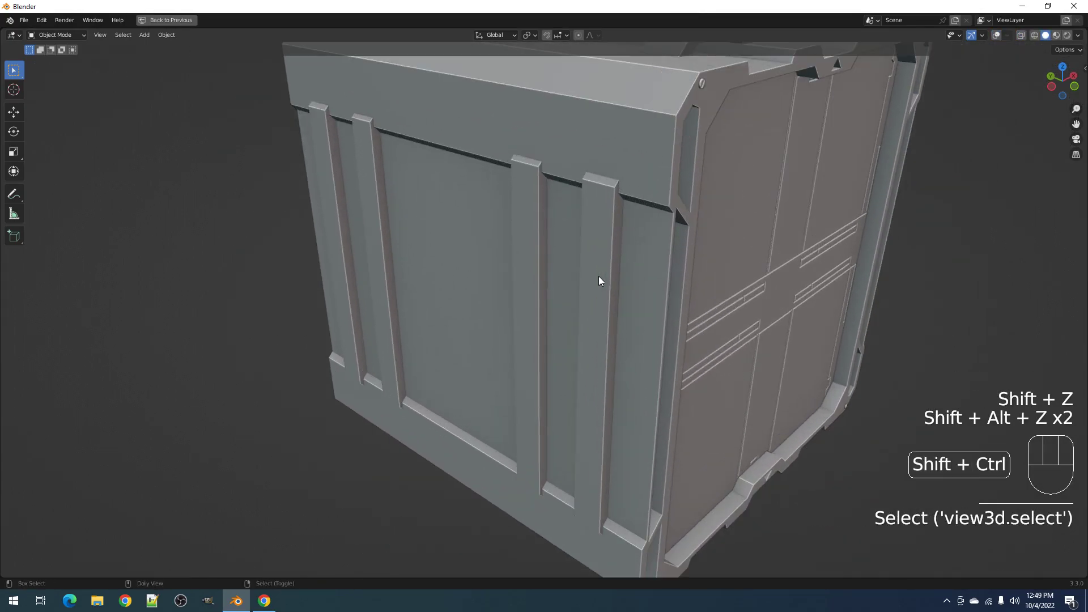
key(ctrl+shift+x)
key(shift+q)
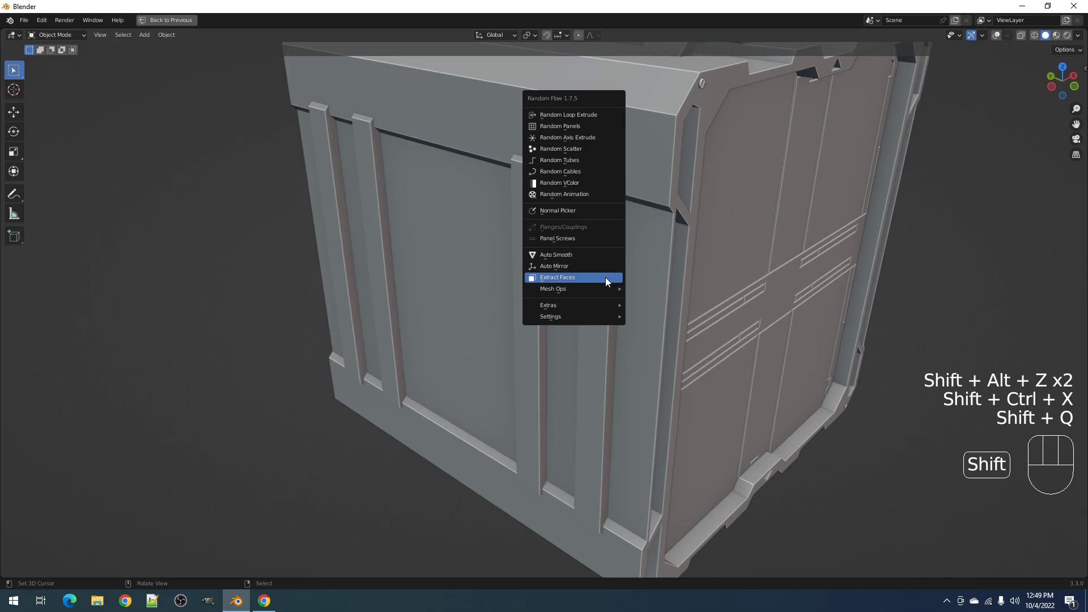
click(604, 276)
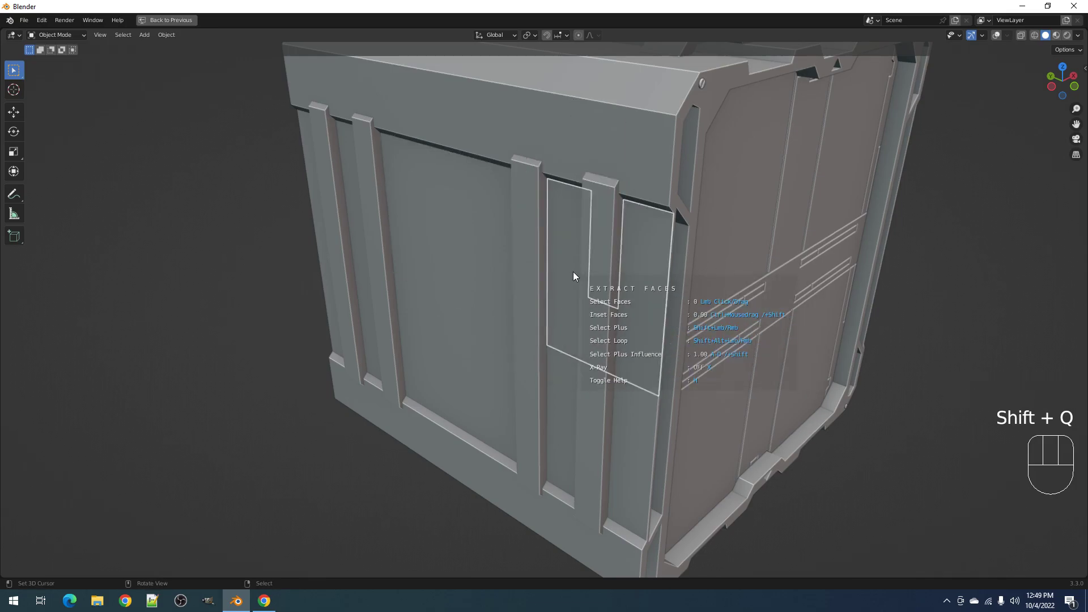
middle_drag(611, 285, 565, 275)
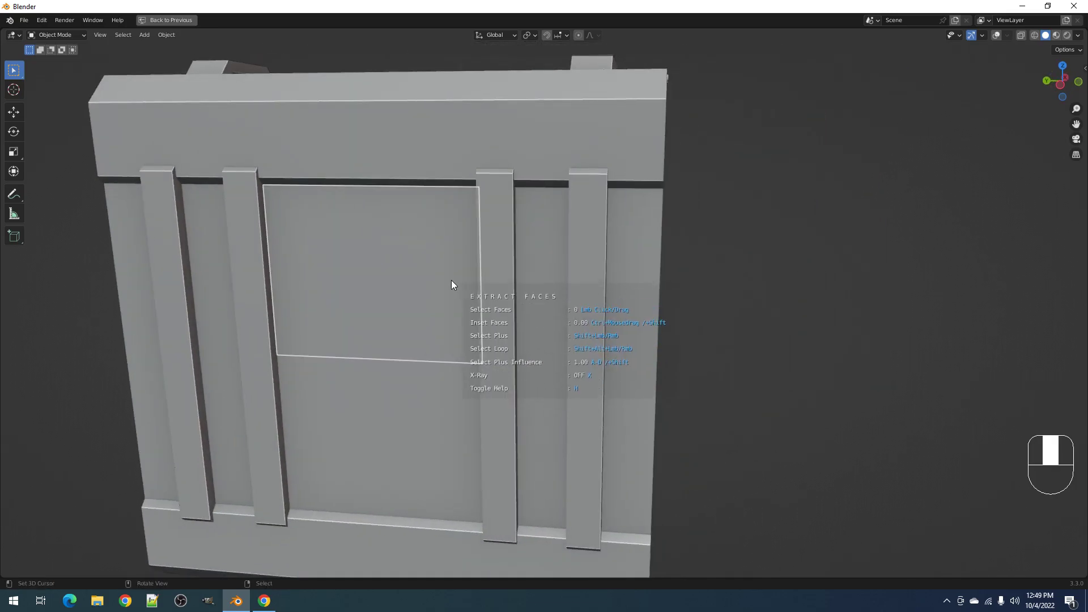
mouse_move(565, 308)
middle_down()
mouse_move(640, 291)
mouse_move(604, 284)
middle_up()
key(shift+alt+z)
right_click(601, 173)
key(Tab)
scroll(602, 173, down, 1)
alt+middle_drag(612, 187, 706, 257)
scroll(656, 233, up, 3)
key(a)
- Undo the most recent changes to the side-panel boolean object
key(ctrl+z)
key(ctrl+z)
key(ctrl+z)
key(ctrl+z)
key(ctrl+z)
key(ctrl+z)
key(ctrl+z)
key(ctrl+z)
key(ctrl+z)
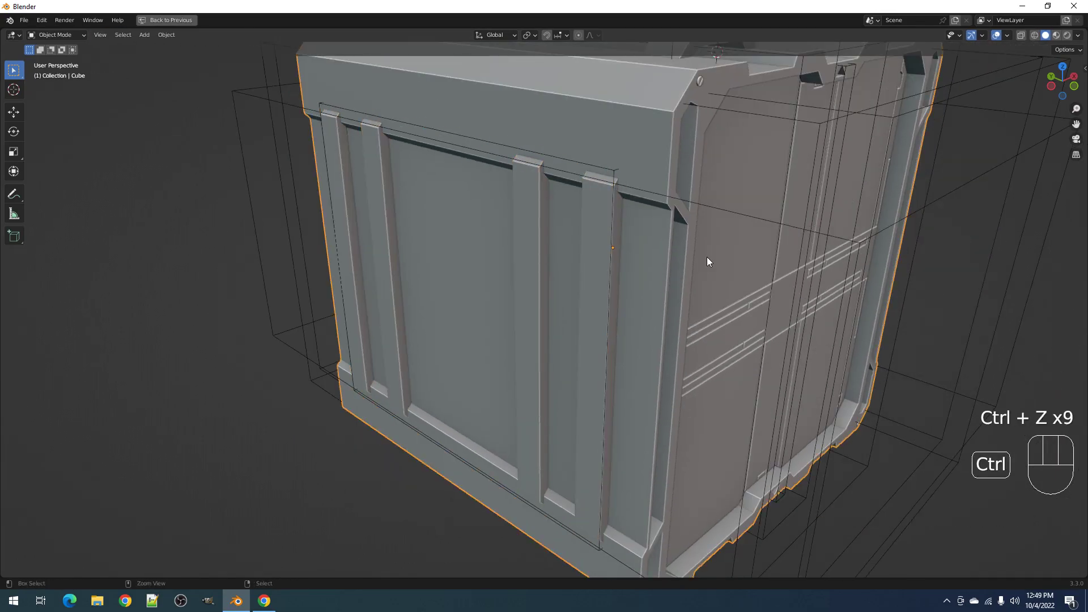
key(Tab)
key(Tab)
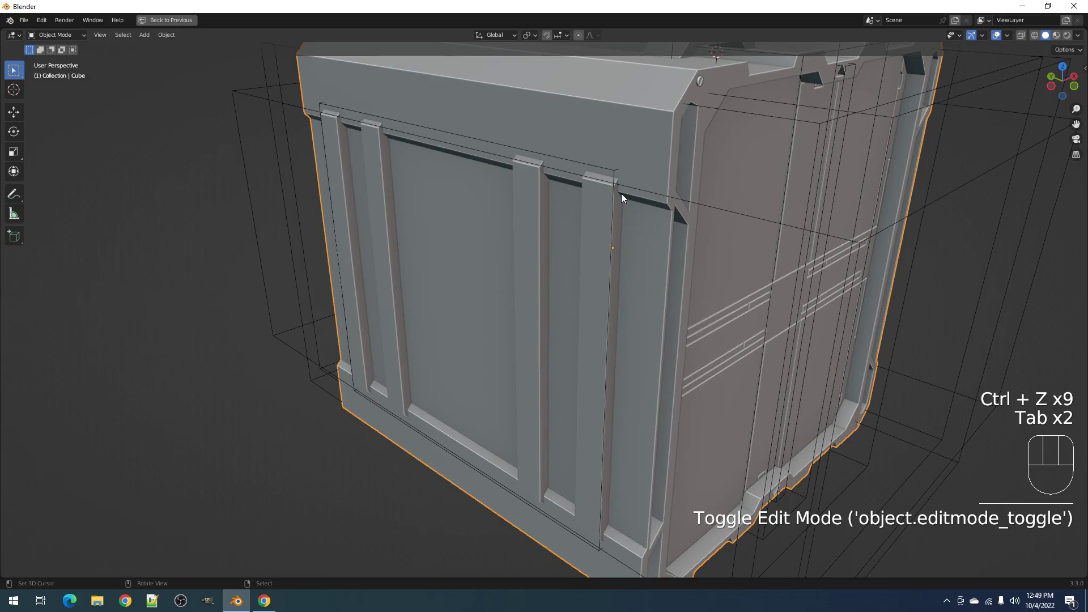
- Move all geometry of the side-slat boolean object about 0.002 m inward along X in Edit Mode, then return to solid Object Mode
click(613, 171)
key(Tab)
key(a)
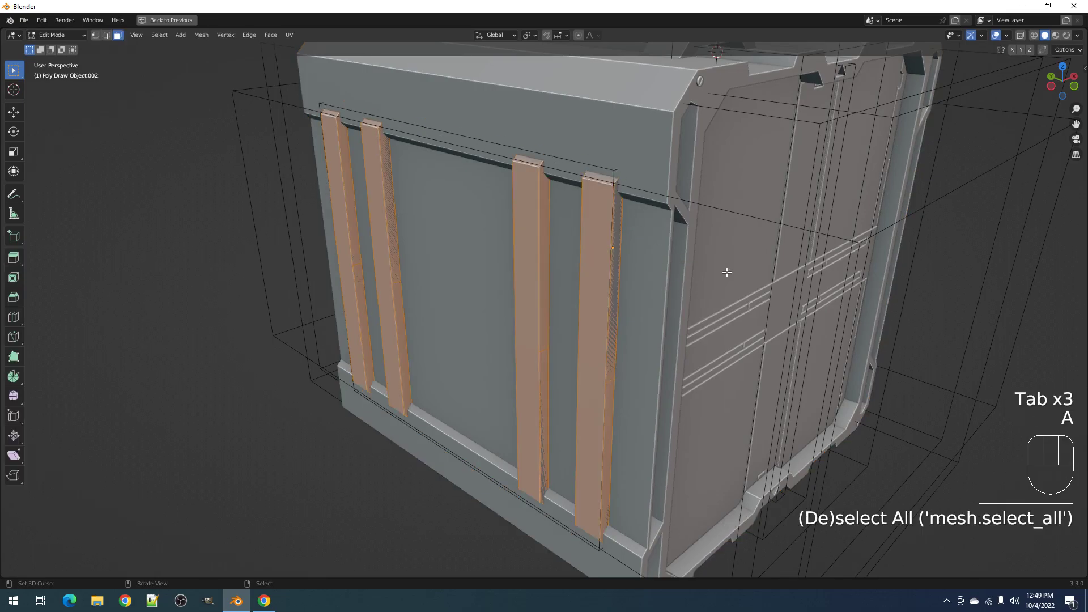
alt+middle_drag(612, 170, 679, 239)
scroll(679, 239, up, 2)
key(shift+z)
scroll(669, 250, up, 2)
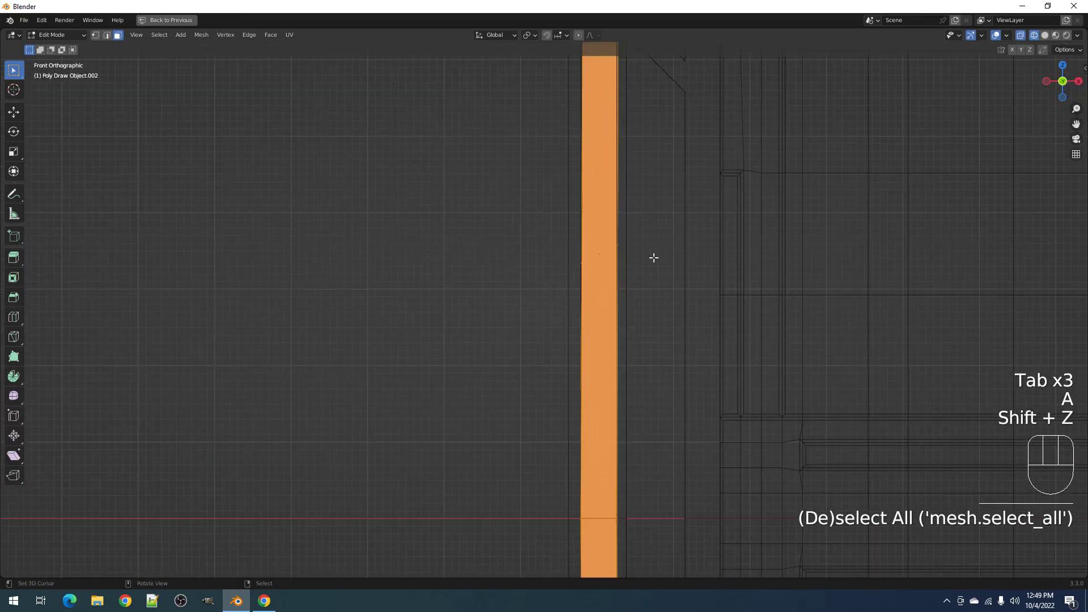
key(g)
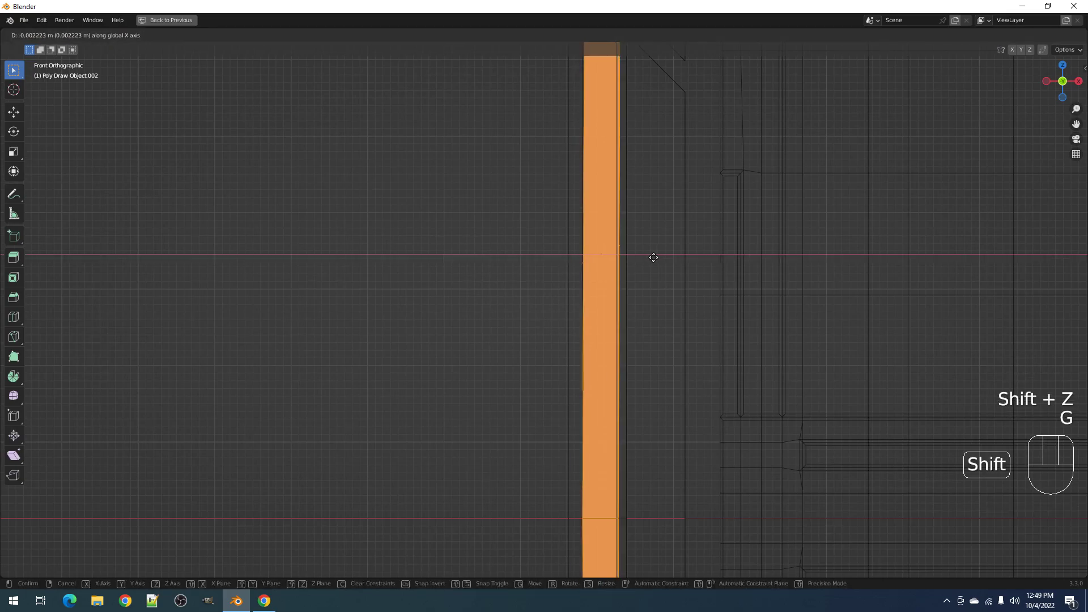
click(654, 257)
key(Tab)
scroll(654, 257, down, 5)
middle_drag(622, 253, 661, 278)
key(shift+alt+z)
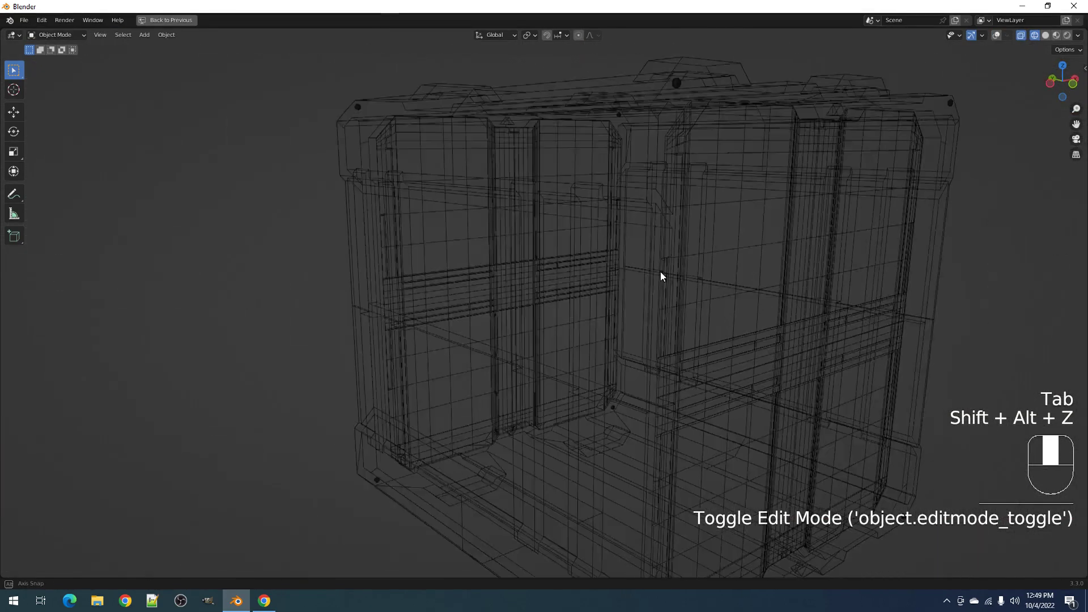
key(shift+z)
- Extract the recessed side-panel faces at and beside the crate's central slat opening from the crate body with Random Flow Extract Faces
right_click(635, 175)
key(shift+ctrl+x)
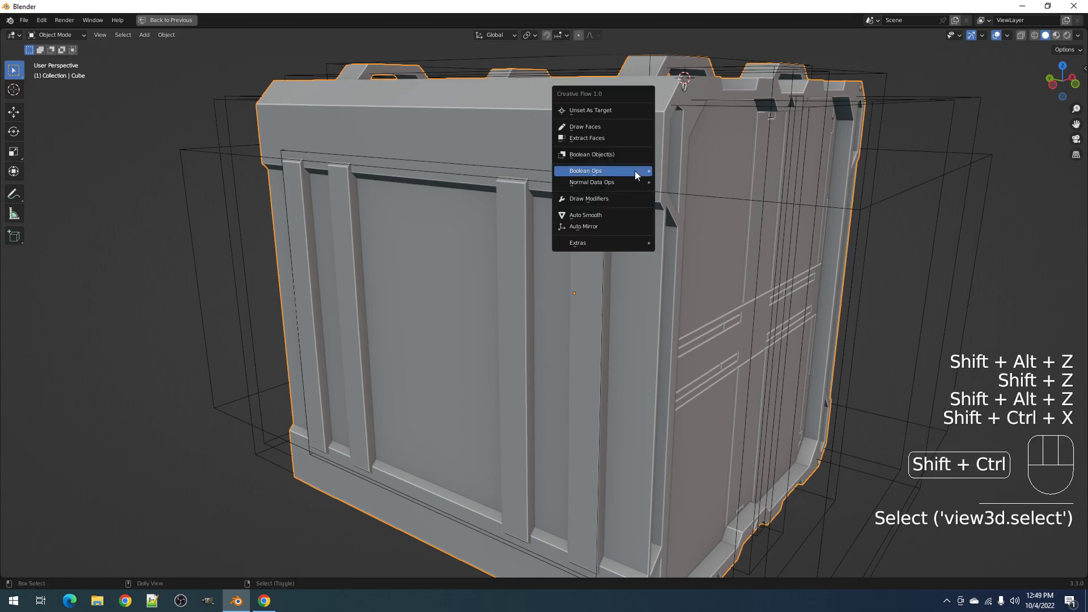
key(shift+q)
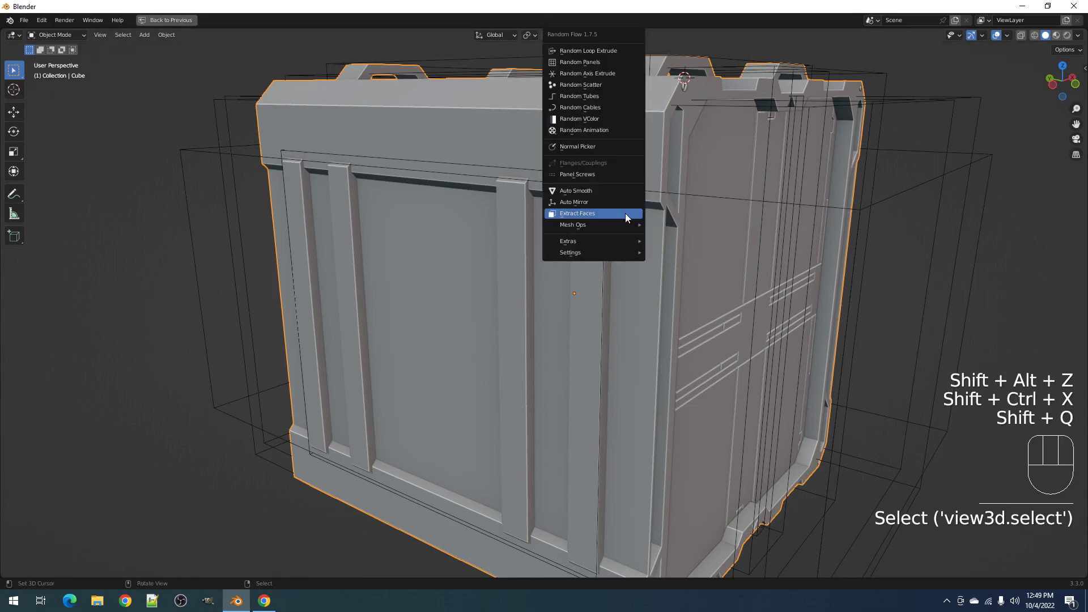
click(626, 214)
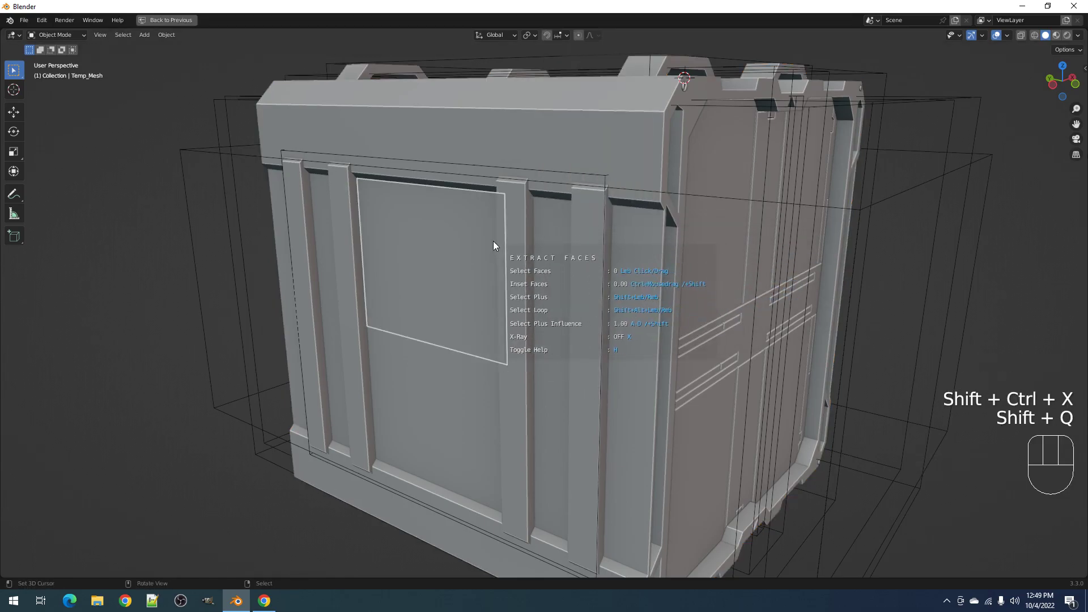
shift+click(449, 266)
shift+click(539, 311)
shift+click(620, 315)
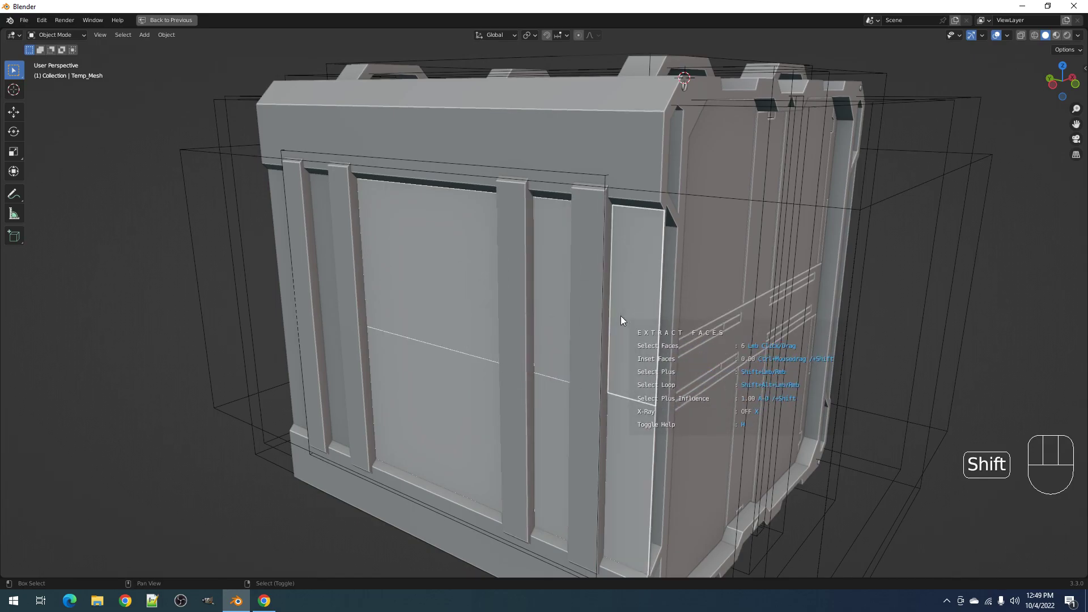
scroll(636, 319, down, 3)
scroll(620, 283, up, 3)
middle_drag(620, 283, 642, 252)
key(Return)
- Apply Auto Mirror to the extracted side-panel faces
key(shift+q)
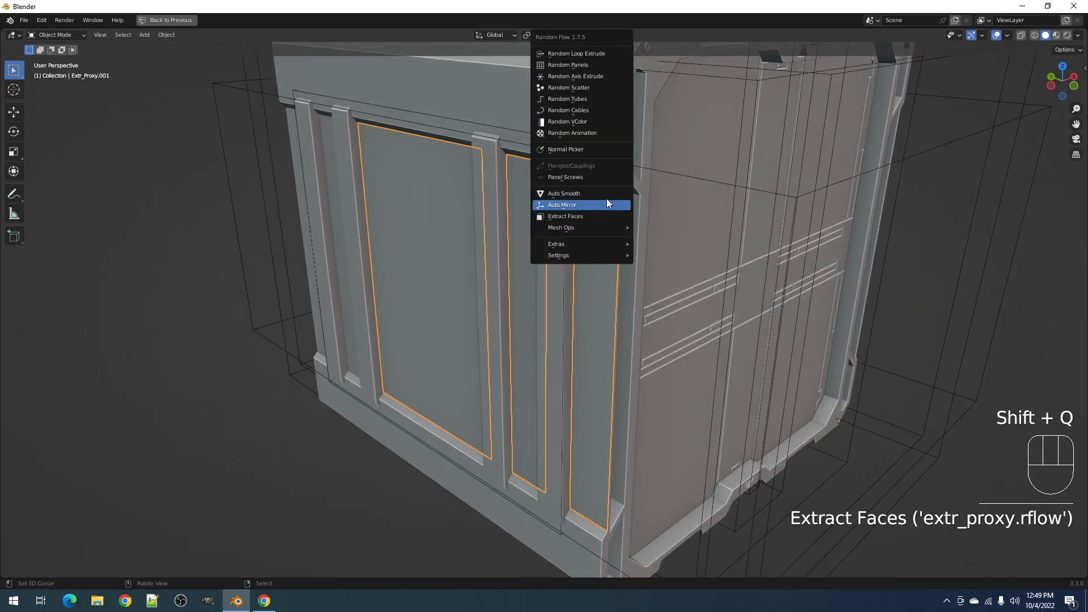
click(607, 203)
scroll(586, 239, down, 3)
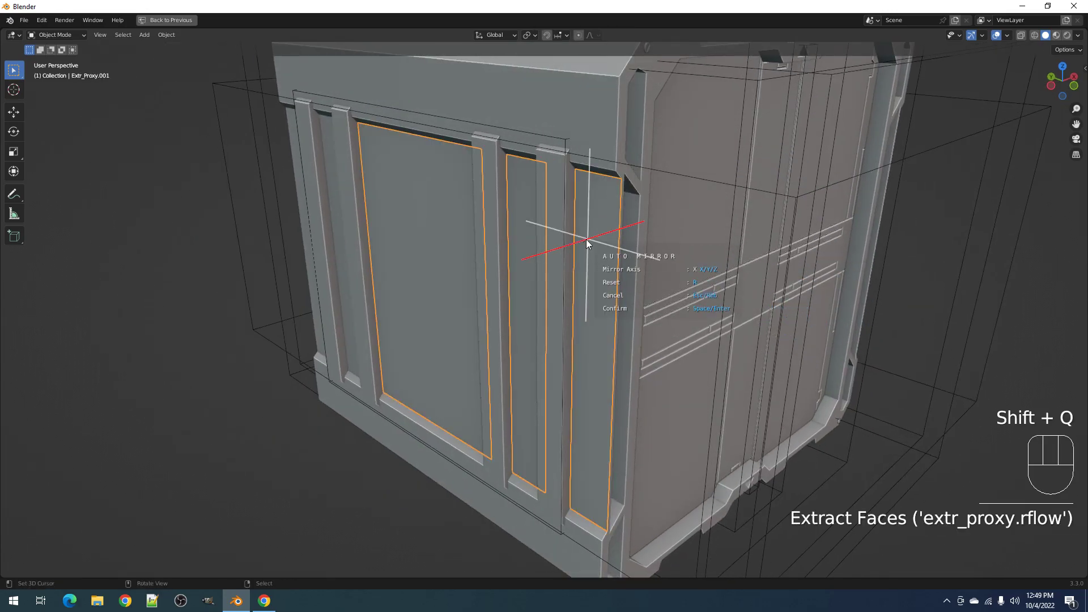
click(586, 240)
- Add a horizontal loop cut slid by -0.4 and an off-centre vertical loop cut to the extracted central panel
key(Tab)
scroll(586, 239, down, 3)
key(a)
middle_drag(587, 239, 476, 240)
key(ctrl+r)
key(3)
key(ctrl+r)
click(475, 241)
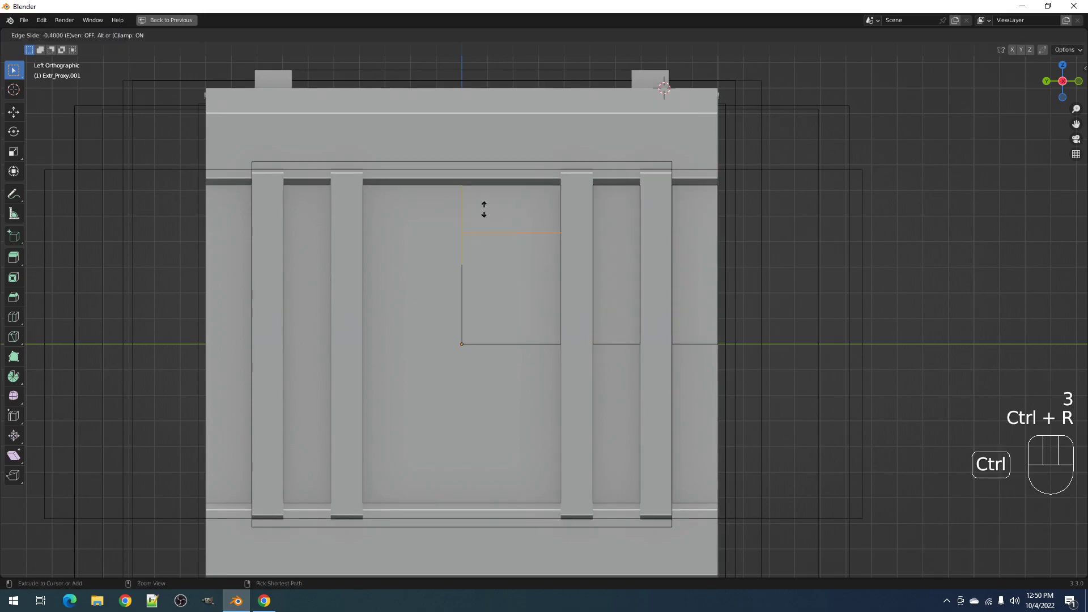
click(484, 210)
key(ctrl+r)
click(497, 233)
click(491, 233)
- Add two horizontal loop cuts to the narrow panel between the slats, and one horizontal and one vertical cut to the outer panel
key(ctrl+r)
scroll(601, 266, up, 1)
click(602, 266)
click(603, 266)
key(ctrl+r)
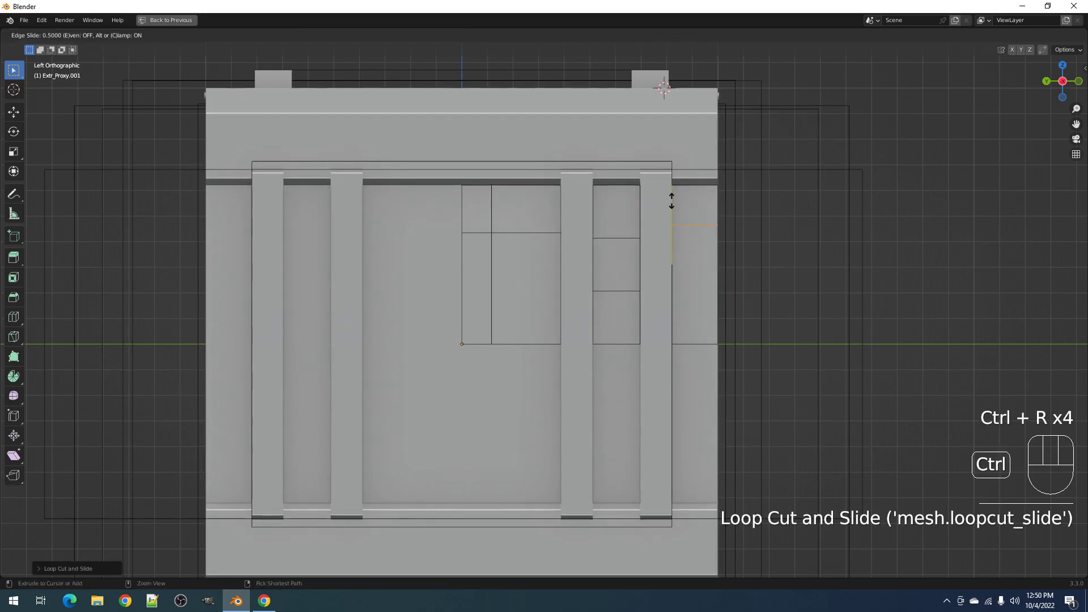
key(ctrl+r)
key(a)
middle_drag(700, 220, 713, 259)
key(Tab)
- Generate Random Panels on the extracted side faces with a panel size of 20% and 8 subdivision cuts
key(shift+alt+z)
key(shift+q)
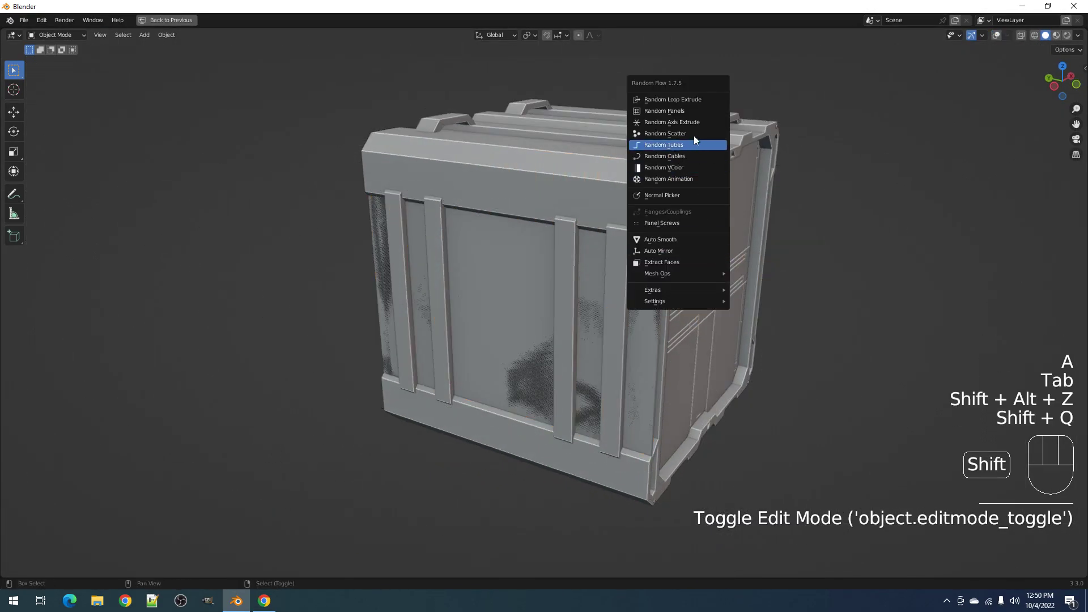
click(664, 111)
ctrl+scroll(786, 215, up, 3)
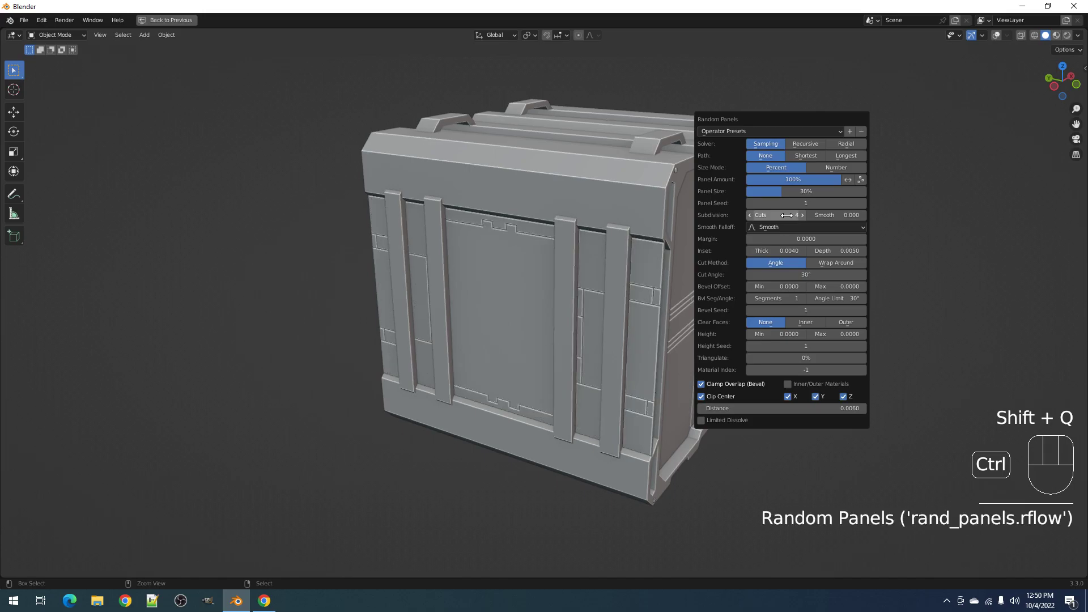
ctrl+scroll(786, 216, down, 2)
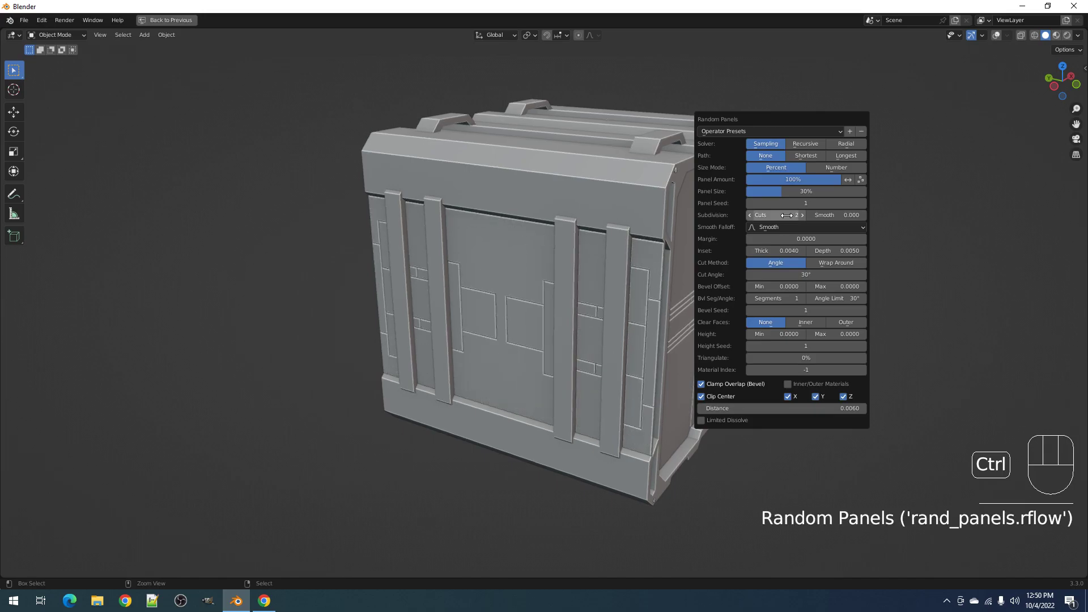
mouse_move(787, 191)
mouse_down()
mouse_move(822, 191)
mouse_move(782, 191)
mouse_move(794, 191)
mouse_up()
ctrl+scroll(779, 215, up, 6)
ctrl+scroll(779, 214, down, 1)
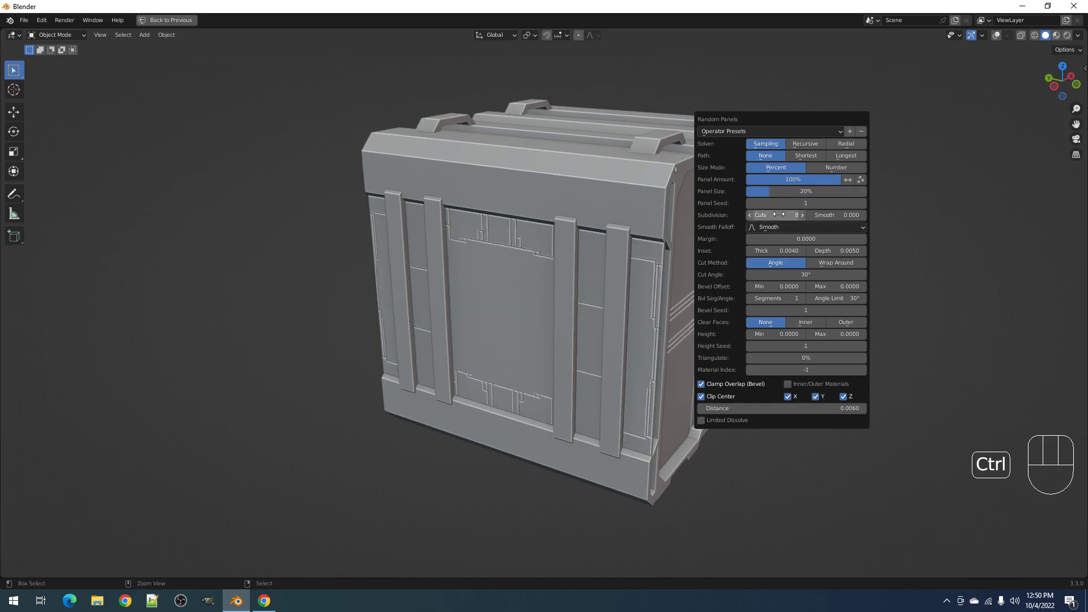
- Switch the Random Panels solver to Recursive and set the panel size to 30%
middle_drag(736, 255, 668, 289)
key(F8)
key(F9)
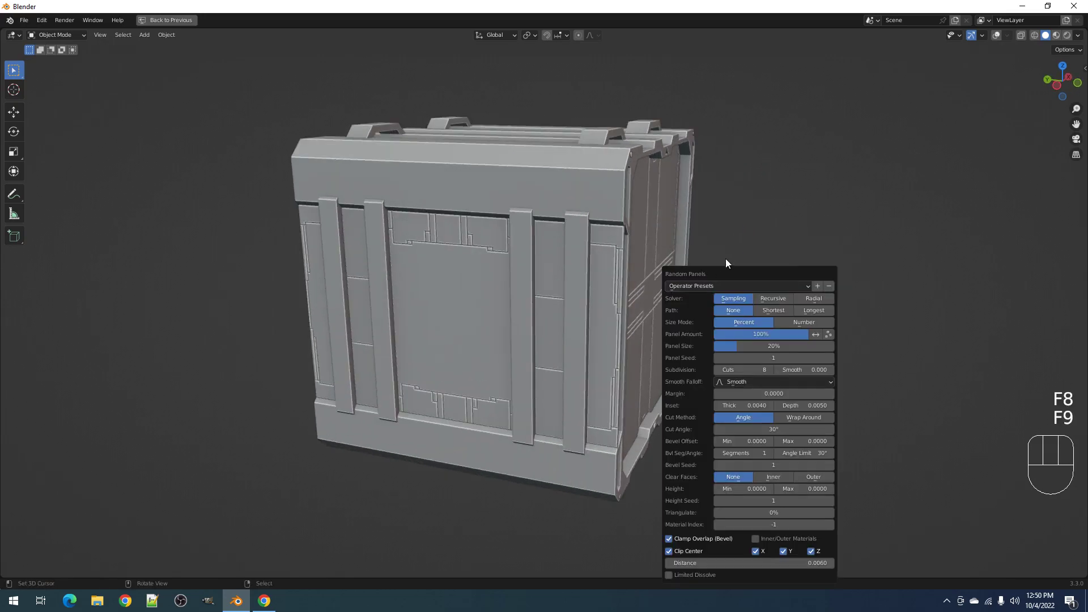
ctrl+scroll(765, 345, up, 2)
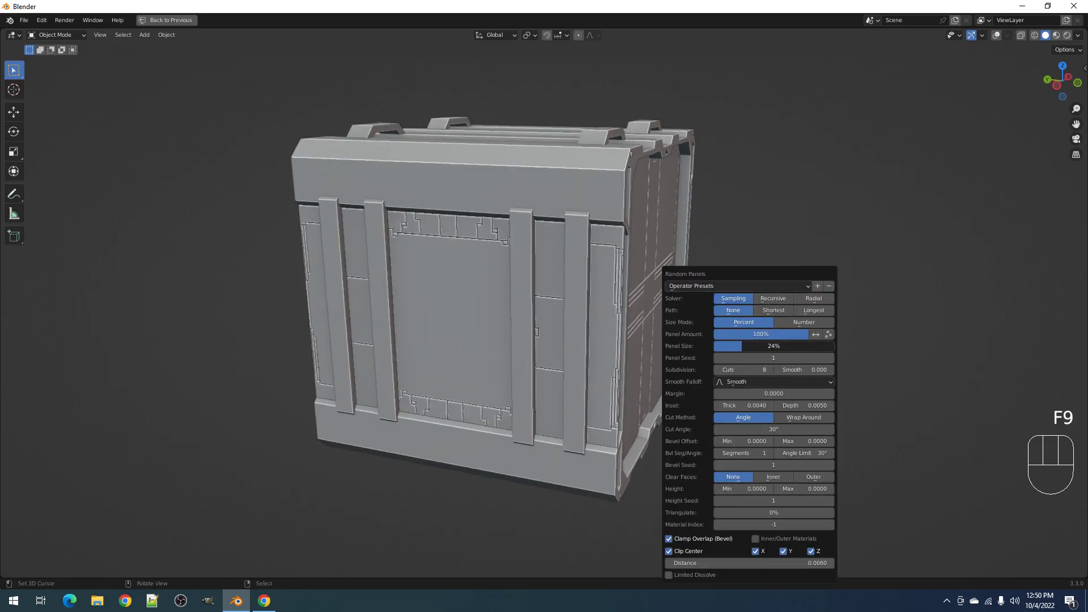
click(763, 298)
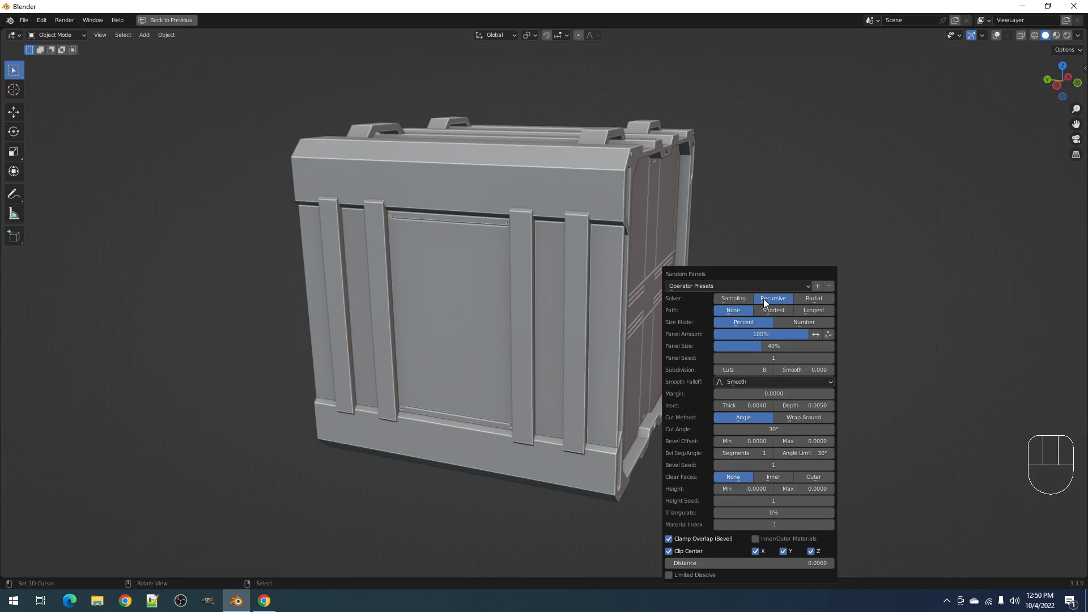
drag(771, 346, 753, 346)
- Raise the panel seed step by step to try different panel layouts on the crate's side
ctrl+scroll(760, 357, up, 4)
ctrl+scroll(760, 358, up, 1)
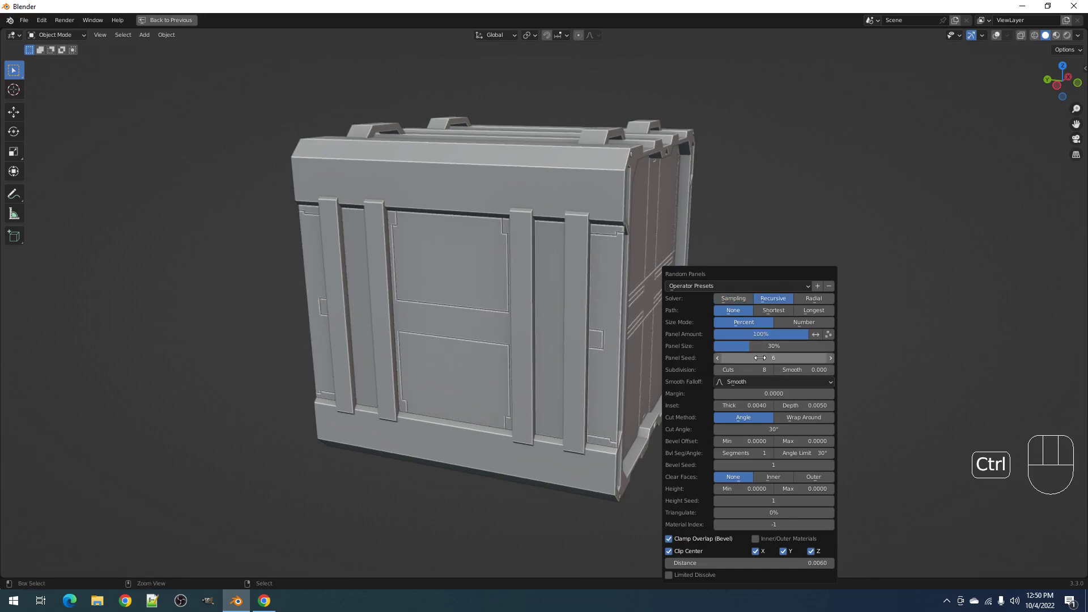
ctrl+scroll(759, 357, up, 4)
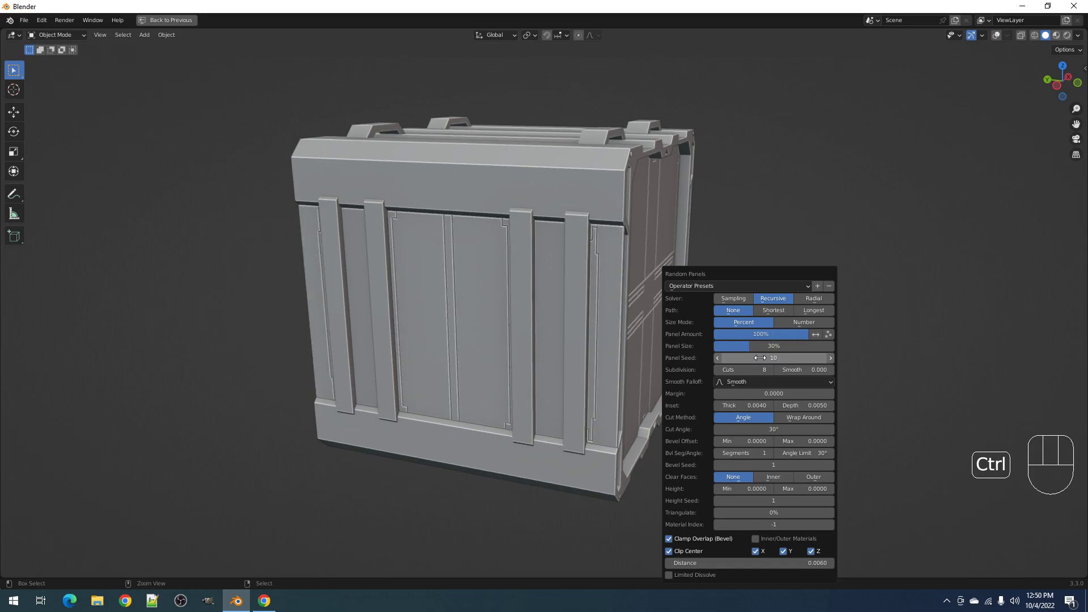
ctrl+scroll(760, 357, up, 1)
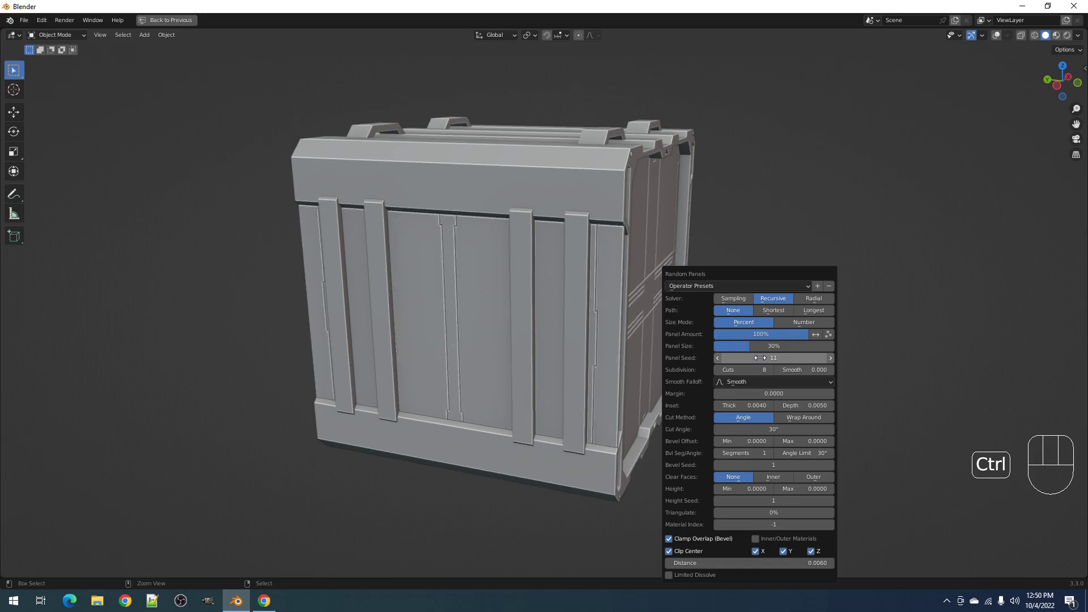
ctrl+scroll(760, 358, up, 5)
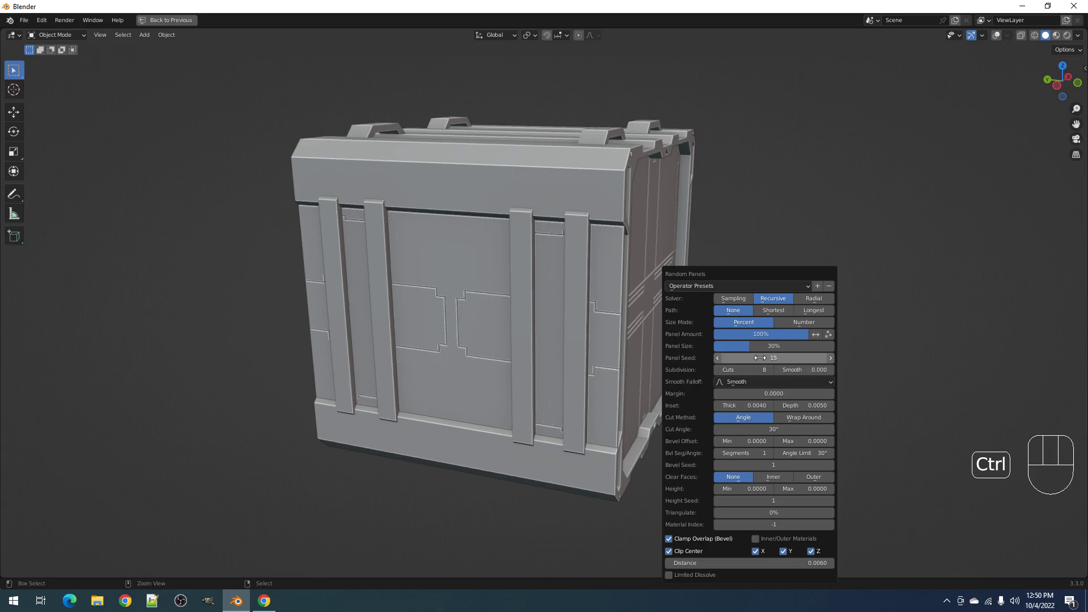
ctrl+scroll(760, 357, up, 2)
ctrl+scroll(760, 358, up, 3)
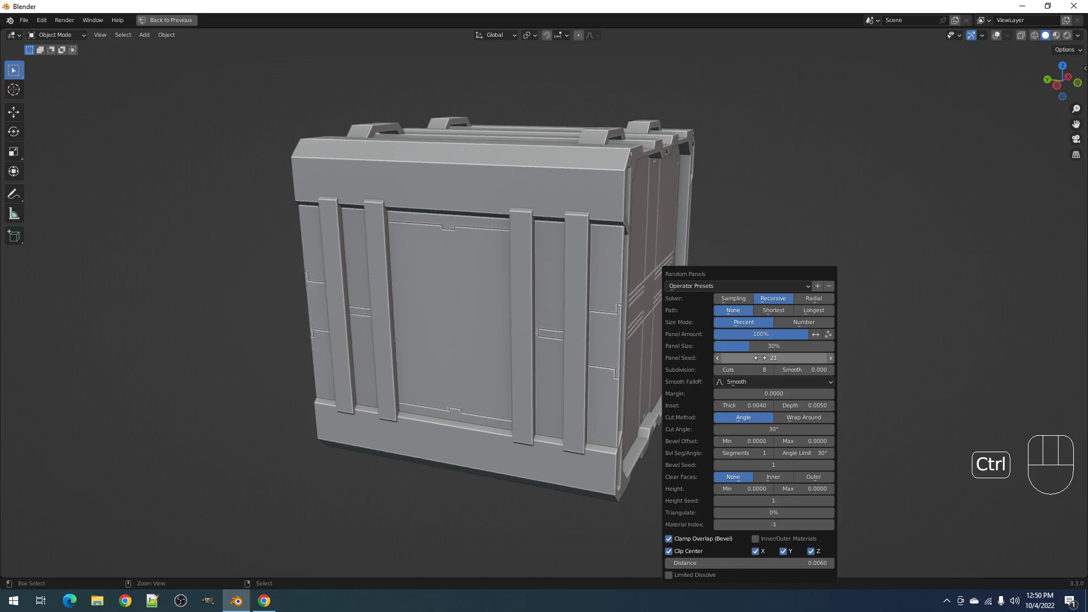
- Undo the generated random panels on the crate's side
mouse_move(641, 290)
middle_down()
mouse_move(597, 295)
mouse_move(629, 302)
middle_up()
right_click(620, 284)
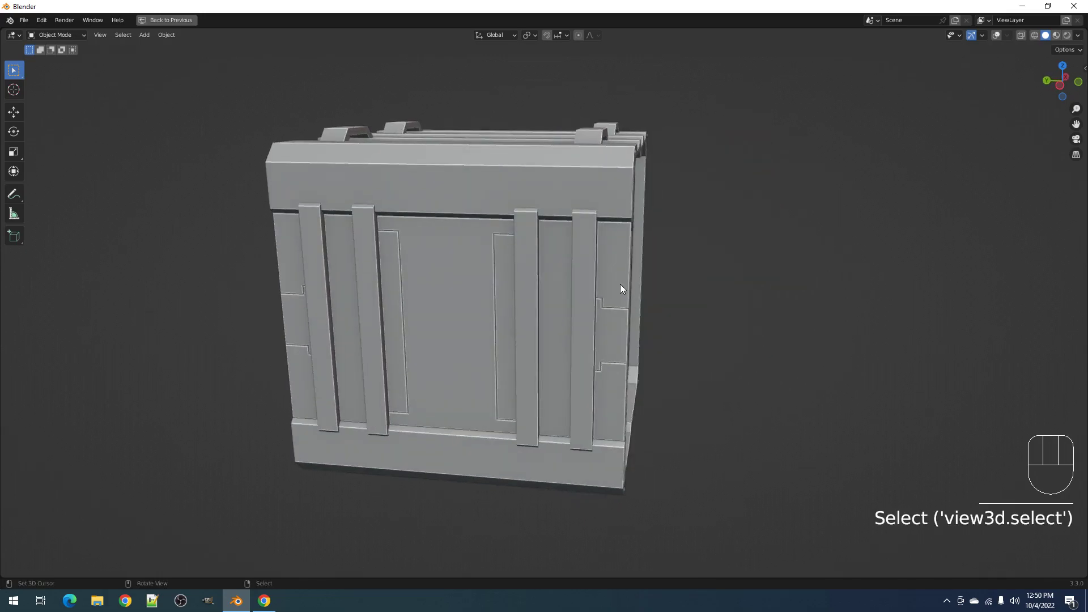
key(g)
right_click(652, 298)
key(ctrl+z)
key(ctrl+z)
- Examine the extracted side faces with overlays and wireframe display on, returning to the solid view without overlays
key(shift+alt+z)
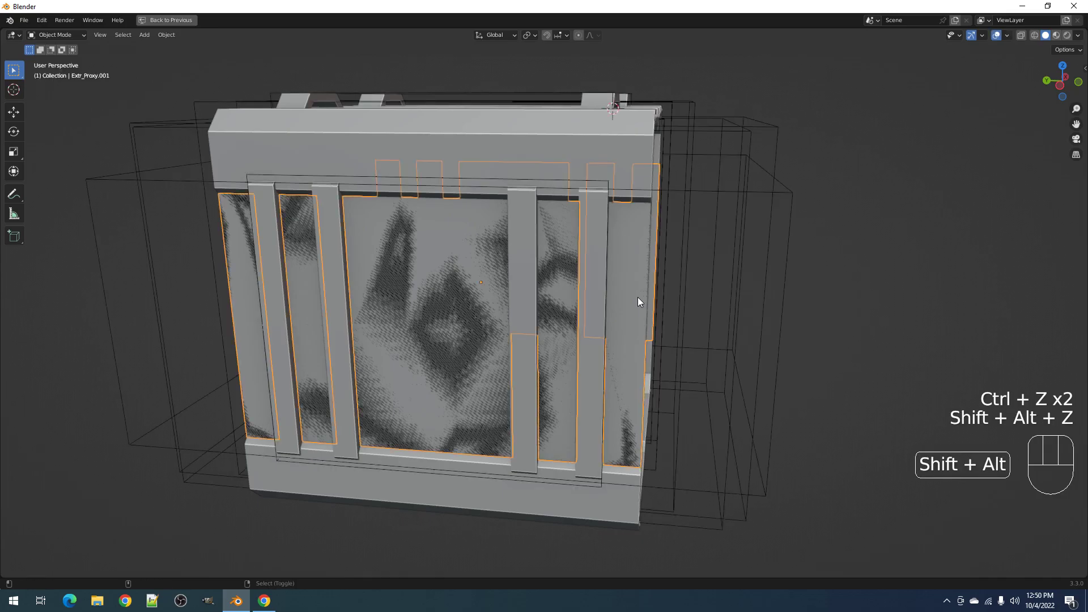
key(shift+z)
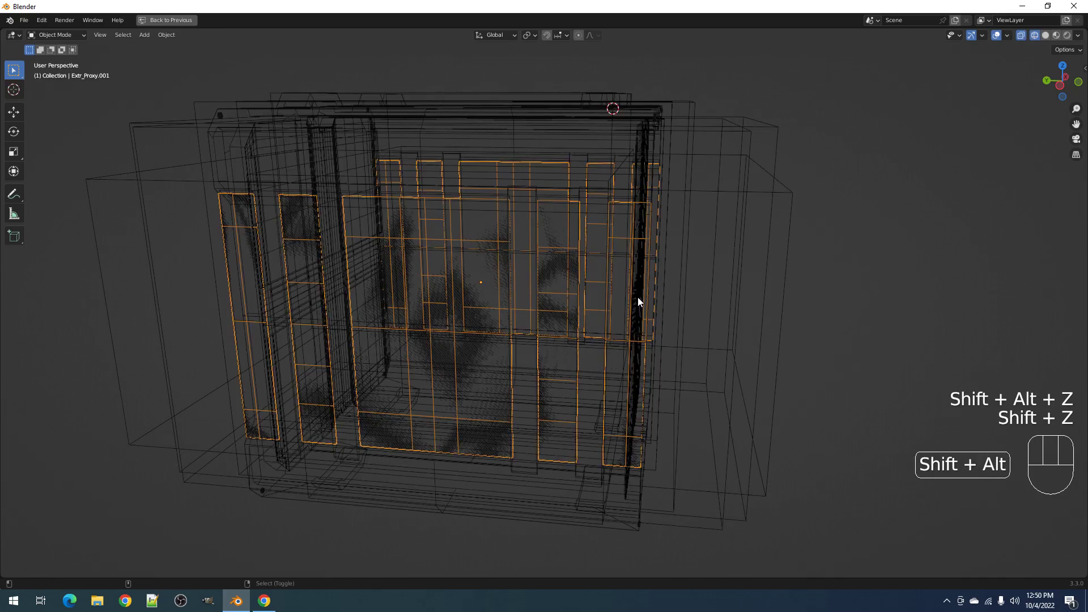
key(shift+alt+z)
key(alt+z)
key(shift+z)
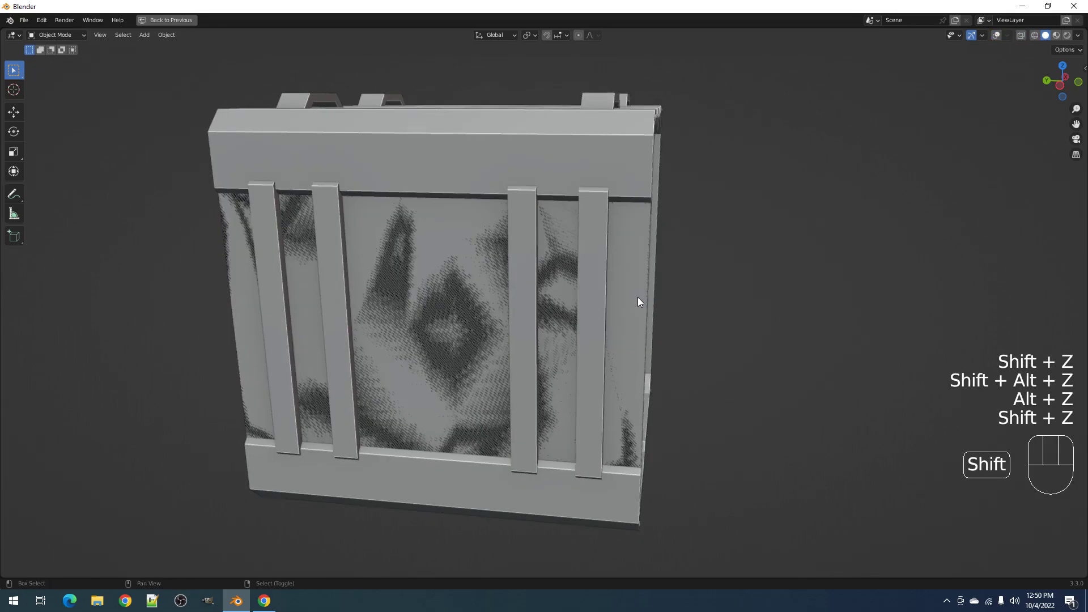
- Generate Random Panels on the extracted side faces using the Radial solver with a 20% panel size, stepping through several panel seeds
key(shift+q)
click(643, 293)
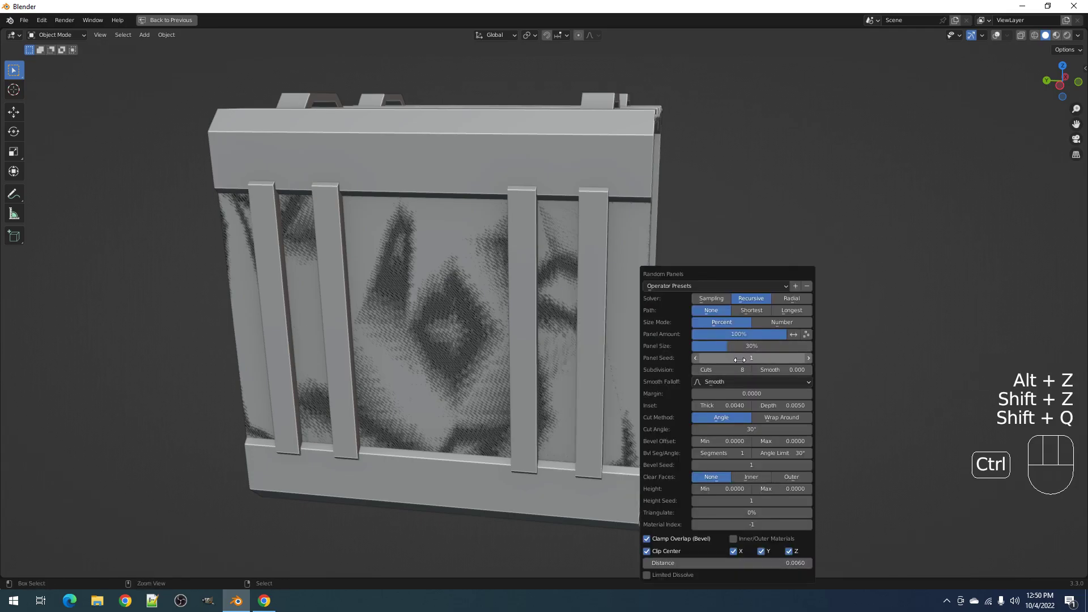
click(787, 301)
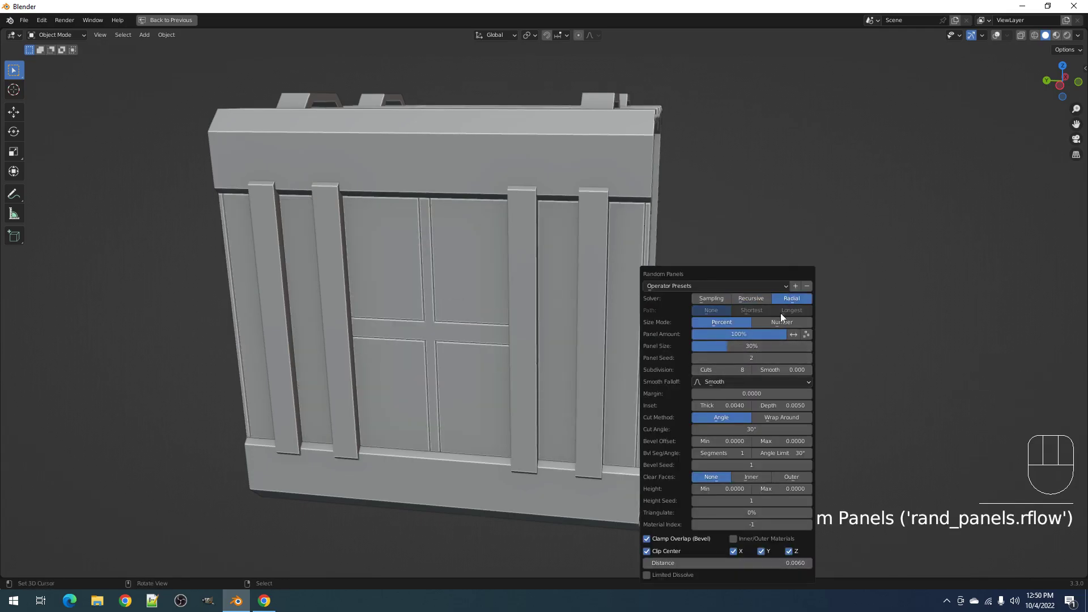
drag(753, 350, 740, 350)
ctrl+scroll(732, 361, up, 3)
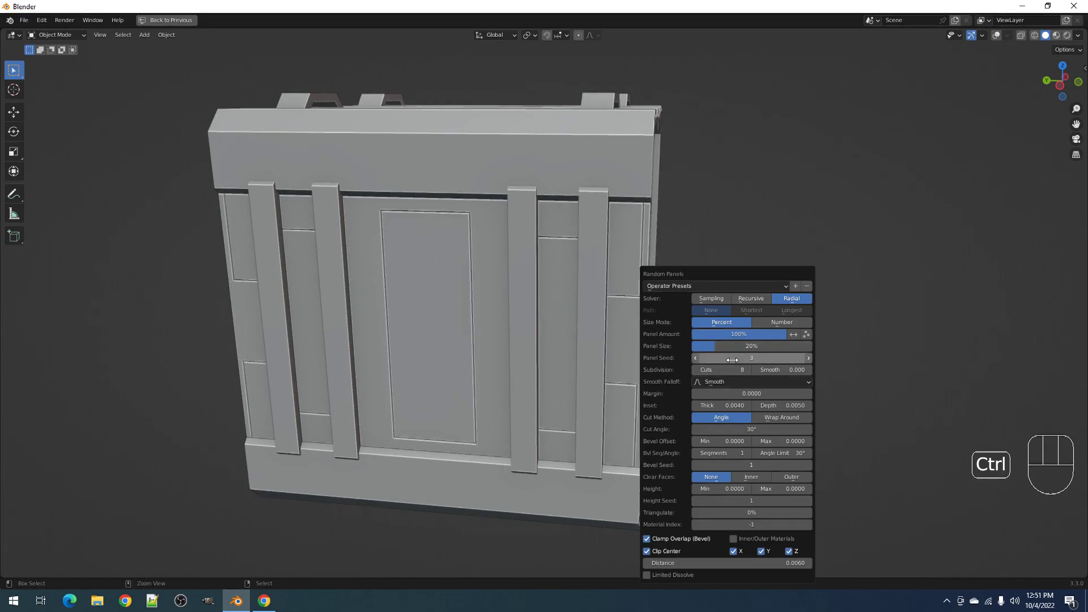
ctrl+scroll(732, 360, up, 4)
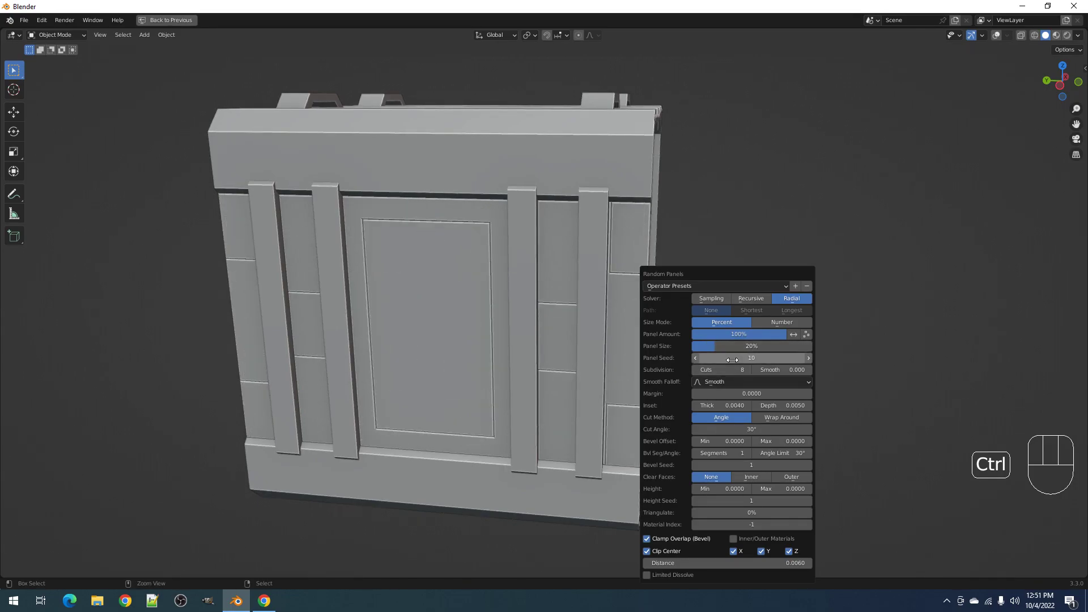
- Switch the Random Panels solver to Recursive, try a 30% panel size before returning to 20%, and raise the panel seed to 13
click(739, 300)
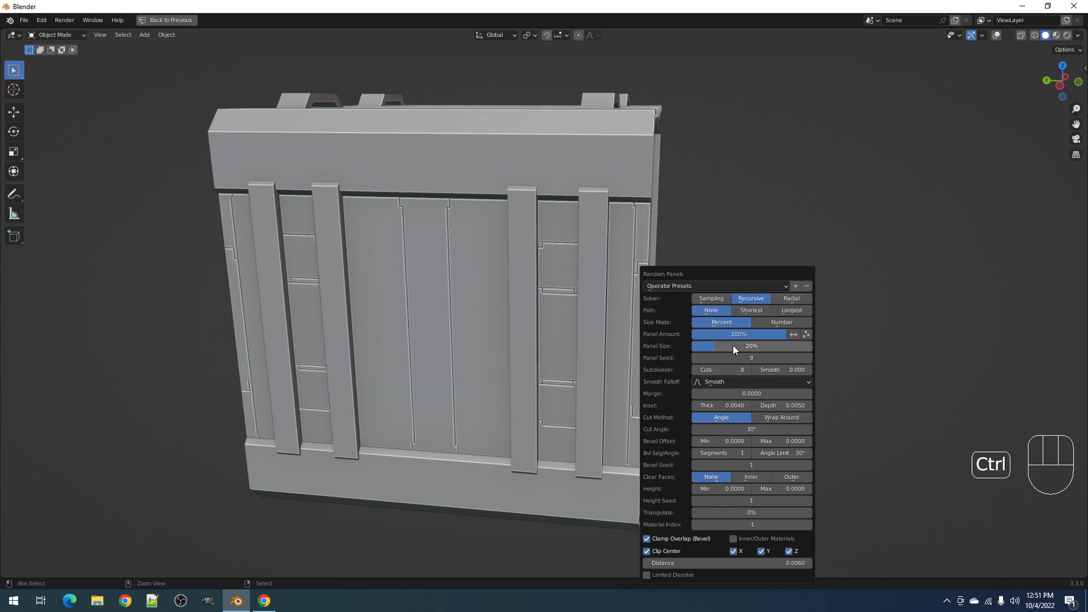
ctrl+scroll(734, 354, up, 3)
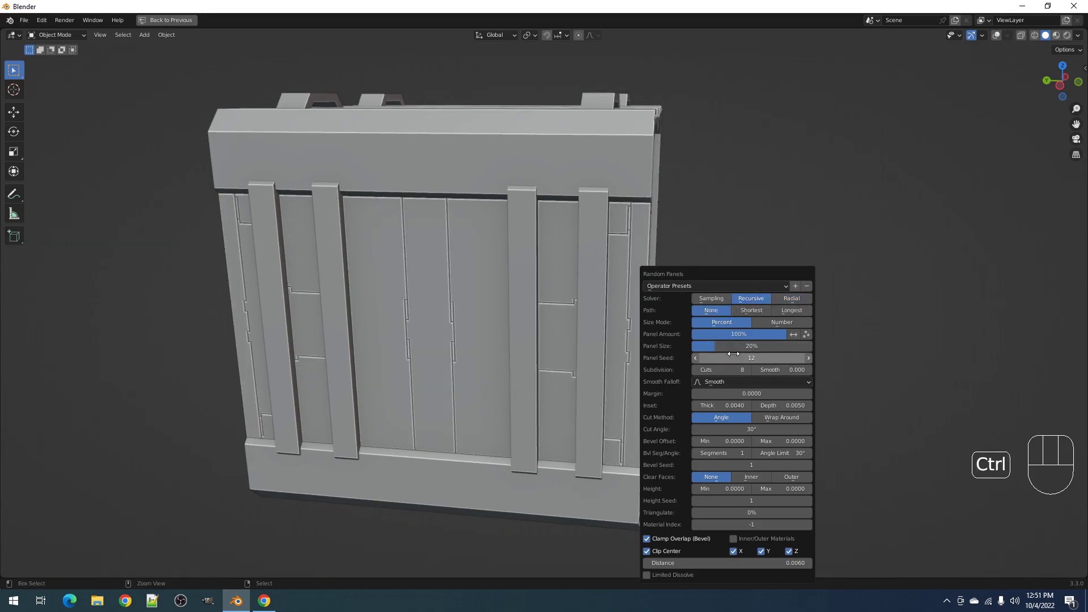
ctrl+scroll(742, 346, up, 1)
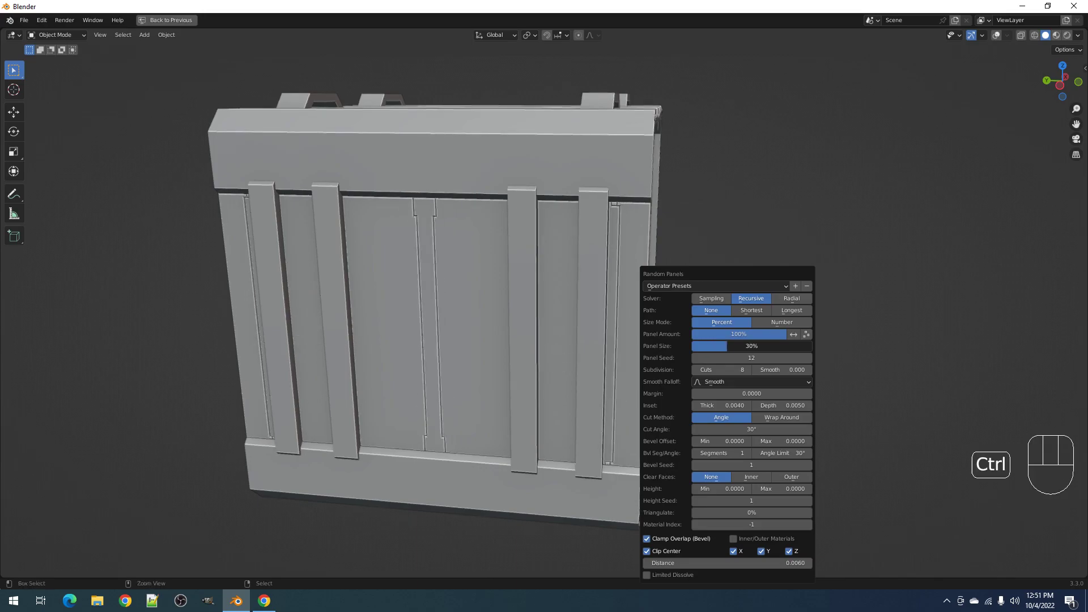
ctrl+scroll(742, 346, down, 1)
ctrl+scroll(742, 345, down, 1)
ctrl+scroll(742, 345, up, 1)
ctrl+scroll(723, 357, up, 4)
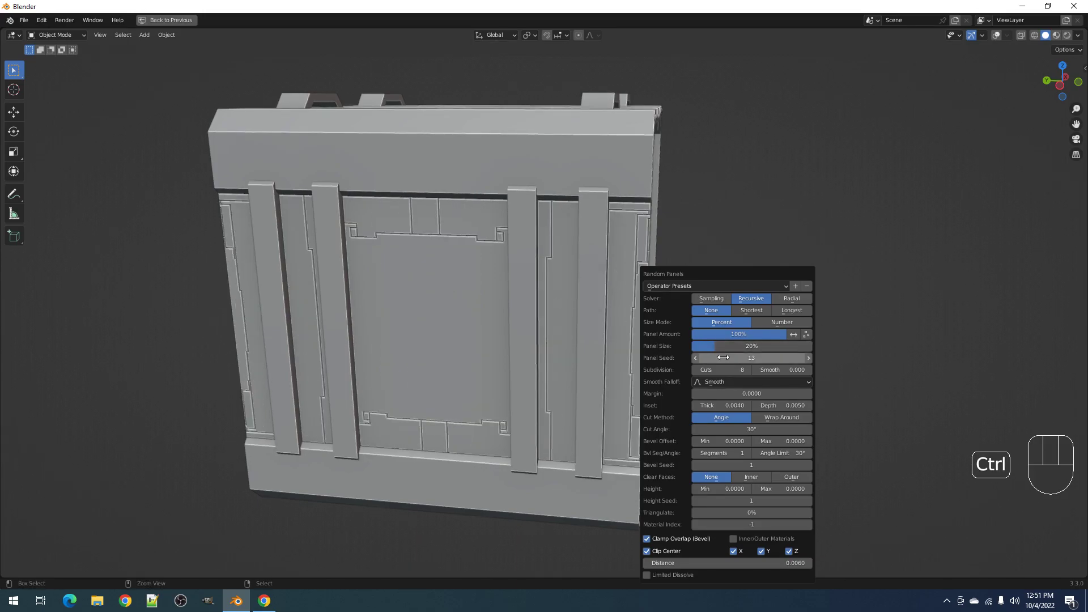
- Vary the subdivision cuts, settle on 6, and raise the panel seed beyond 34 to compare layouts
ctrl+scroll(723, 357, down, 3)
ctrl+scroll(717, 370, down, 6)
ctrl+scroll(717, 369, up, 4)
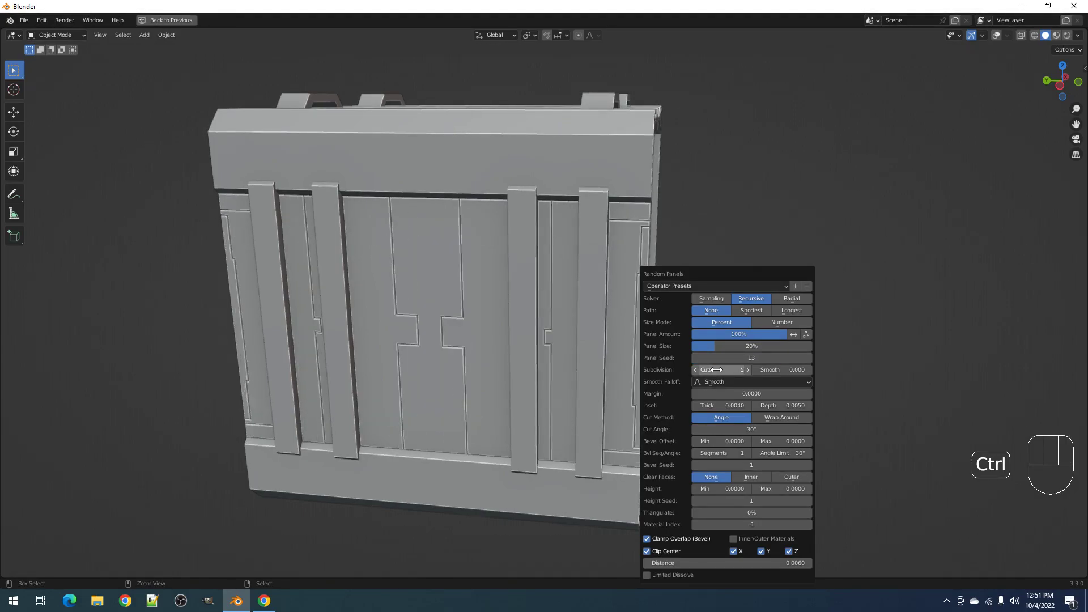
ctrl+scroll(730, 355, up, 6)
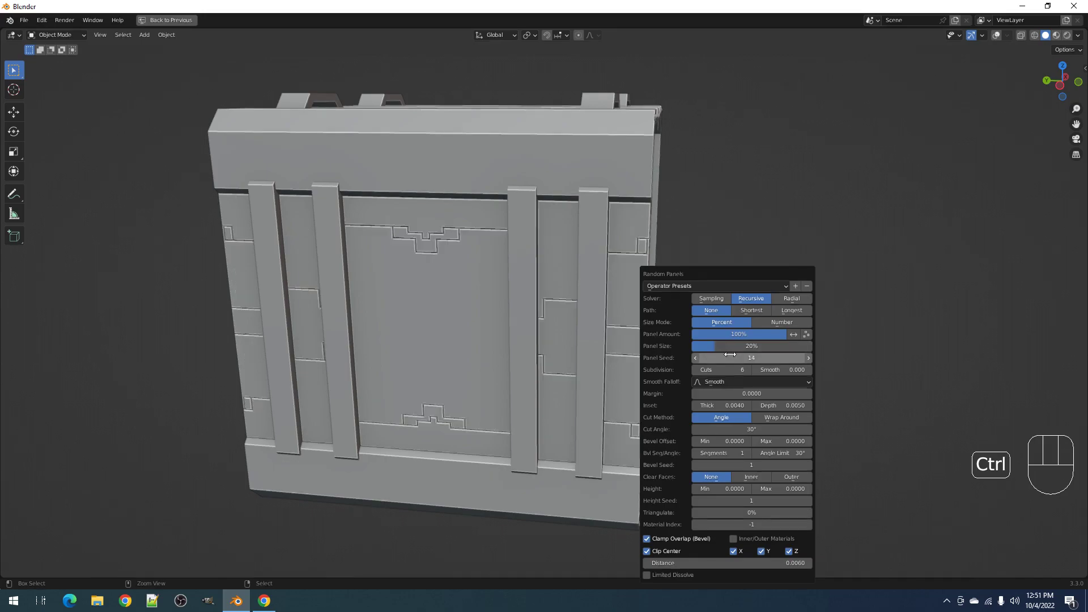
ctrl+scroll(730, 355, up, 8)
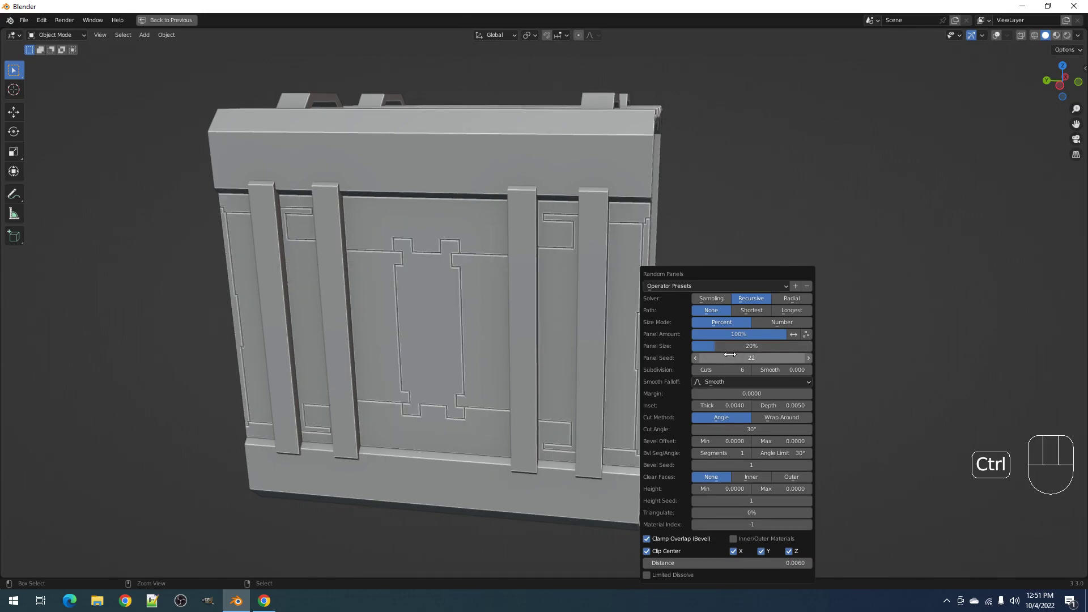
ctrl+scroll(730, 355, up, 7)
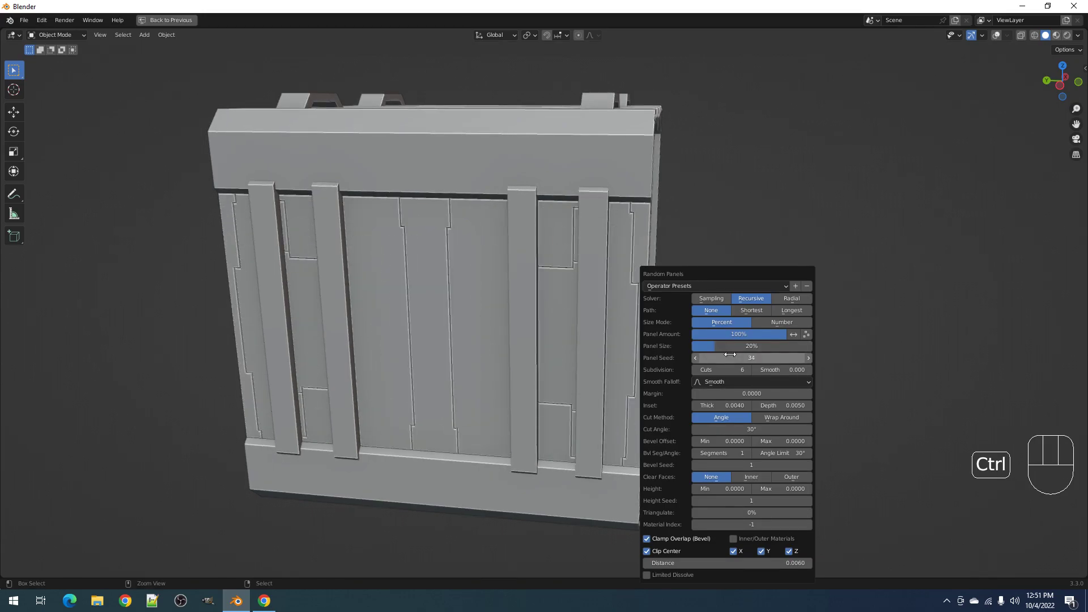
ctrl+scroll(730, 347, up, 2)
- Enlarge the panel size to 40% and raise the panel seed to 63
ctrl+scroll(731, 361, up, 8)
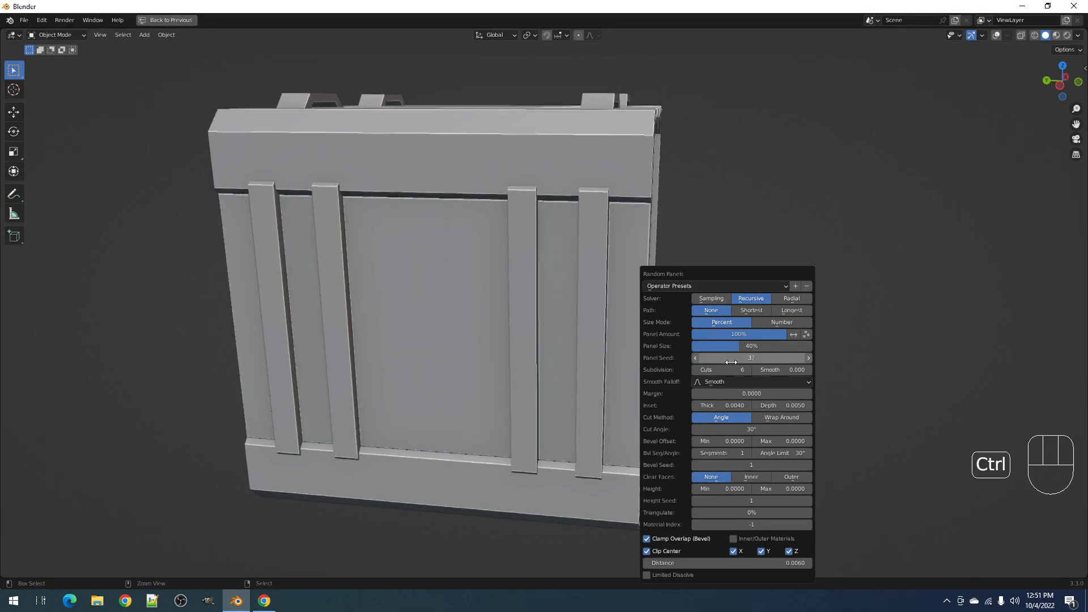
ctrl+scroll(731, 362, down, 1)
ctrl+scroll(731, 362, up, 1)
ctrl+scroll(731, 362, up, 10)
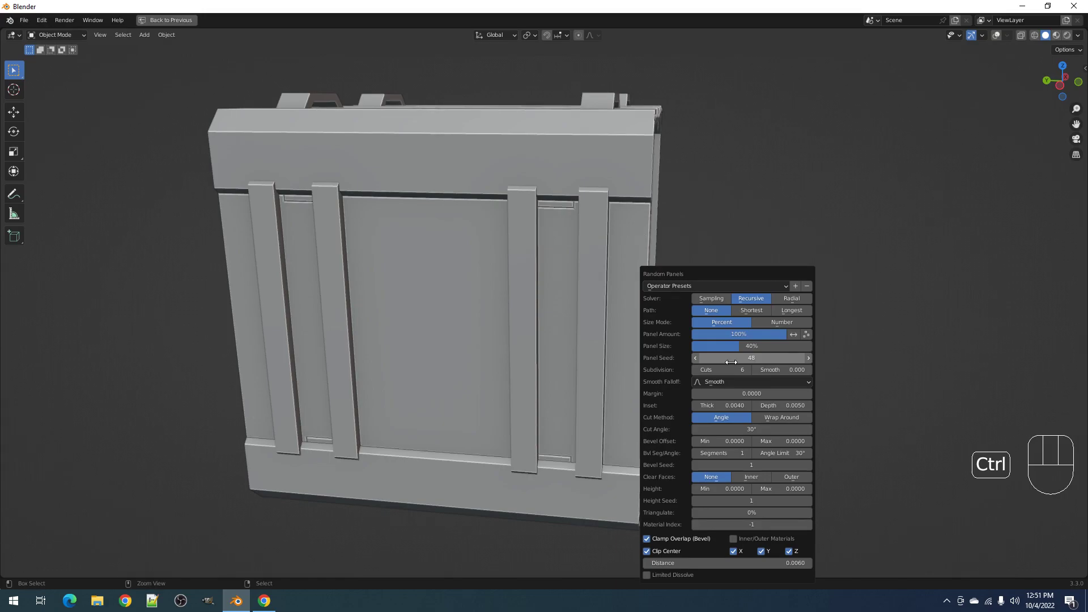
ctrl+scroll(731, 362, up, 1)
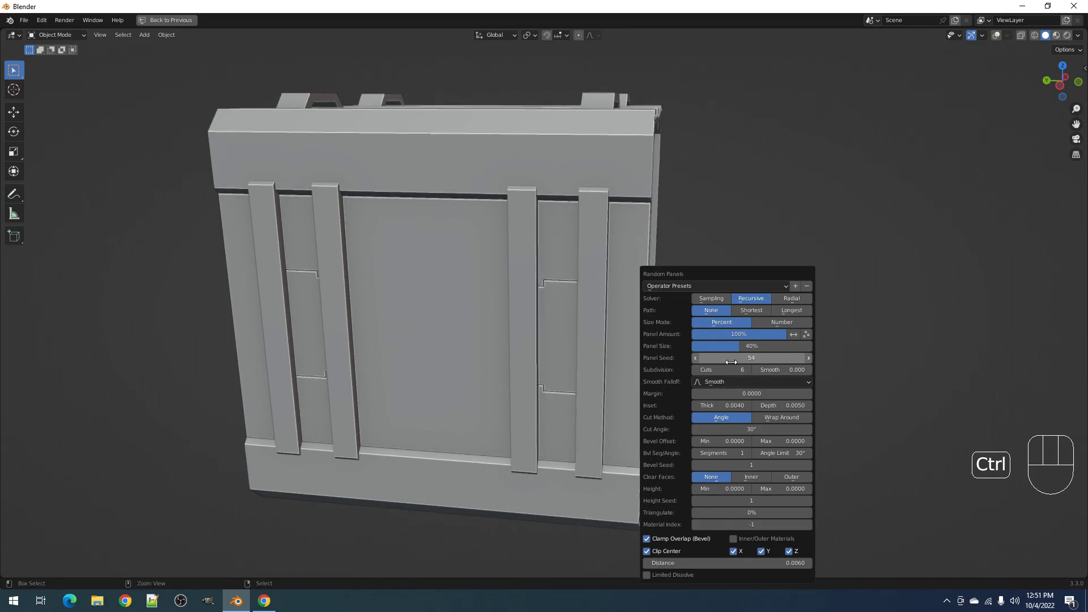
ctrl+scroll(731, 361, up, 4)
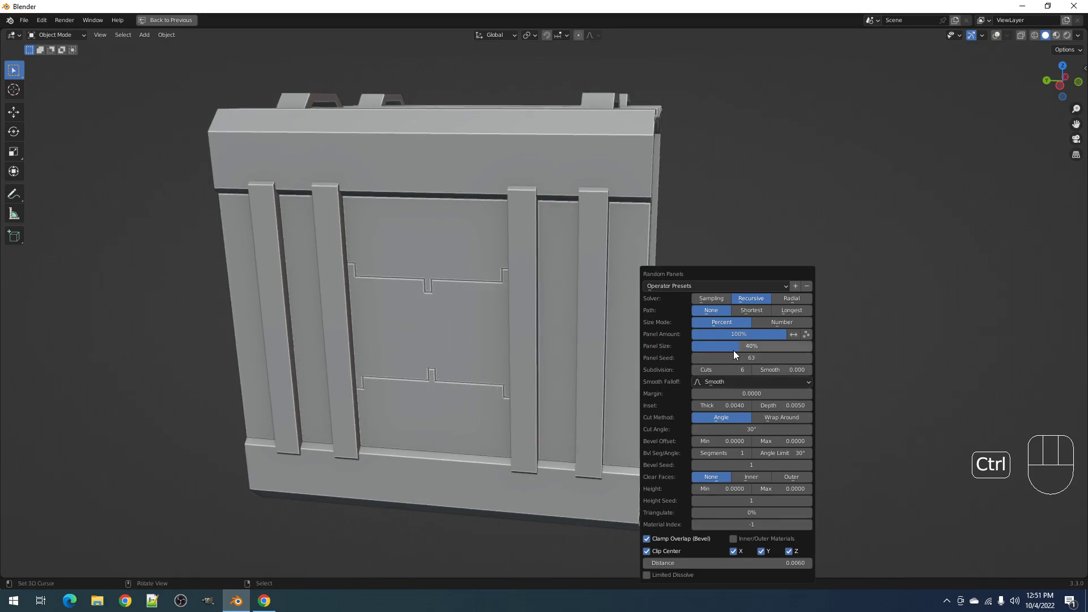
- Set the panel size to 35%, the subdivision cuts to 8 and the panel seed to 64
click(736, 347)
text(35)
key(Return)
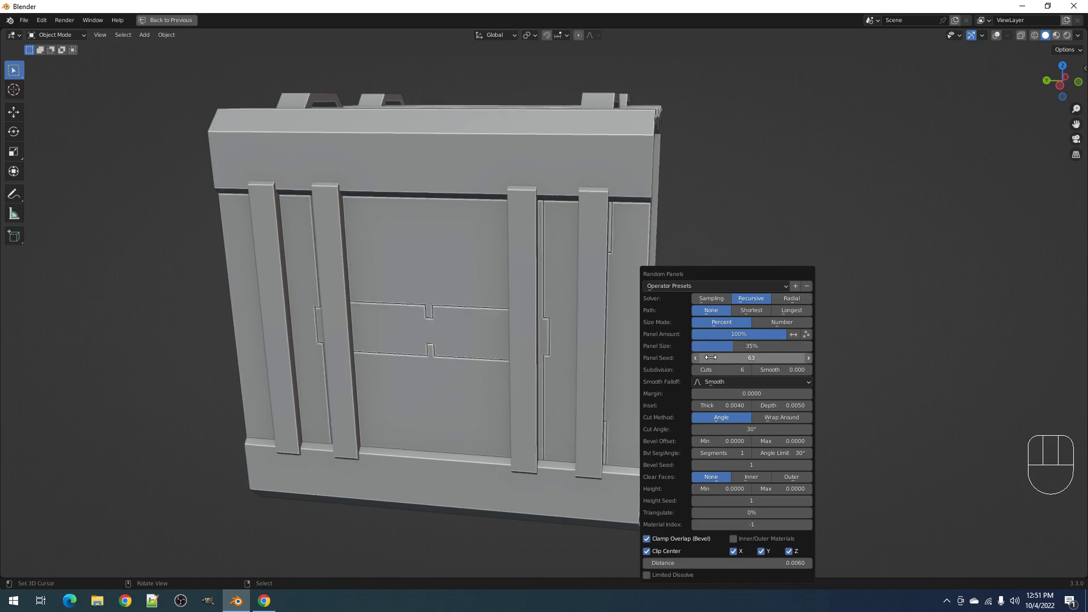
ctrl+scroll(721, 370, up, 1)
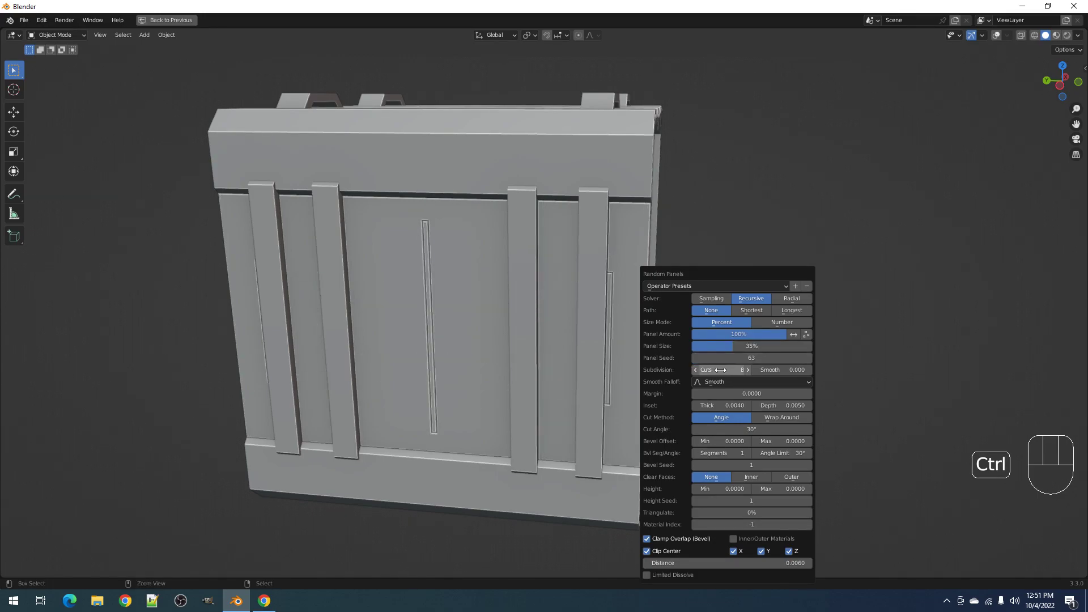
ctrl+scroll(720, 369, up, 1)
ctrl+scroll(735, 358, up, 1)
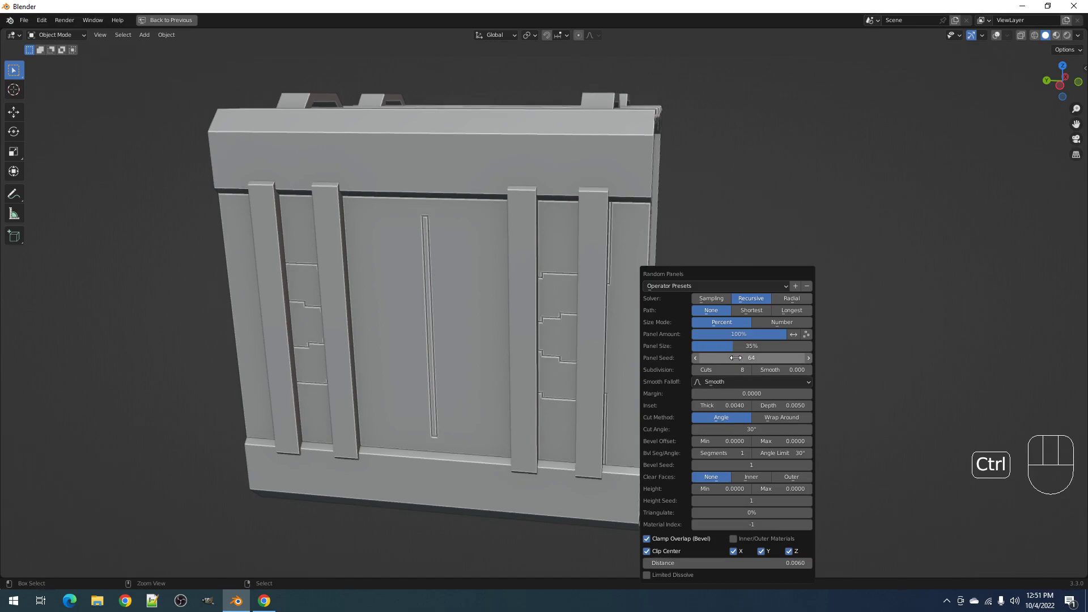
- Raise the panel seed step by step to 93, comparing the Recursive layouts on the slatted side
ctrl+scroll(736, 358, up, 2)
ctrl+scroll(735, 357, up, 5)
ctrl+scroll(735, 358, up, 4)
ctrl+scroll(736, 358, up, 6)
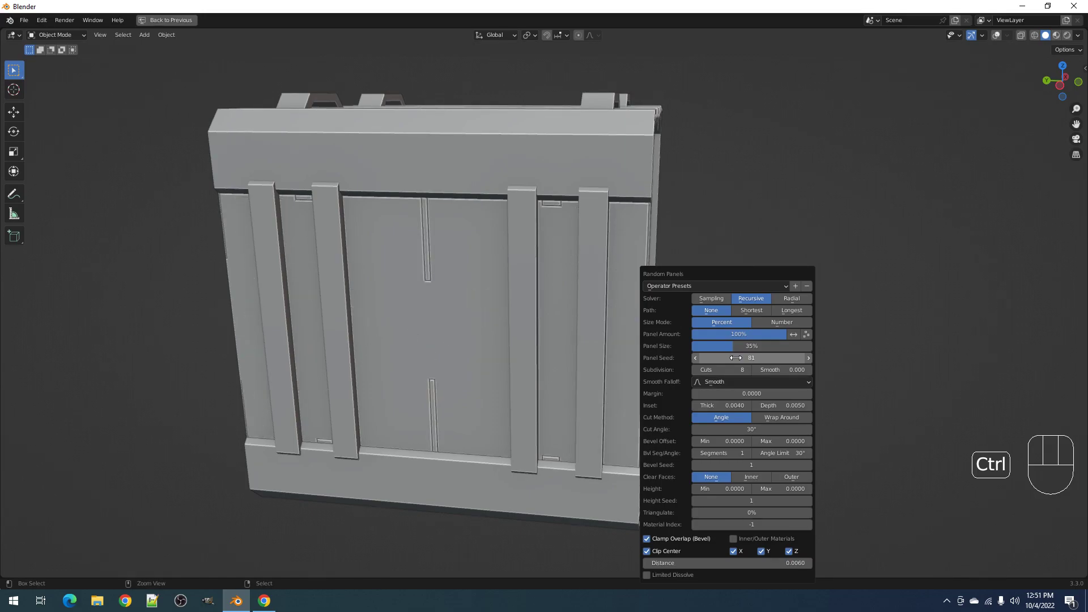
scroll(570, 355, down, 2)
middle_drag(570, 356, 661, 359)
scroll(661, 360, up, 1)
key(F9)
ctrl+scroll(822, 358, up, 1)
ctrl+scroll(821, 357, up, 3)
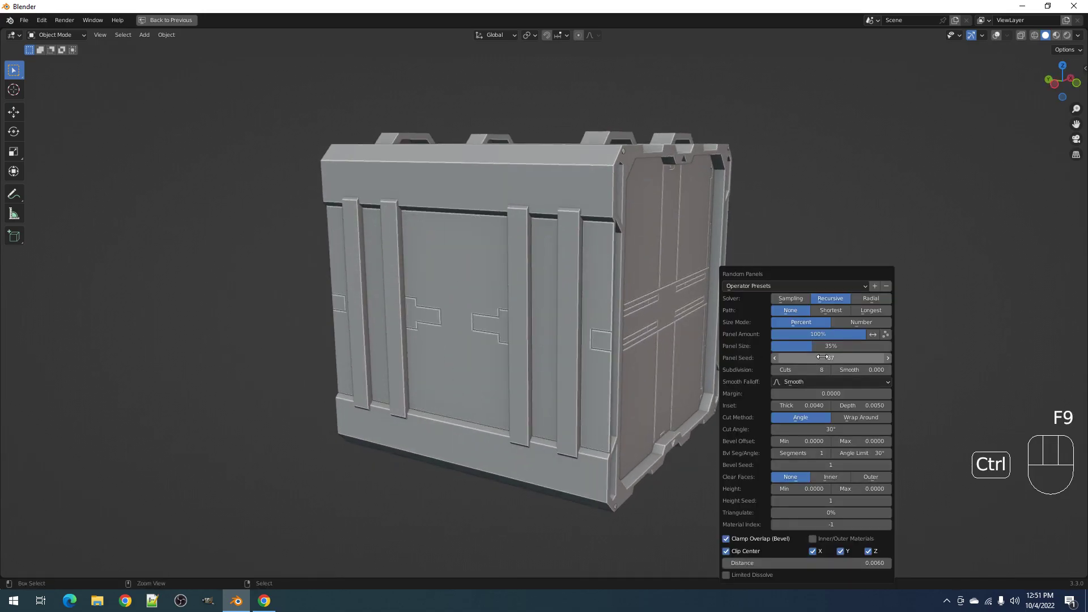
ctrl+scroll(822, 357, up, 1)
ctrl+scroll(822, 357, up, 3)
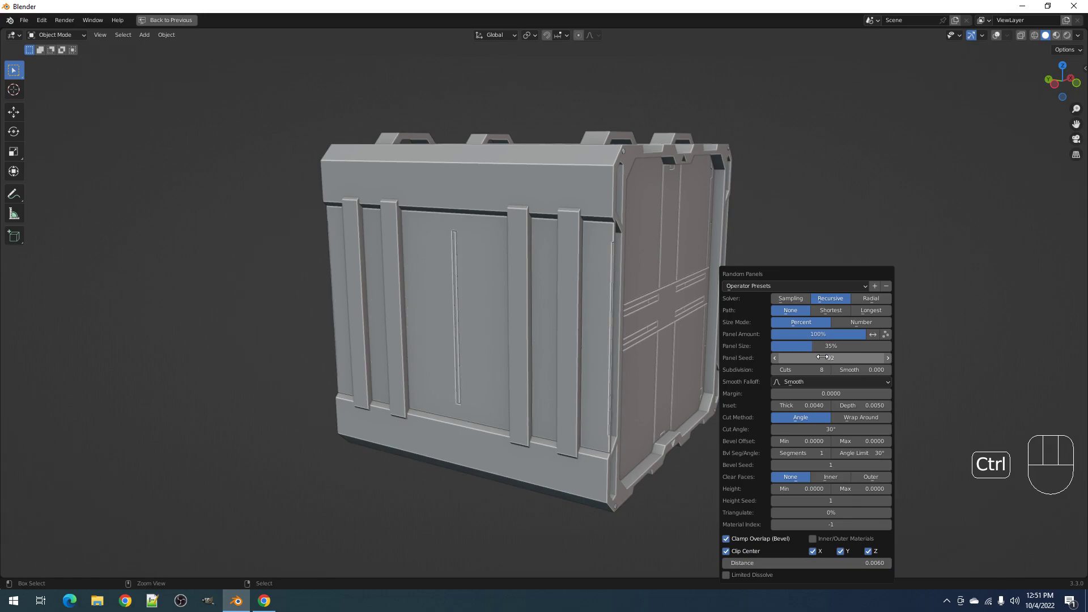
ctrl+scroll(821, 357, down, 1)
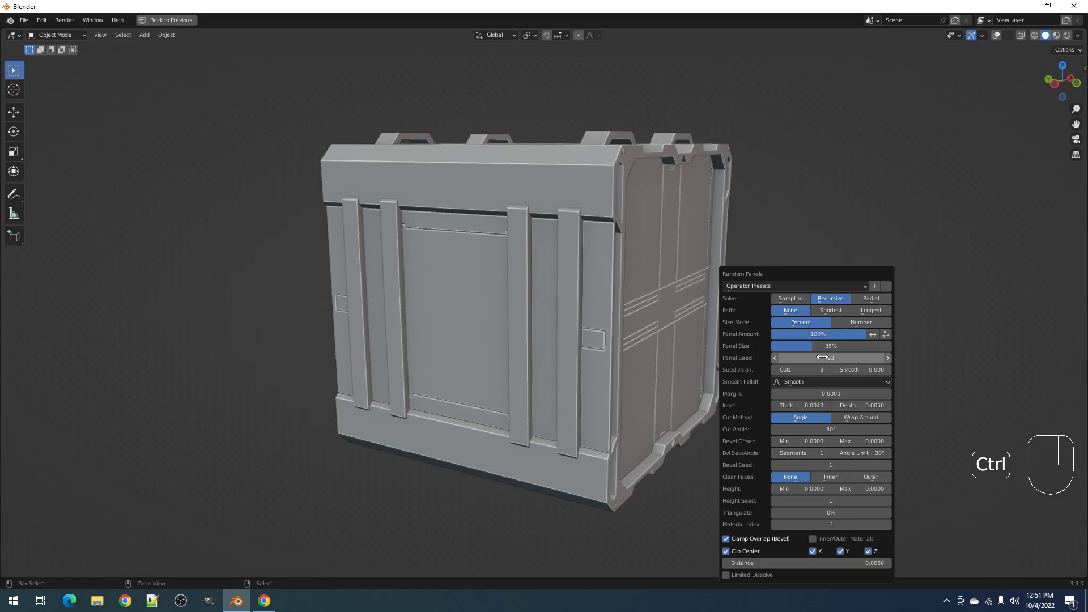
- Switch the Random Panels solver to Sampling and raise the panel seed to 103
click(797, 298)
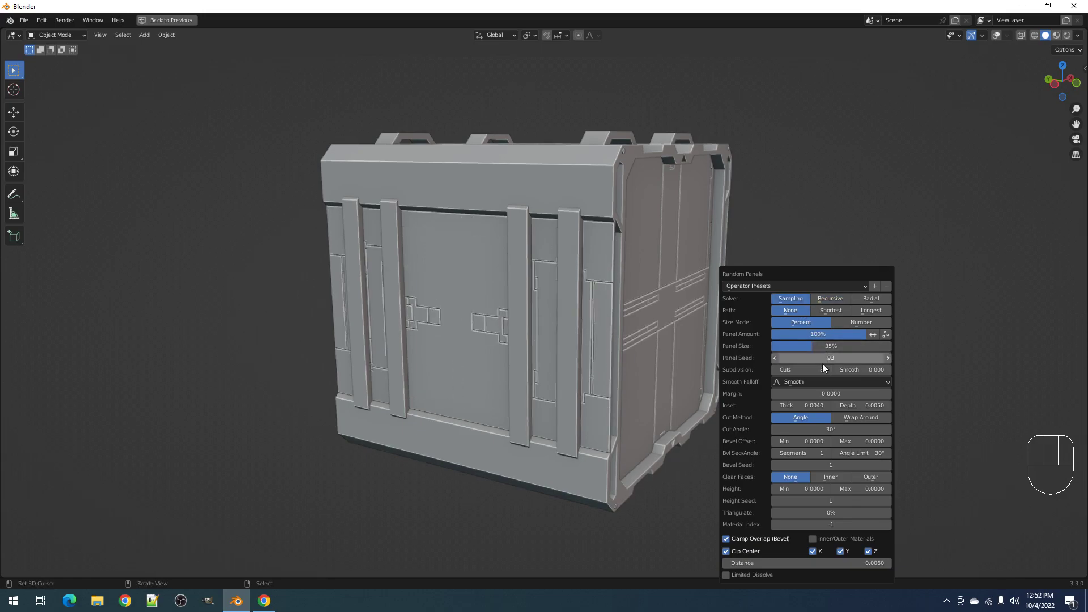
ctrl+scroll(826, 358, up, 4)
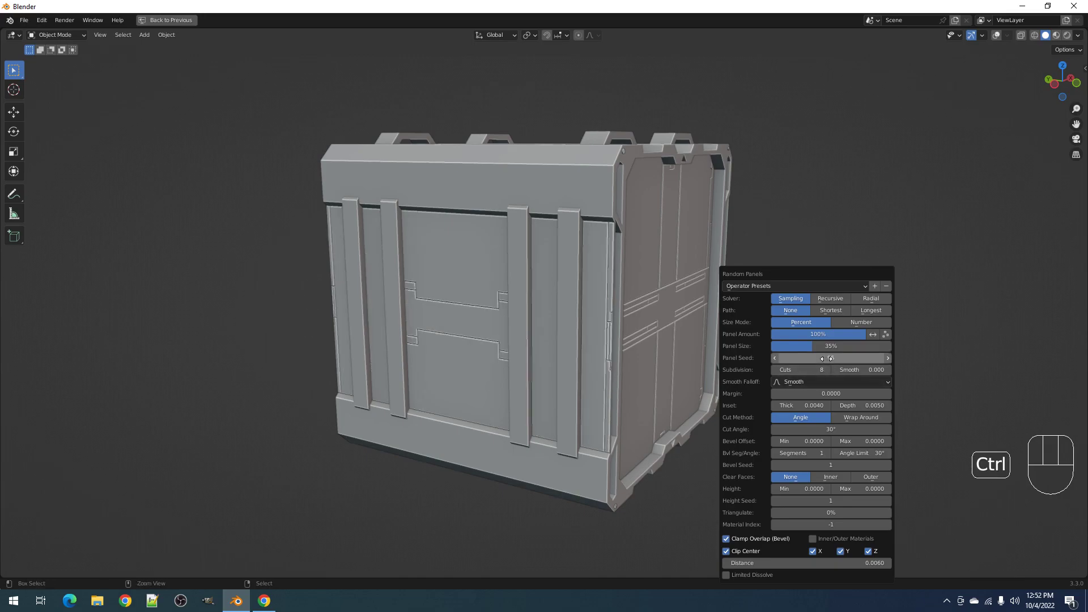
ctrl+scroll(826, 358, up, 2)
ctrl+scroll(826, 358, up, 1)
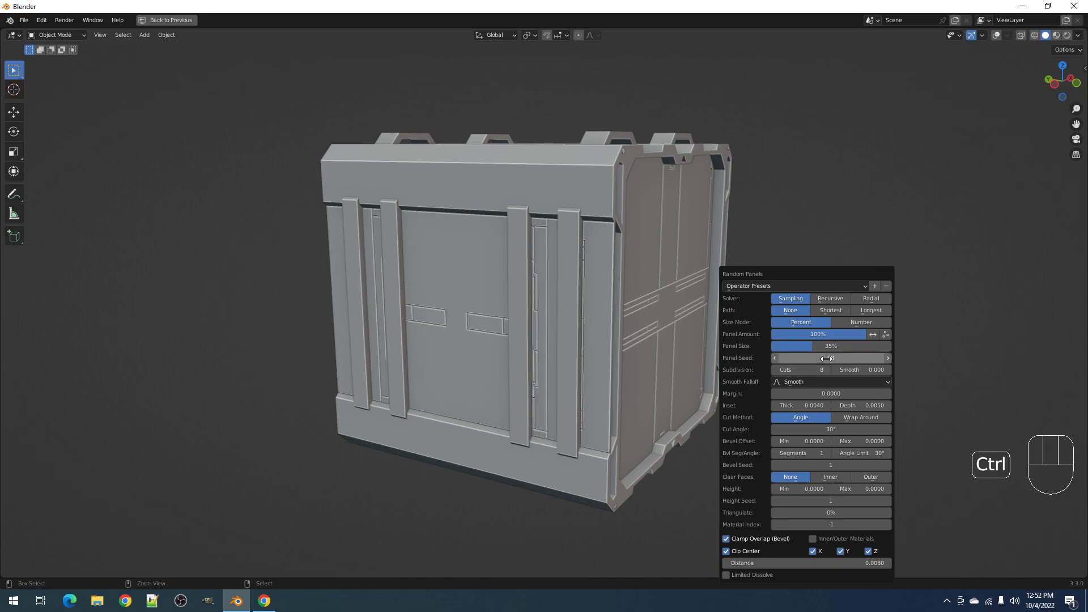
mouse_move(557, 383)
middle_down()
mouse_move(604, 374)
mouse_move(558, 403)
mouse_move(576, 386)
middle_up()
key(F9)
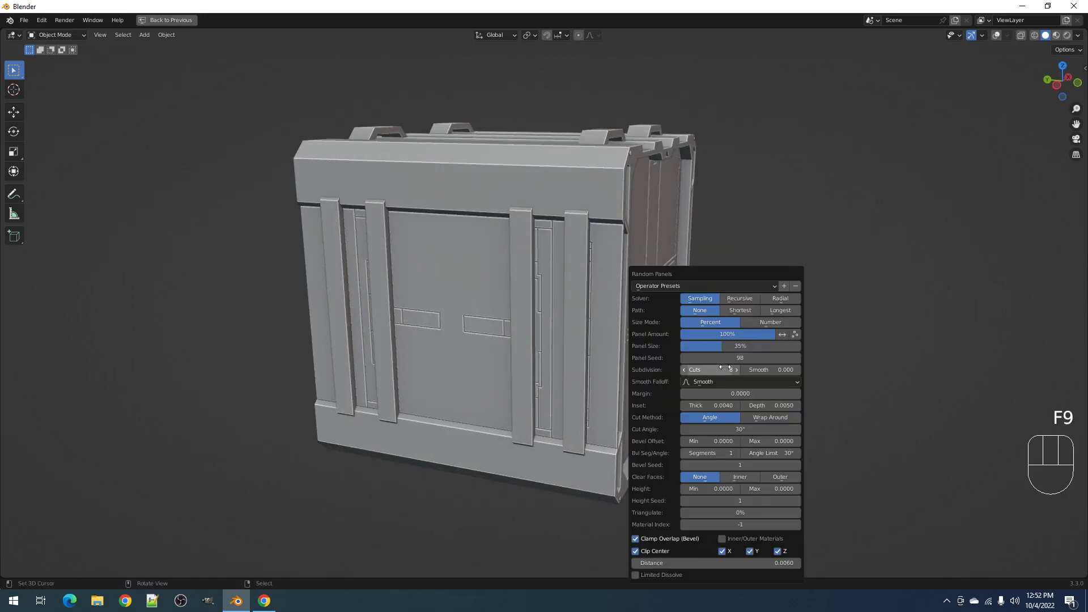
ctrl+scroll(733, 356, up, 3)
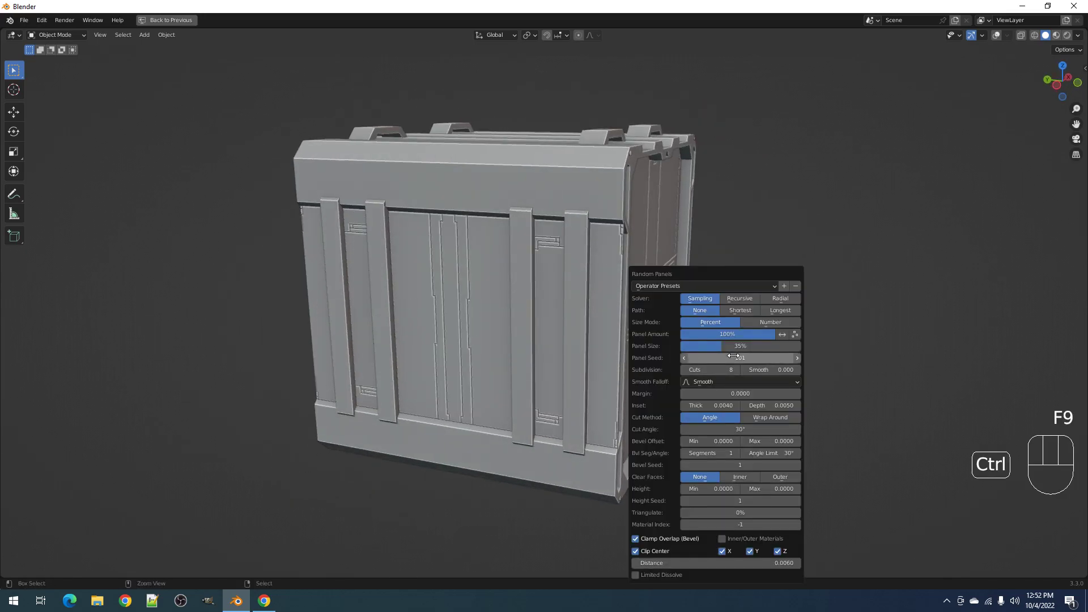
ctrl+scroll(733, 355, up, 1)
ctrl+scroll(733, 355, up, 1)
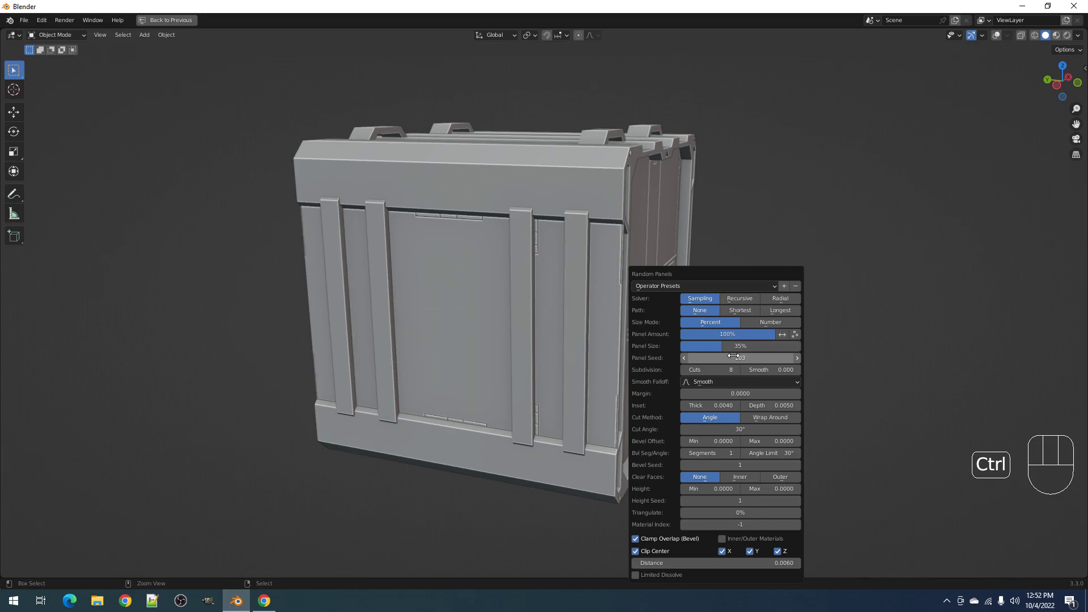
- Reduce the panel size to 27% and set the panel seed to 105 for the slatted side's panels
drag(728, 346, 717, 347)
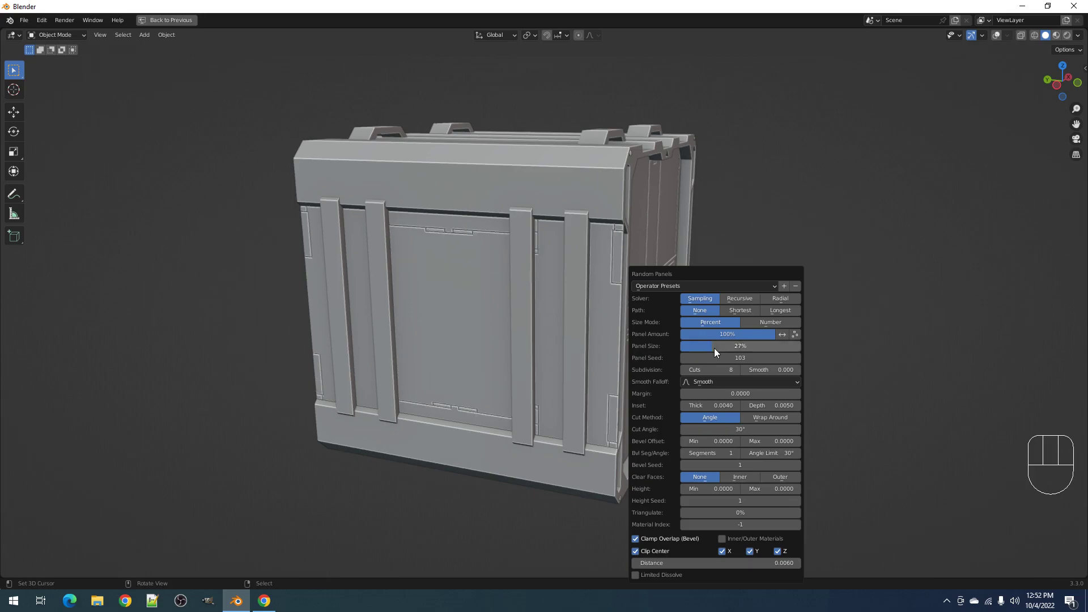
ctrl+scroll(725, 362, up, 1)
ctrl+scroll(724, 362, up, 1)
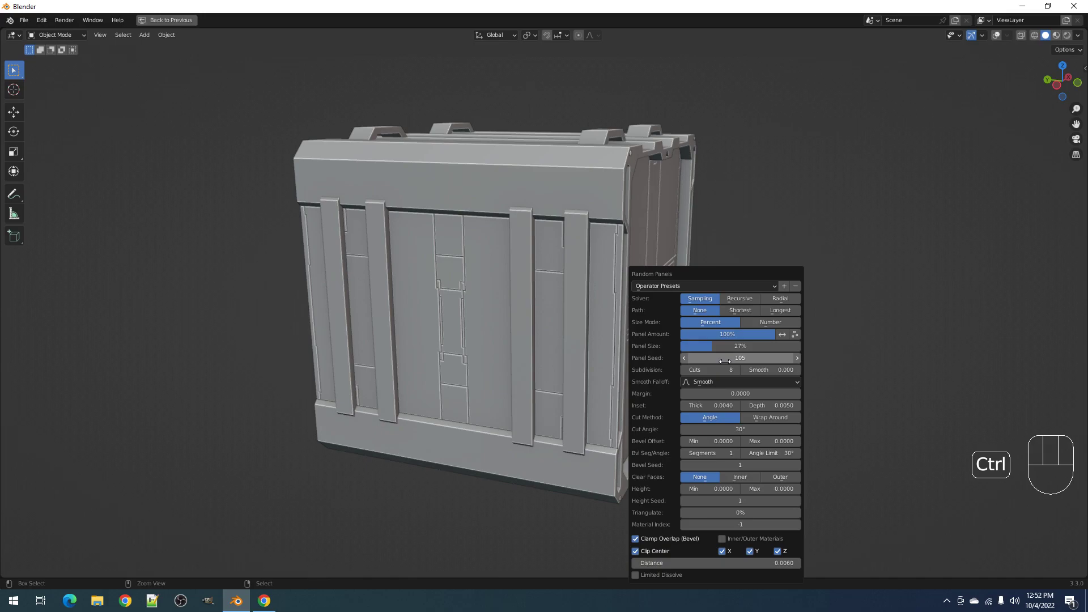
scroll(589, 381, down, 3)
middle_drag(583, 382, 563, 411)
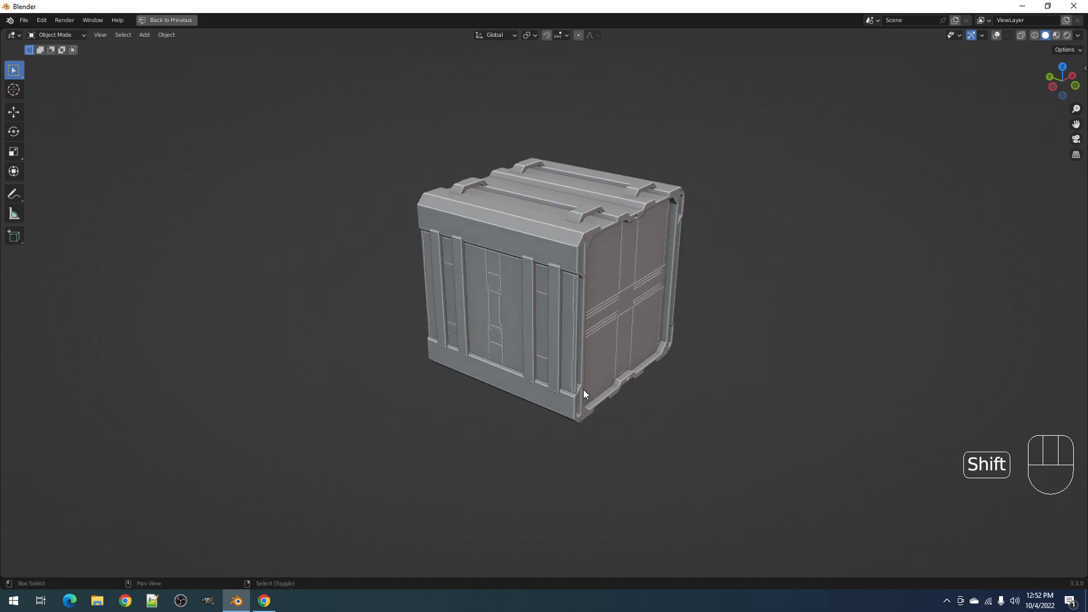
- Raise the panel seed to 113 with the Sampling solver for the slatted side's recessed faces
shift+middle_drag(609, 369, 604, 383)
scroll(603, 383, up, 3)
key(F9)
ctrl+scroll(712, 356, up, 1)
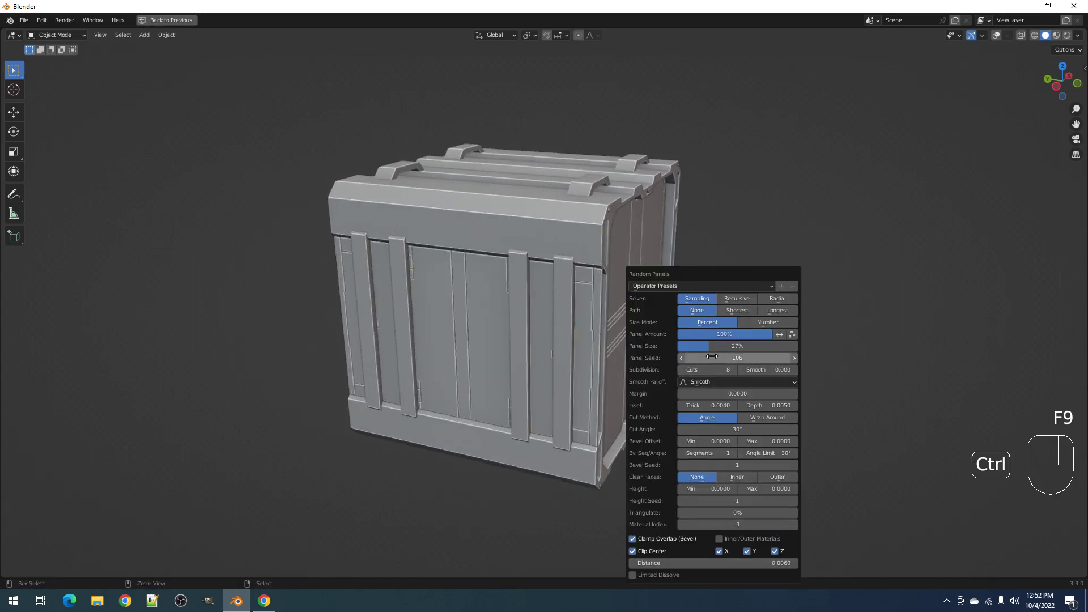
ctrl+scroll(712, 356, up, 4)
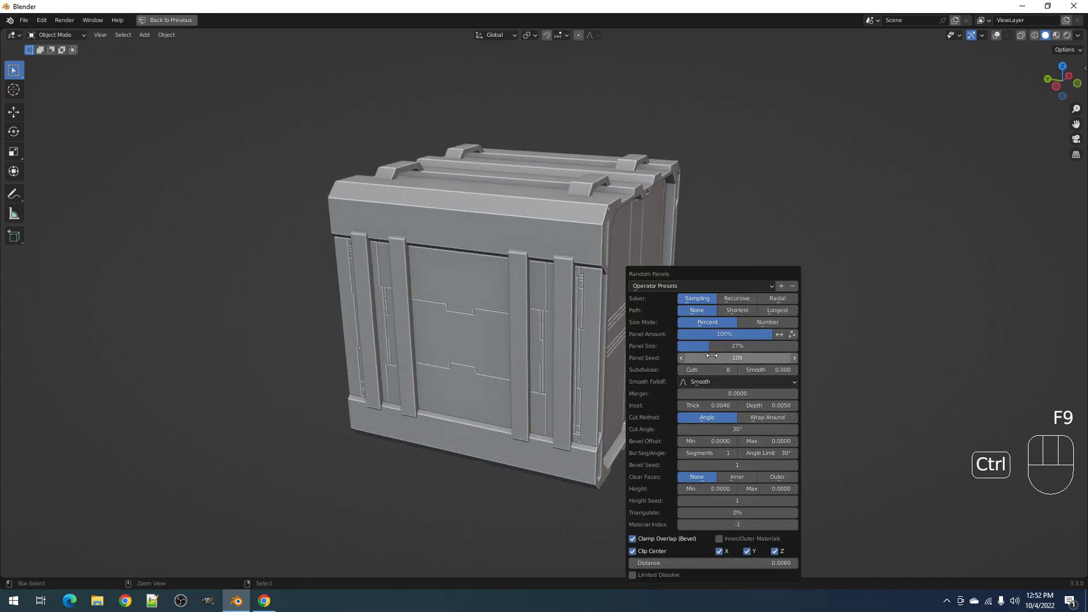
ctrl+scroll(712, 355, up, 5)
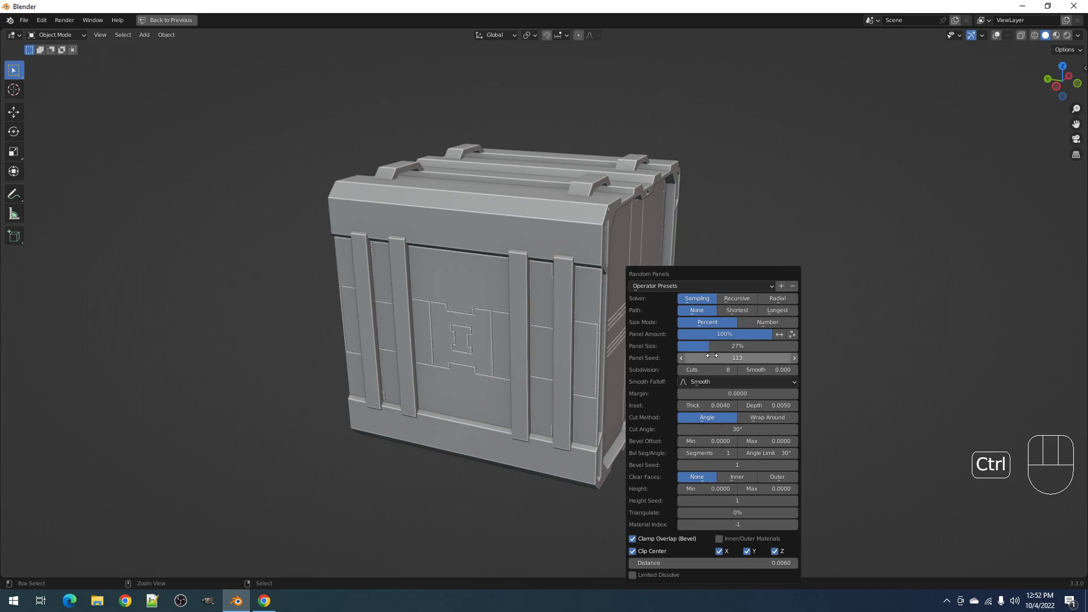
- Try the Radial solver with a panel size of 20%, a panel seed of 126 and 7 subdivision cuts
click(766, 298)
ctrl+scroll(727, 358, up, 3)
ctrl+scroll(728, 358, up, 5)
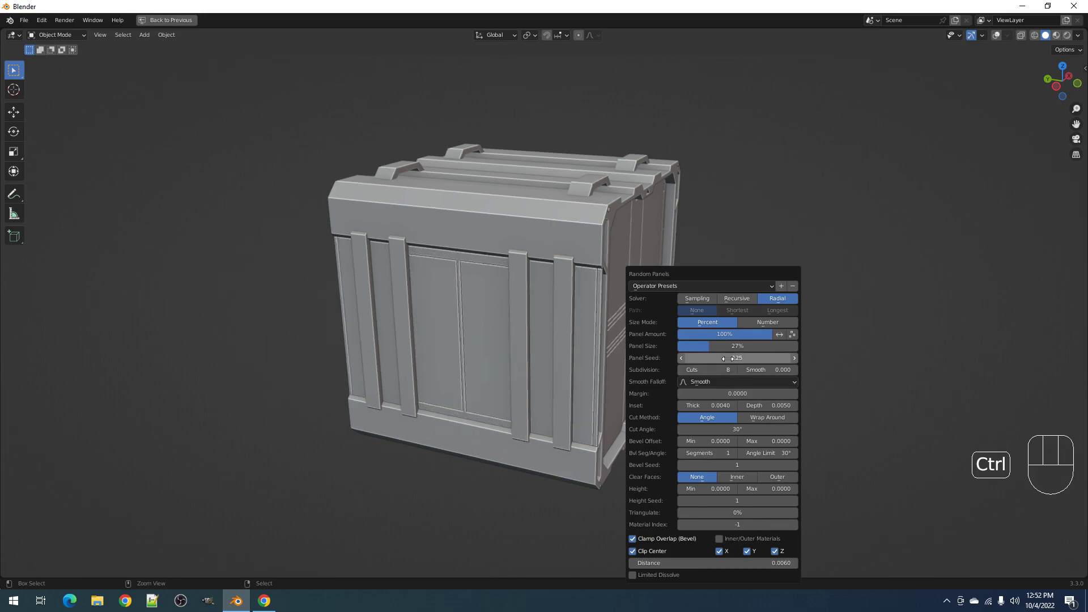
ctrl+scroll(729, 347, up, 3)
ctrl+scroll(709, 347, down, 10)
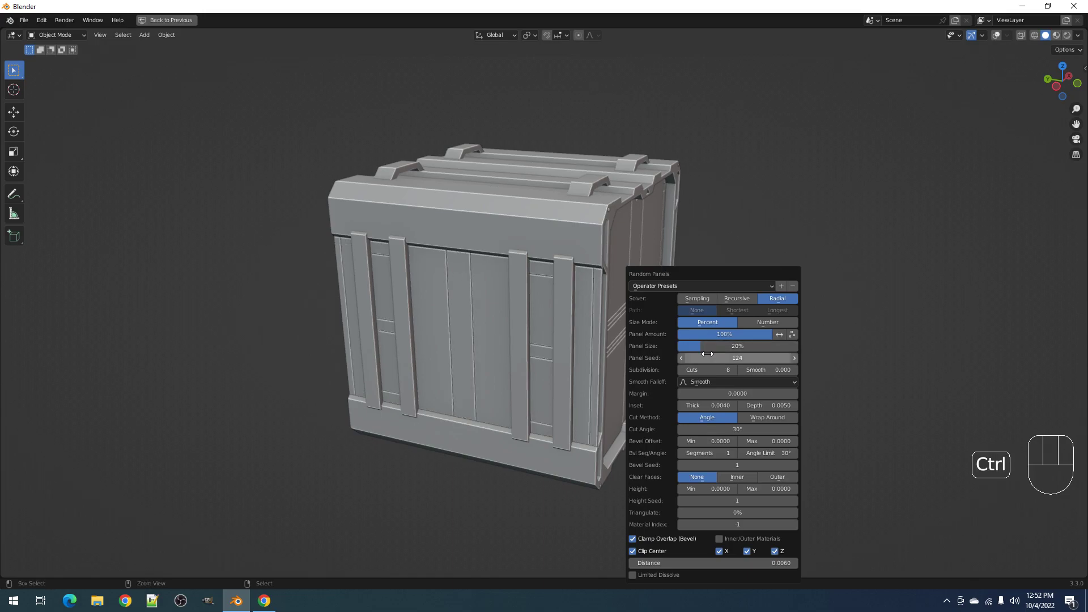
ctrl+scroll(709, 357, up, 2)
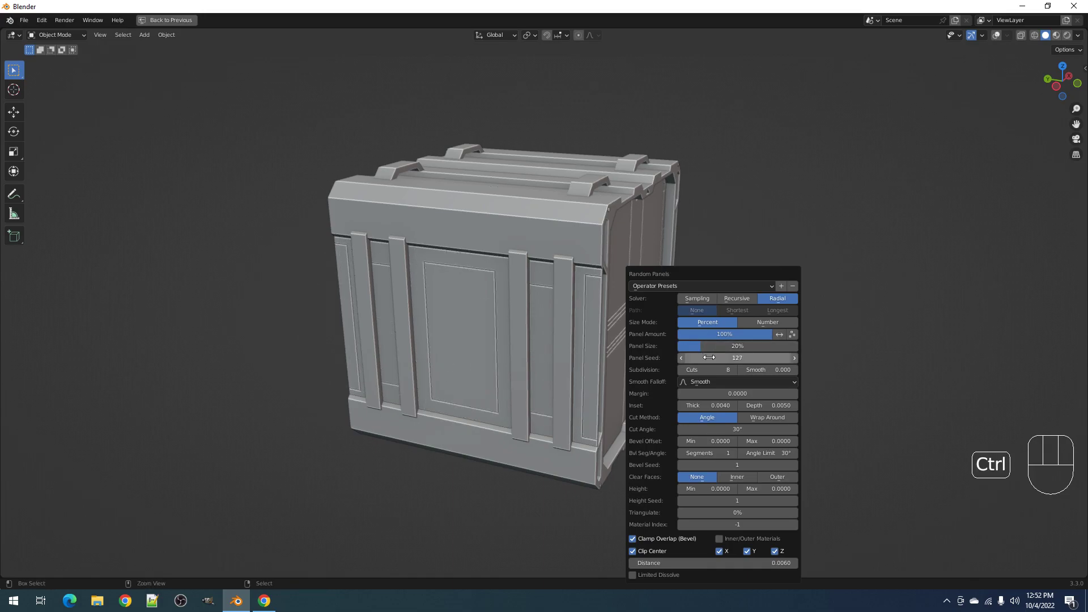
ctrl+scroll(705, 369, down, 1)
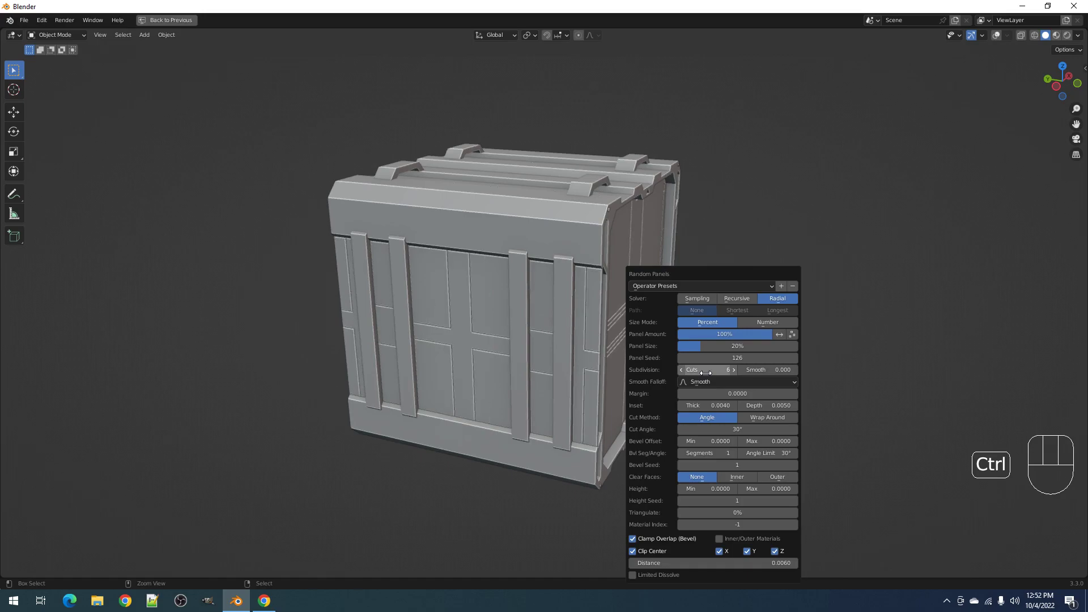
- Switch the Random Panels solver to Recursive, with a panel seed of 129 and a panel size of 34%
click(736, 298)
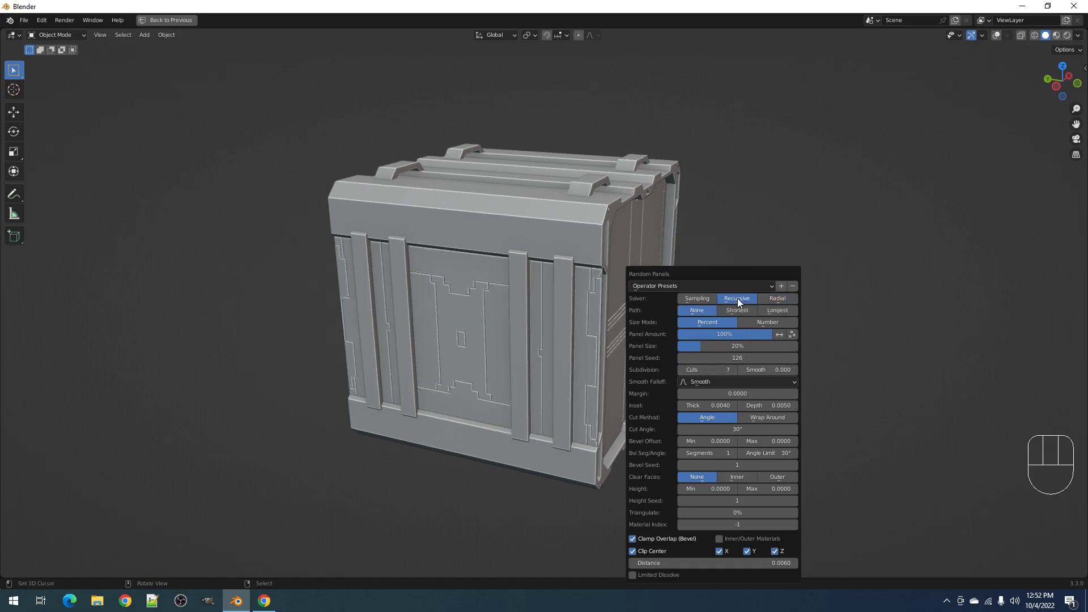
ctrl+scroll(728, 355, up, 4)
ctrl+scroll(728, 355, down, 1)
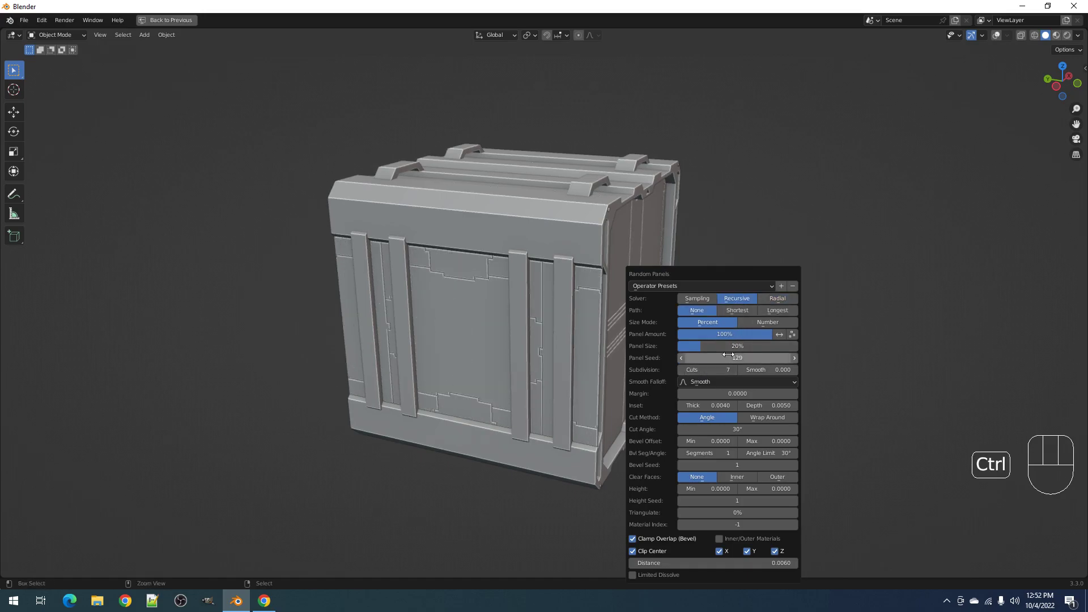
drag(731, 348, 739, 348)
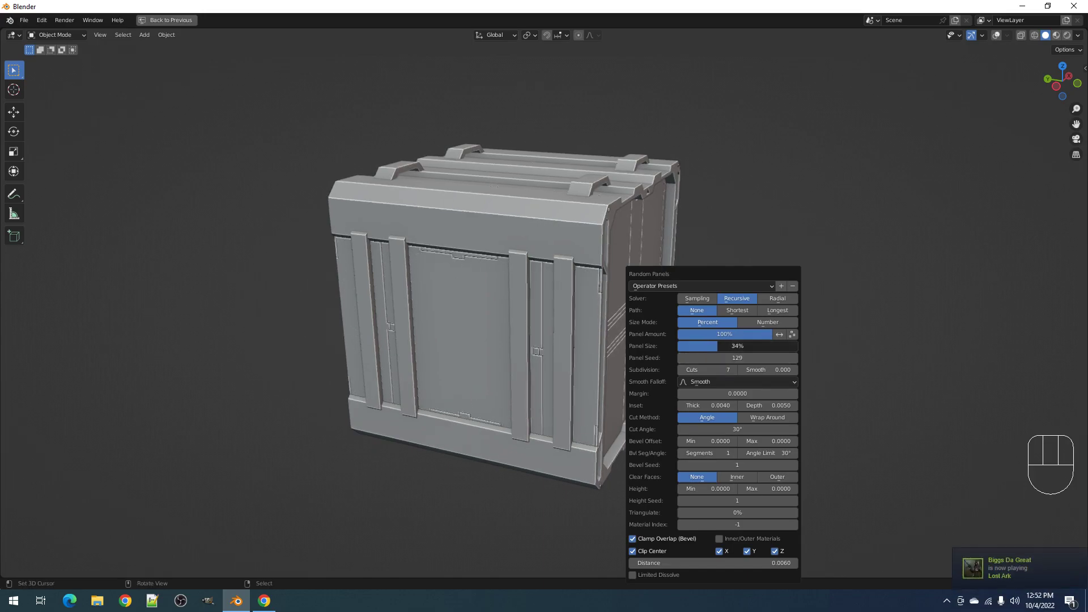
drag(747, 348, 754, 348)
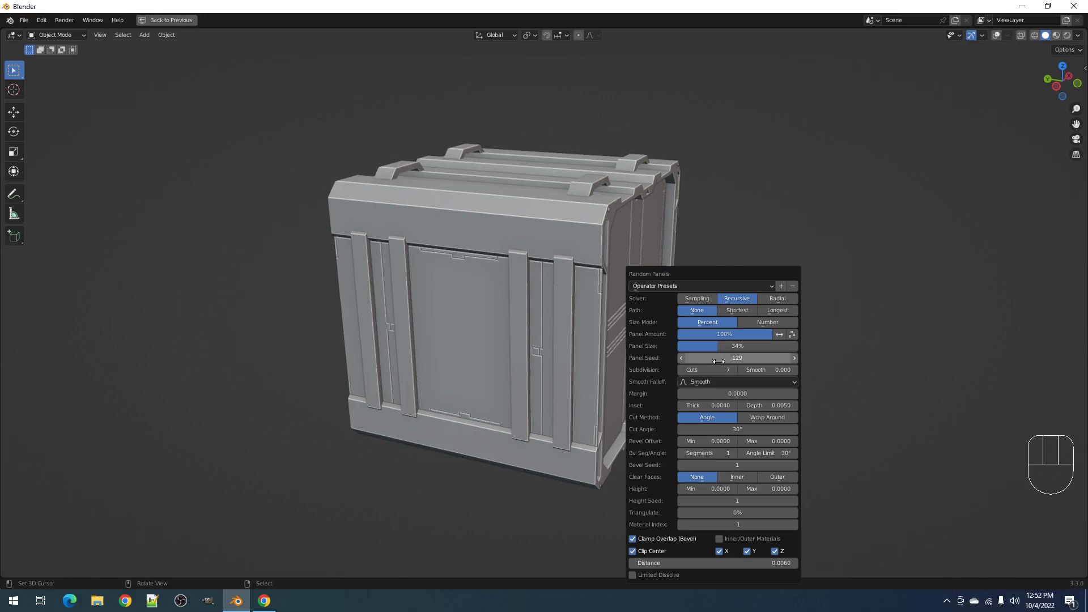
- Isolate the slatted side's random panel object and select its whole mesh in Edit Mode
middle_drag(607, 400, 628, 390)
middle_drag(680, 366, 569, 288)
scroll(643, 377, up, 2)
right_click(649, 338)
key(shift+alt+z)
key(shift+h)
key(Tab)
scroll(574, 334, up, 3)
key(a)
key(alt+a)
key(a)
middle_drag(643, 288, 691, 338)
- Try to merge the selected panel mesh into single faces with Make Edge/Face, and undo each attempt
key(f)
key(Tab)
key(Tab)
key(ctrl+z)
key(ctrl+z)
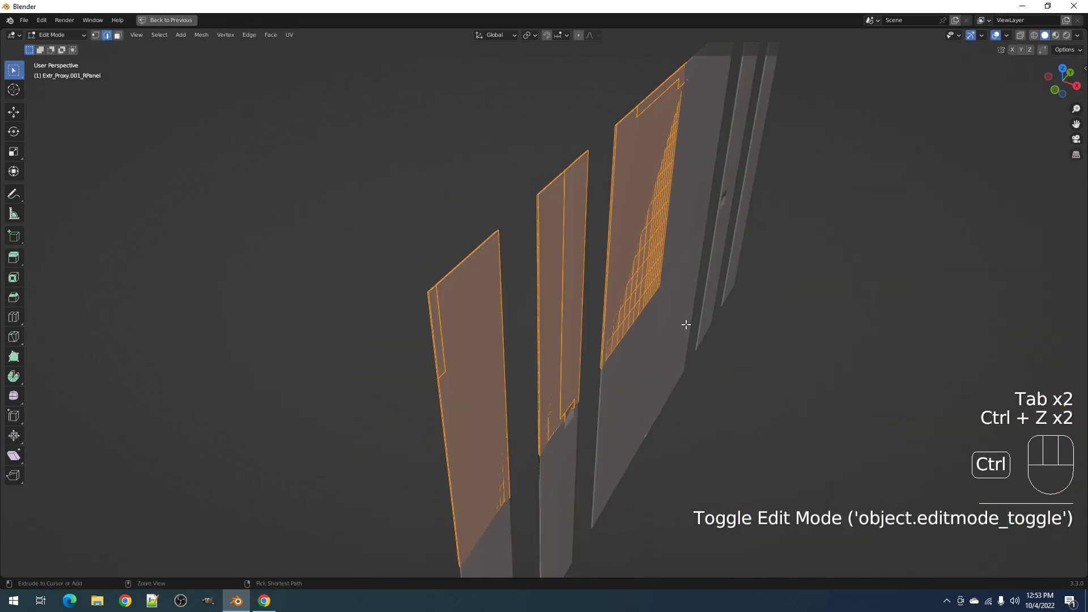
key(ctrl+z)
middle_drag(705, 324, 573, 206)
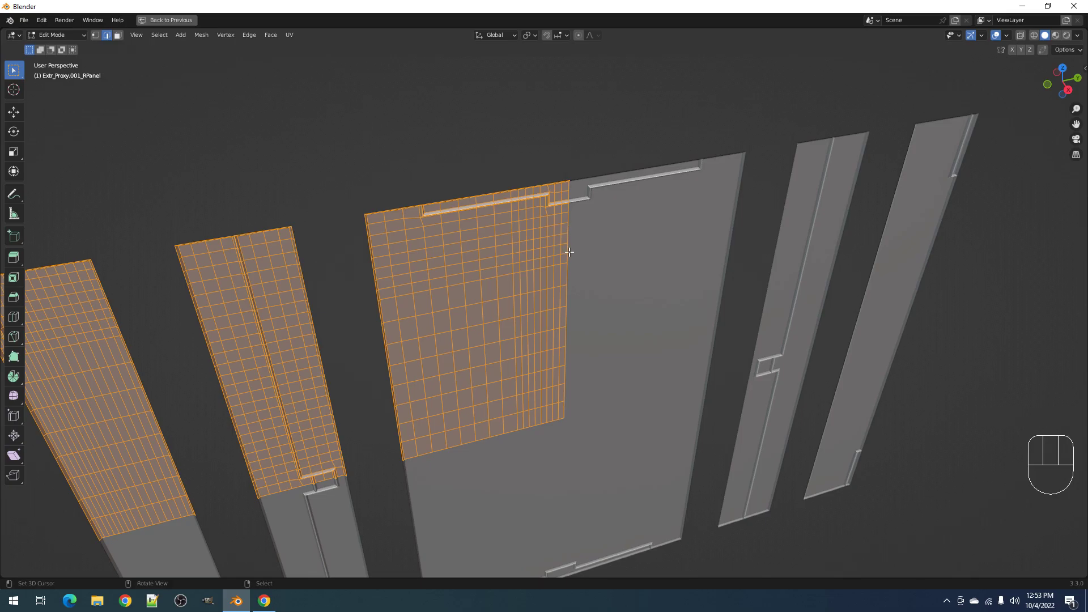
key(f)
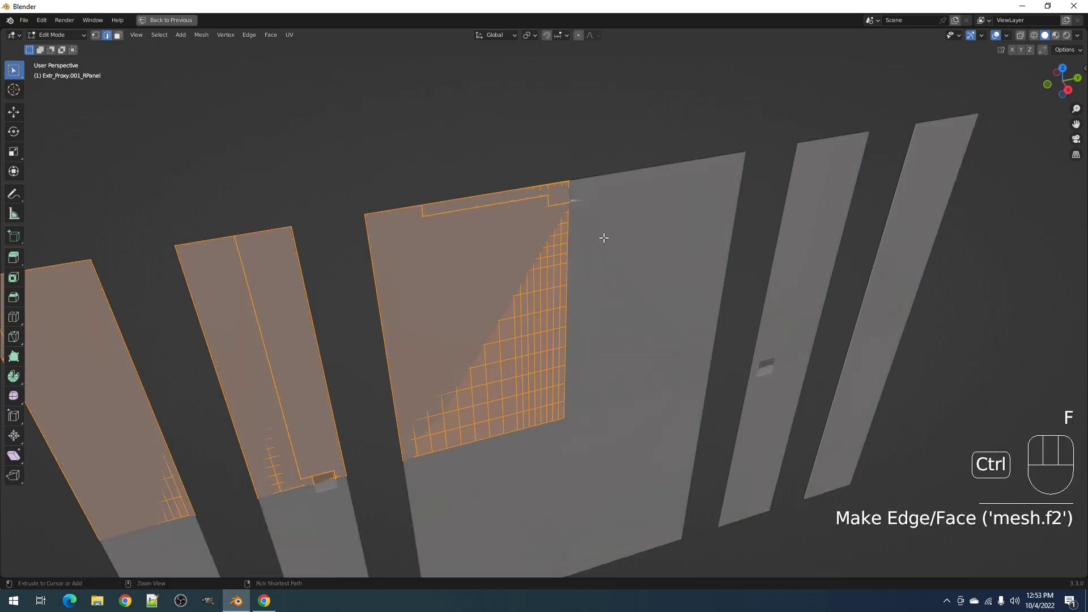
key(ctrl+z)
- Return to Object Mode, unhide the rest of the crate and clear the selection
scroll(604, 237, down, 5)
key(Tab)
middle_drag(573, 296, 617, 340)
key(alt+h)
key(alt+a)
scroll(657, 227, down, 5)
key(shift+alt+z)
- Extract the recessed centre strip's faces on the crate's top as a separate object
click(551, 329)
key(shift+alt+z)
key(shift+alt+z)
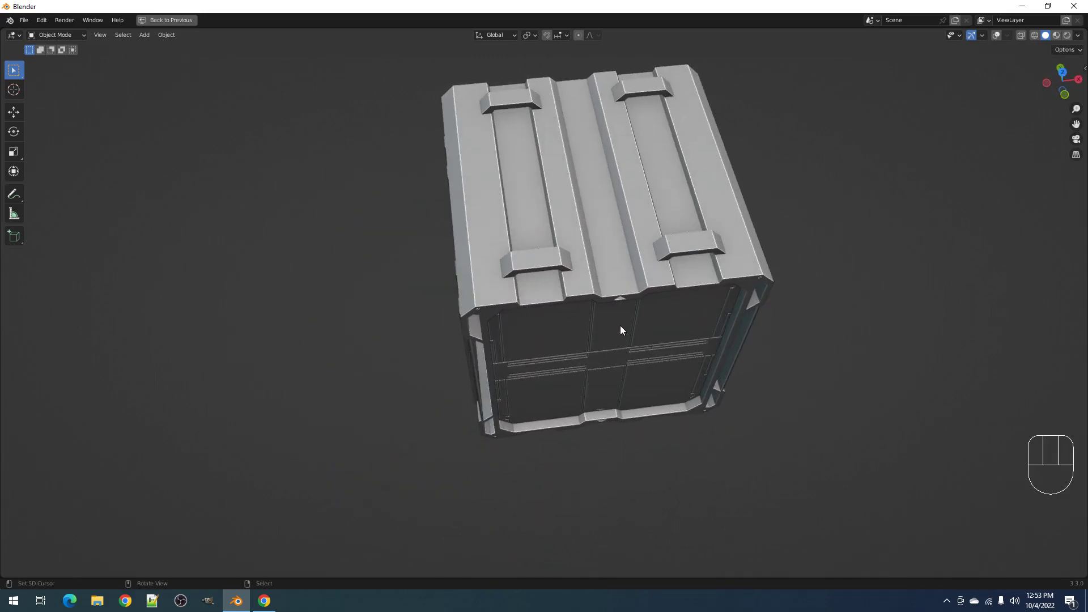
shift+middle_drag(636, 217, 601, 280)
right_click(600, 271)
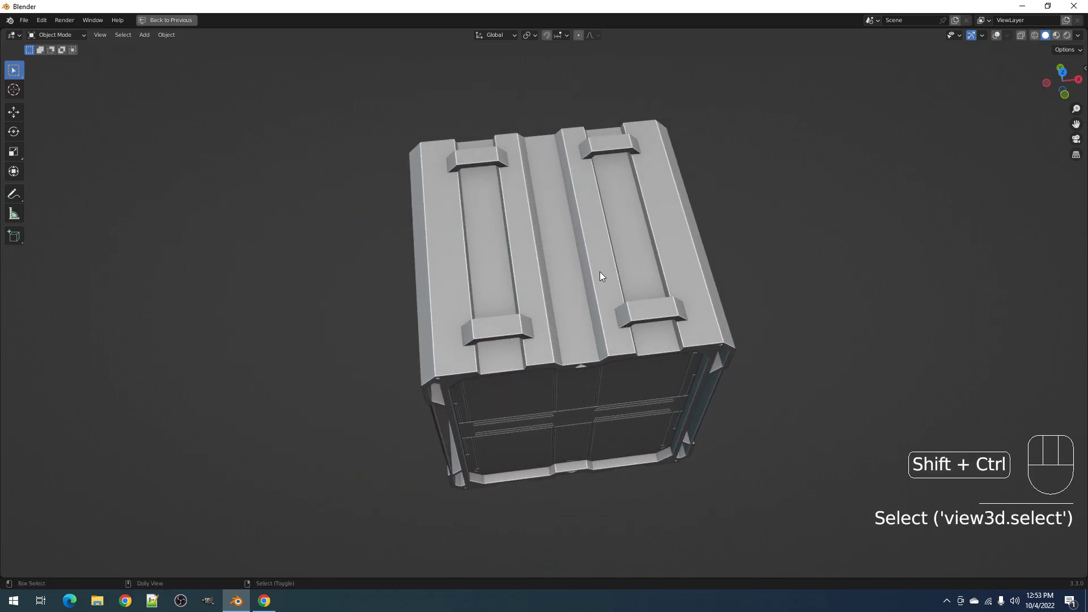
key(shift+q)
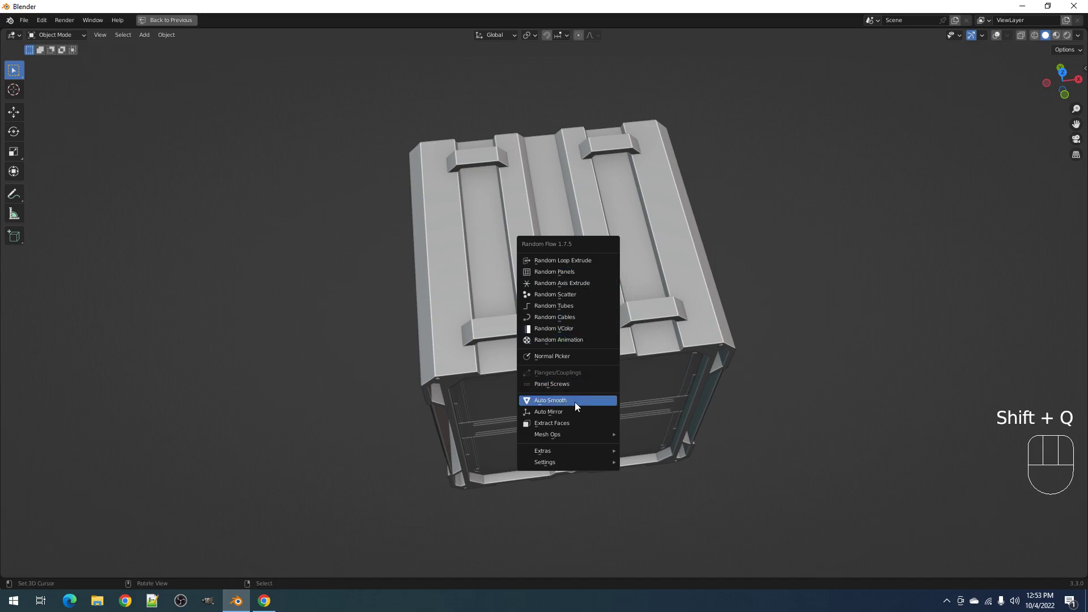
click(572, 422)
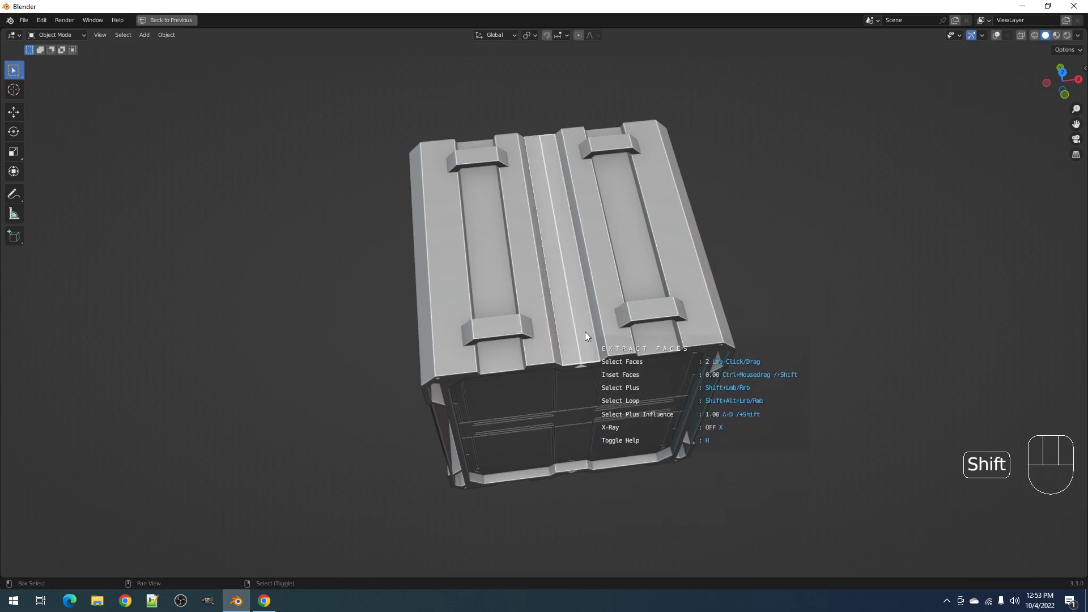
click(585, 332)
key(Tab)
key(shift+alt+z)
key(Tab)
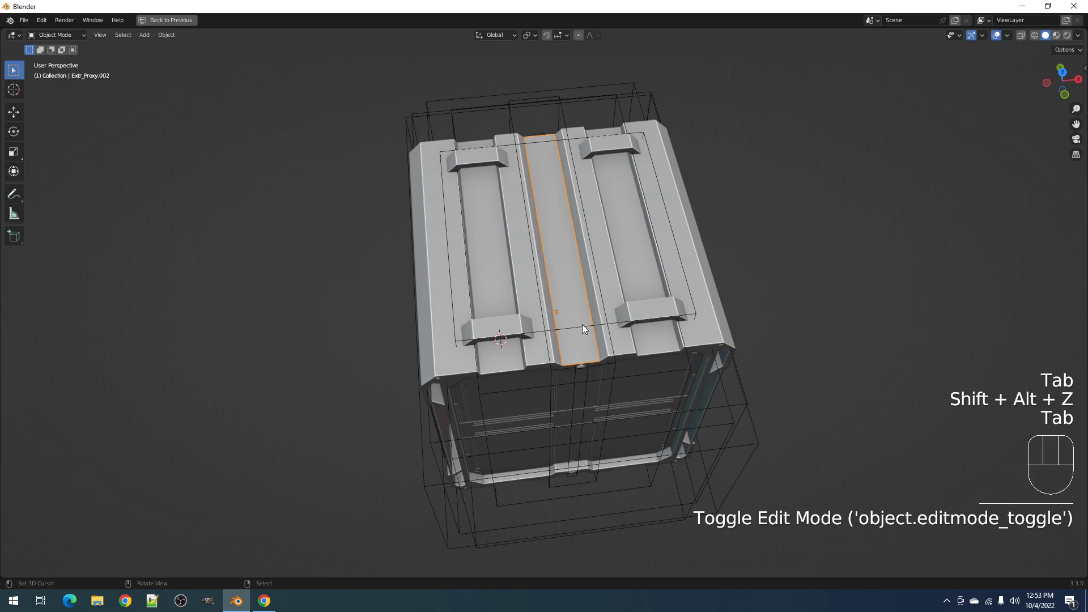
- Apply Auto Mirror to the extracted centre strip across both its length and its width
key(shift+q)
click(573, 312)
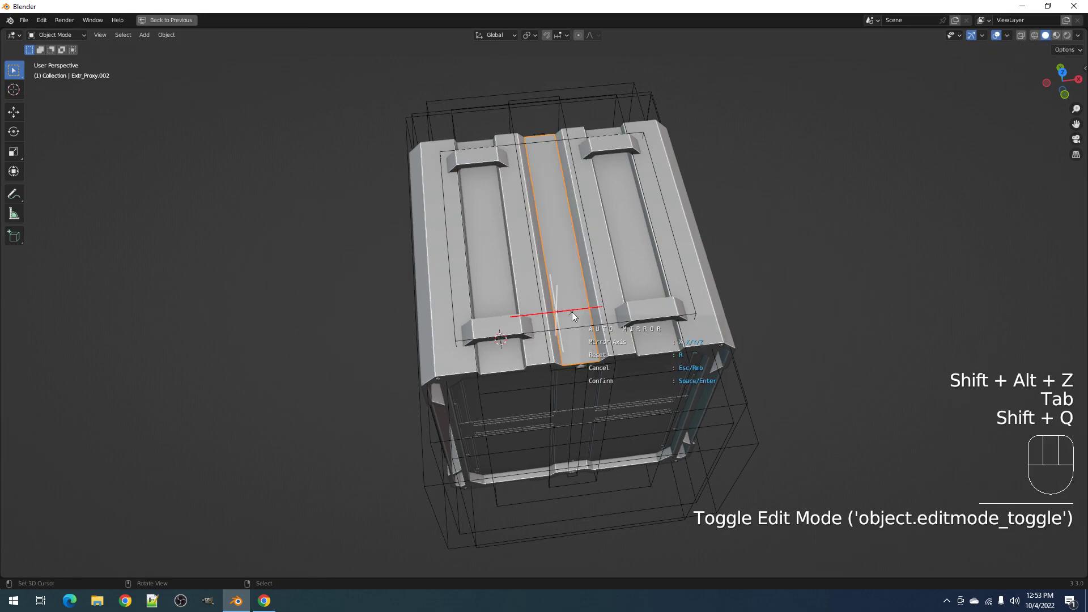
click(572, 312)
- Select the strip's remaining quarter face and run Grid Project on it from the top view with 10 cuts
key(Tab)
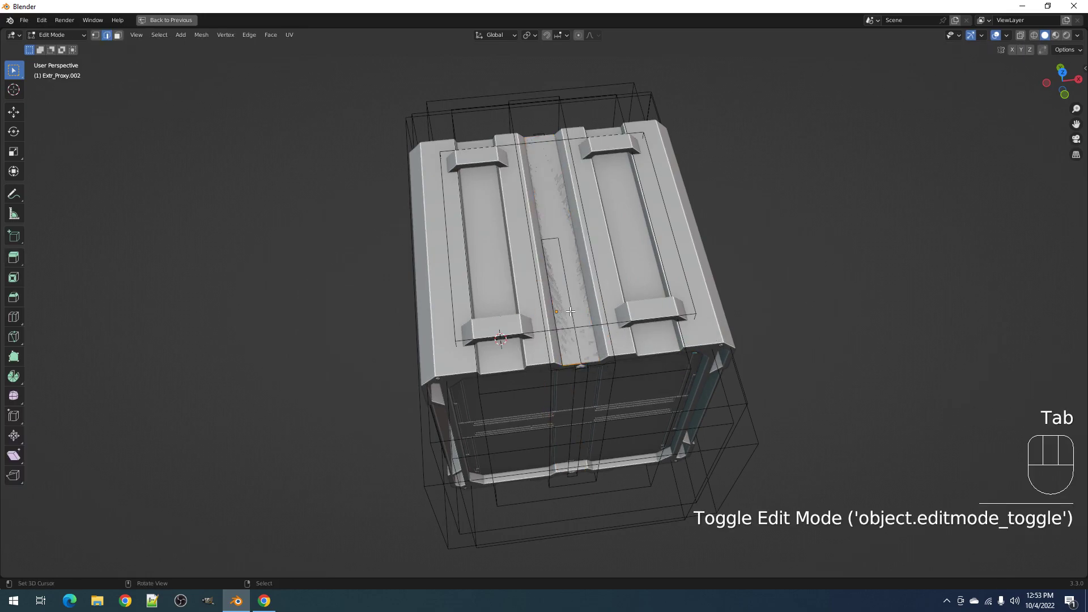
key(3)
click(562, 311)
alt+middle_drag(563, 311, 601, 261)
scroll(594, 250, up, 3)
key(shift+q)
click(575, 394)
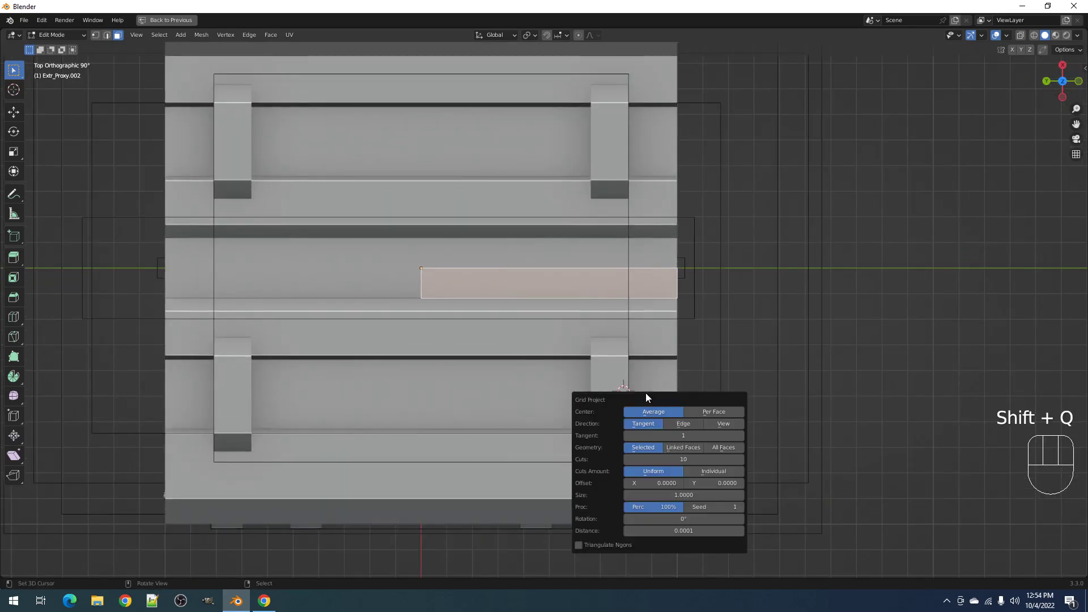
- Set the projected grid's size to 2.2270, its percentage to 60% and its seed to 22
drag(660, 389, 728, 233)
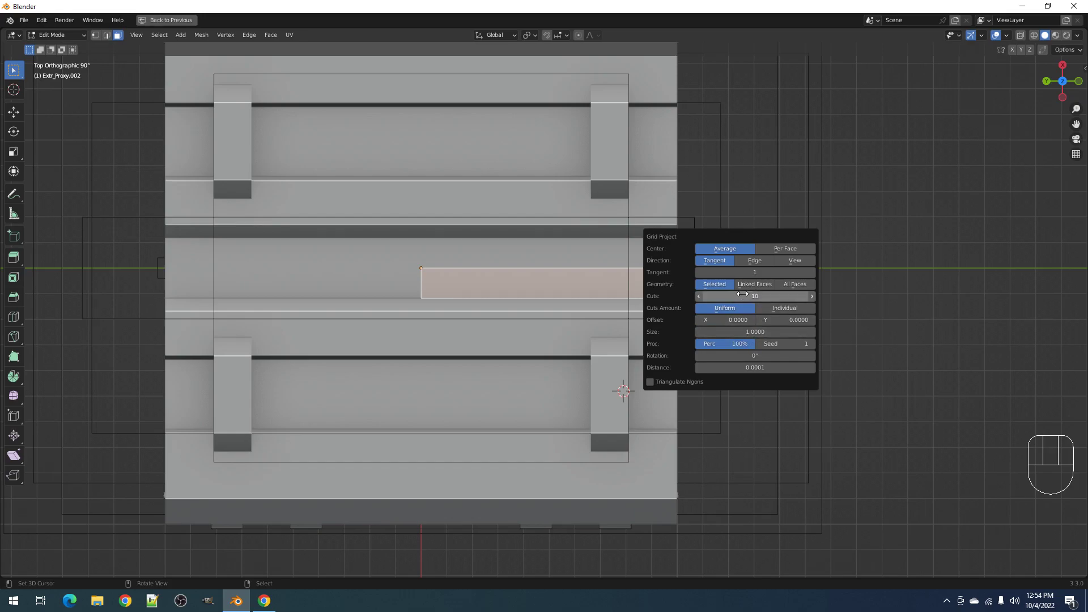
click(730, 249)
drag(746, 332, 1065, 331)
ctrl+drag(740, 343, 718, 344)
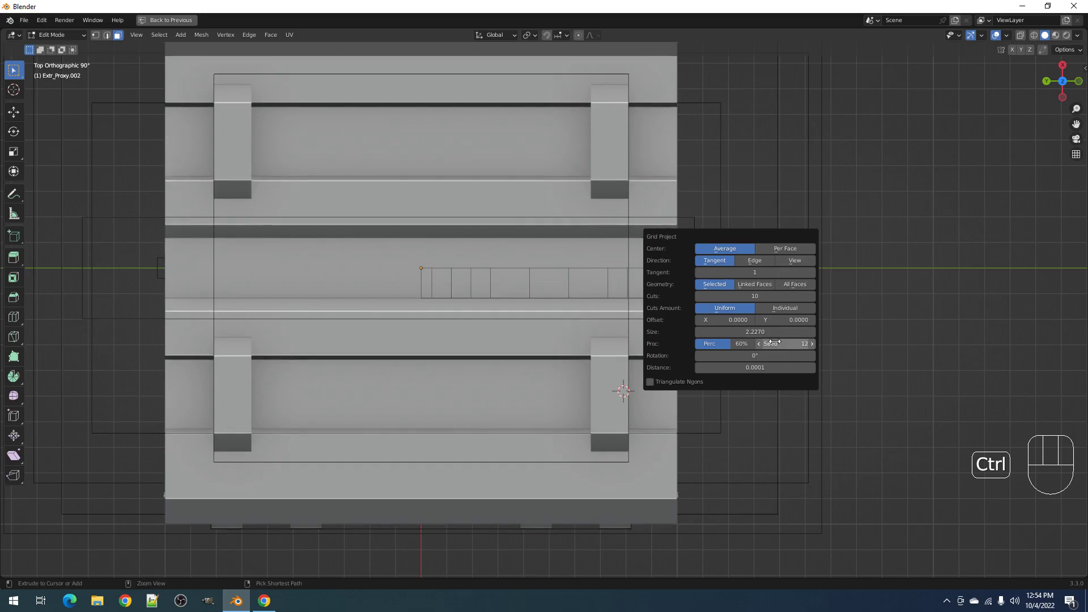
drag(752, 241, 875, 163)
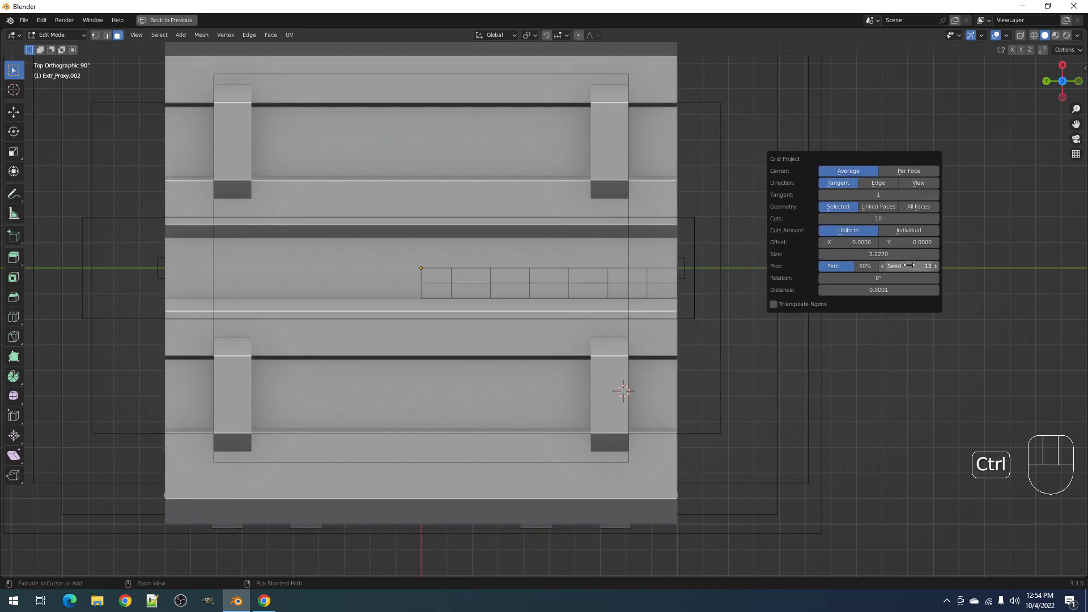
ctrl+scroll(909, 265, up, 4)
ctrl+scroll(909, 265, up, 1)
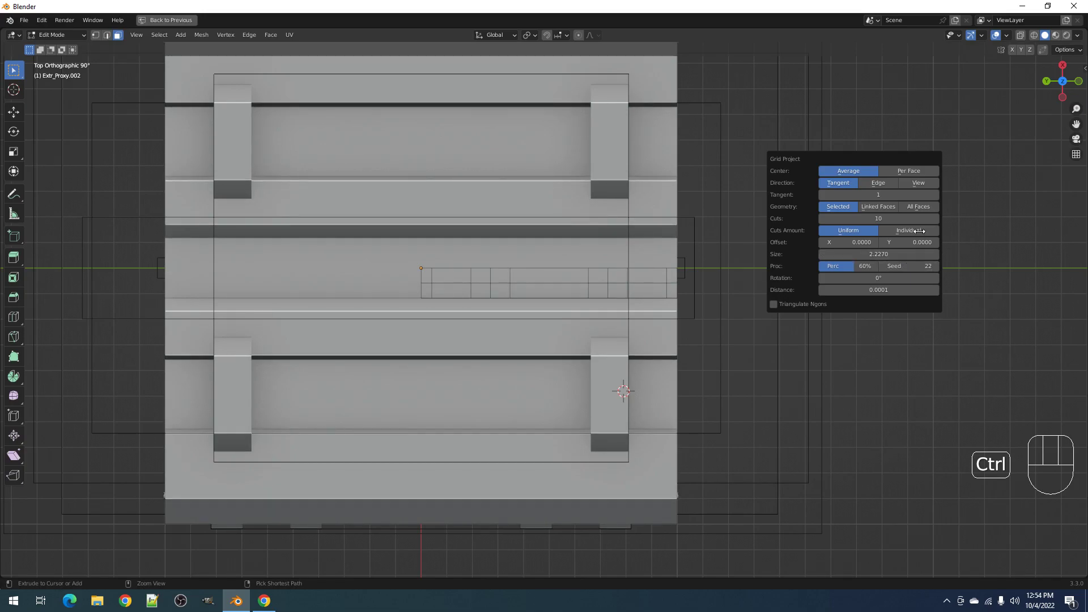
- Finish editing the gridded strip and run Random Panels on it in Object Mode
middle_drag(672, 300, 587, 277)
key(3)
right_click(584, 277)
key(q)
click(583, 278)
key(Tab)
key(shift+alt+z)
middle_drag(647, 273, 625, 250)
key(shift+q)
click(617, 246)
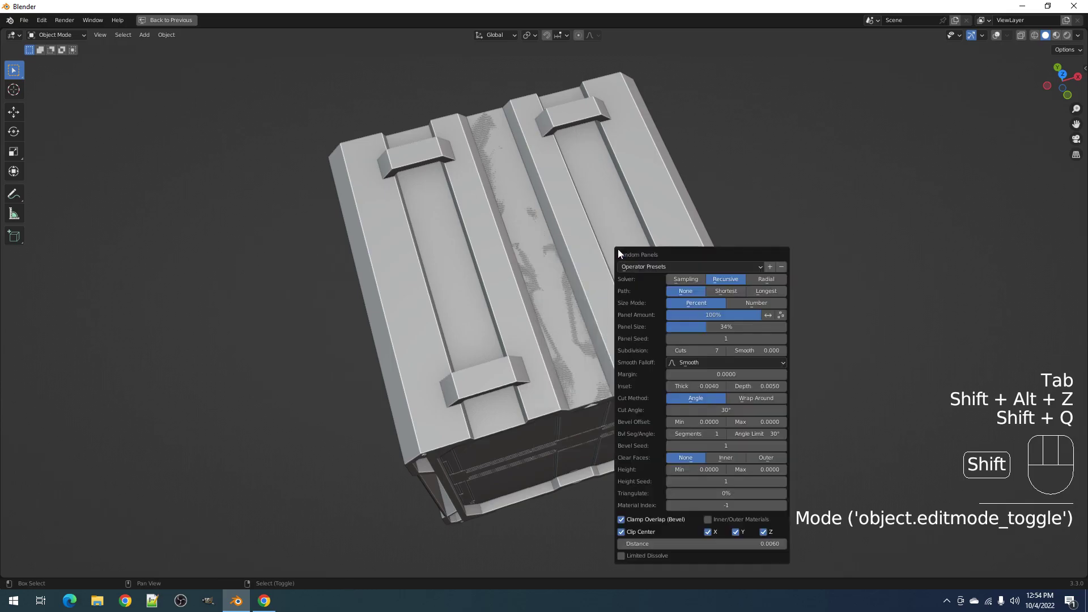
- Set the strip's panels to 4 subdivision cuts and a 50% panel size, and raise the panel seed for a new layout
ctrl+scroll(719, 336, up, 1)
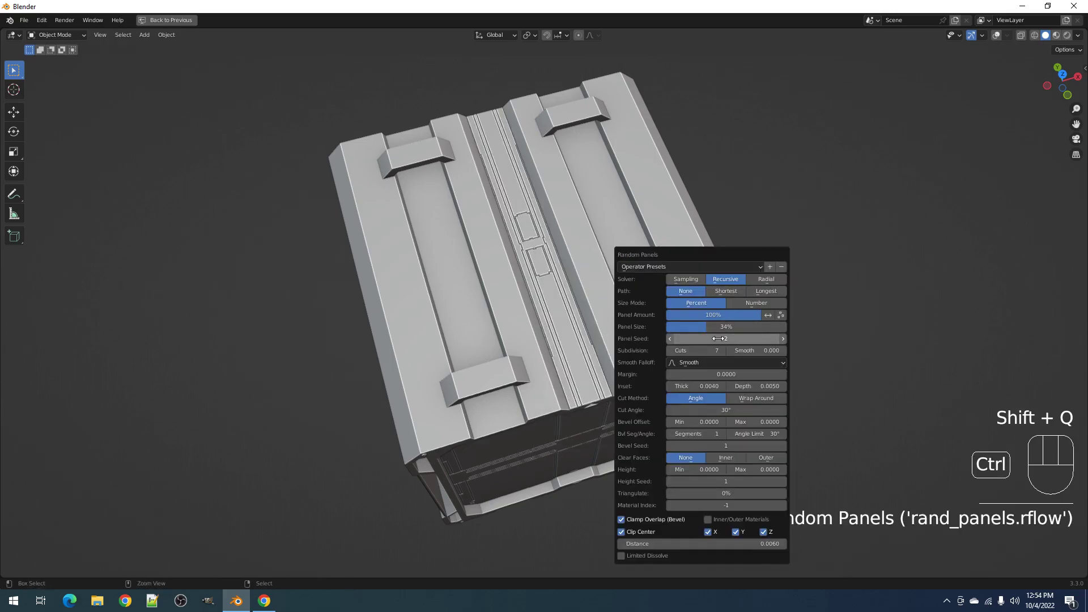
ctrl+scroll(710, 349, down, 3)
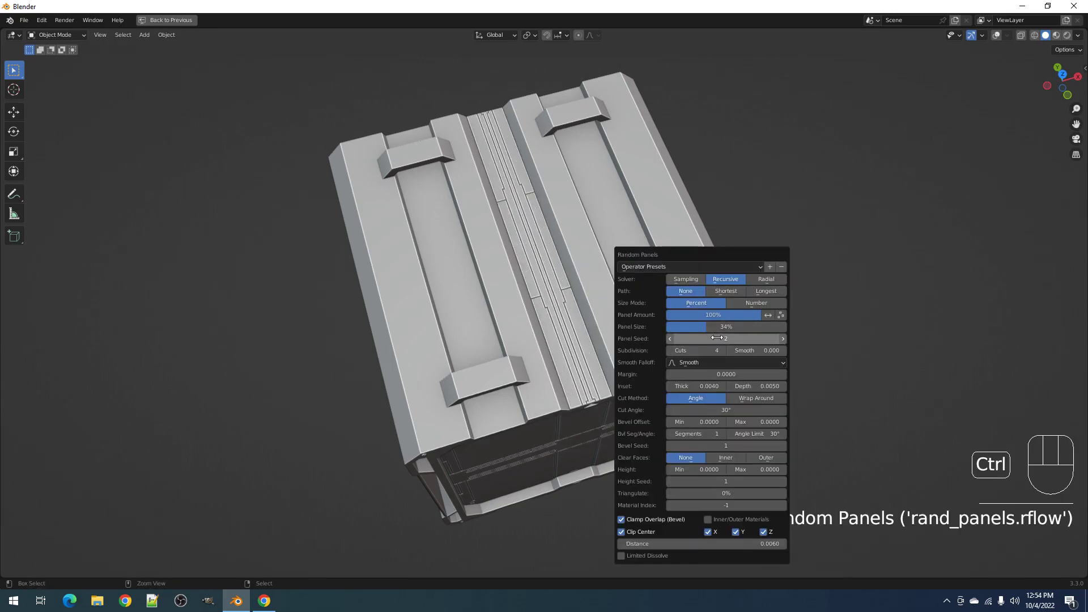
ctrl+scroll(717, 337, up, 1)
ctrl+scroll(716, 337, up, 6)
drag(717, 327, 731, 328)
ctrl+scroll(725, 339, up, 4)
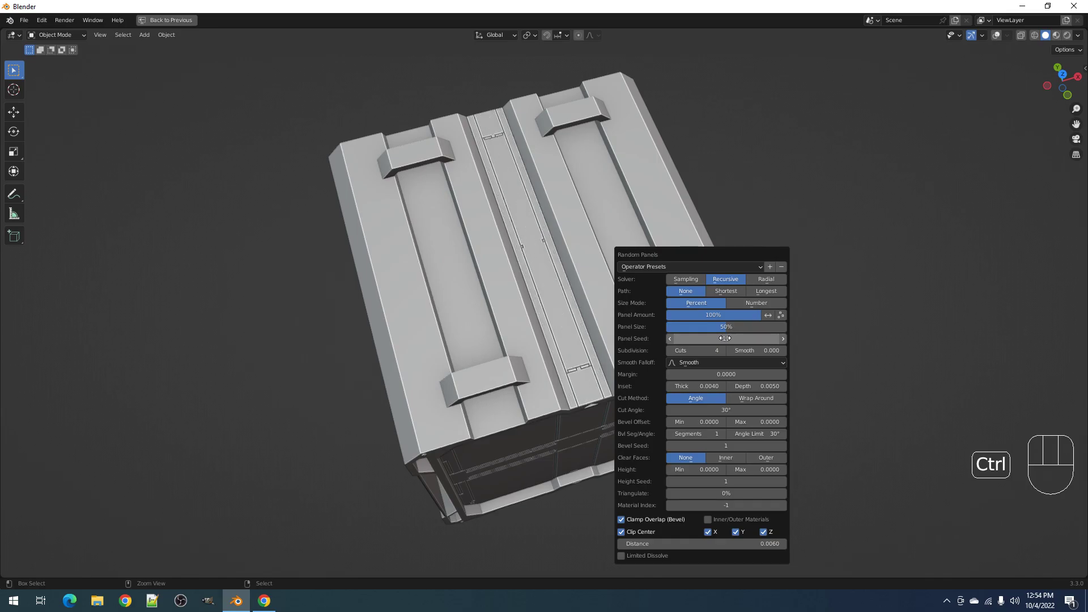
- Select the leftover Extr_Proxy object beneath the panels and delete it
scroll(570, 342, down, 4)
middle_drag(570, 342, 621, 312)
scroll(620, 312, up, 4)
alt+right_click(552, 307)
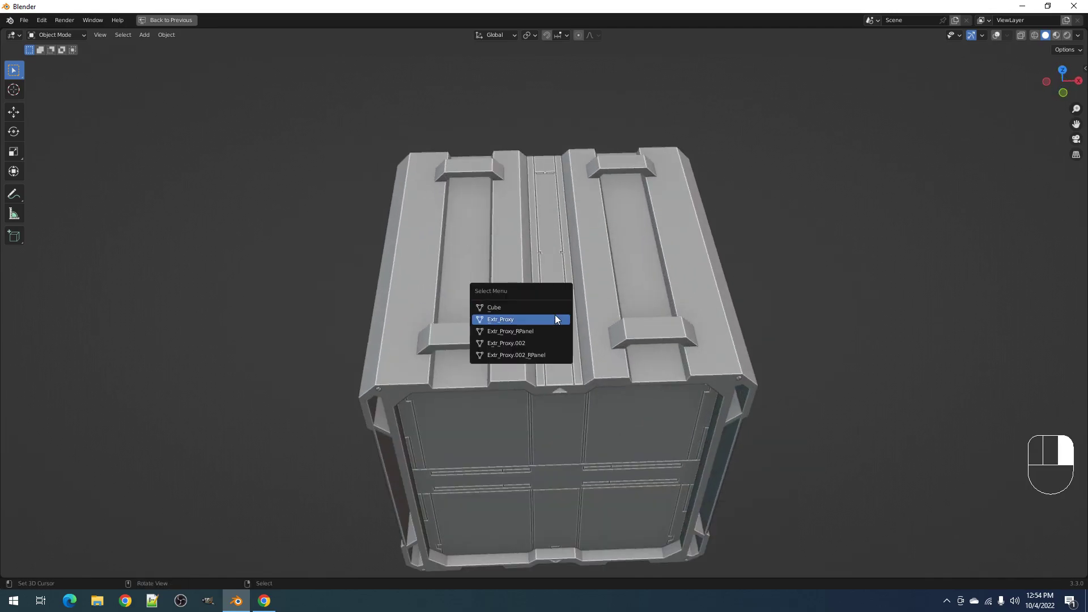
click(556, 315)
key(g)
click(770, 213)
key(x)
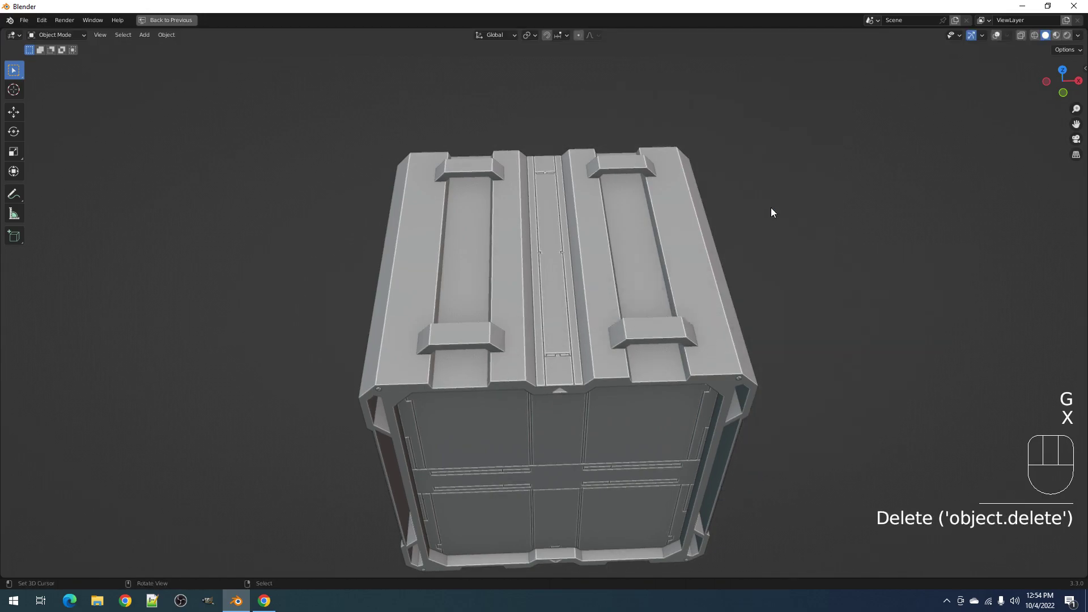
- Delete the leftover Extr_Proxy.002 object beneath the top strip's panels
alt+right_click(555, 275)
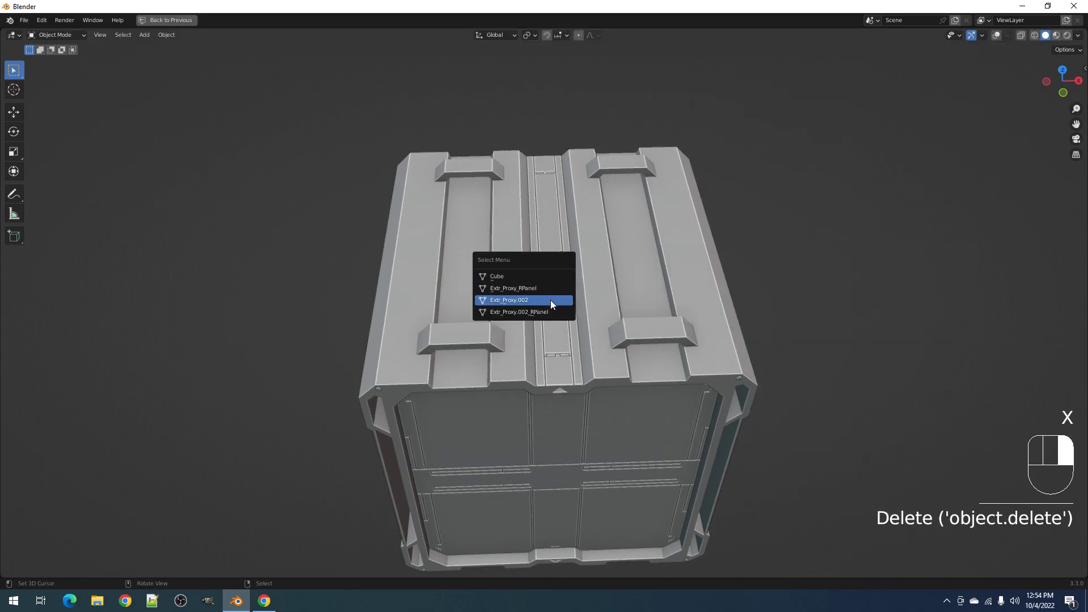
click(549, 300)
key(g)
click(784, 239)
key(x)
click(784, 239)
middle_drag(542, 355, 721, 325)
scroll(621, 329, down, 4)
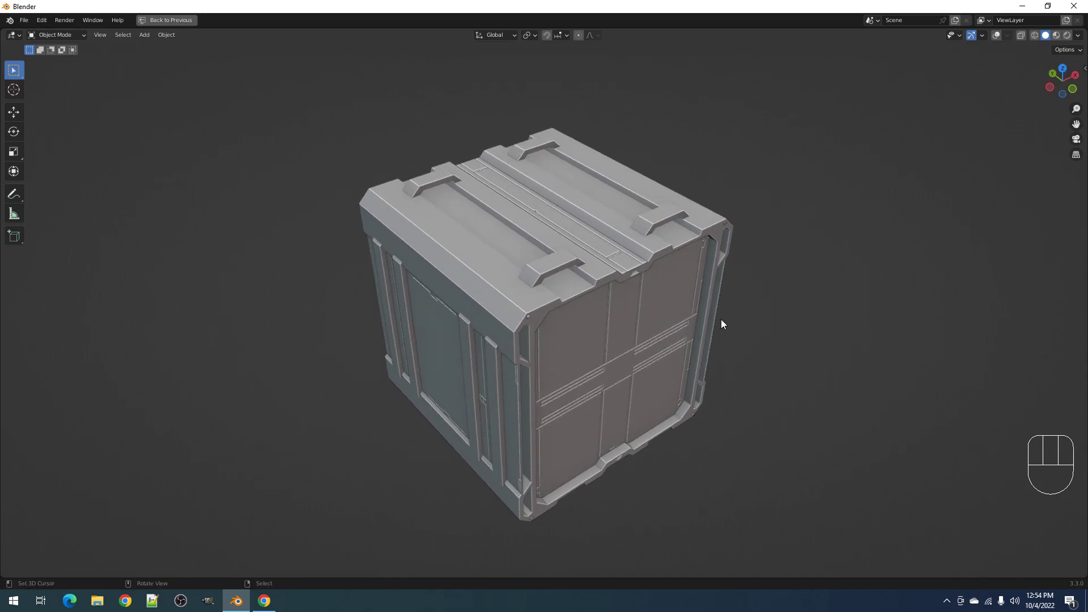
middle_drag(660, 346, 662, 293)
scroll(587, 281, down, 2)
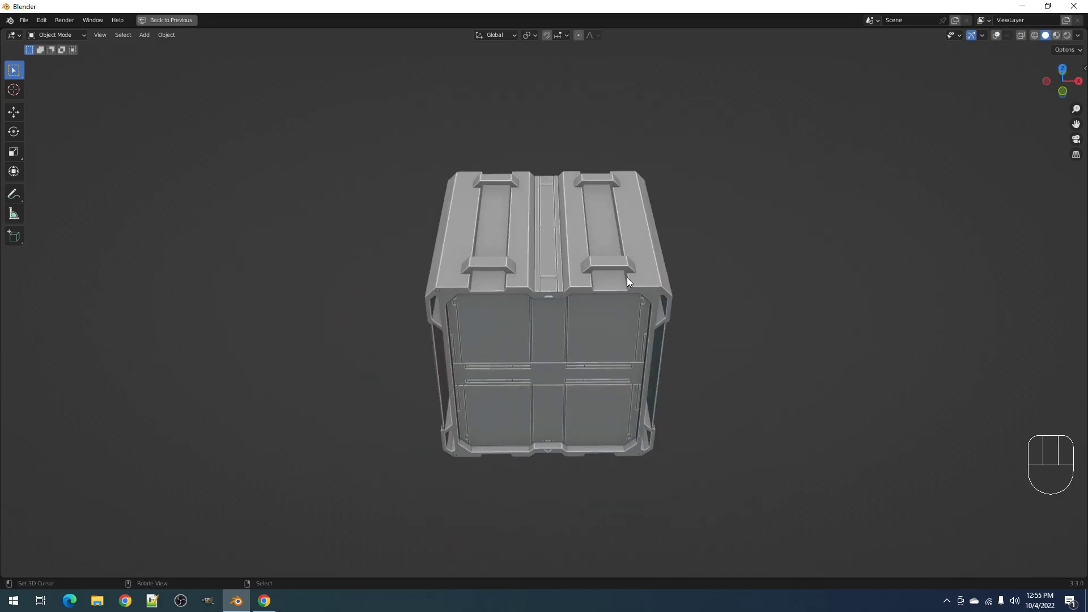
right_click(647, 273)
key(shift+q)
key(shift+ctrl+x)
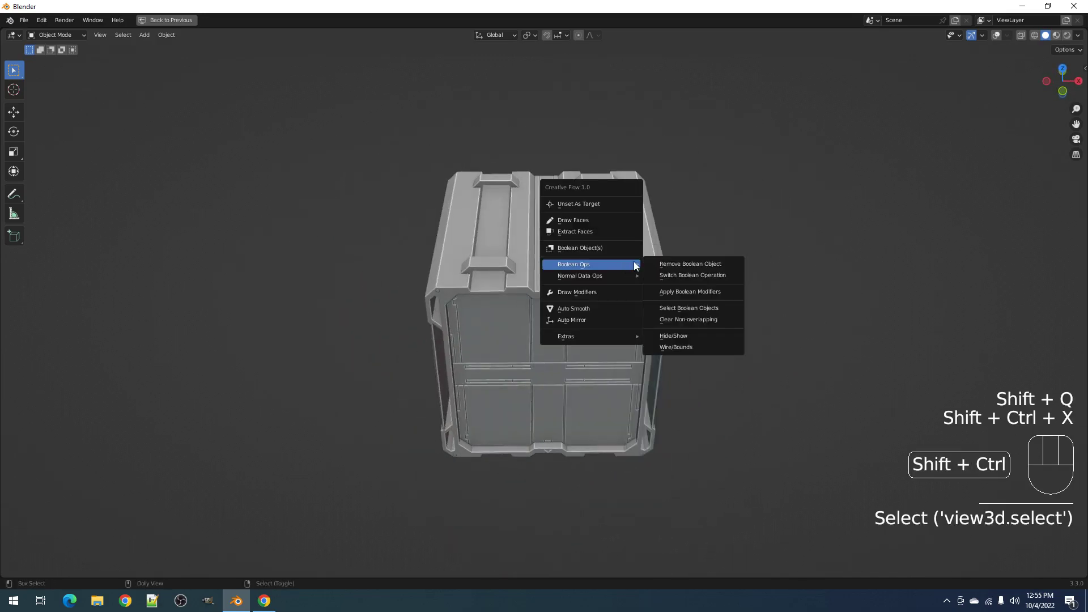
middle_drag(529, 332, 511, 285)
key(shift+q)
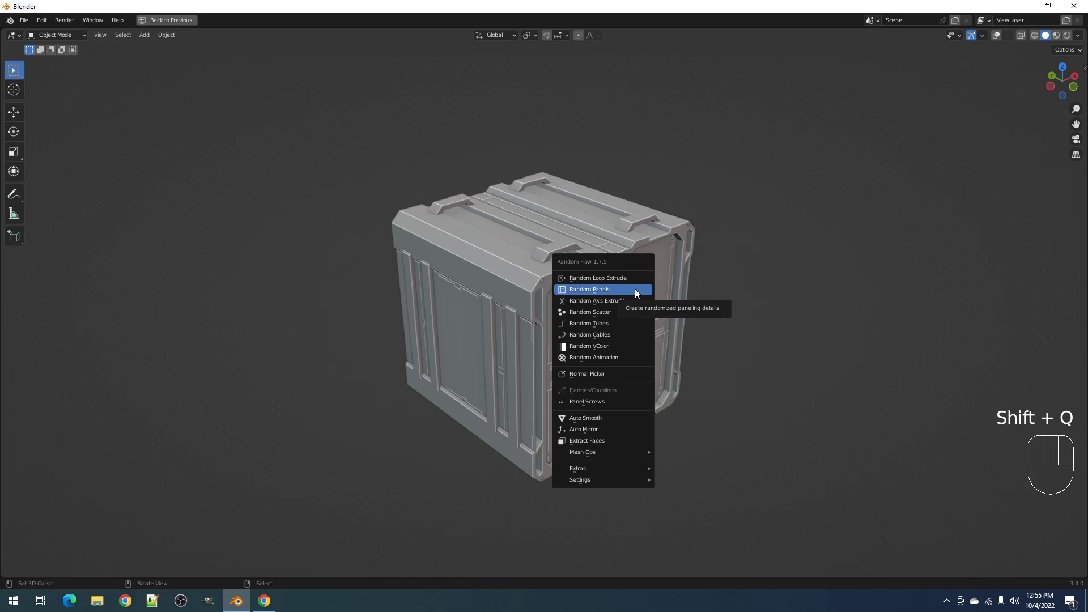
click(635, 289)
scroll(371, 344, up, 2)
mouse_move(651, 348)
middle_down()
mouse_move(641, 294)
mouse_move(700, 315)
mouse_move(704, 332)
mouse_move(731, 317)
mouse_move(789, 328)
mouse_move(676, 321)
mouse_move(625, 339)
mouse_move(646, 345)
middle_up()
scroll(640, 295, down, 2)
- Turn on the viewport overlays and apply all Boolean modifiers on the crate body with Creative Flow
key(shift+alt+z)
key(shift+alt+z)
key(shift+alt+z)
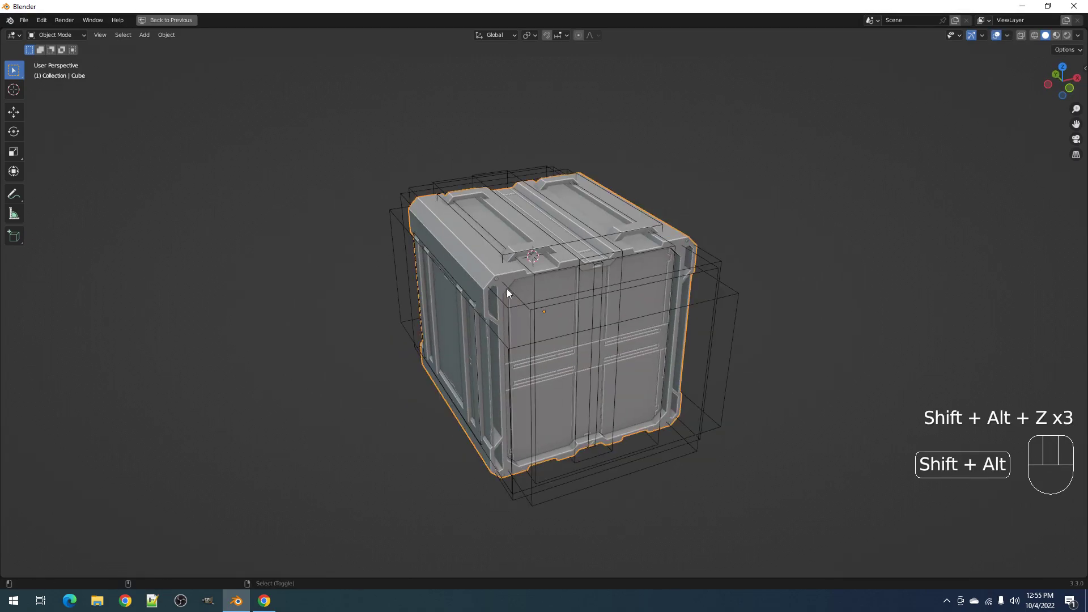
click(510, 274)
key(Tab)
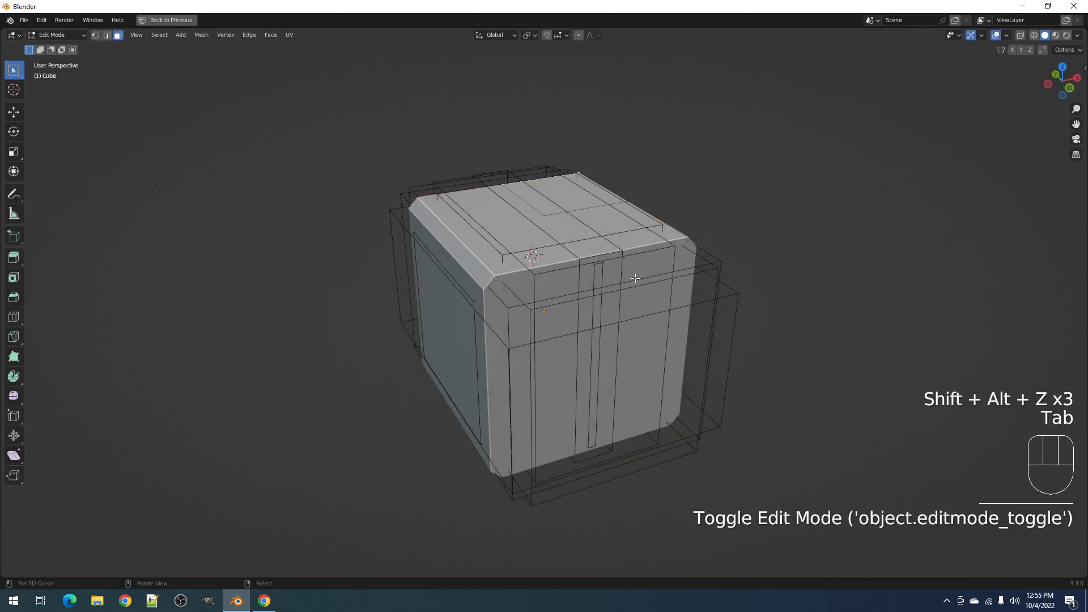
key(Tab)
scroll(635, 278, up, 2)
key(shift+ctrl+x)
mouse_move(635, 277)
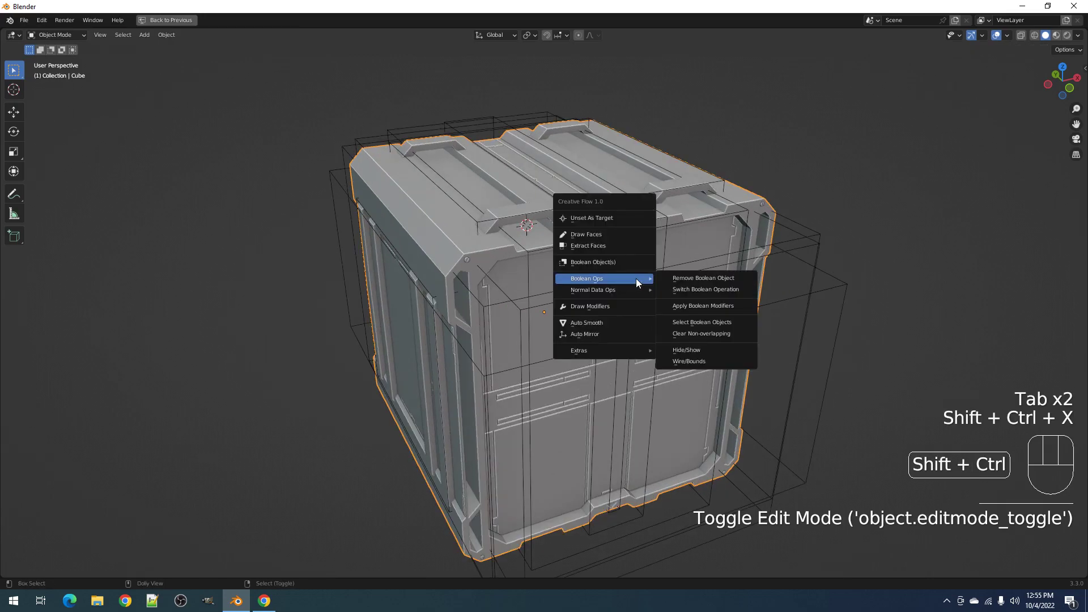
click(697, 307)
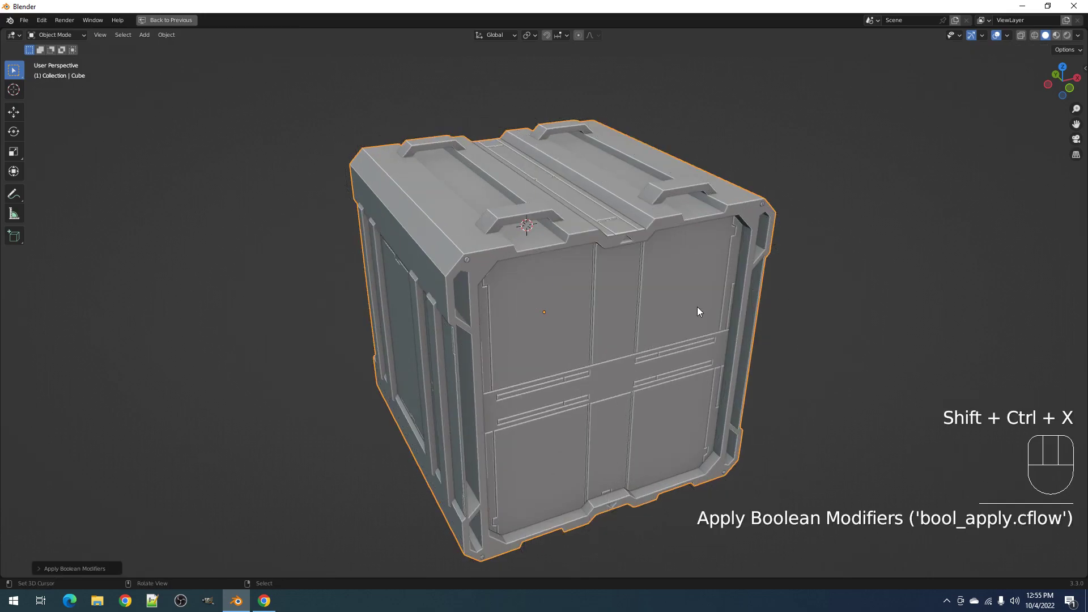
- Run Random Flow's Auto Mirror on the crate body in Object Mode and confirm the operation
key(Tab)
key(alt+a)
middle_drag(545, 276, 552, 256)
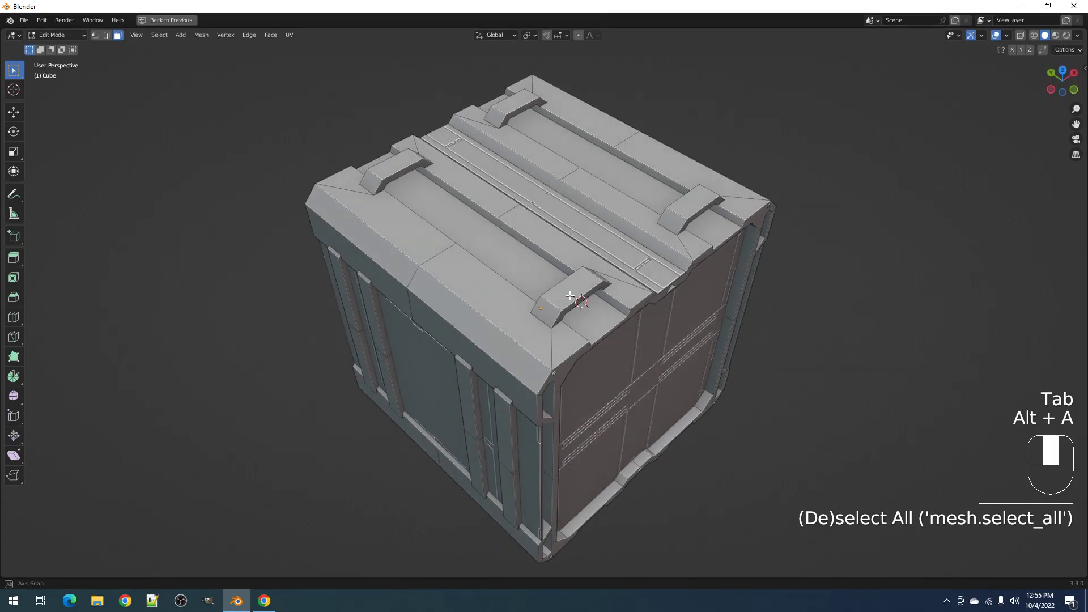
key(Tab)
key(shift+q)
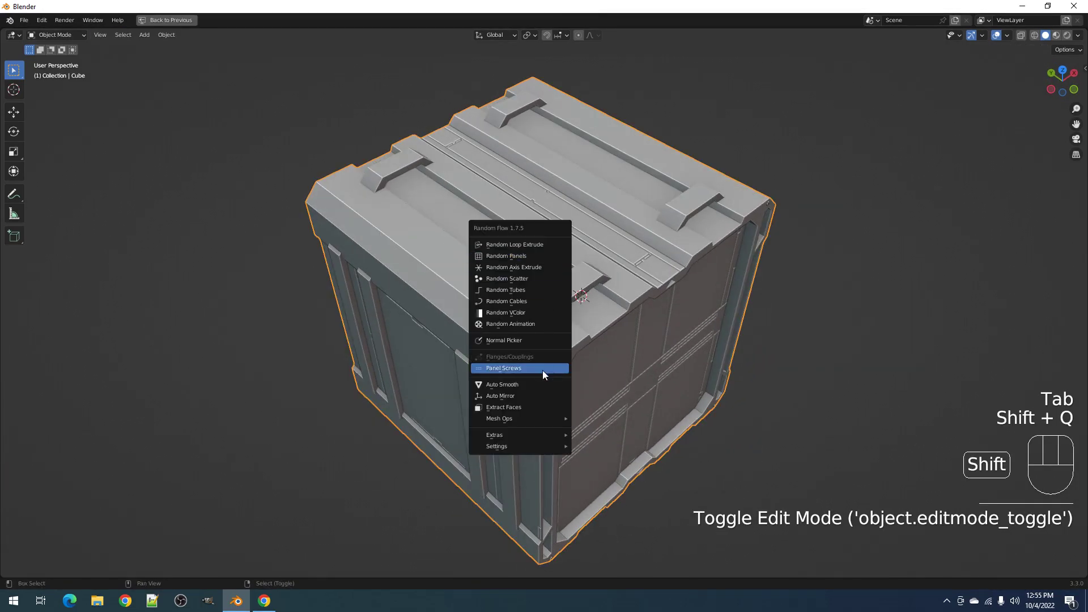
click(537, 395)
click(537, 390)
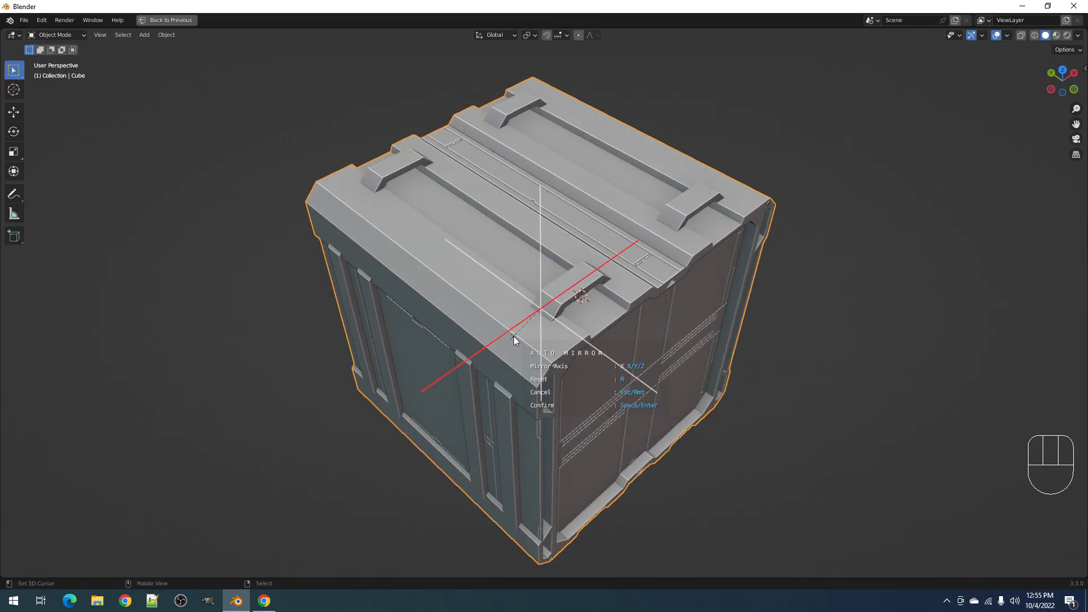
key(space)
- In Edit Mode, run Quad Slice in the tangent direction on the vertical side face of the crate's upper band
key(Tab)
key(a)
mouse_move(595, 349)
middle_down()
mouse_move(580, 304)
mouse_move(585, 334)
middle_up()
key(alt+a)
scroll(578, 304, up, 1)
click(547, 278)
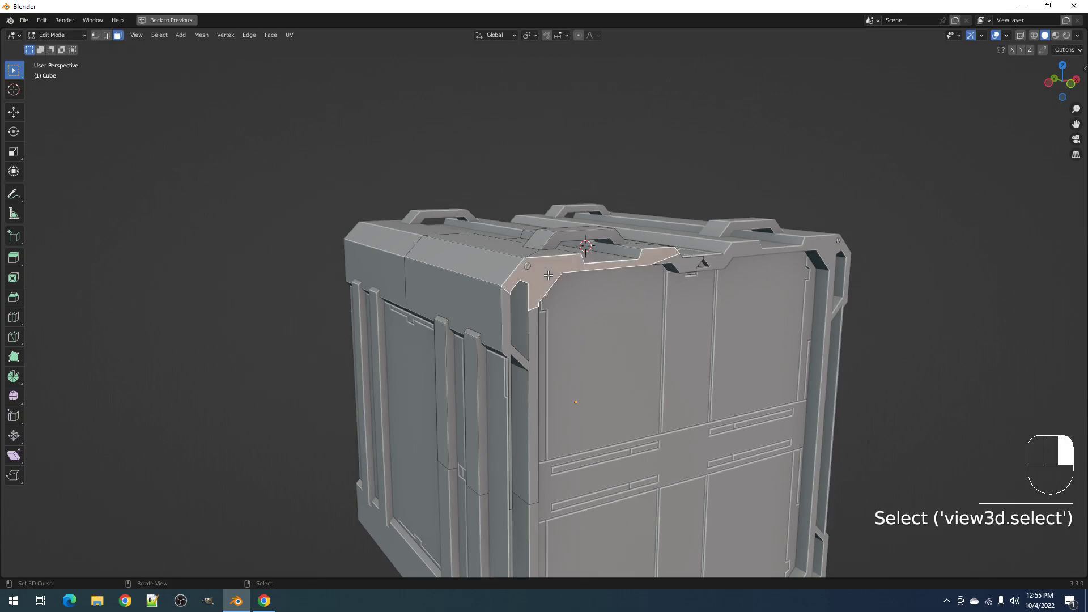
middle_drag(547, 278, 668, 276)
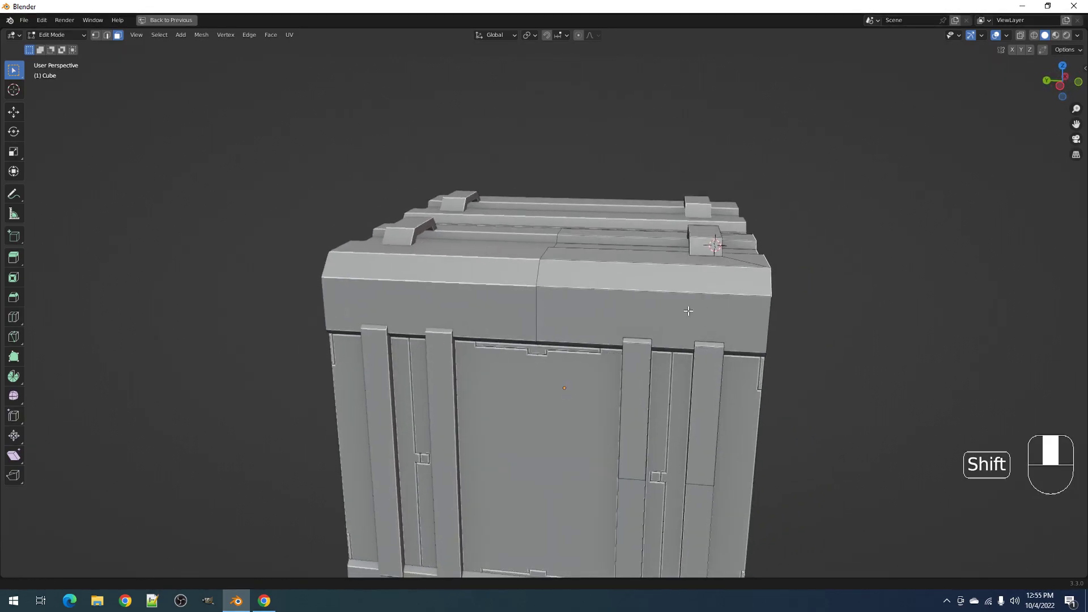
shift+middle_drag(692, 312, 630, 299)
right_click(625, 294)
key(shift+q)
click(614, 450)
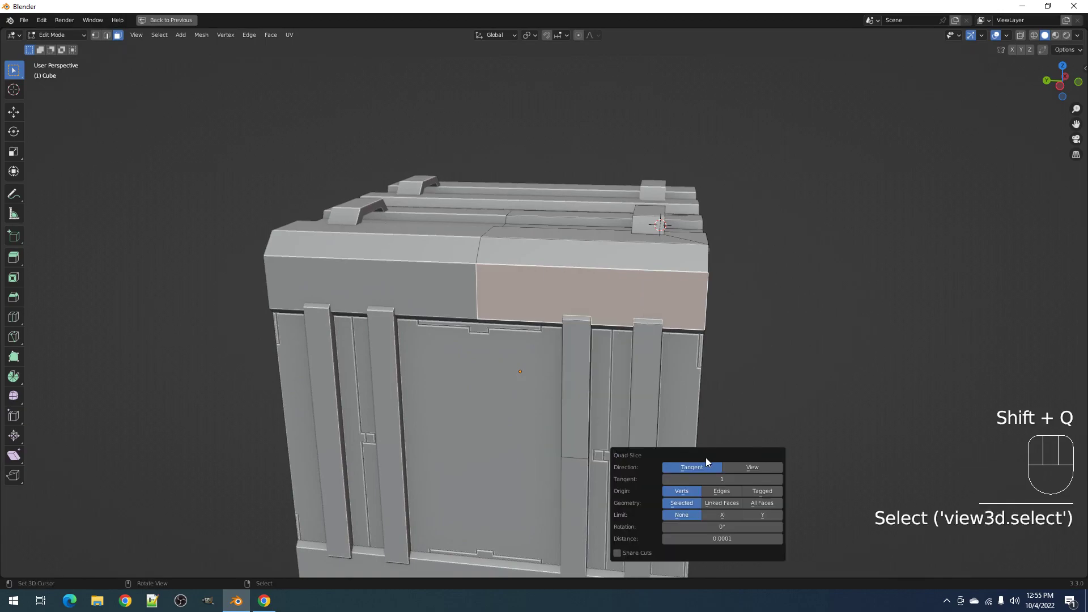
click(673, 333)
middle_drag(673, 333, 646, 309)
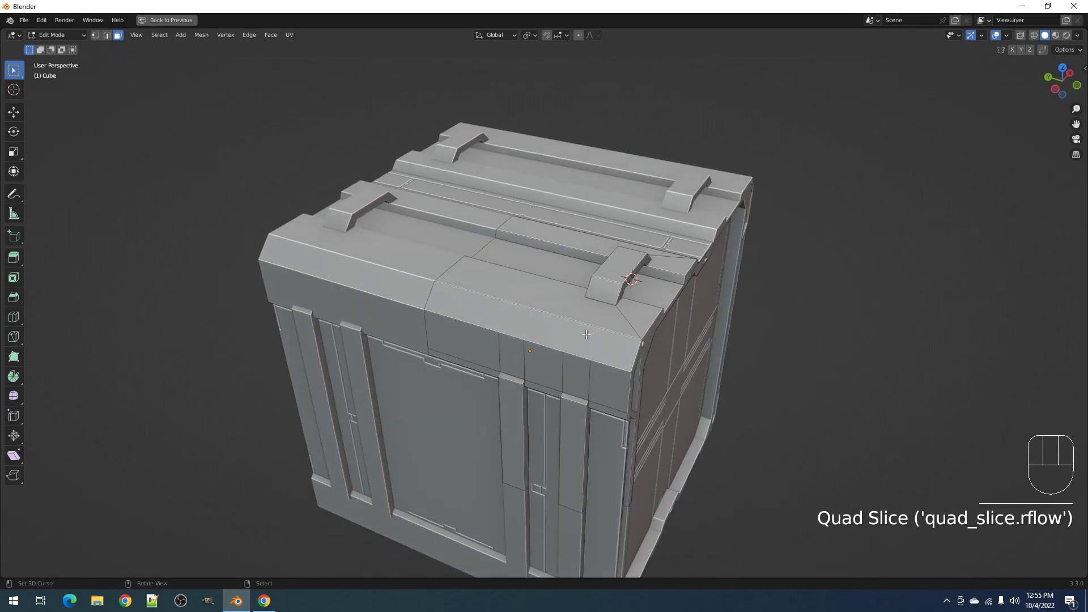
- Quad Slice the long chamfer face above the sliced side face, using the tangent direction
right_click(589, 332)
key(shift+q)
click(671, 328)
click(749, 346)
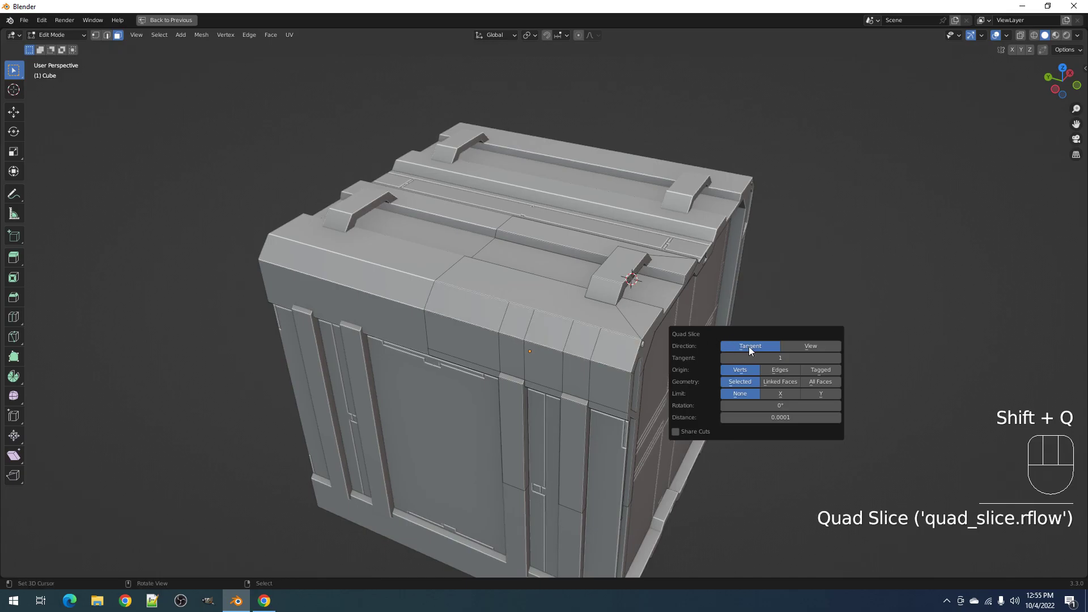
- Quad Slice the adjoining top face together with its corner triangle, and change the tangent setting
right_click(581, 316)
shift+right_click(644, 313)
key(shift+q)
click(675, 309)
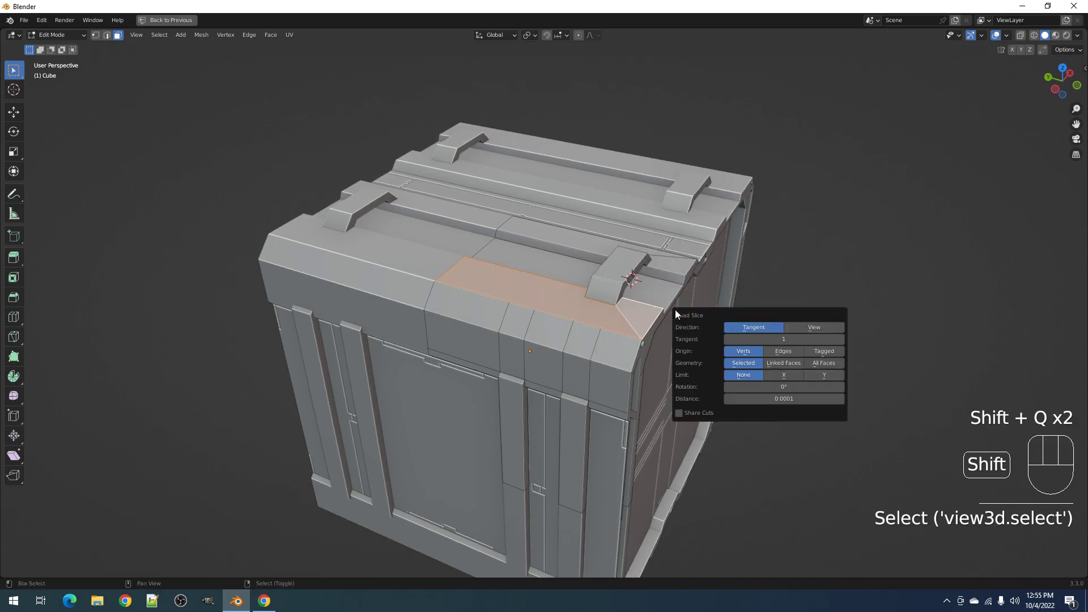
click(769, 324)
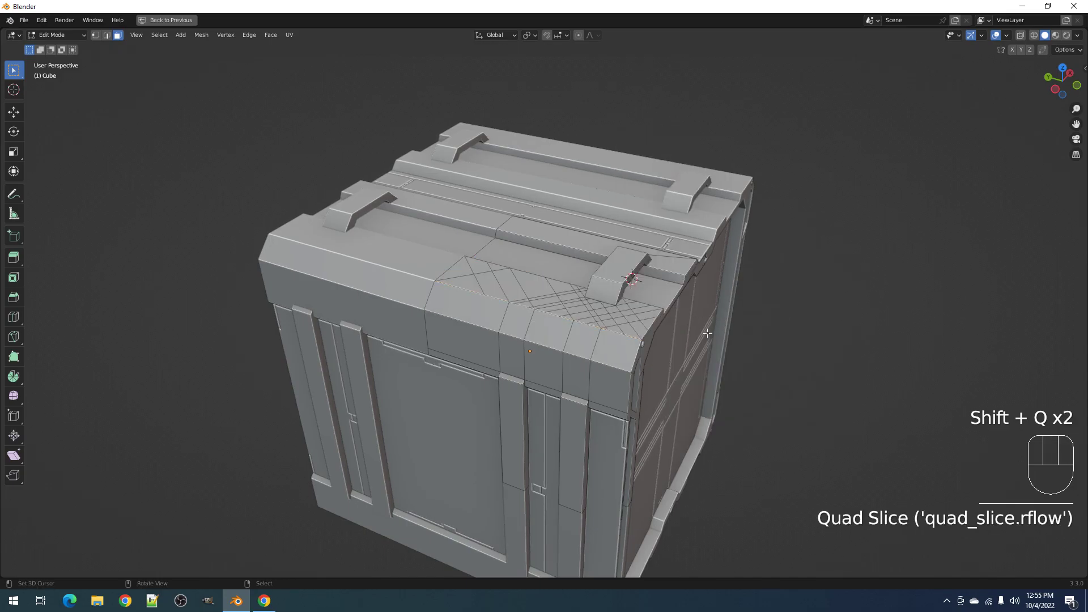
key(F9)
ctrl+scroll(810, 366, up, 1)
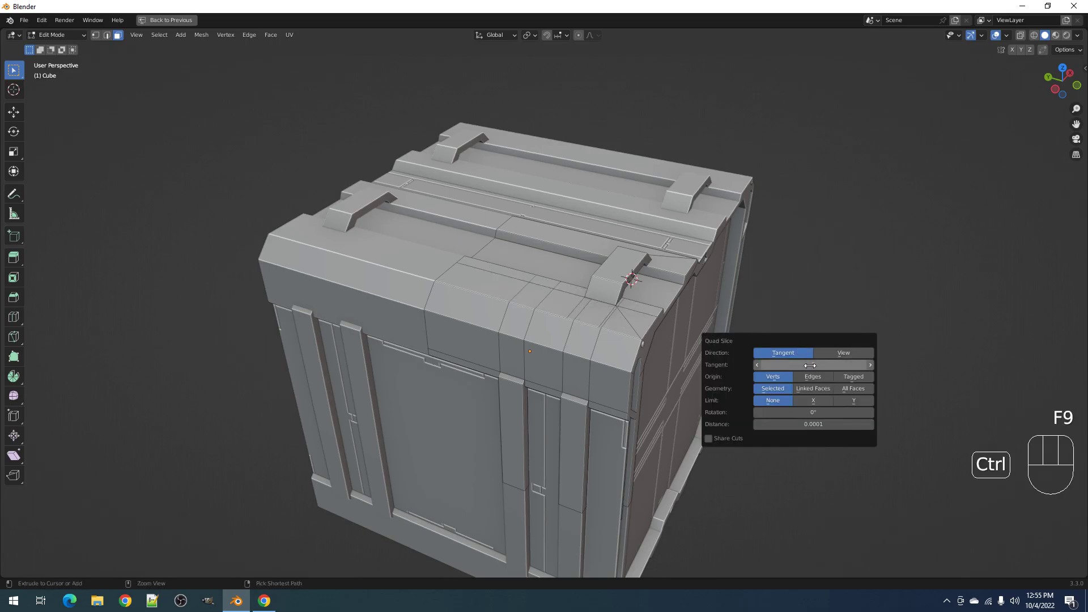
- Undo the Quad Slice cuts on the crate's top, chamfer and side faces
scroll(726, 364, down, 3)
middle_drag(726, 365, 702, 360)
scroll(674, 339, up, 3)
key(ctrl+z)
key(ctrl+z)
key(ctrl+z)
key(ctrl+z)
key(ctrl+z)
key(ctrl+z)
key(ctrl+z)
key(ctrl+z)
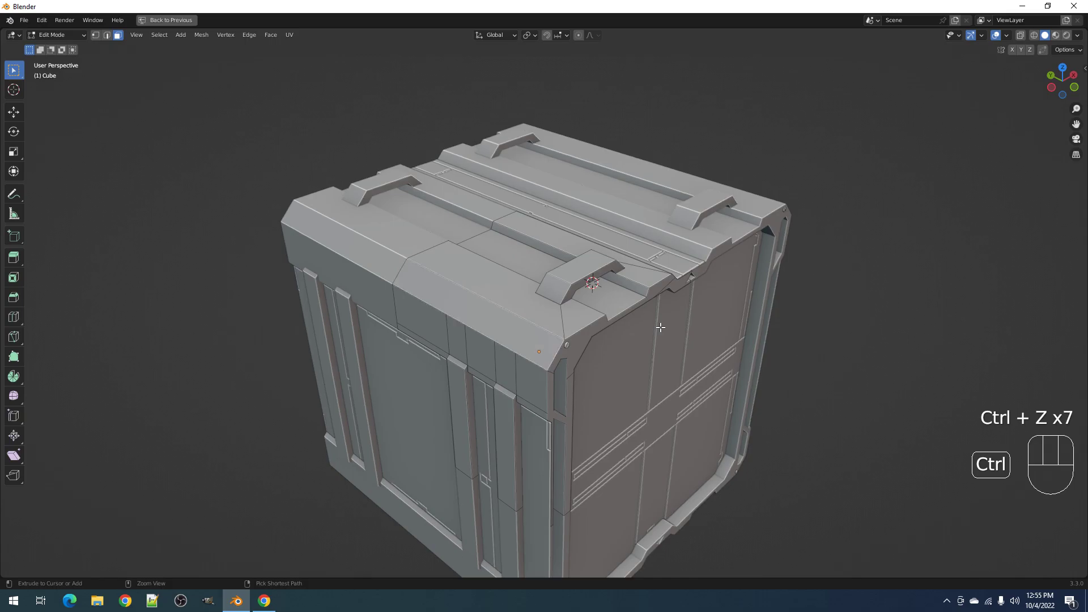
- Triangulate all faces of the crate body and compare the shading in Object Mode
middle_drag(613, 351, 583, 222)
key(a)
key(ctrl+t)
key(alt+a)
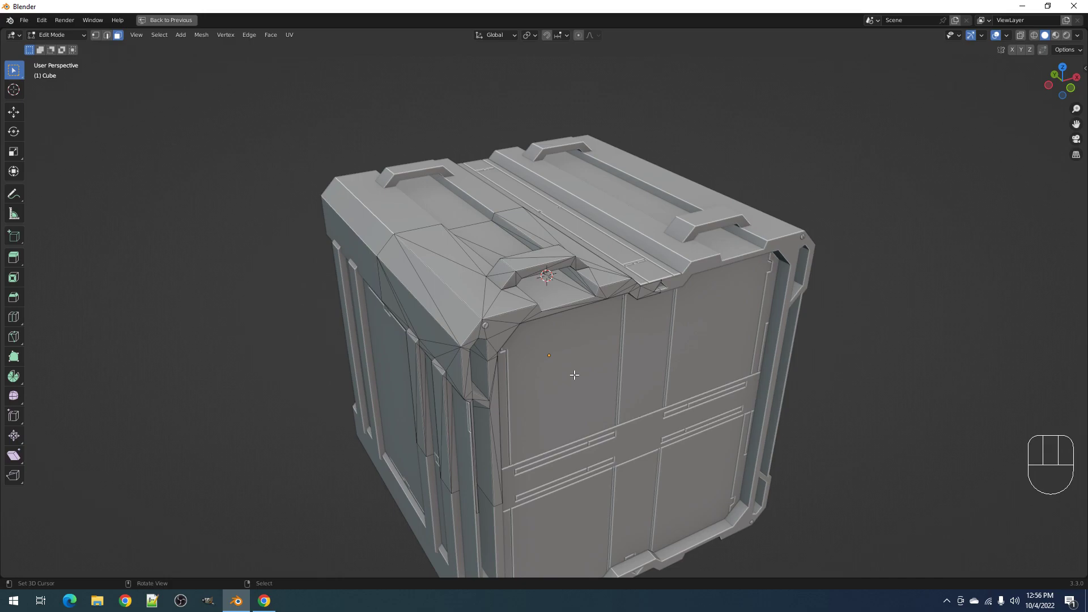
key(Tab)
key(Tab)
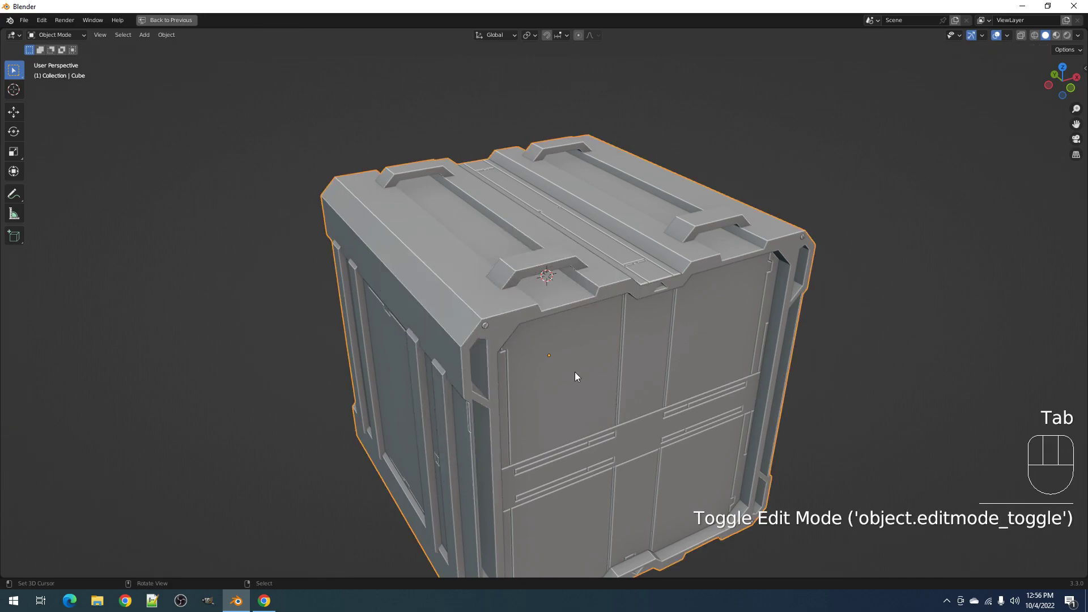
- Undo the triangulation of the crate body
key(ctrl+z)
key(ctrl+z)
key(ctrl+z)
key(ctrl+z)
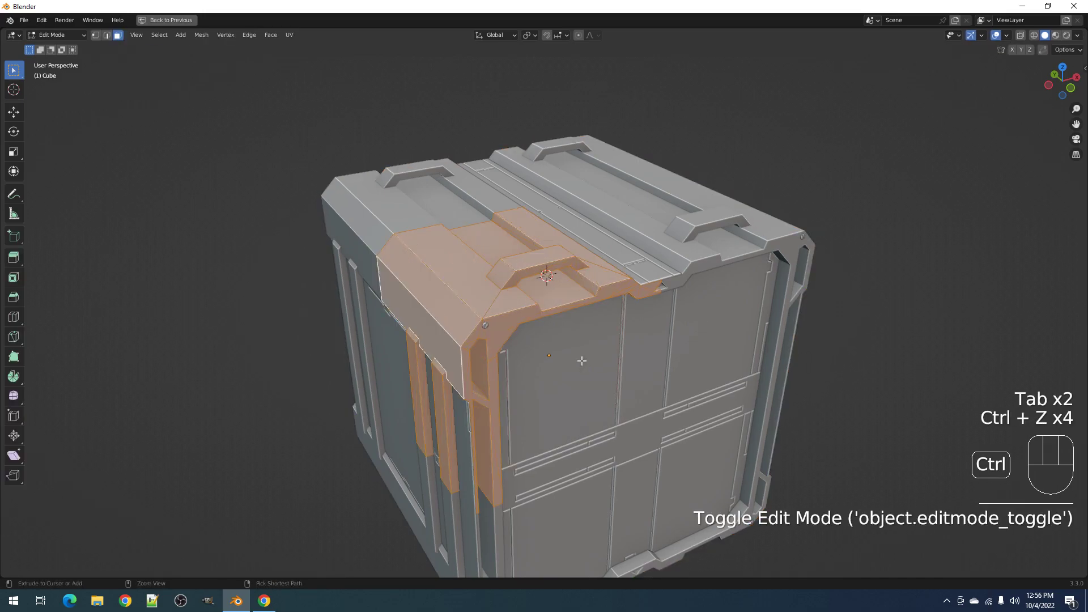
- Try moving the end, top-strip and side panel objects off the crate, cancelling each move
key(Tab)
click(583, 361)
shift+click(643, 271)
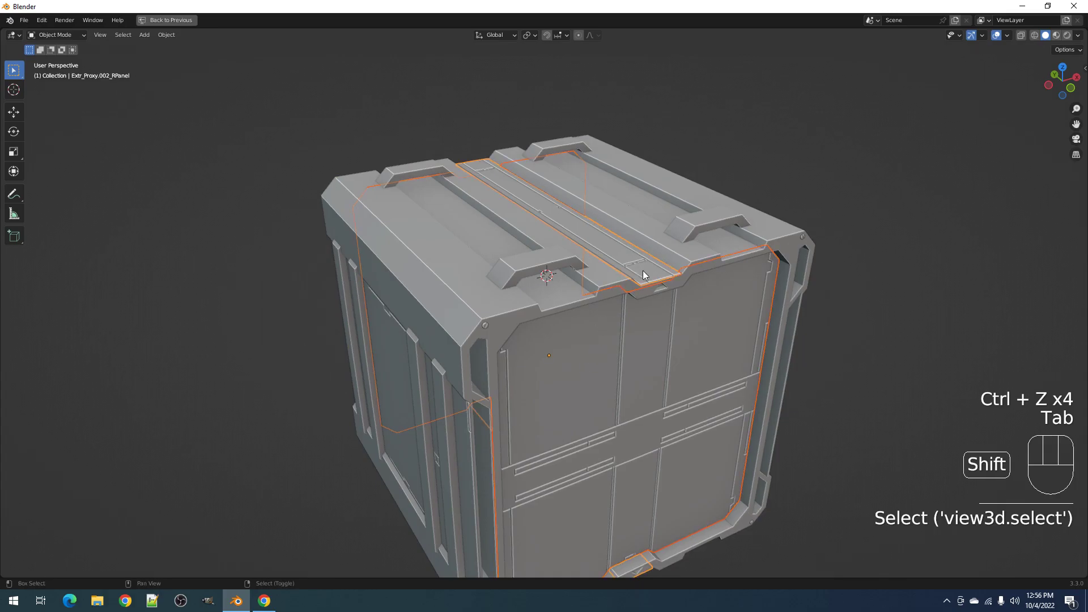
key(g)
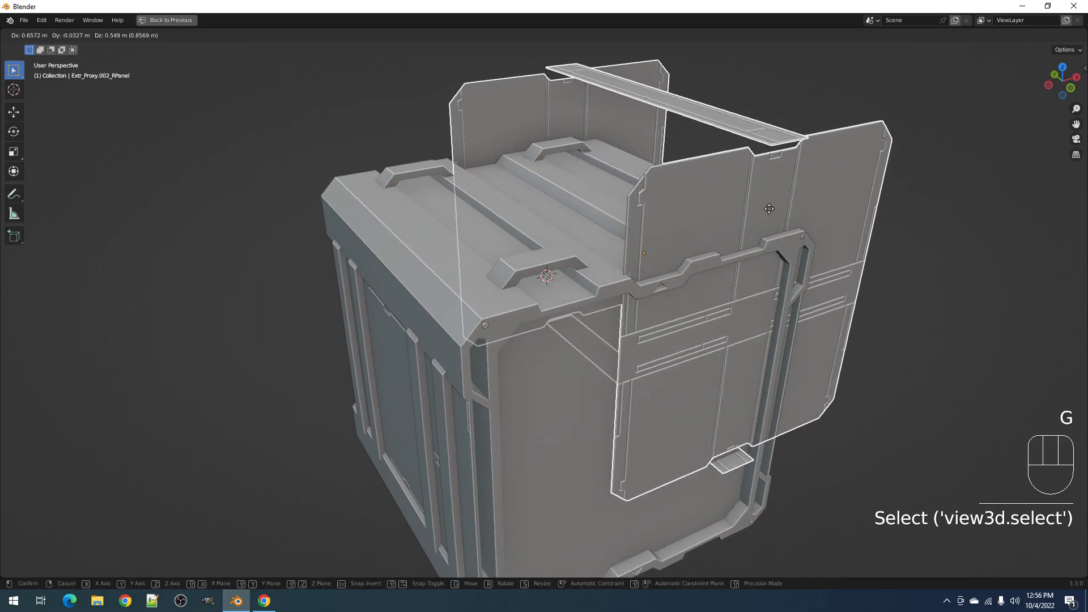
right_click(769, 211)
middle_drag(509, 335, 578, 306)
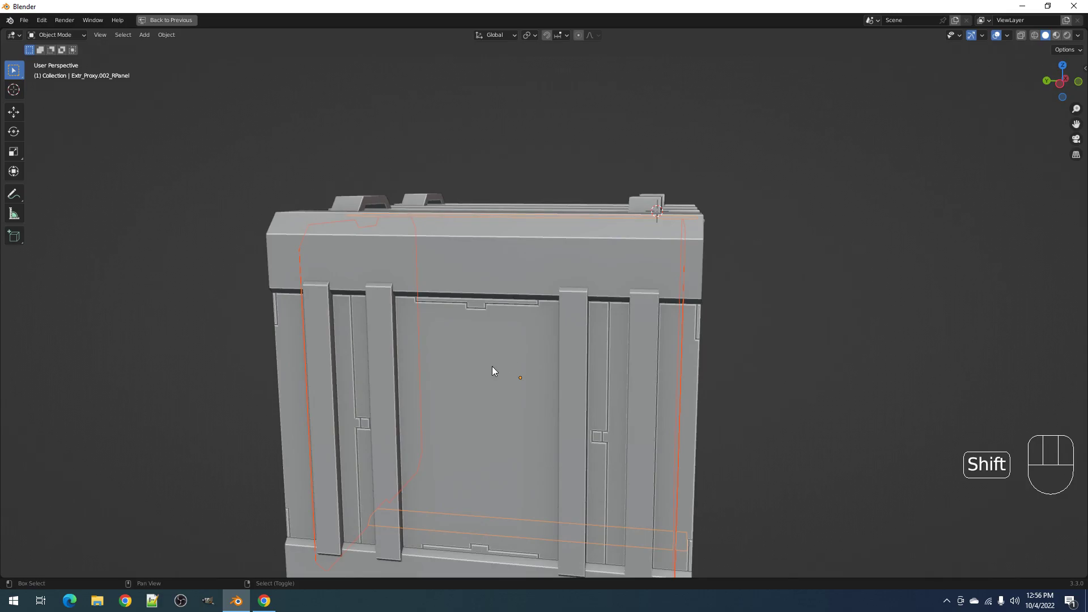
shift+click(492, 366)
key(g)
right_click(407, 359)
middle_drag(684, 248, 493, 277)
- Check the crate body in Edit Mode, and try moving the panels and the body, cancelling each move
key(Tab)
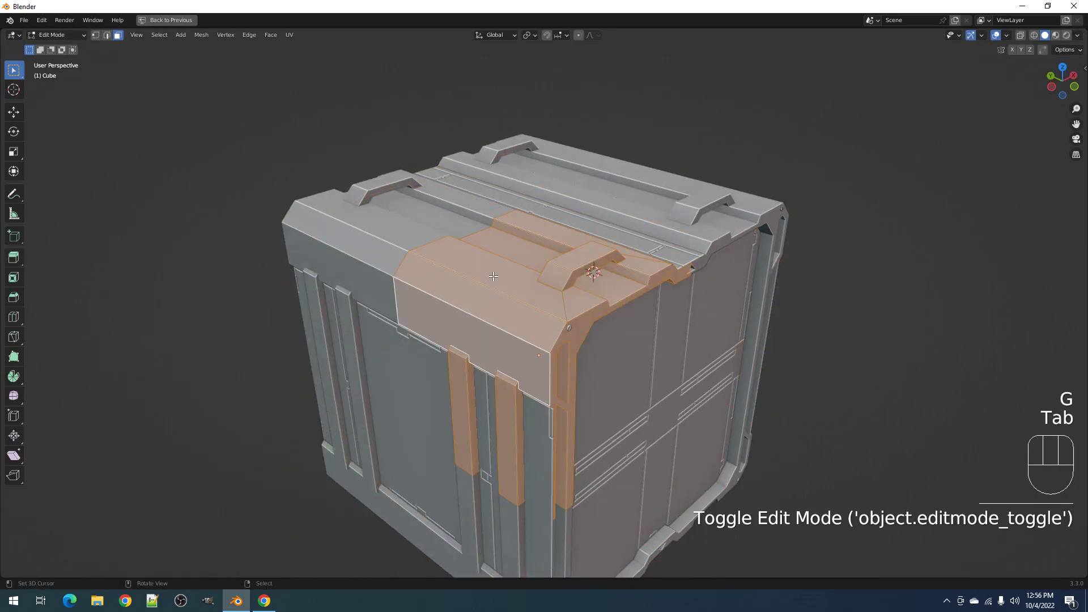
key(Tab)
click(644, 339)
key(g)
right_click(431, 368)
shift+right_click(425, 369)
key(g)
right_click(414, 372)
right_click(553, 271)
key(g)
right_click(532, 263)
- Try moving the corner screws, cancel the move, and check the crate body in Edit Mode
right_click(572, 327)
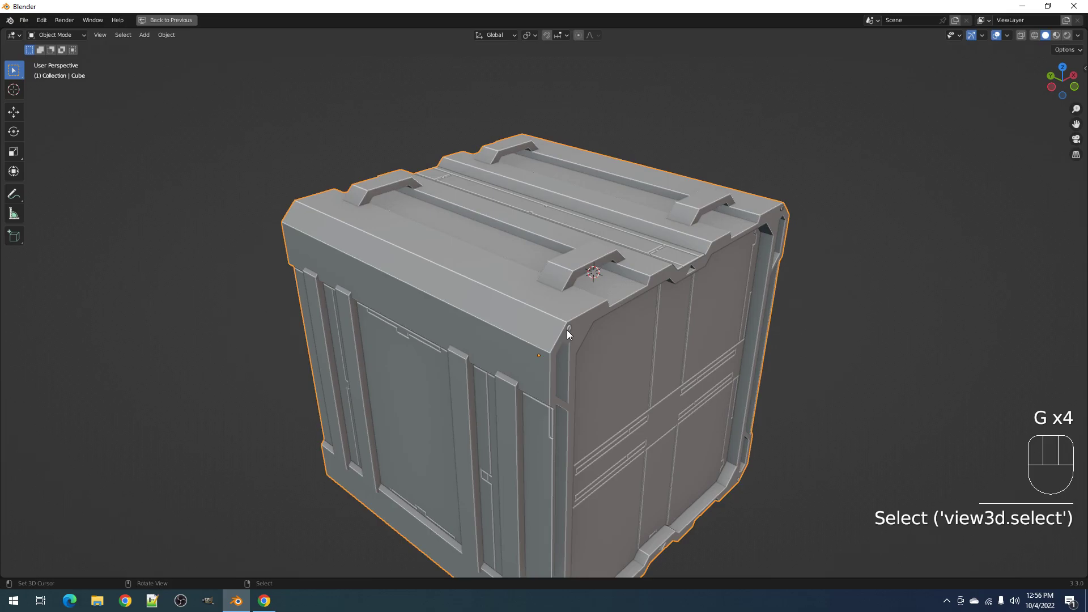
scroll(568, 330, up, 2)
right_click(590, 343)
key(g)
right_click(597, 340)
key(Tab)
scroll(595, 328, down, 5)
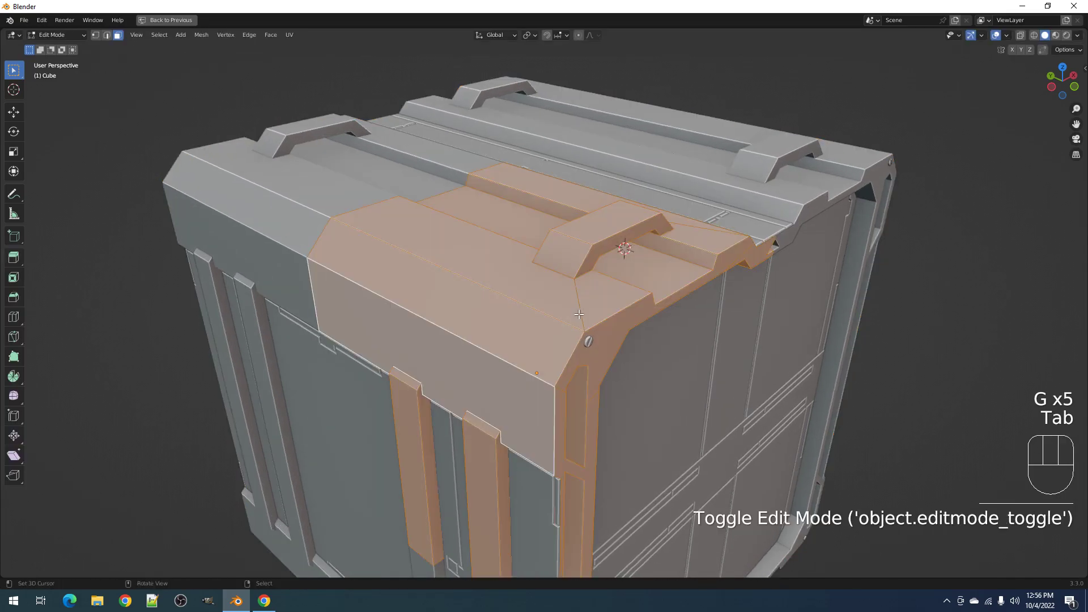
key(Tab)
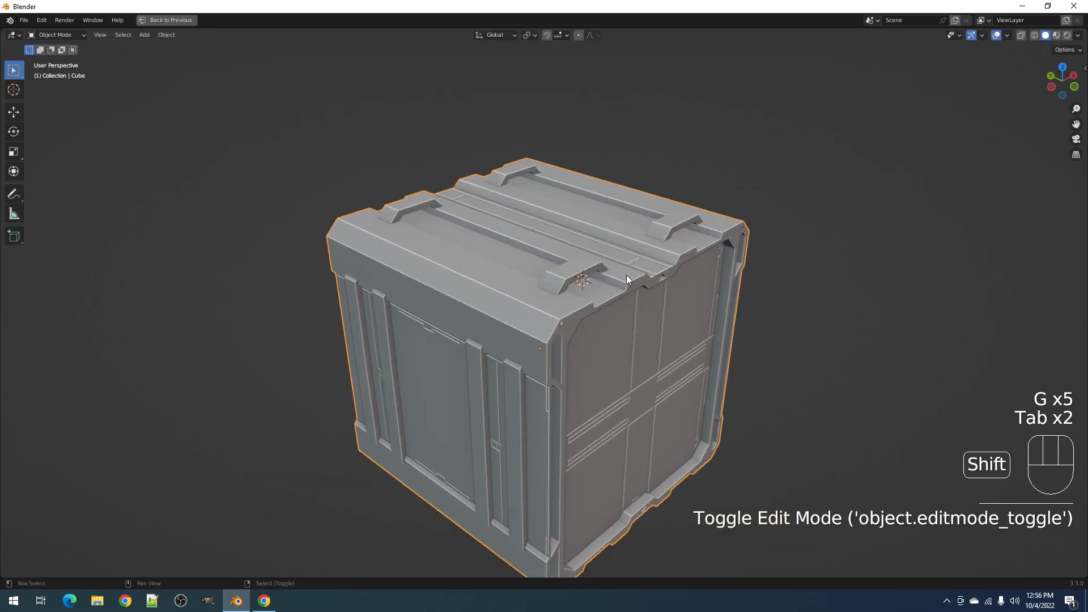
- Isolate the crate body to examine its mesh in Edit and Object Mode, and reveal the hidden objects
key(shift+h)
key(Tab)
key(alt+a)
alt+middle_drag(704, 304, 703, 330)
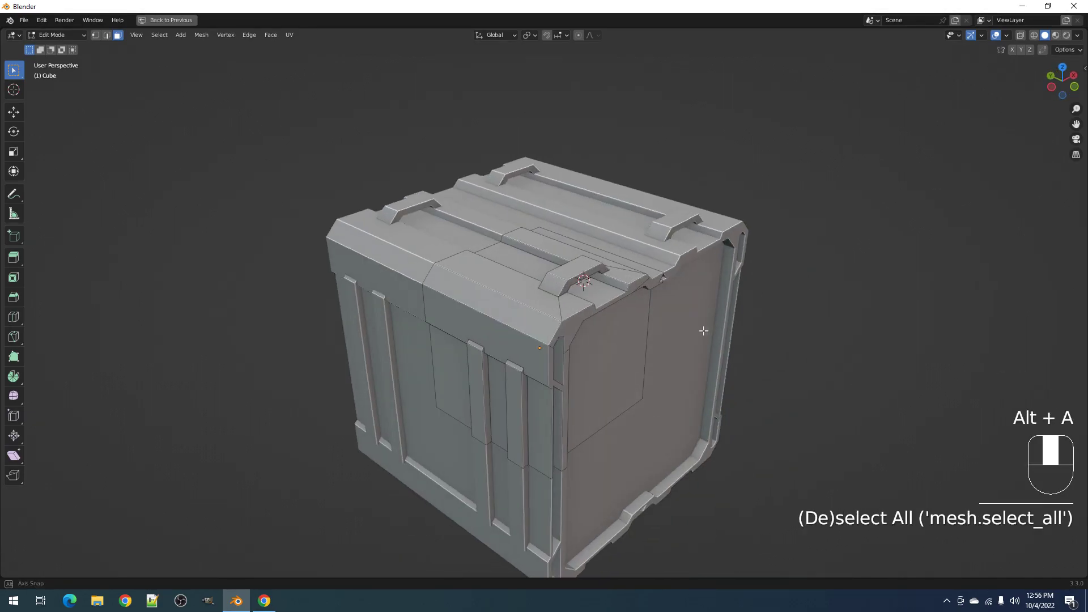
key(Tab)
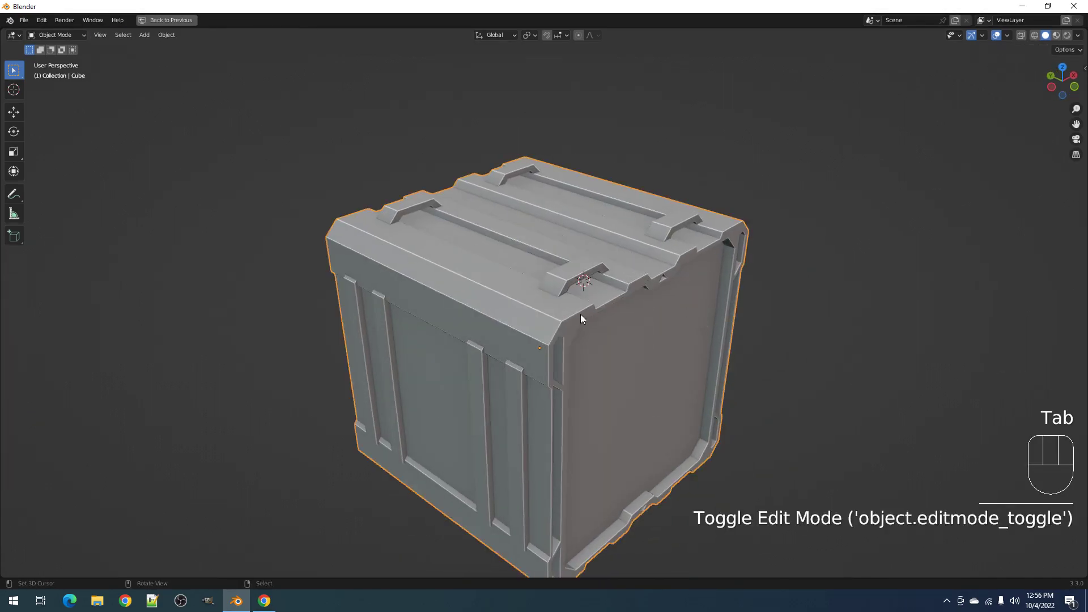
scroll(609, 341, down, 3)
shift+middle_drag(619, 347, 478, 251)
scroll(618, 318, up, 4)
key(Tab)
key(Tab)
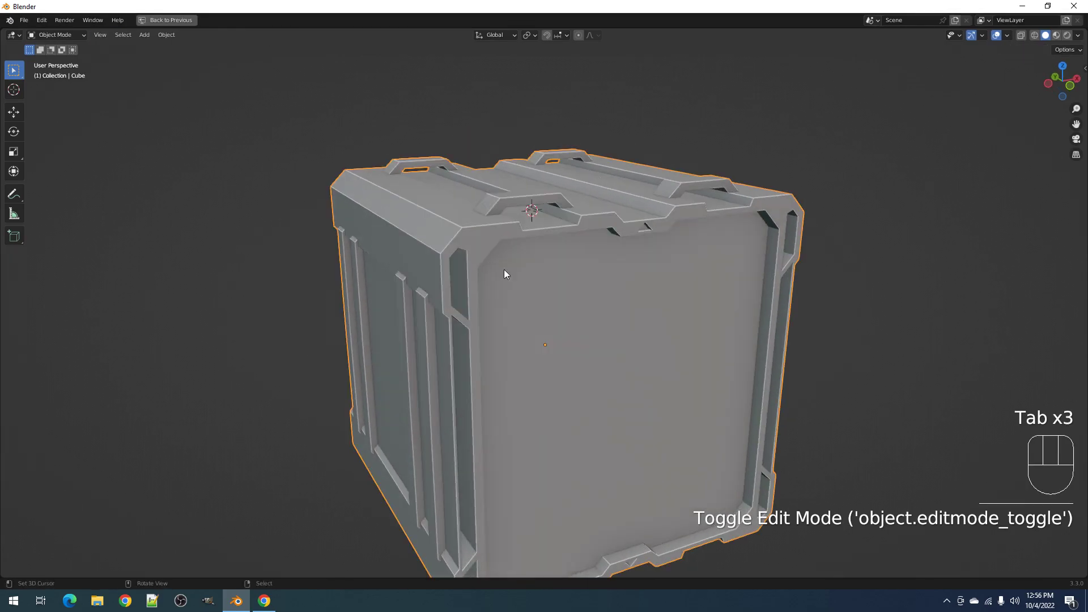
key(alt+h)
key(alt+a)
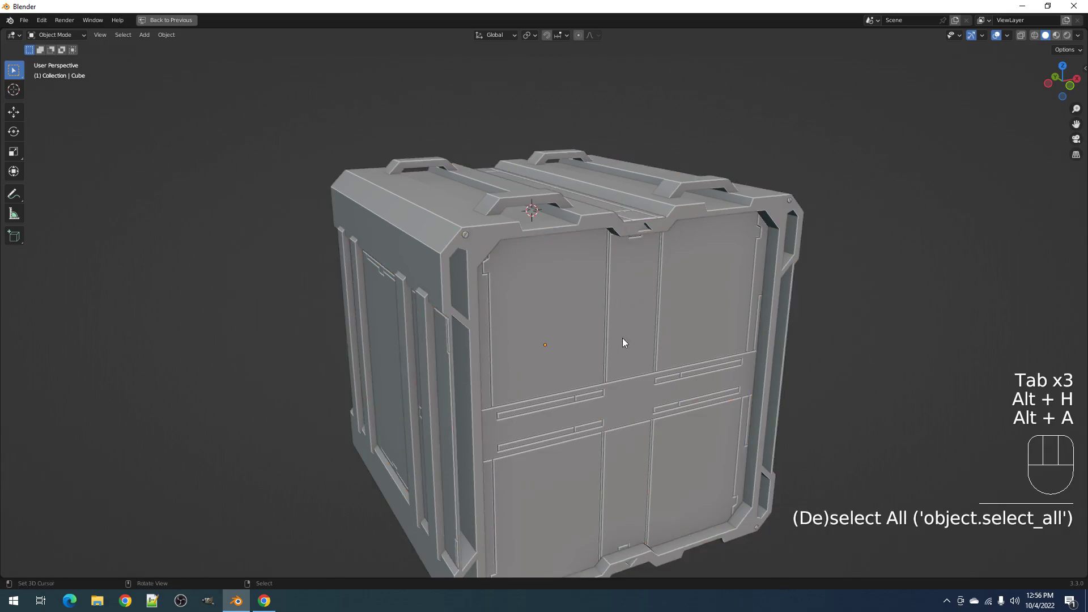
- Isolate the crate body again and triangulate all of its faces in Edit Mode
middle_drag(605, 283, 613, 300)
click(478, 271)
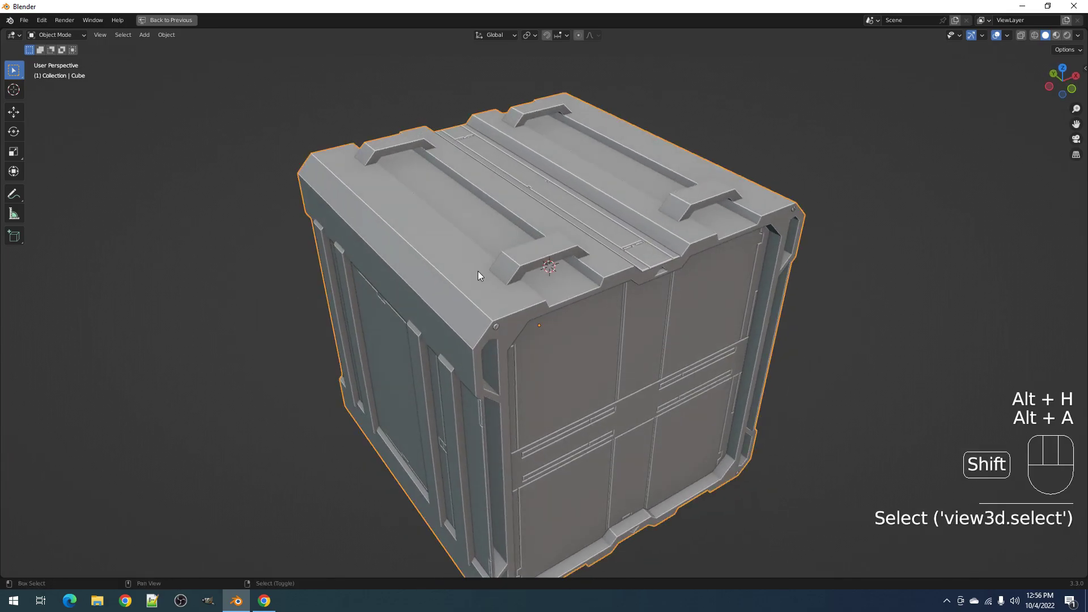
key(shift+h)
key(Tab)
key(a)
middle_drag(622, 321, 600, 297)
key(ctrl+t)
key(alt+a)
- Undo the triangulation, return to Object Mode, and reveal the hidden panels and screws
key(ctrl+z)
key(ctrl+z)
key(Tab)
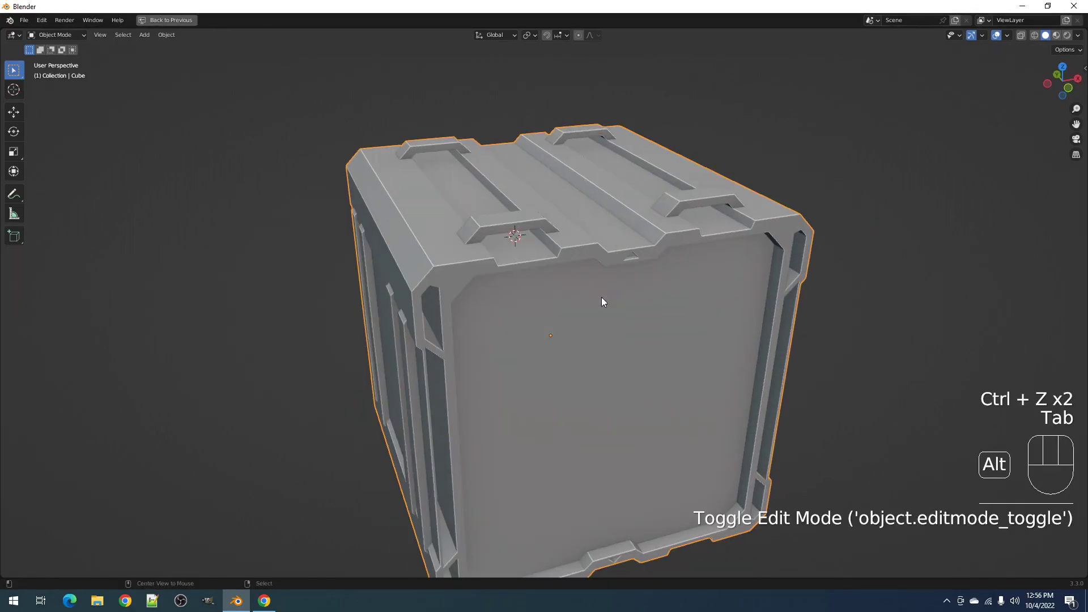
key(alt+h)
key(alt+a)
scroll(638, 310, down, 1)
shift+middle_drag(639, 310, 597, 274)
key(shift+q)
key(ctrl+shift+x)
mouse_move(624, 250)
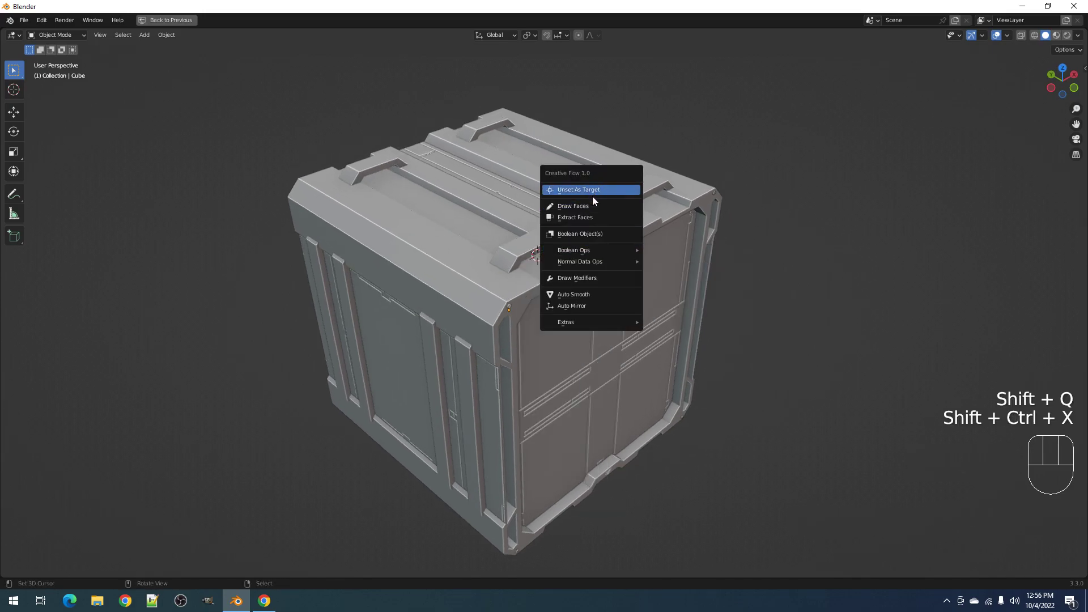
- Review the Creative Flow operations and its pie menu of poly mesh, target and Boolean tools without changing the crate
mouse_move(589, 246)
mouse_move(596, 264)
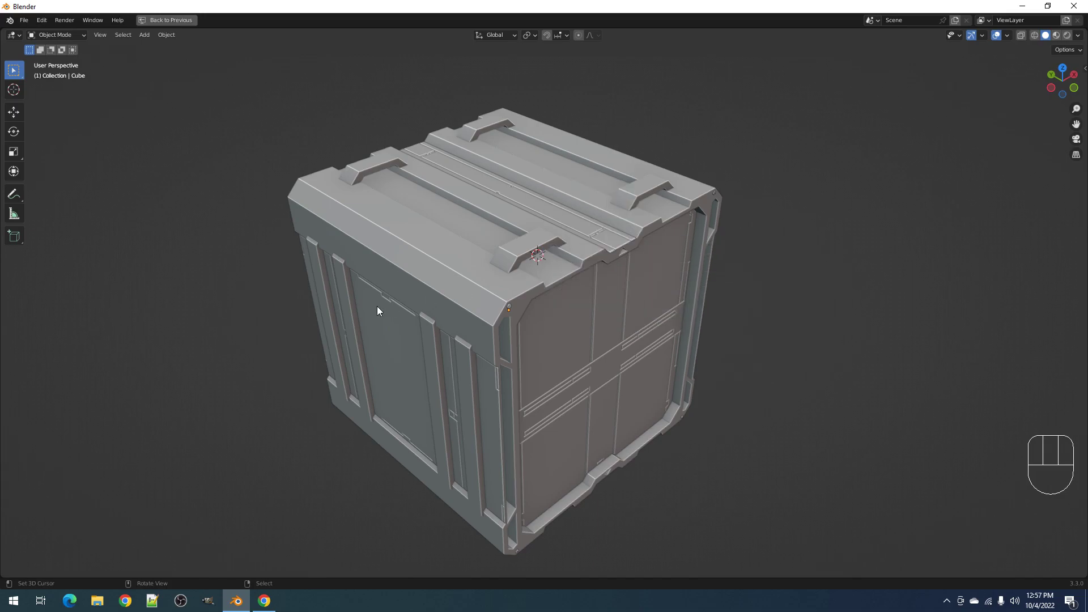
key(shift+ctrl+x)
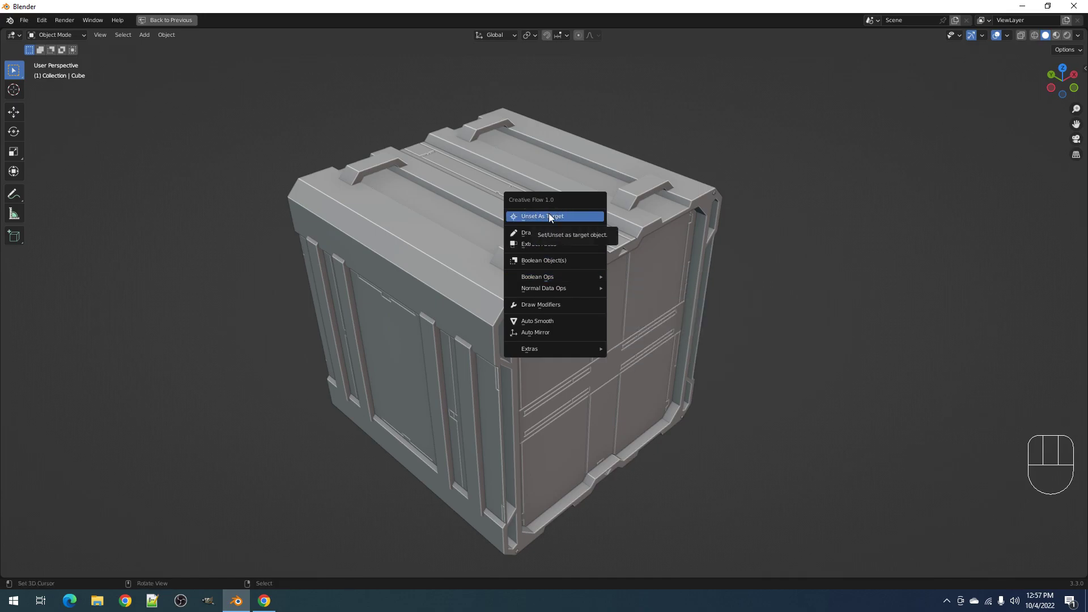
key(shift+ctrl+x)
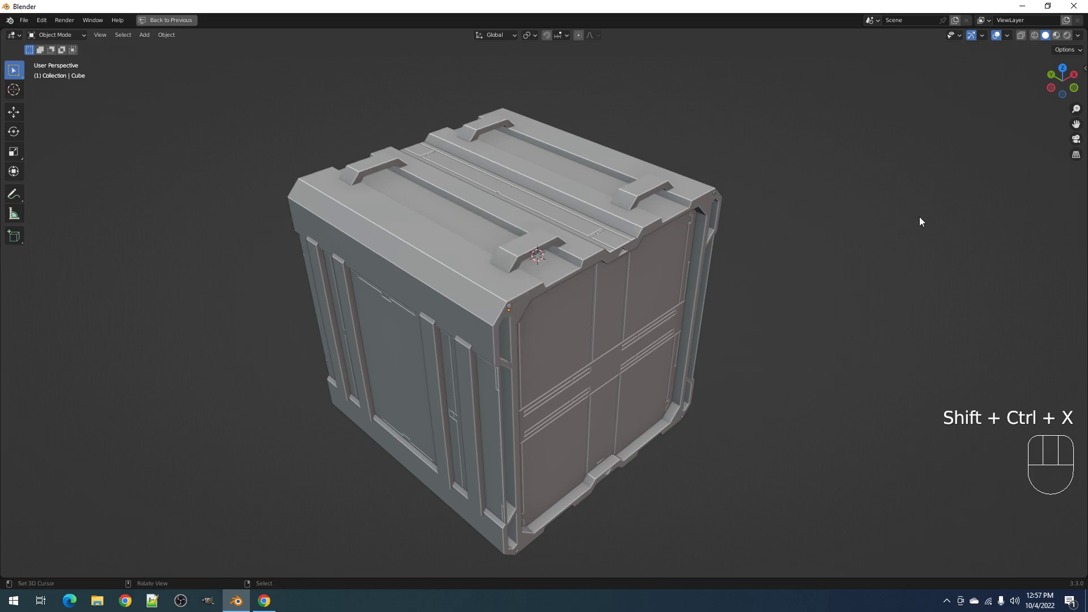
key(shift+ctrl+z)
key(shift+ctrl+x)
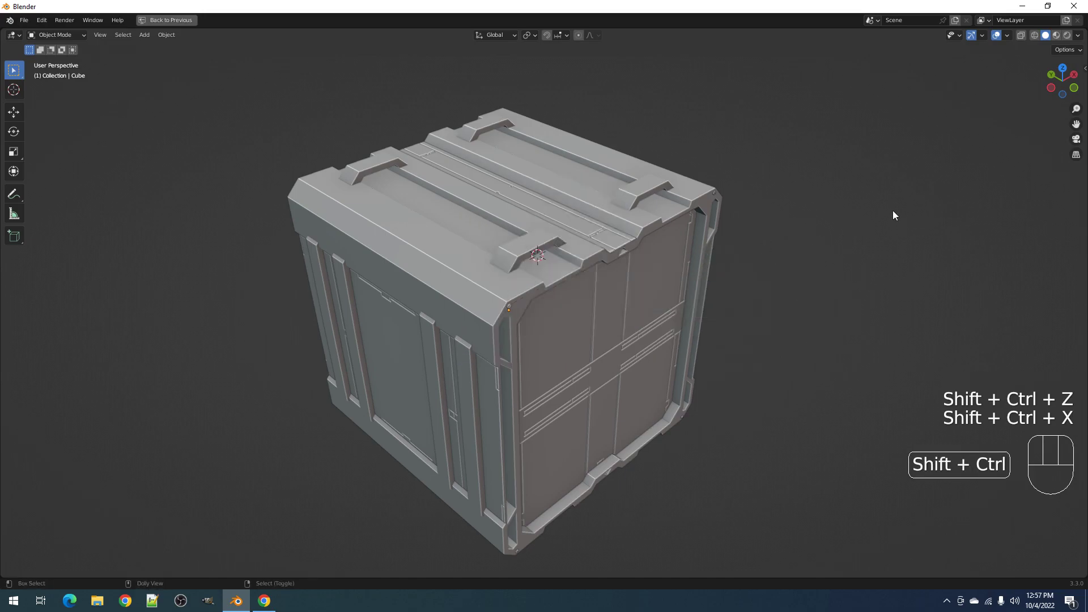
key(shift+ctrl+c)
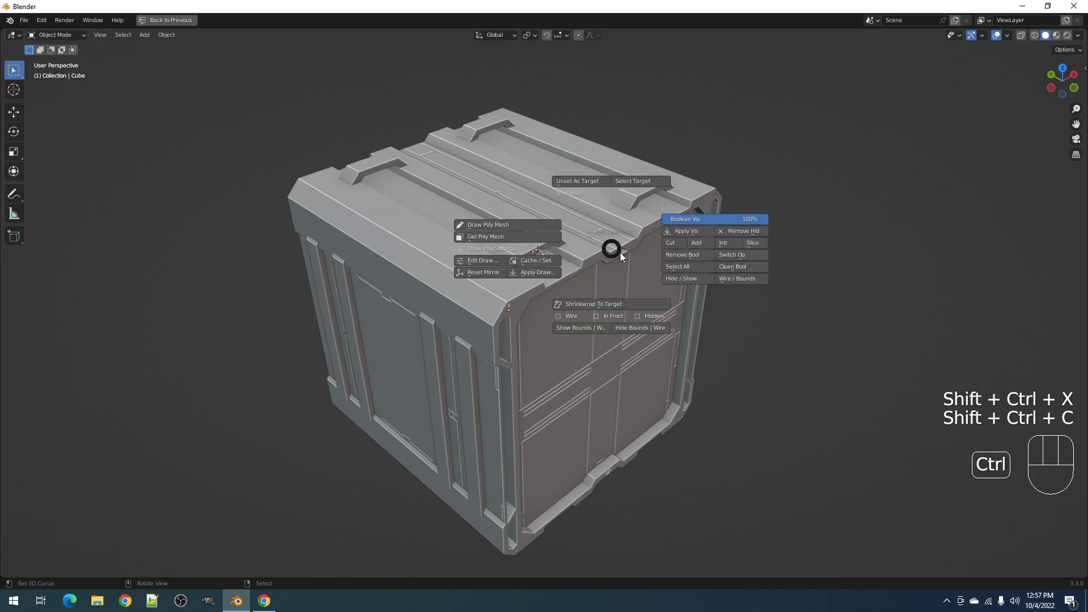
click(603, 183)
key(shift+ctrl+v)
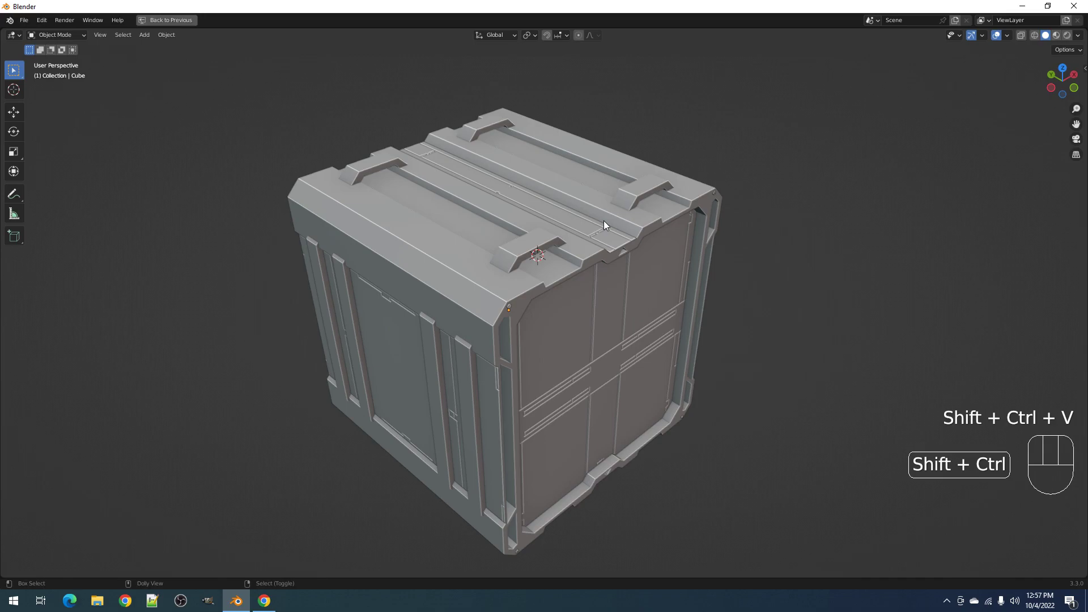
- Examine the Boolean Ops and Normal Data Ops available in the Creative Flow menu
key(ctrl+shift+x)
key(ctrl+shift+z)
key(alt+x)
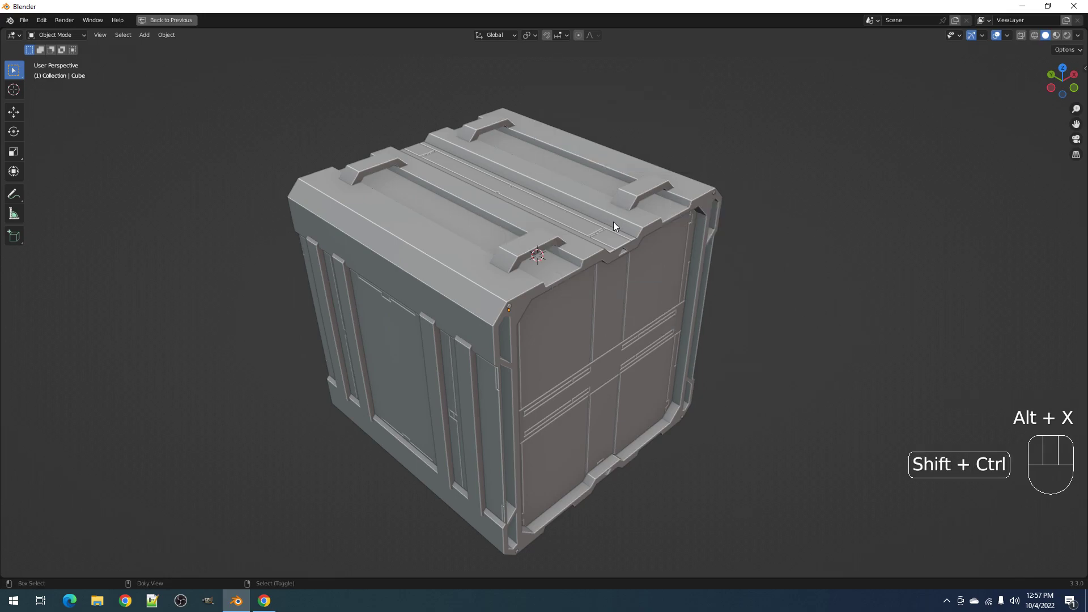
key(ctrl+shift+c)
key(Escape)
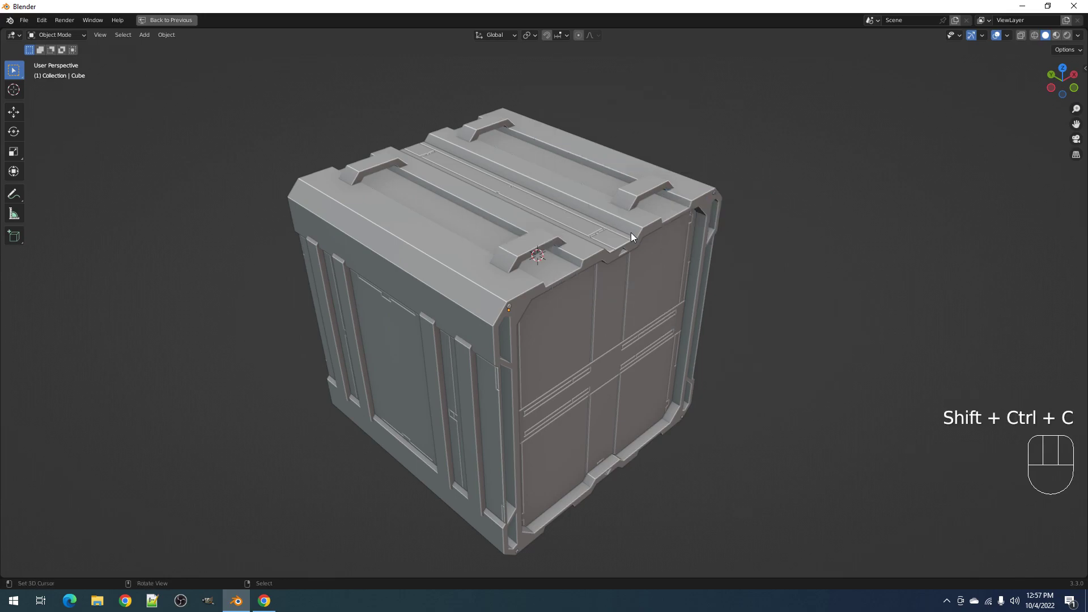
key(ctrl+shift+x)
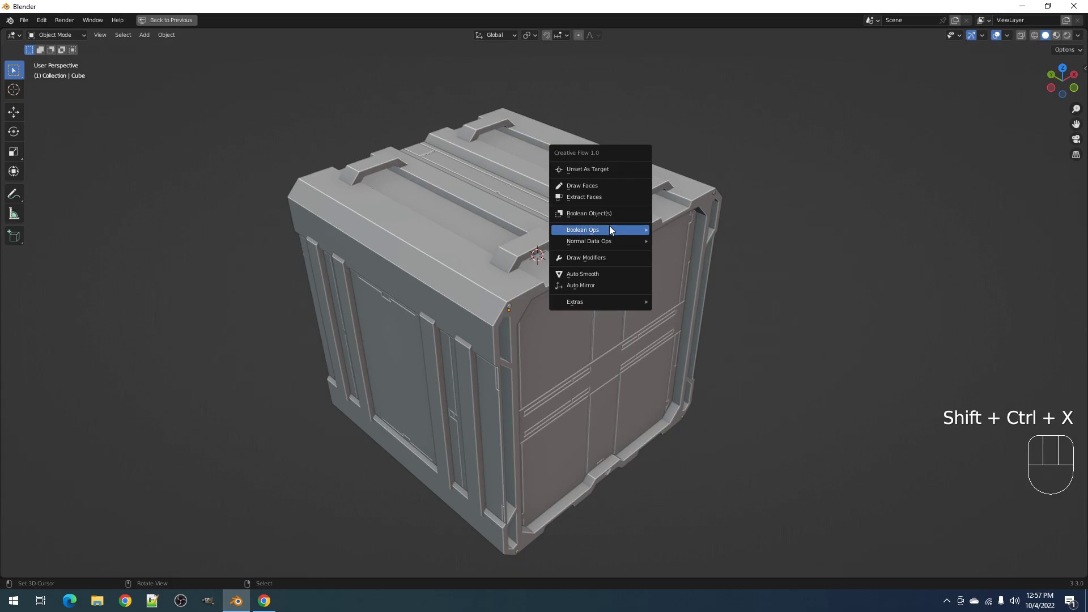
mouse_move(610, 226)
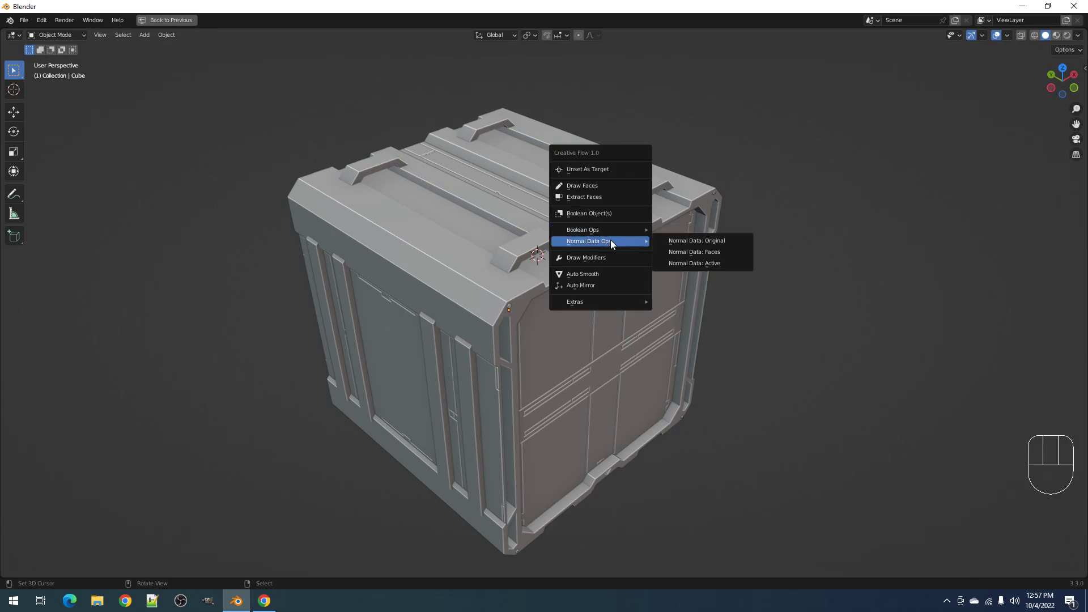
- Select the crate body, check its mesh in Edit Mode, and inspect the finished crate in Object Mode
middle_drag(529, 301, 611, 277)
scroll(556, 237, up, 3)
scroll(555, 237, down, 3)
scroll(625, 286, down, 2)
right_click(486, 276)
key(Tab)
key(Tab)
alt+middle_click(614, 264)
mouse_move(616, 271)
shift+middle_down()
mouse_move(630, 257)
mouse_move(627, 266)
shift+middle_up()
scroll(624, 259, up, 2)
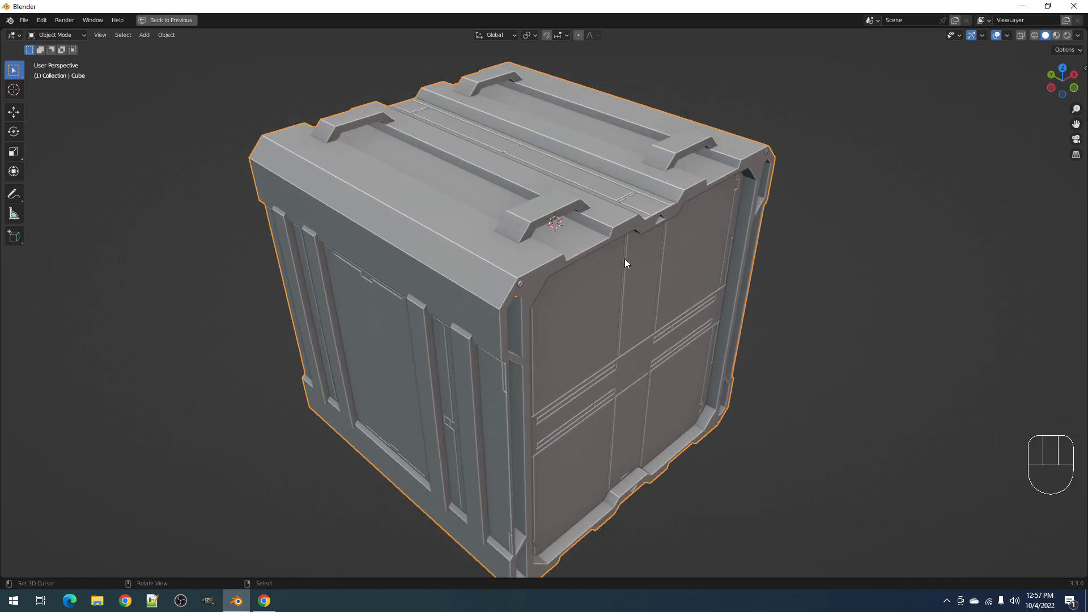
scroll(624, 259, down, 2)
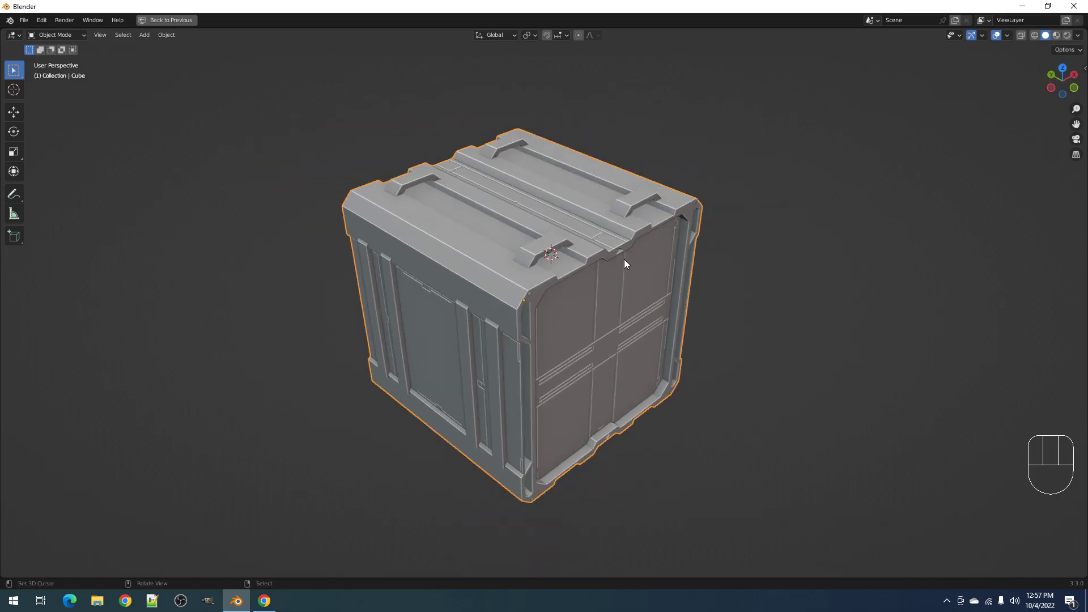